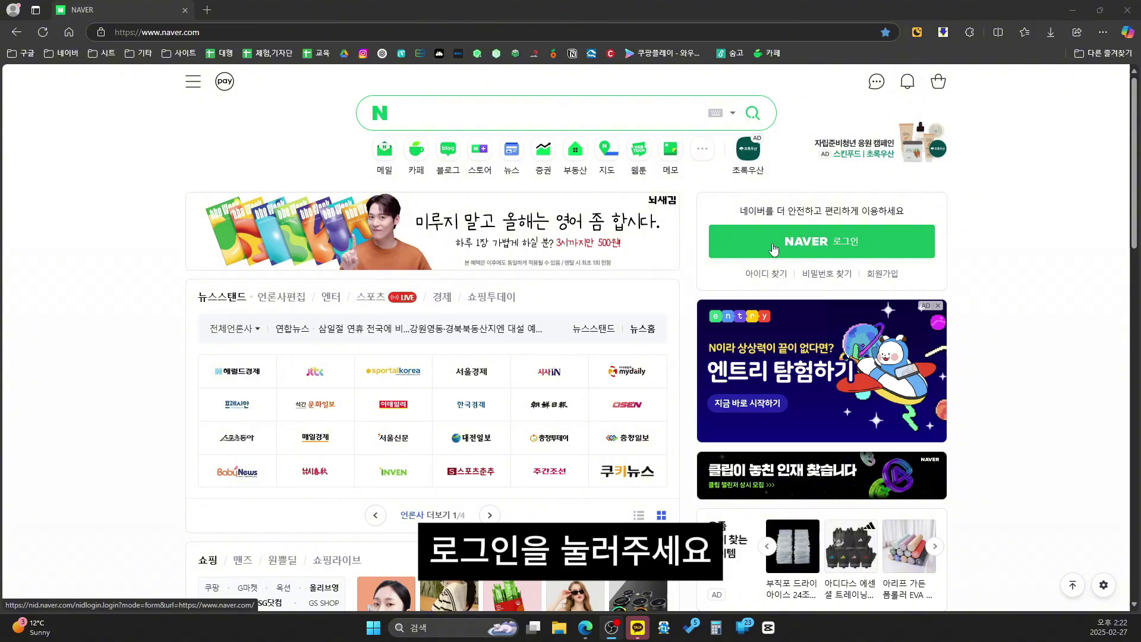
# Log in via NAVER 로그인, open 블로그 > 내 블로그 in a new tab and dismiss the event popup.
pyautogui.click(773, 249)
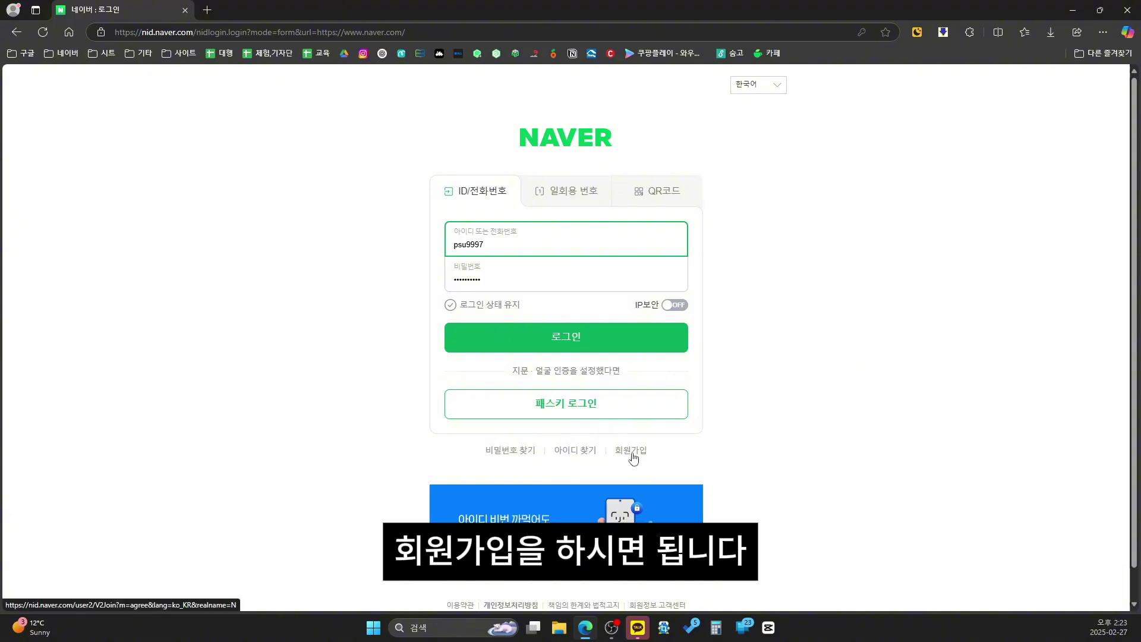
pyautogui.click(616, 349)
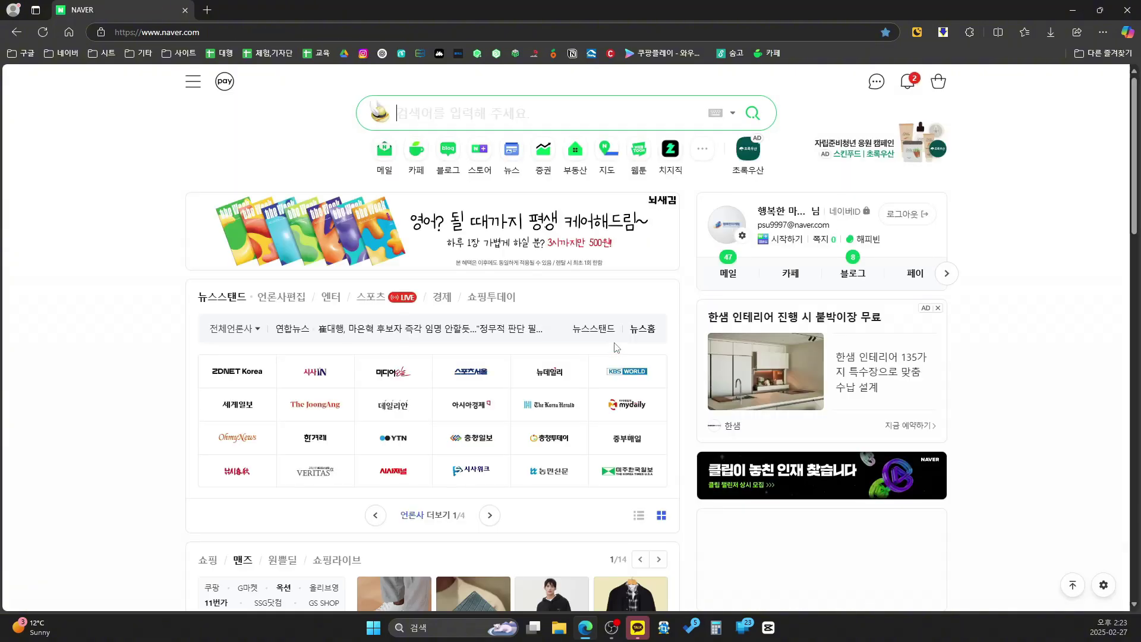
pyautogui.click(868, 278)
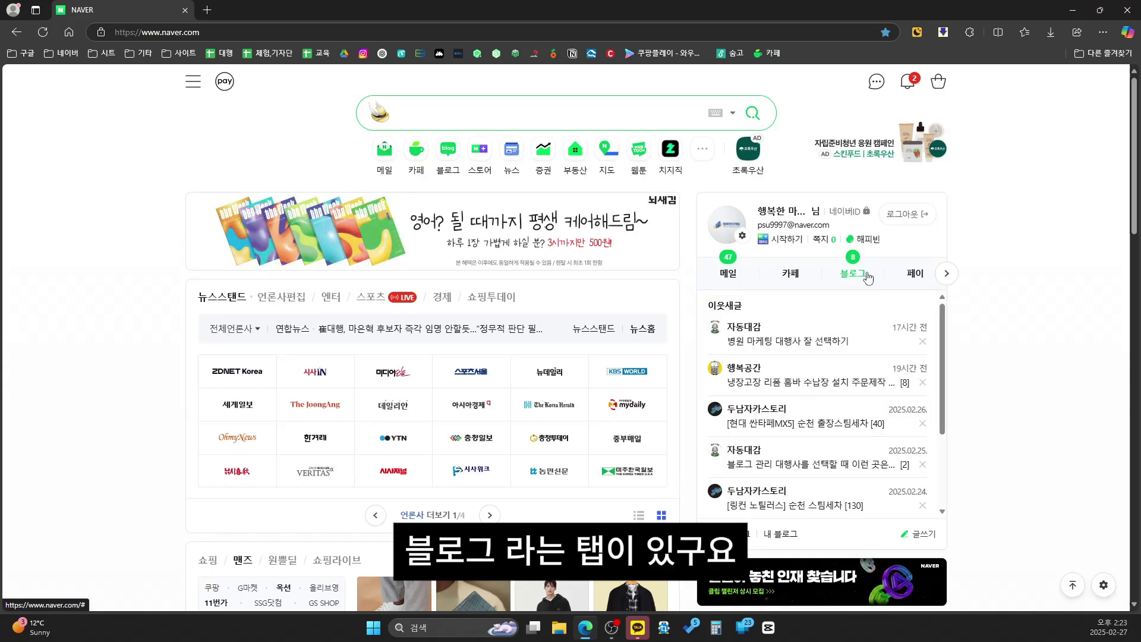
pyautogui.click(784, 538)
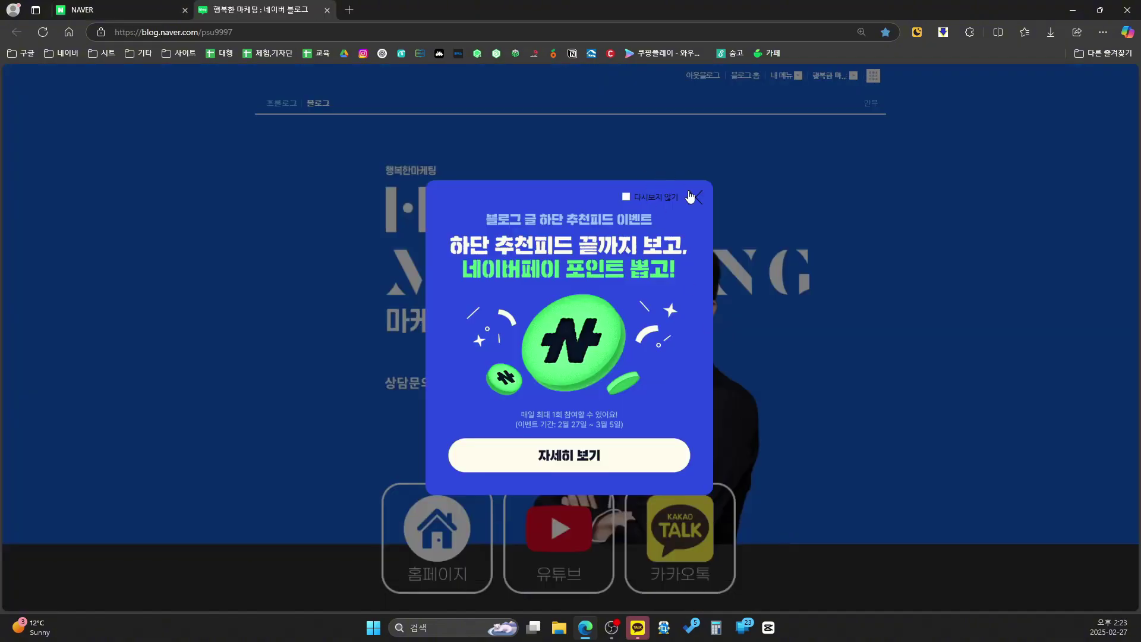
pyautogui.click(693, 196)
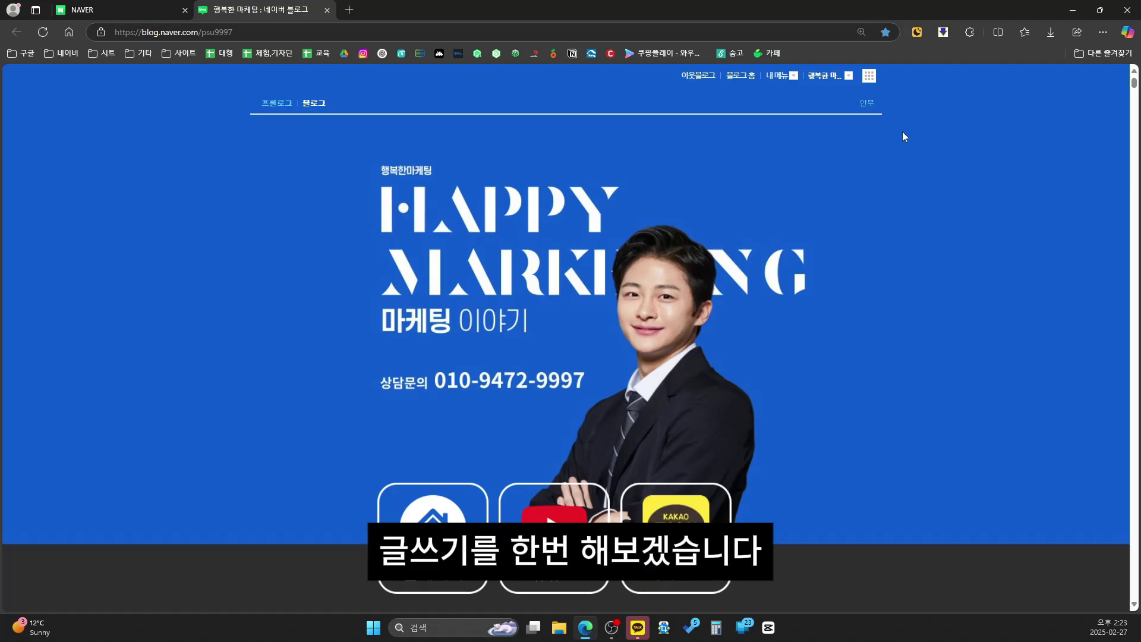
pyautogui.scroll(-2, 908, 309)
pyautogui.scroll(-5, 358, 389)
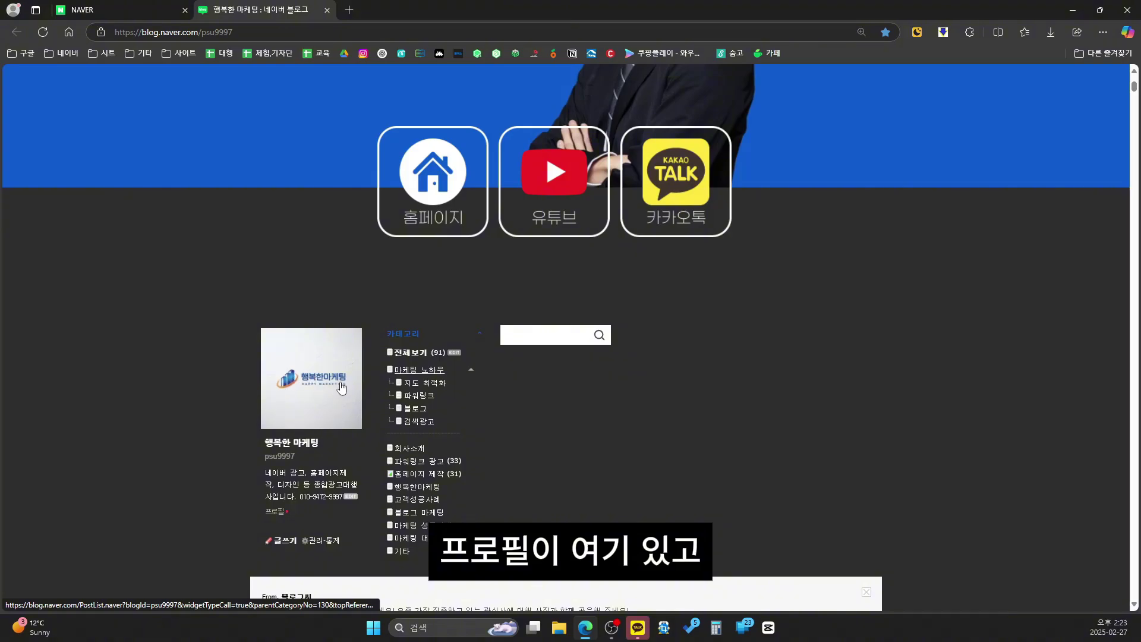
# Start a new post with 글쓰기 and decline resuming the previously saved draft.
pyautogui.click(288, 541)
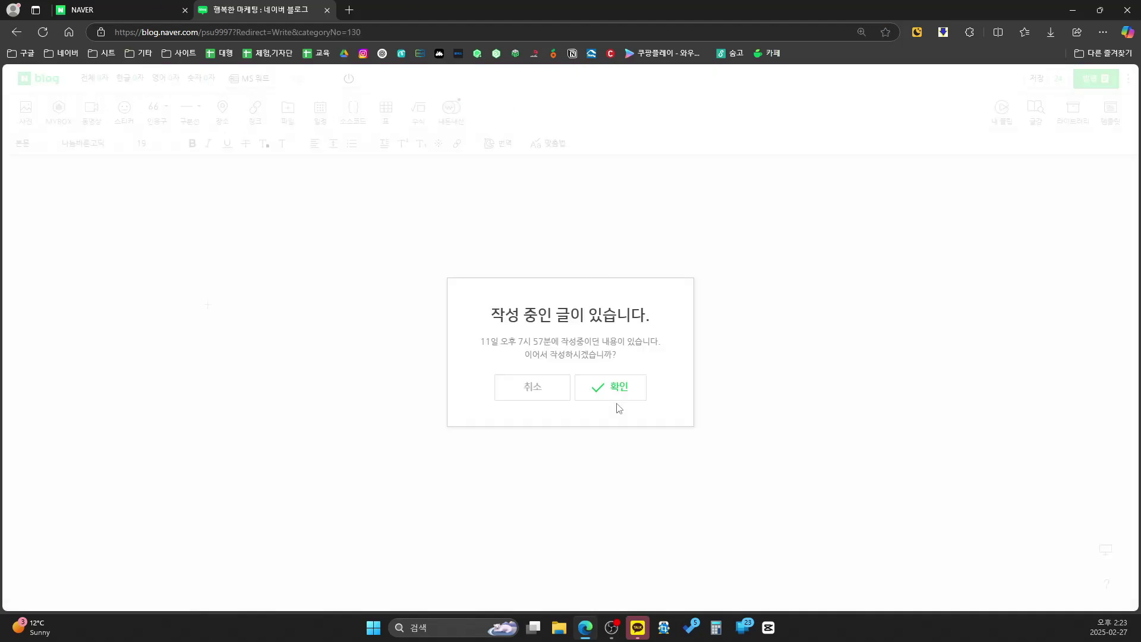
pyautogui.click(556, 385)
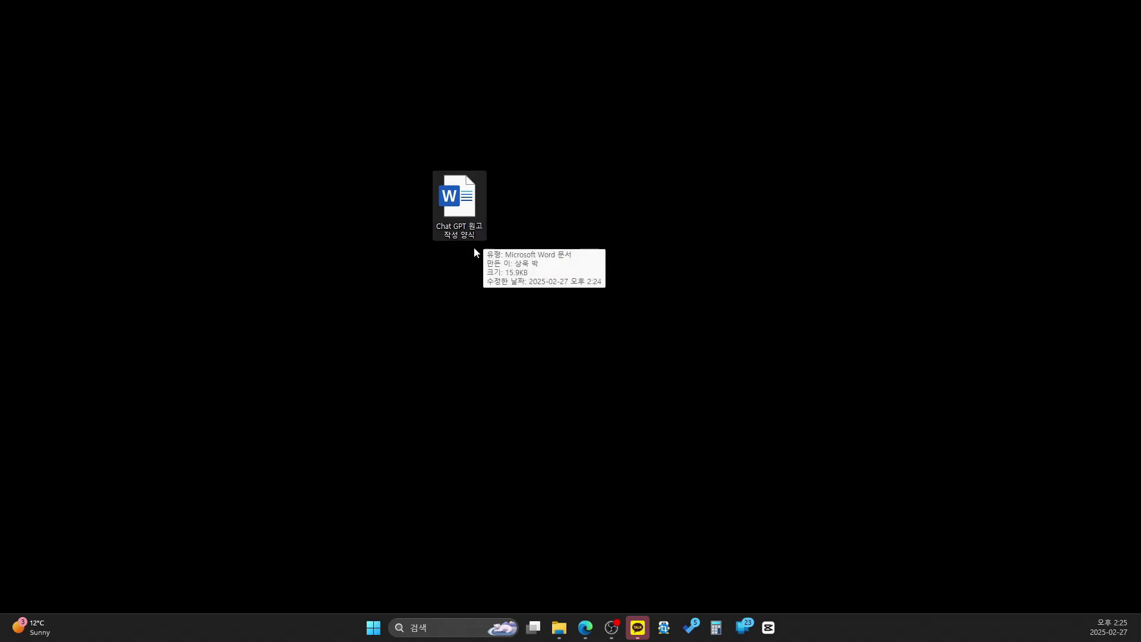
# Open the 'Chat GPT 원고 작성 양식' Word document and enable editing.
pyautogui.doubleClick(475, 221)
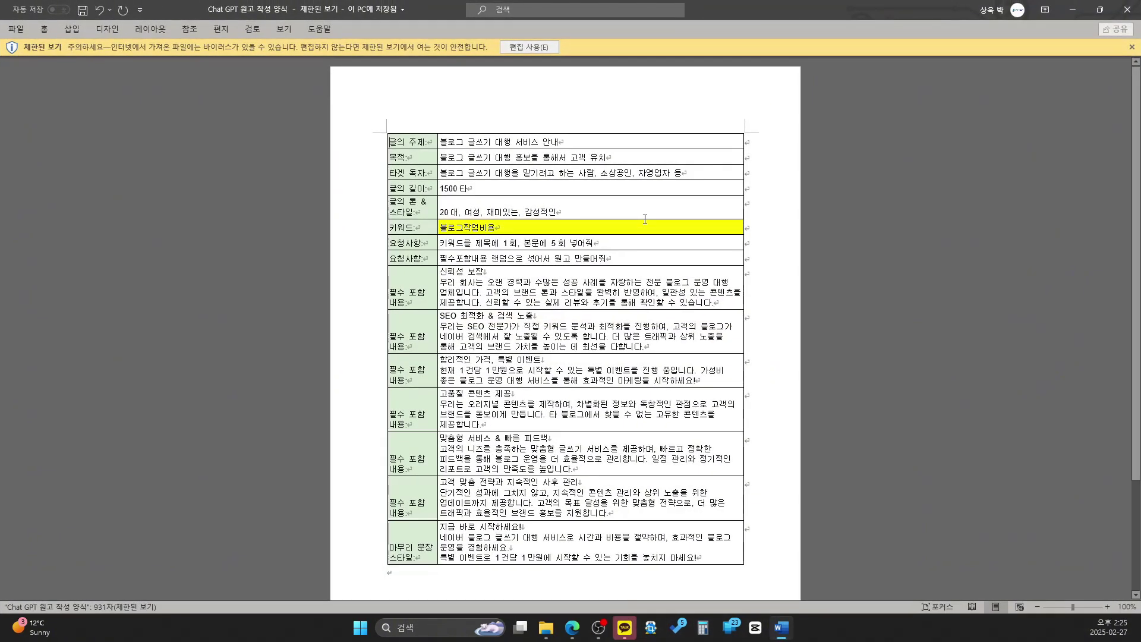
pyautogui.click(529, 47)
pyautogui.scroll(-1, 543, 174)
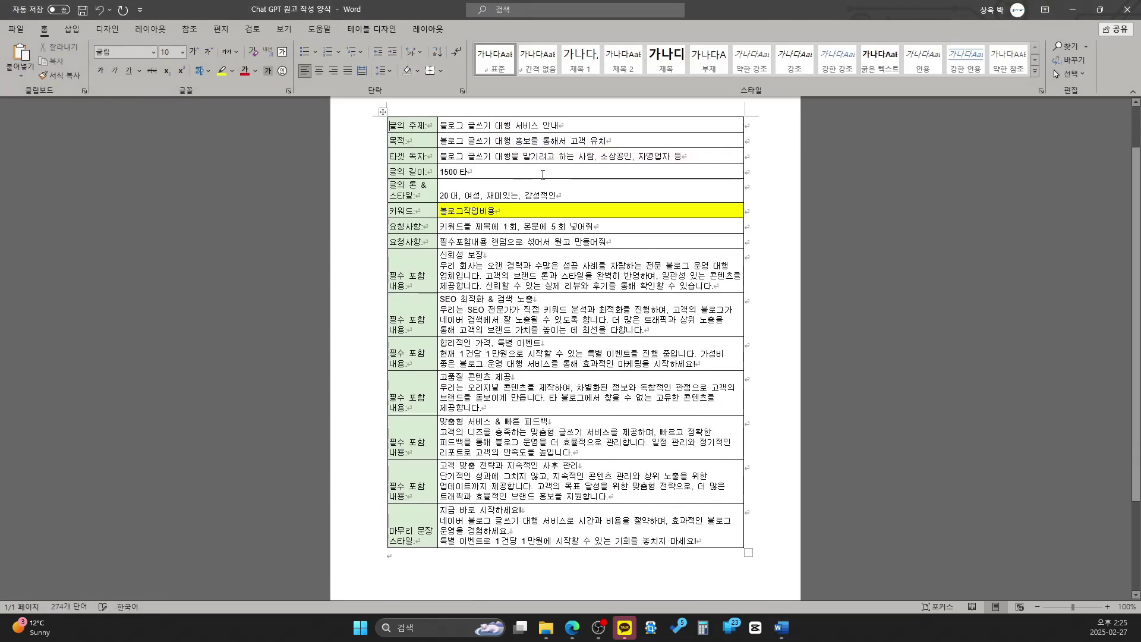
pyautogui.keyDown('ctrl'); pyautogui.scroll(9, 443, 165); pyautogui.keyUp('ctrl')
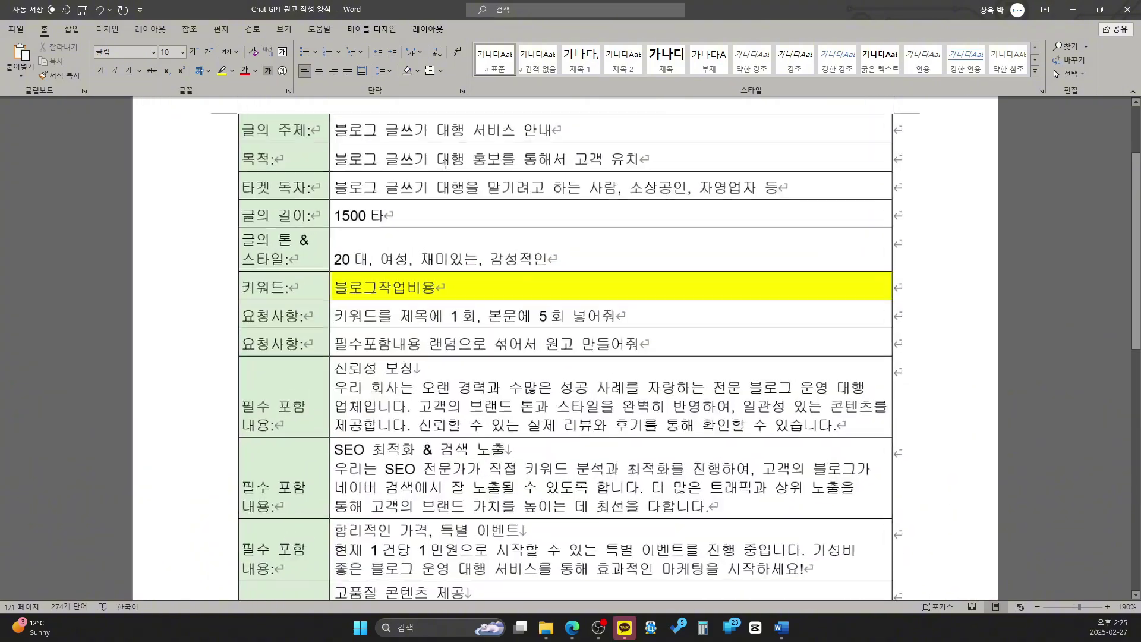
pyautogui.scroll(1, 444, 165)
# Point out the brief's 글의 주제, 타겟 독자 and 1500 타 length entries.
pyautogui.click(267, 246)
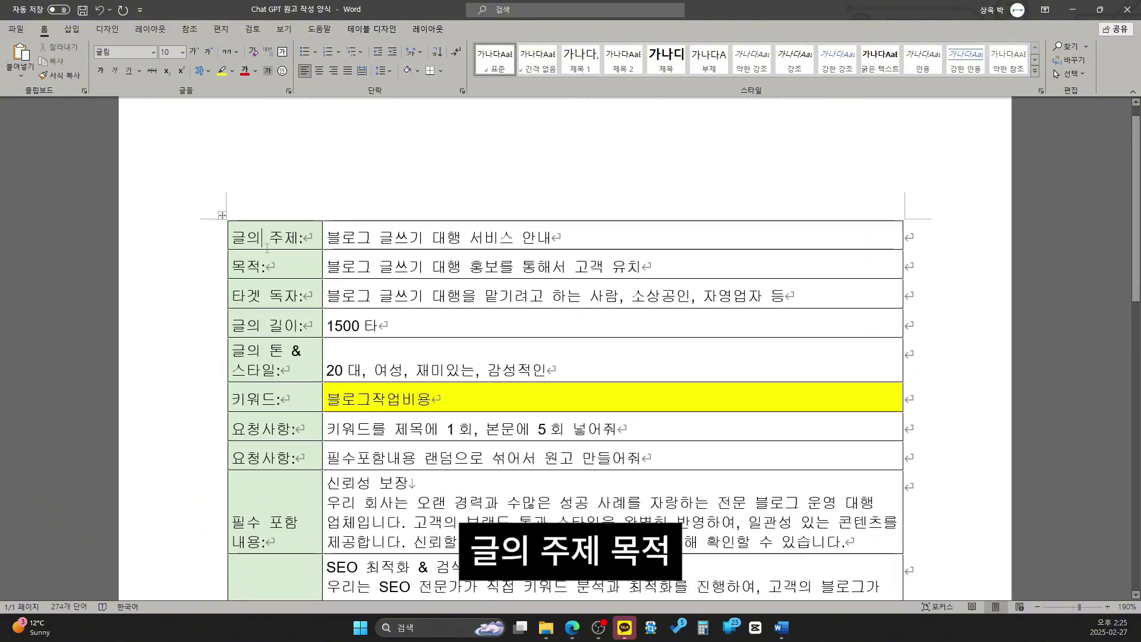
pyautogui.click(281, 267)
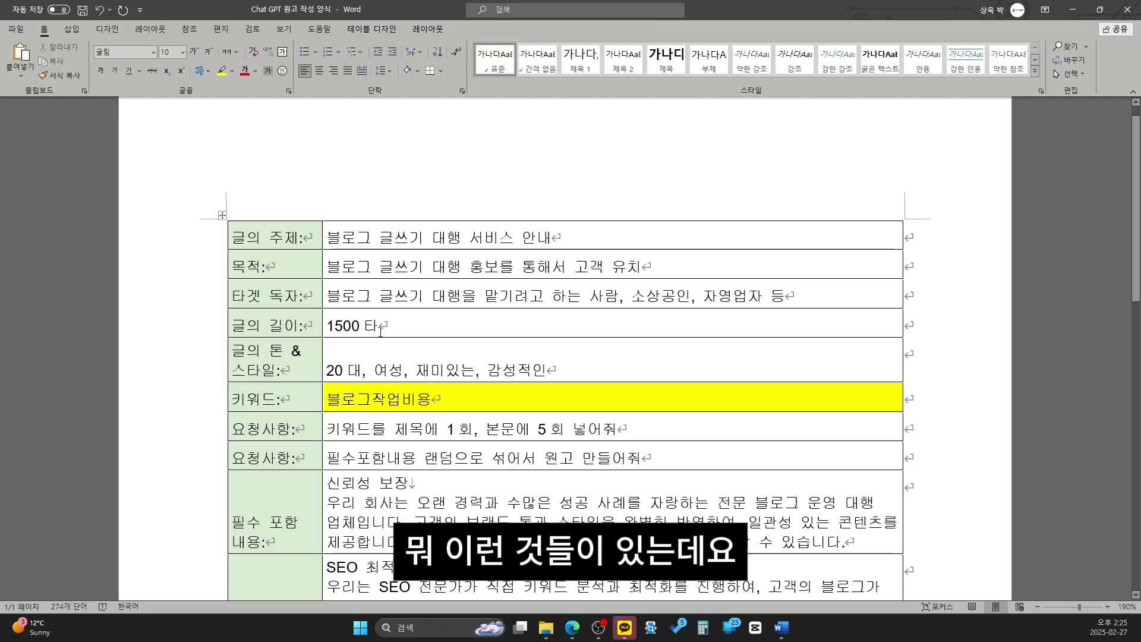
pyautogui.scroll(4, 289, 271)
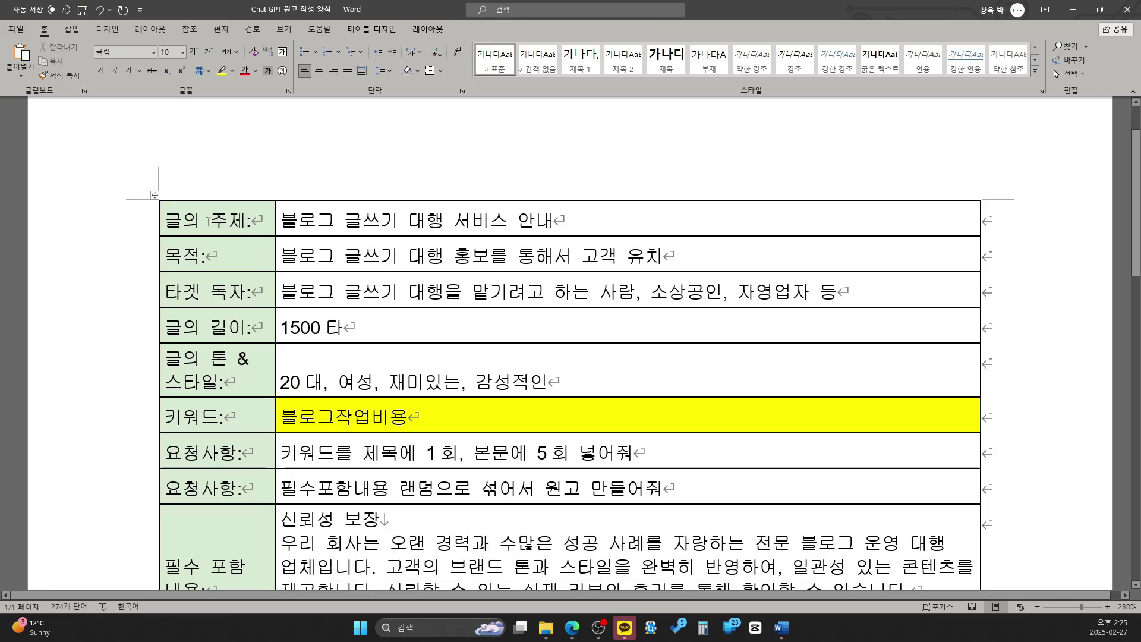
pyautogui.click(209, 221)
pyautogui.click(228, 329)
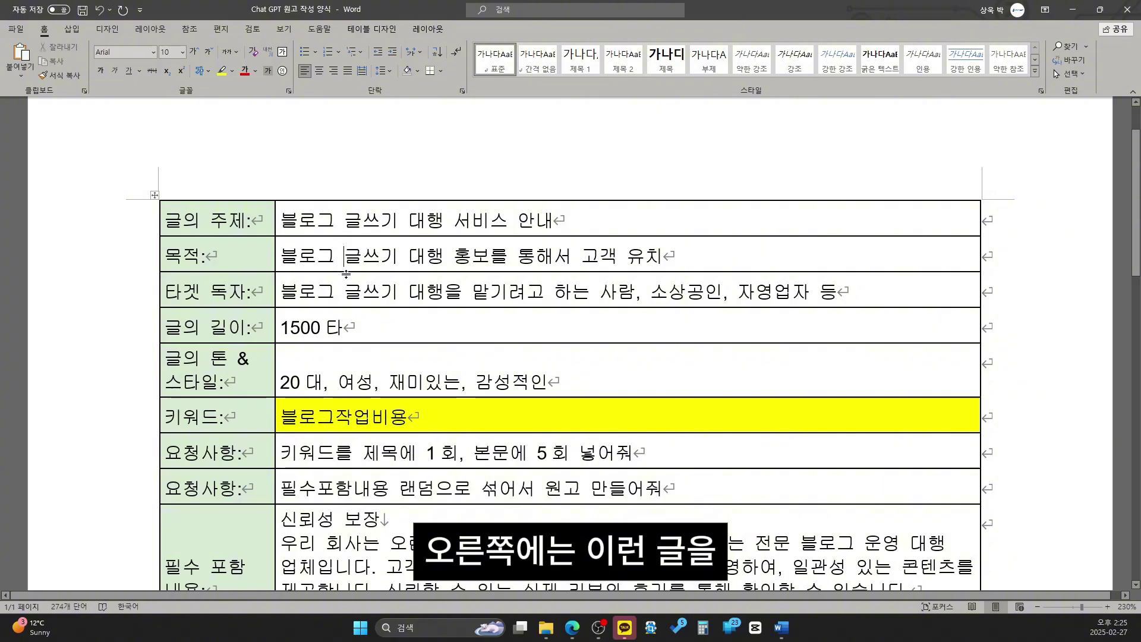
pyautogui.click(343, 293)
pyautogui.click(344, 326)
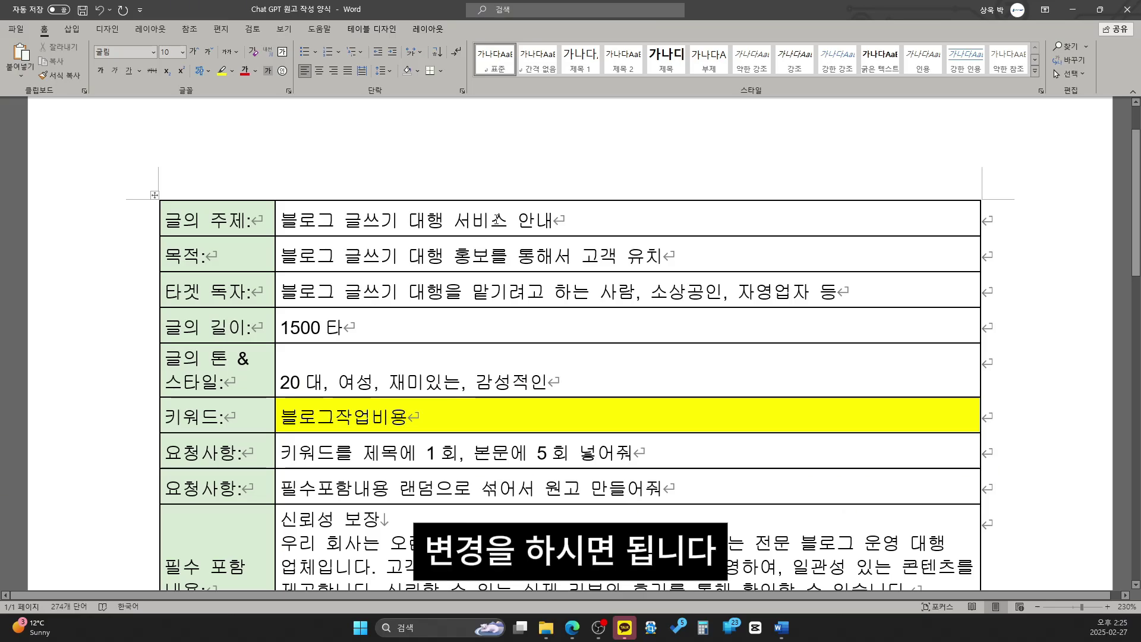
# Select all rows of the brief table from the top down.
pyautogui.scroll(-1, 494, 196)
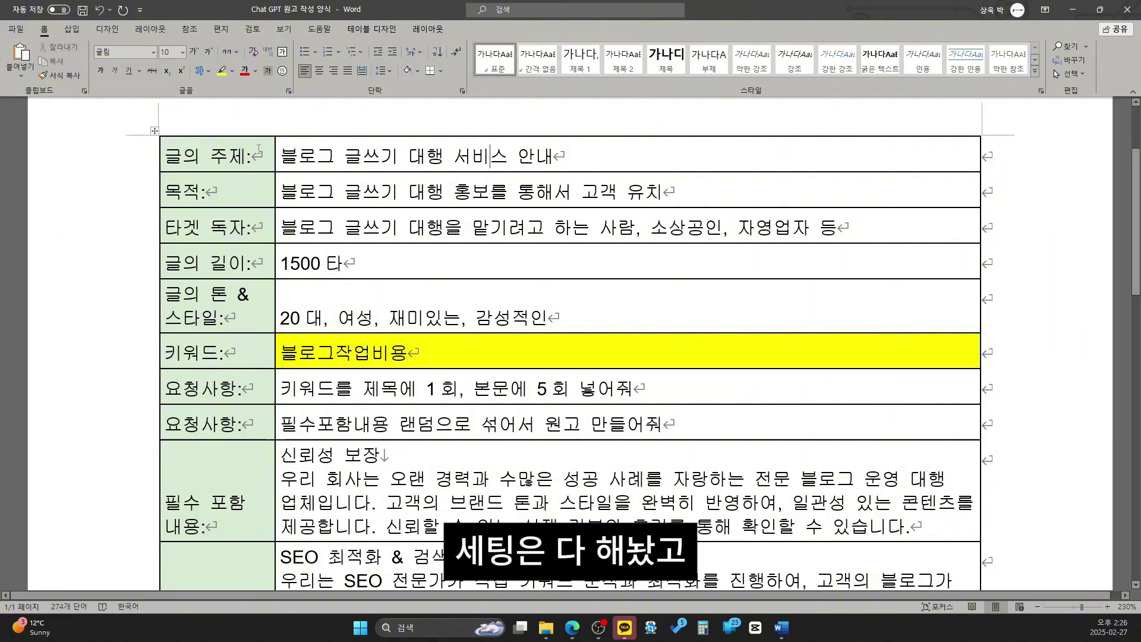
pyautogui.scroll(-6, 604, 198)
pyautogui.scroll(-6, 603, 198)
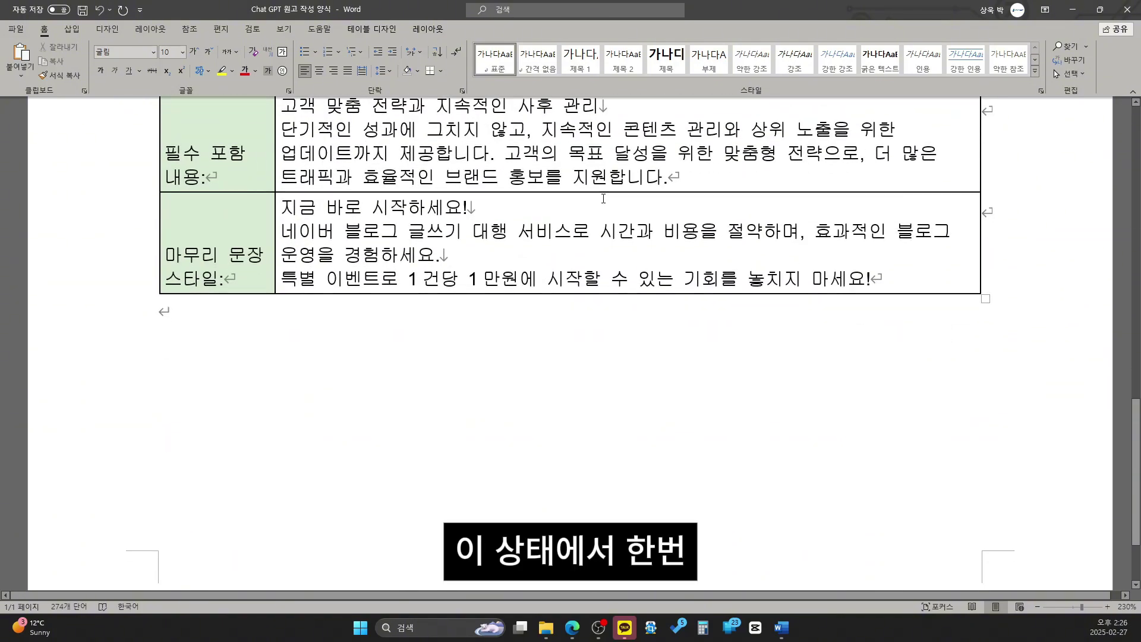
pyautogui.scroll(15, 602, 195)
pyautogui.scroll(-3, 602, 196)
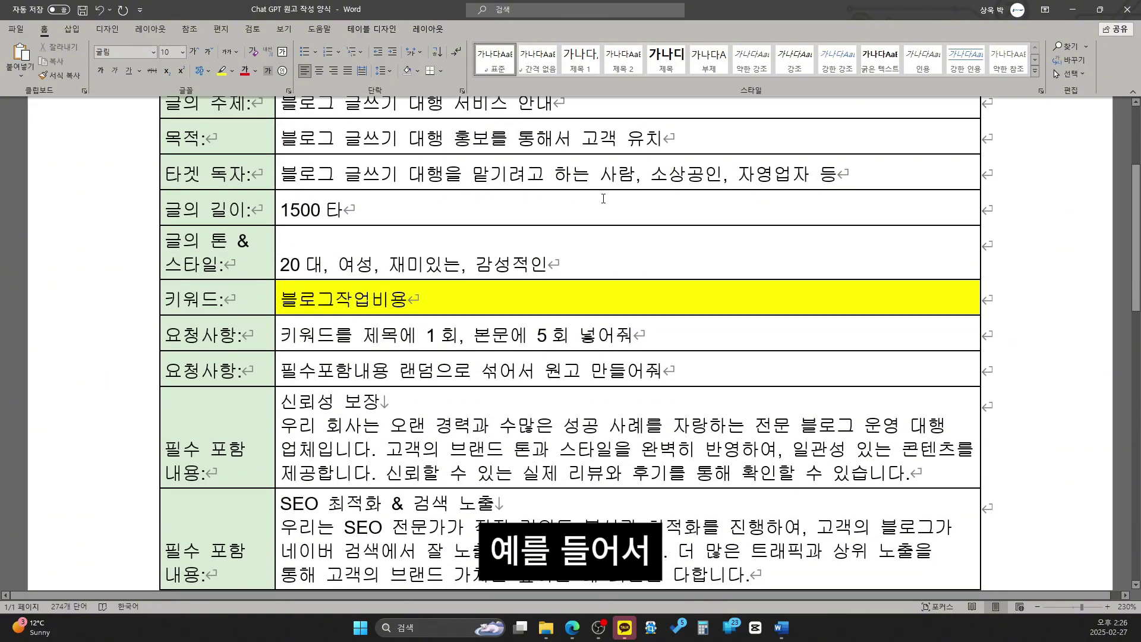
pyautogui.scroll(1, 603, 198)
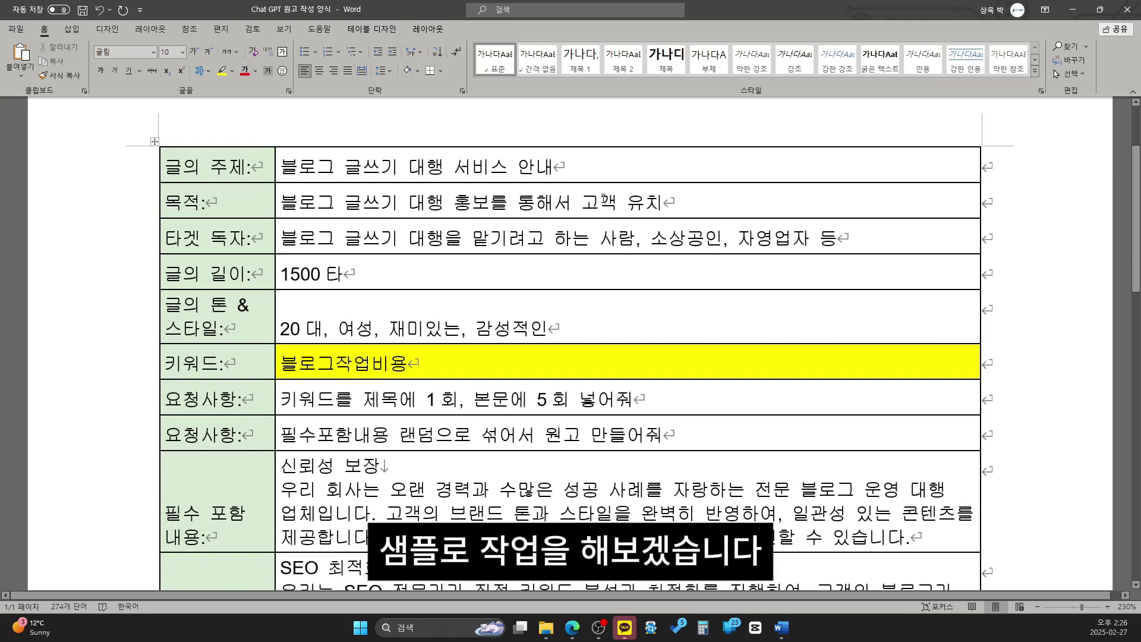
pyautogui.moveTo(168, 166); pyautogui.dragTo(421, 585)
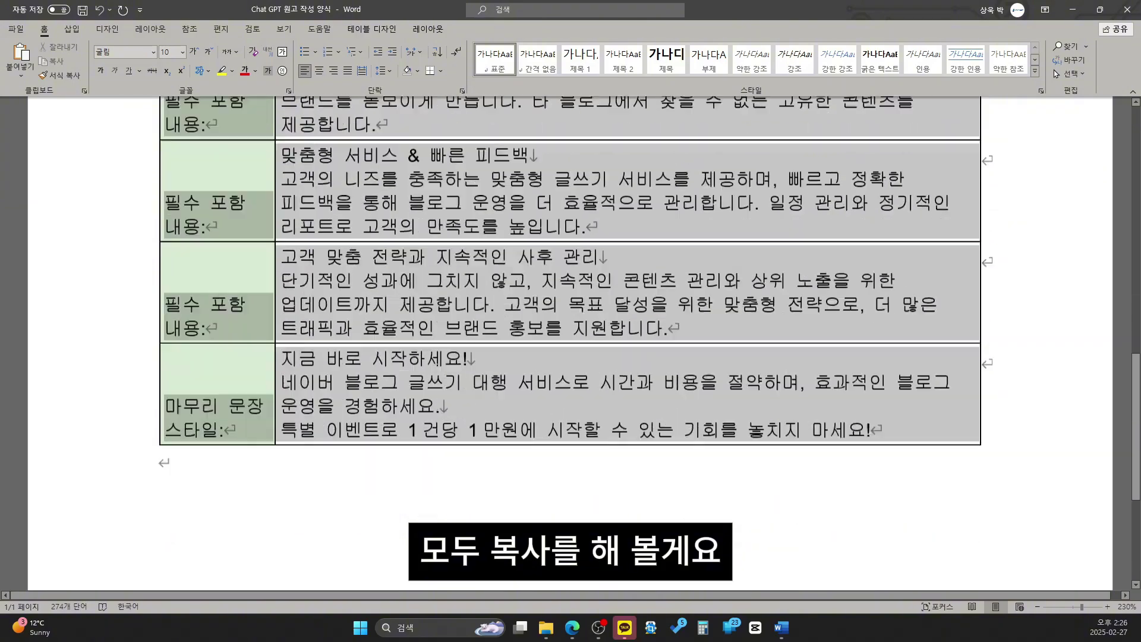
# Copy the brief table, search Naver for 챗 GTP and open the OpenAI ChatGPT site.
pyautogui.hotkey('ctrl', 'c')
pyautogui.hotkey('alt', 'Tab')
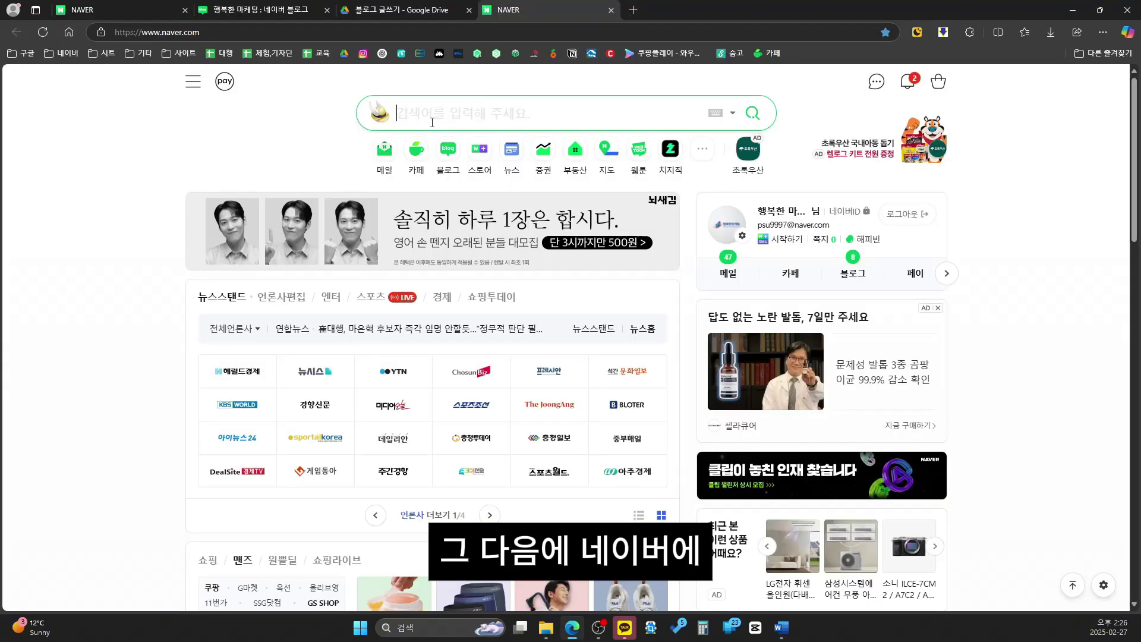
pyautogui.write('c')
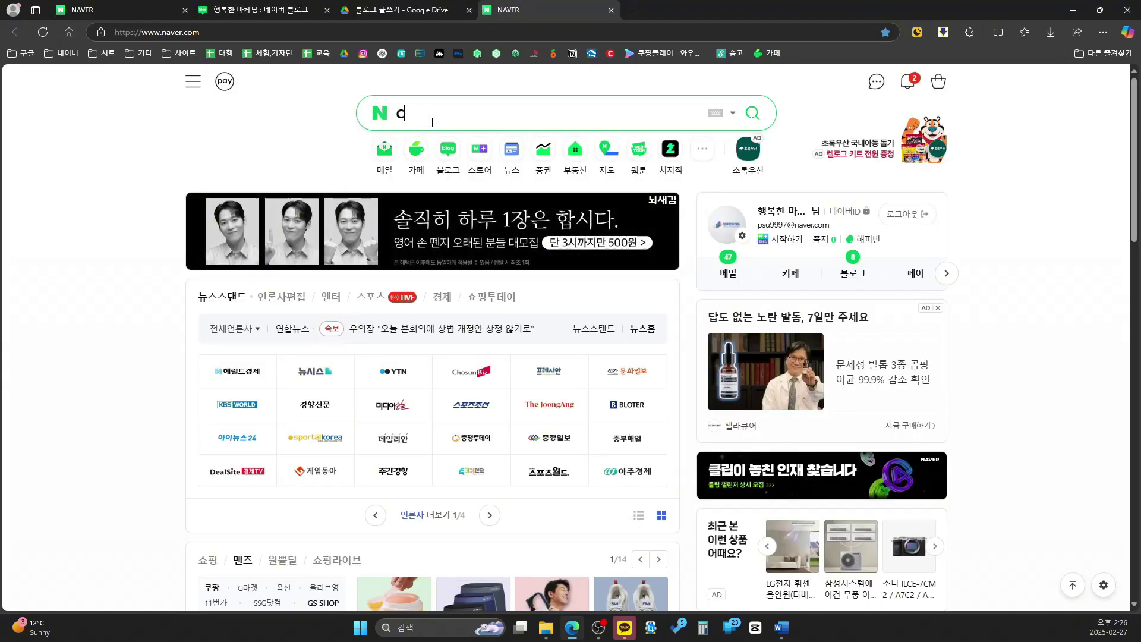
pyautogui.press('BackSpace')
pyautogui.write('챗')
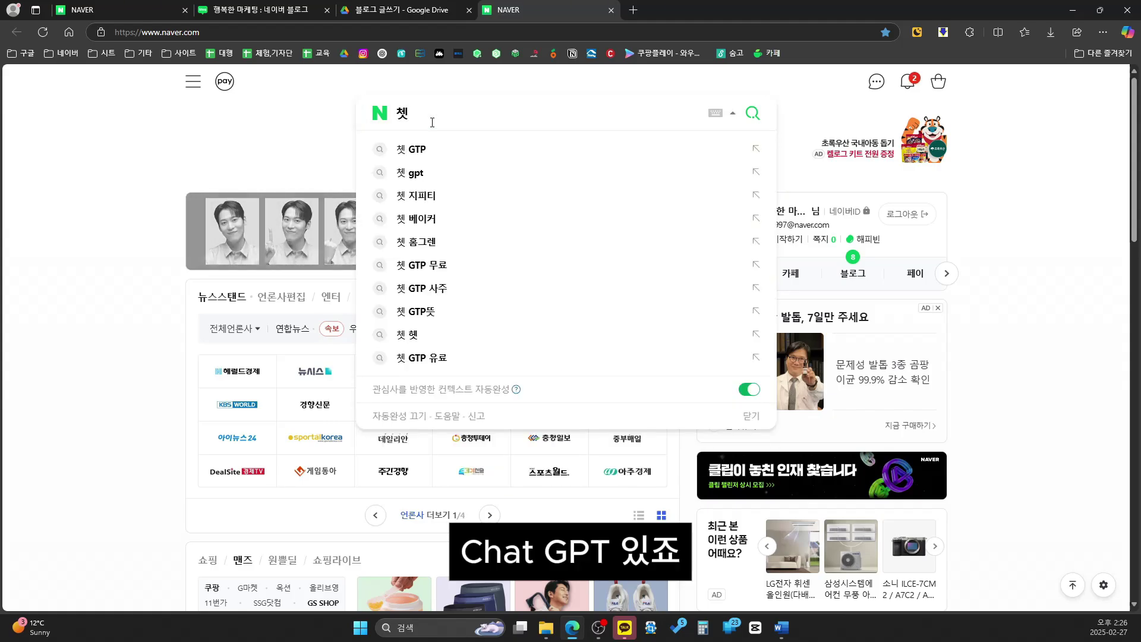
pyautogui.press('Down')
pyautogui.press('Return')
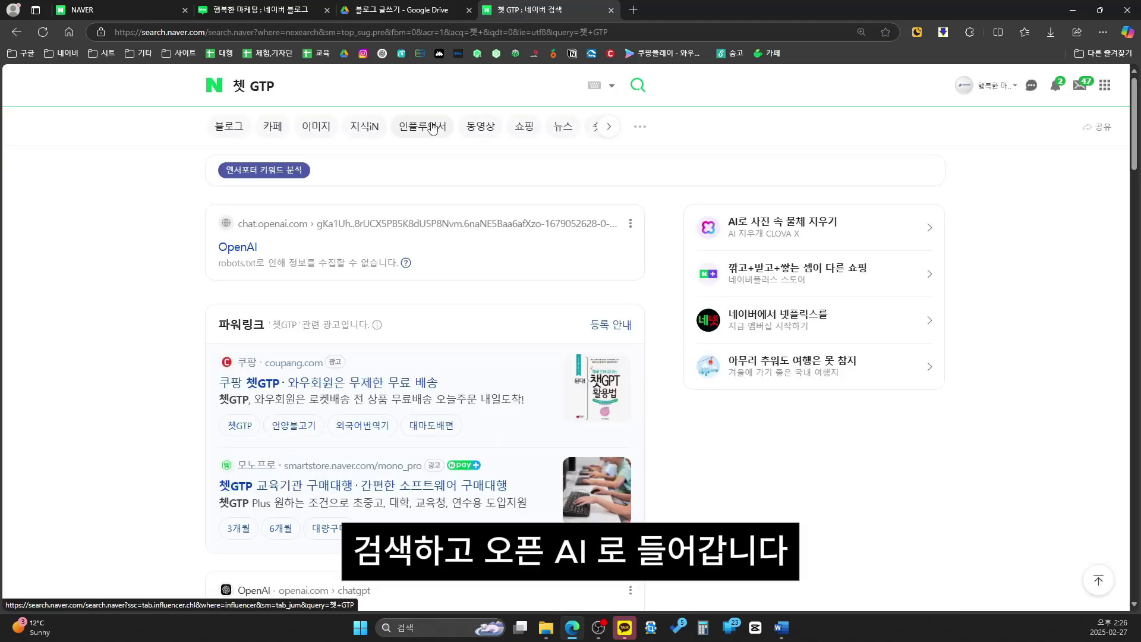
pyautogui.click(247, 247)
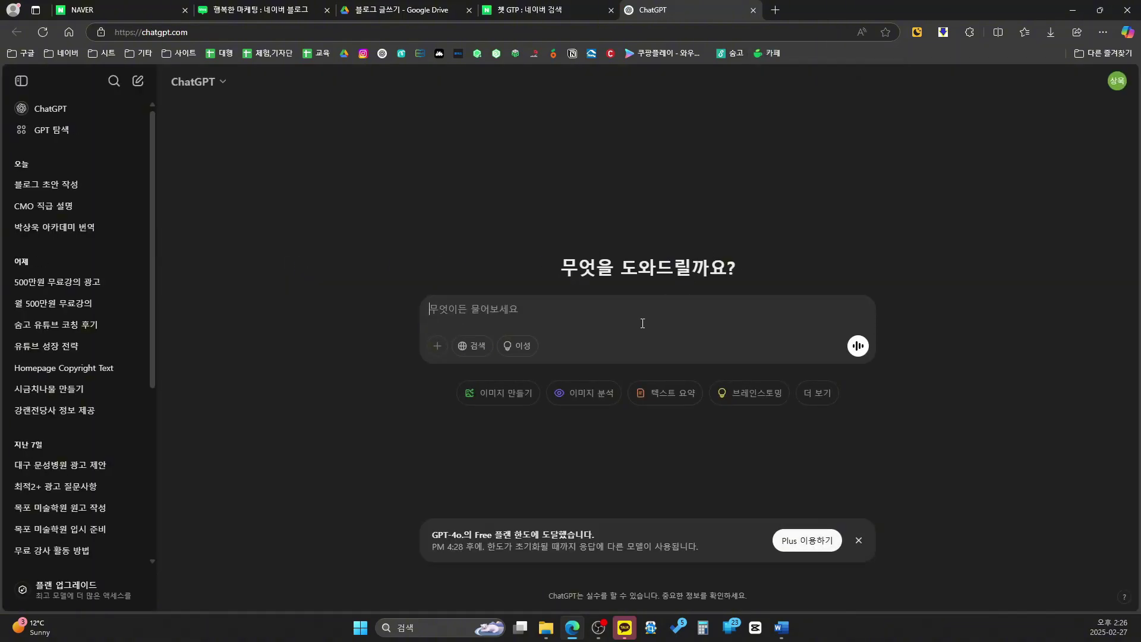
# Paste the blog brief into ChatGPT, send it and read through the generated answer.
pyautogui.hotkey('ctrl', 'v')
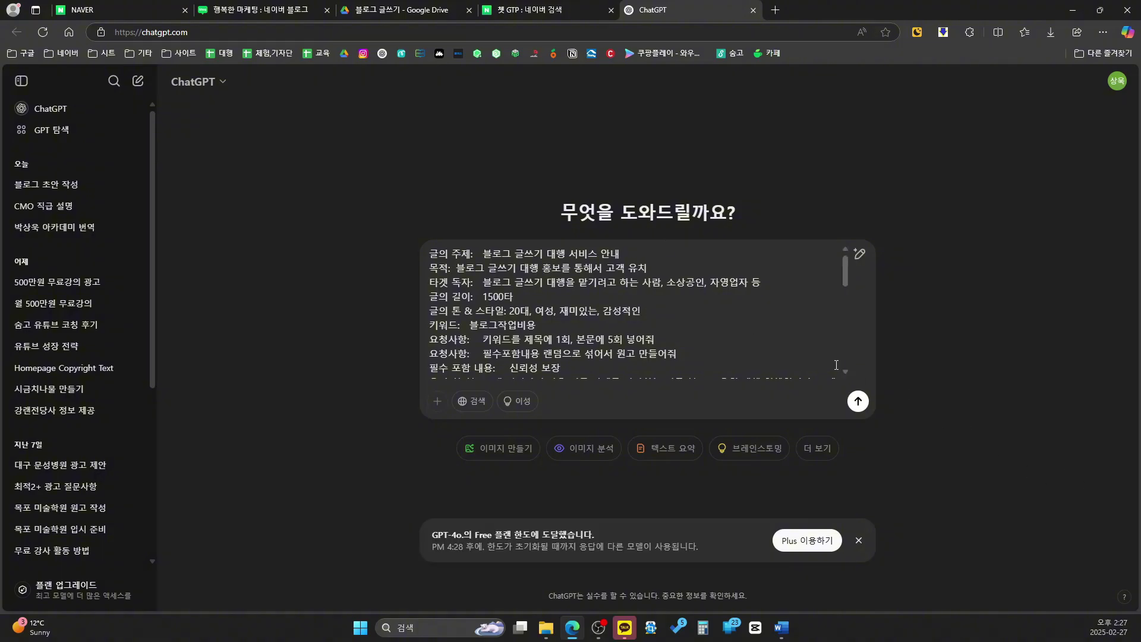
pyautogui.click(857, 401)
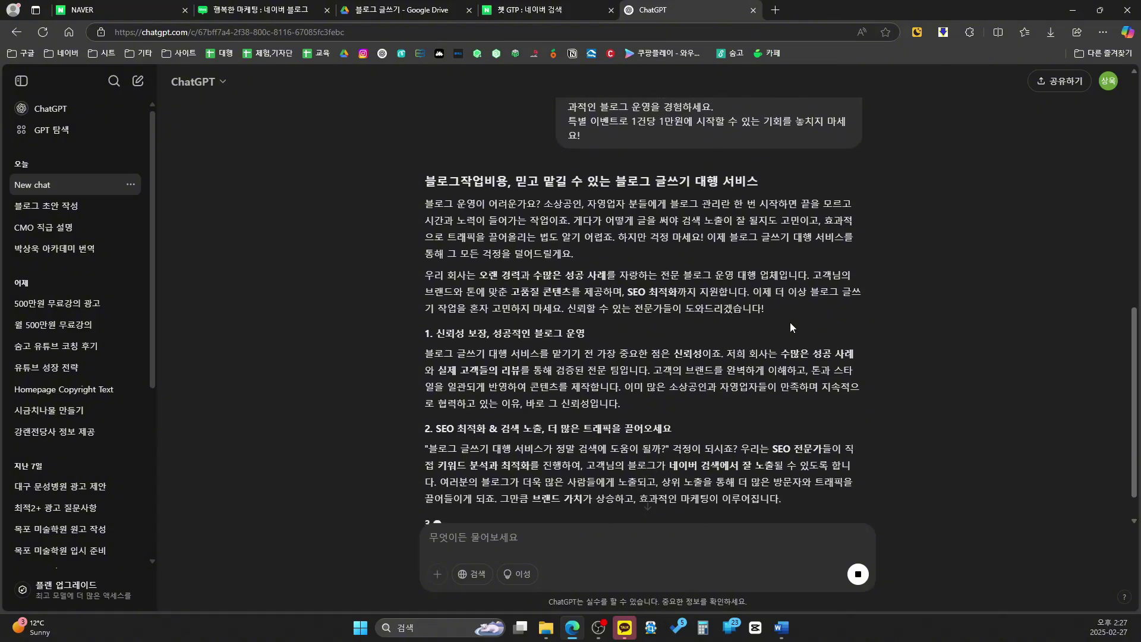
pyautogui.hotkey('ctrl', '+')
pyautogui.hotkey('ctrl', '+')
pyautogui.hotkey('ctrl', '+')
pyautogui.scroll(-3, 790, 326)
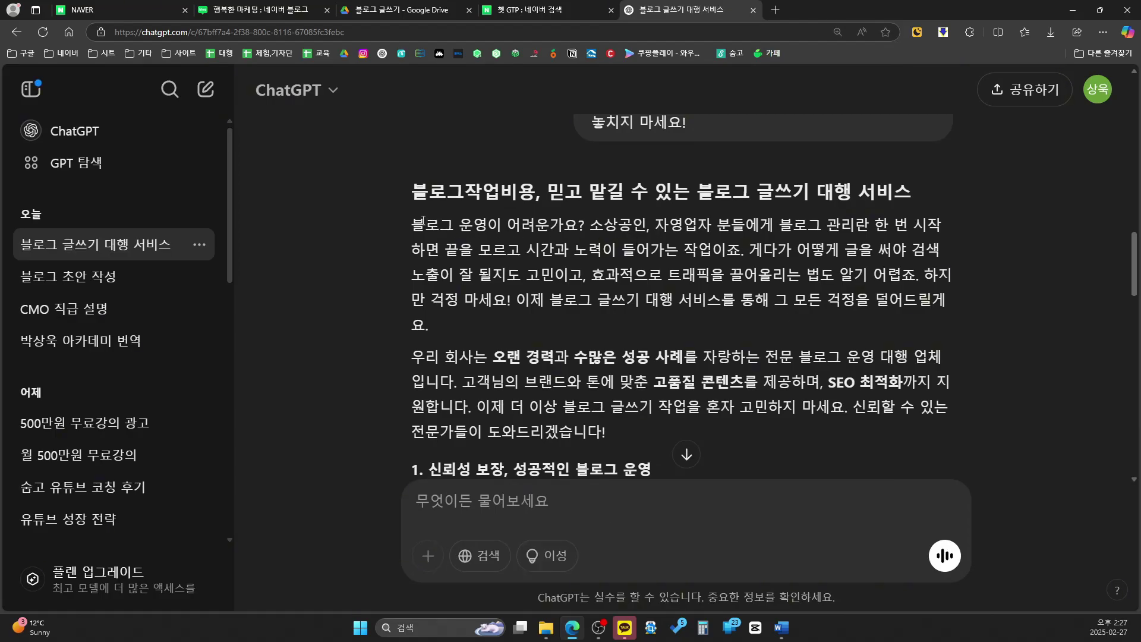
pyautogui.moveTo(422, 220); pyautogui.dragTo(819, 300)
pyautogui.click(752, 255)
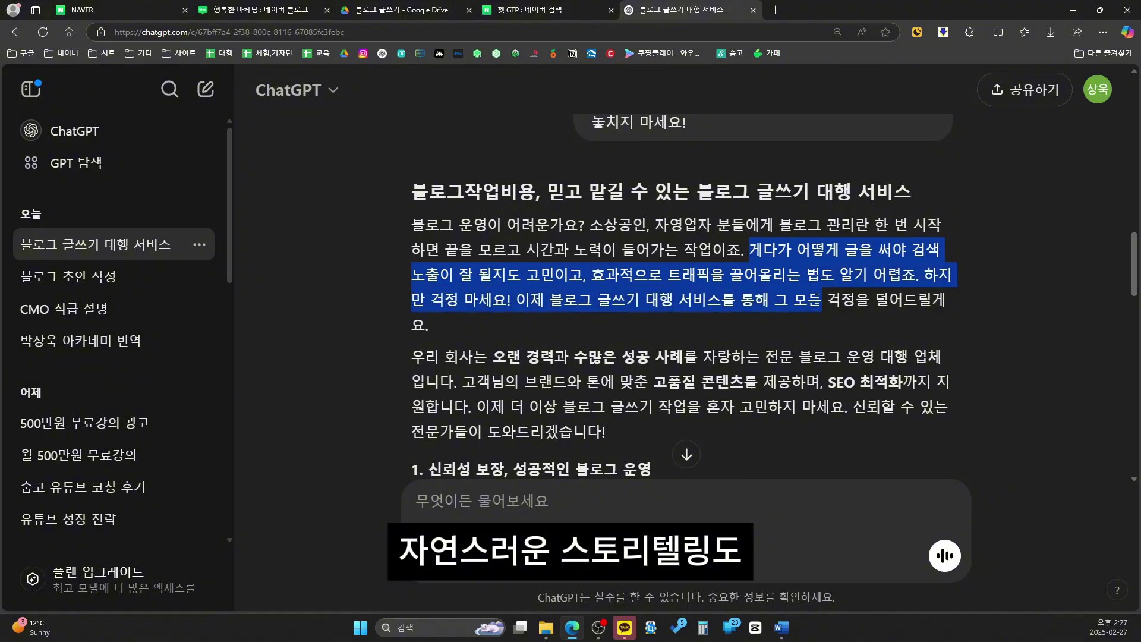
pyautogui.click(818, 305)
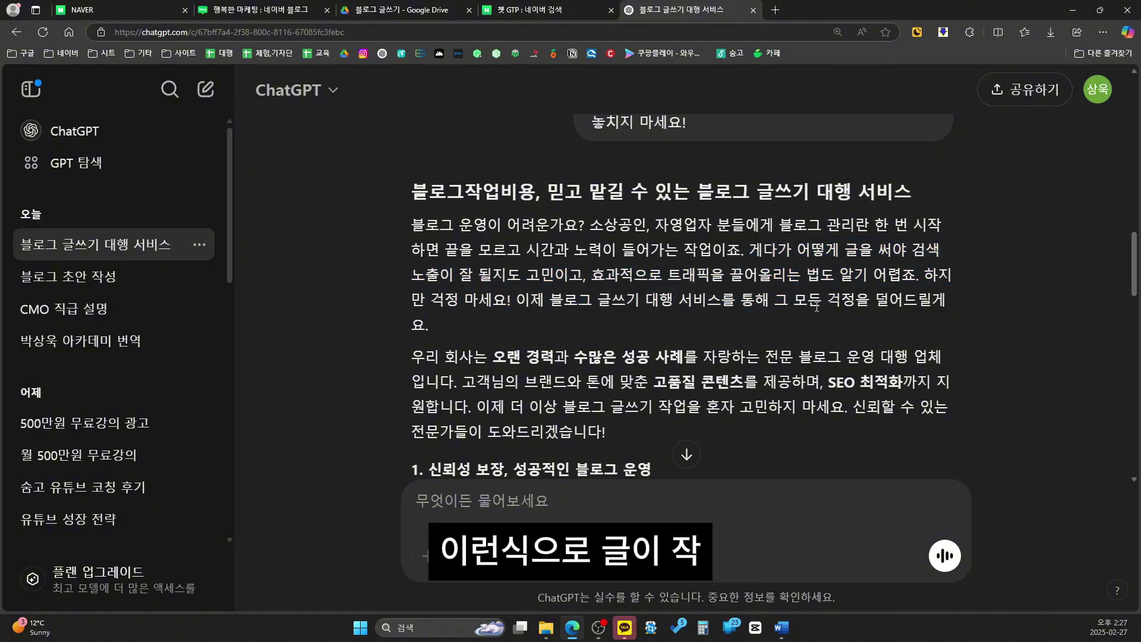
pyautogui.scroll(-5, 817, 307)
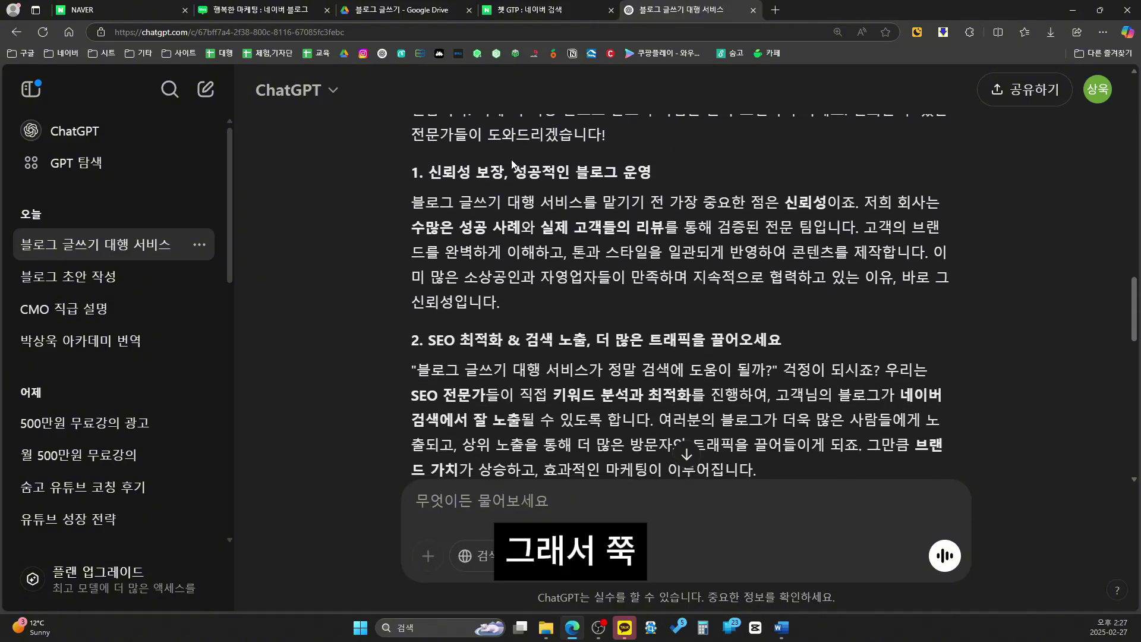
pyautogui.scroll(-2, 552, 212)
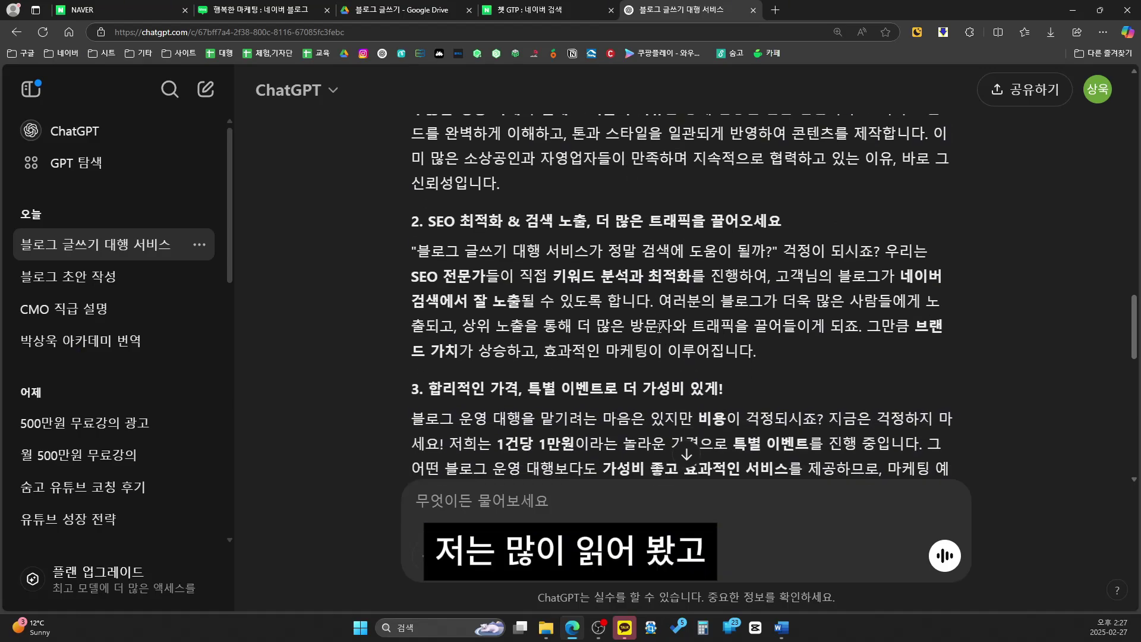
pyautogui.scroll(-1, 665, 313)
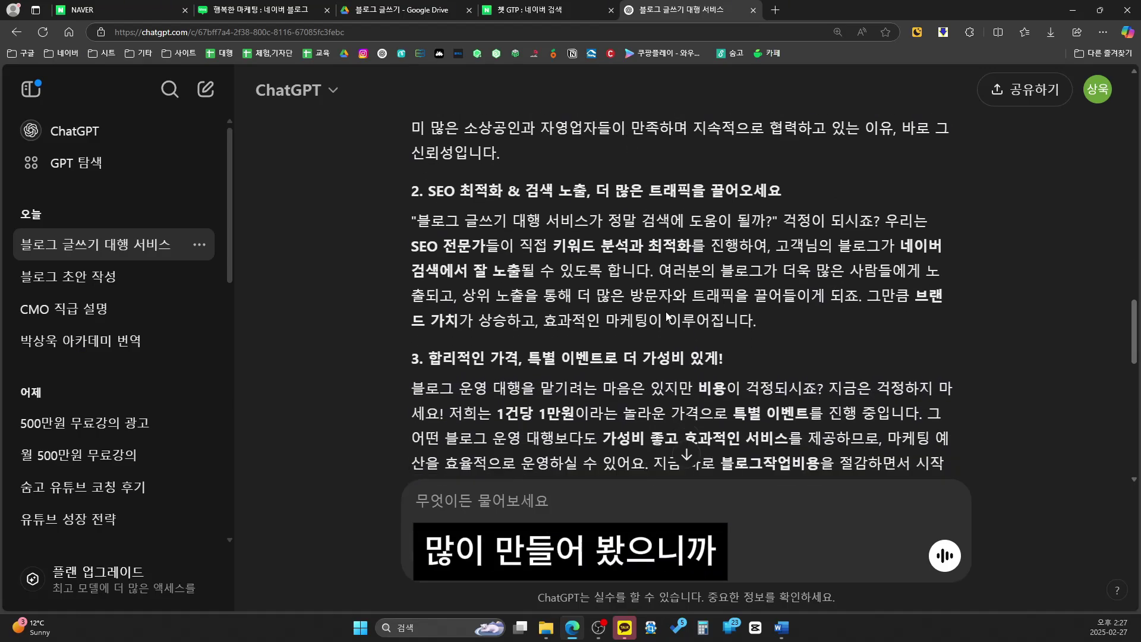
pyautogui.scroll(6, 666, 314)
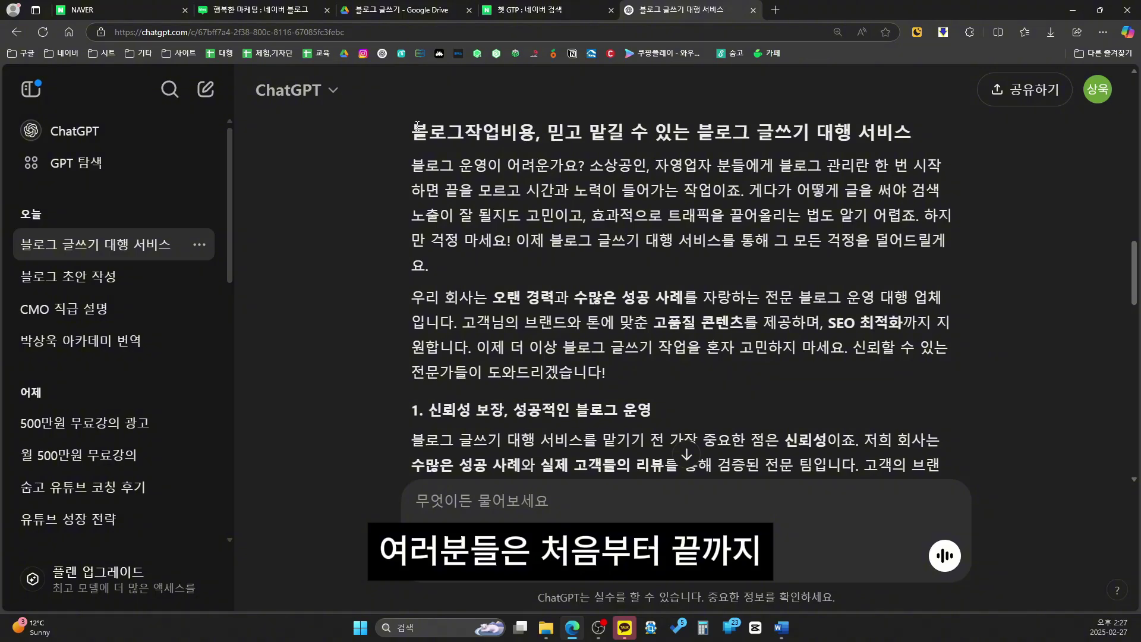
# Copy the whole reply from its title down to 지금 바로 시작하세요!
pyautogui.moveTo(417, 126); pyautogui.dragTo(722, 359)
pyautogui.scroll(-8, 703, 231)
pyautogui.scroll(-10, 703, 231)
pyautogui.scroll(-1, 757, 378)
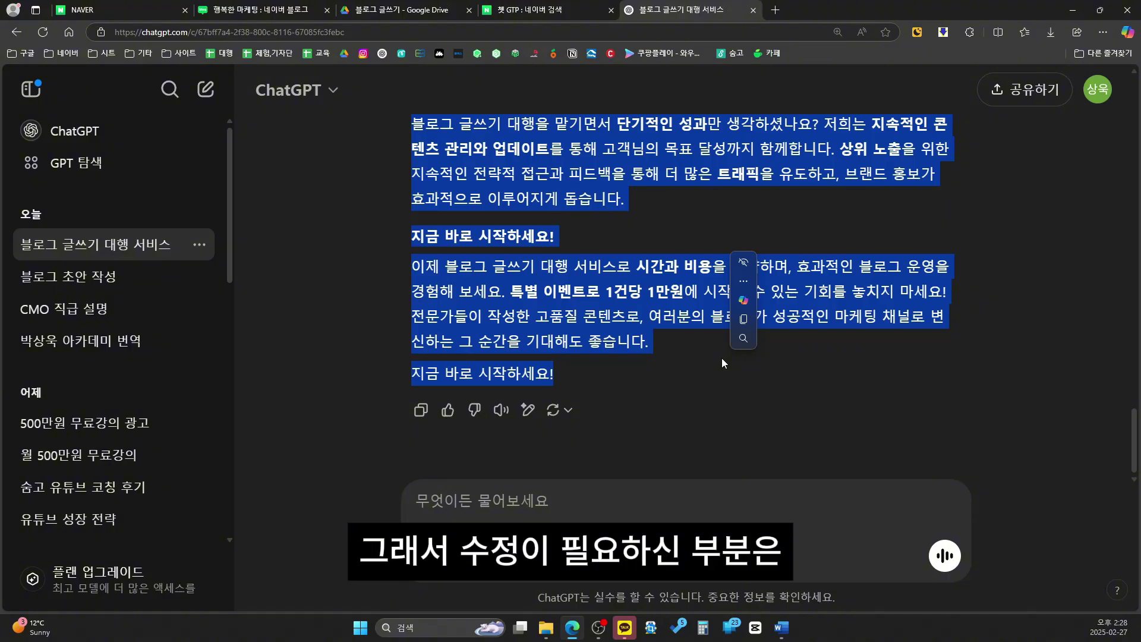
pyautogui.rightClick(620, 315)
pyautogui.click(651, 326)
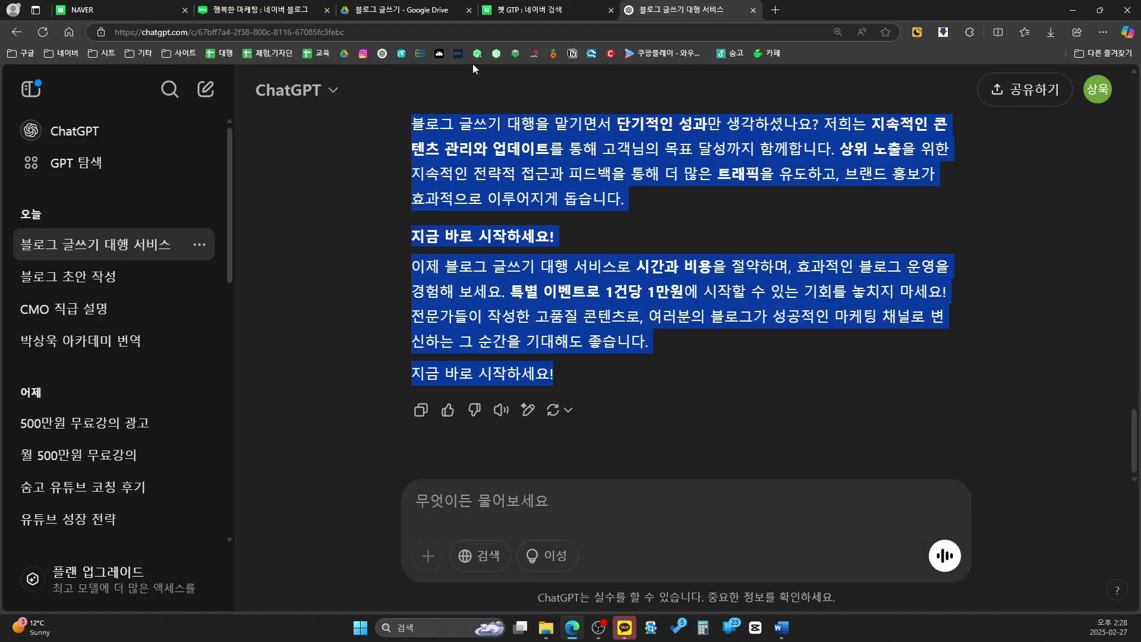
# Paste the copied ChatGPT article into the blank blog post body.
pyautogui.click(295, 10)
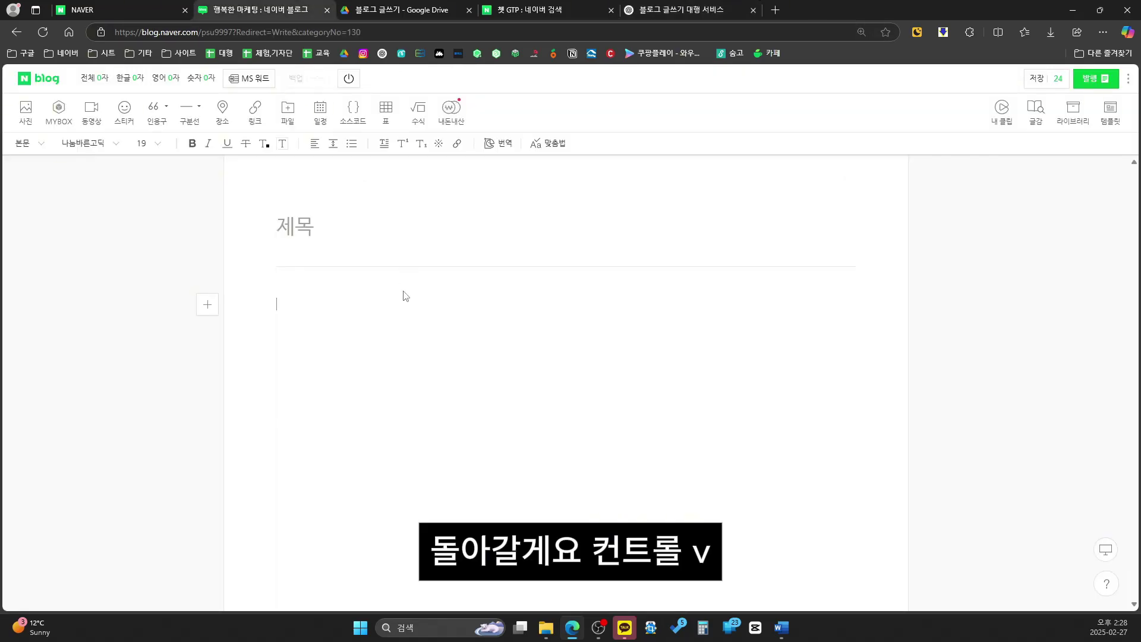
pyautogui.hotkey('ctrl', 'v')
pyautogui.scroll(12, 437, 300)
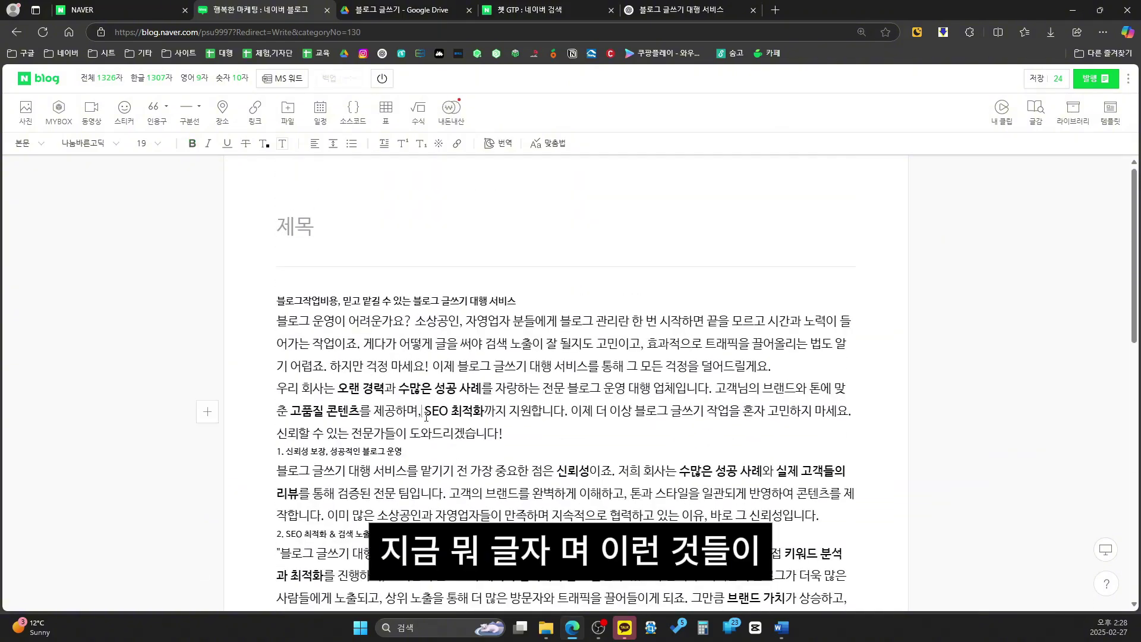
pyautogui.scroll(-1, 426, 416)
# Set all article text to the 나눔바른고딕 font at size 16.
pyautogui.click(435, 399)
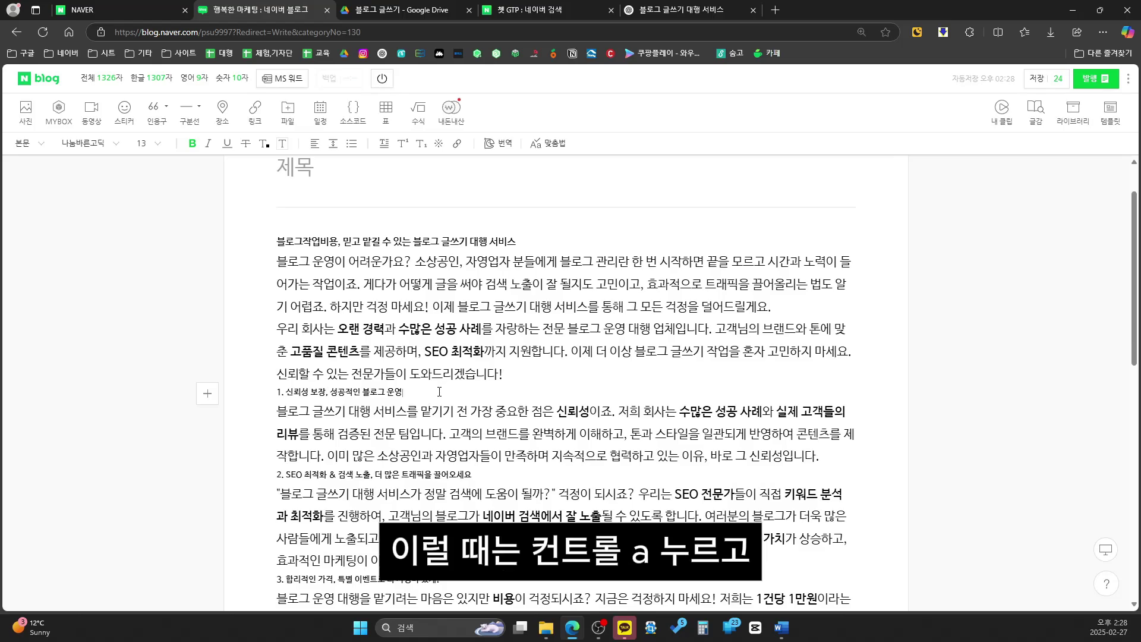
pyautogui.hotkey('ctrl', 'a')
pyautogui.click(90, 142)
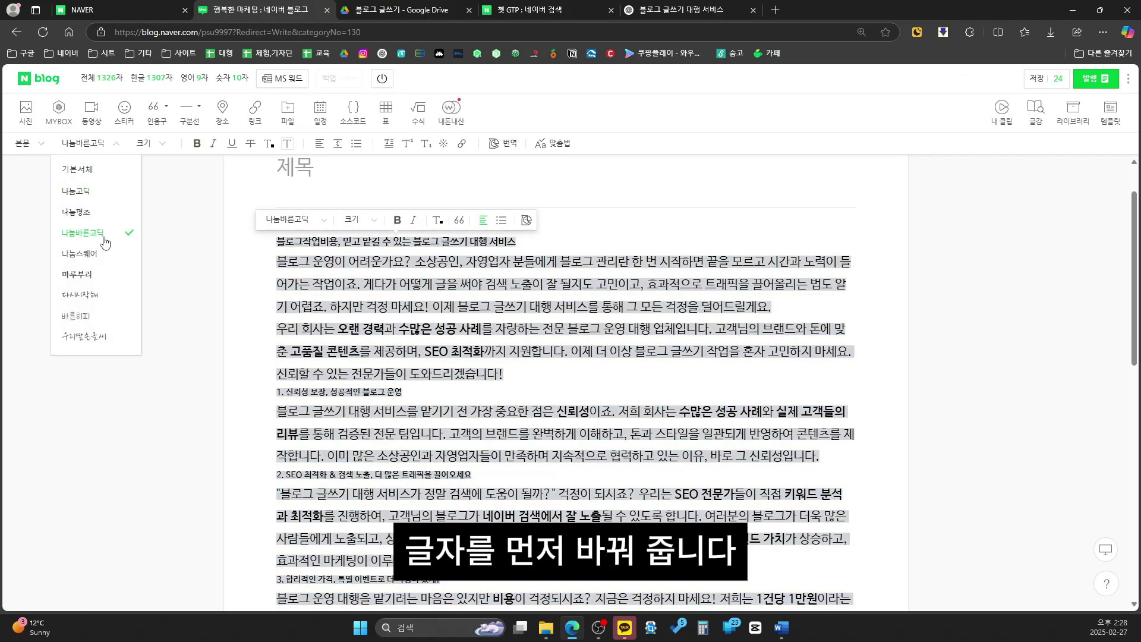
pyautogui.click(105, 242)
pyautogui.click(153, 143)
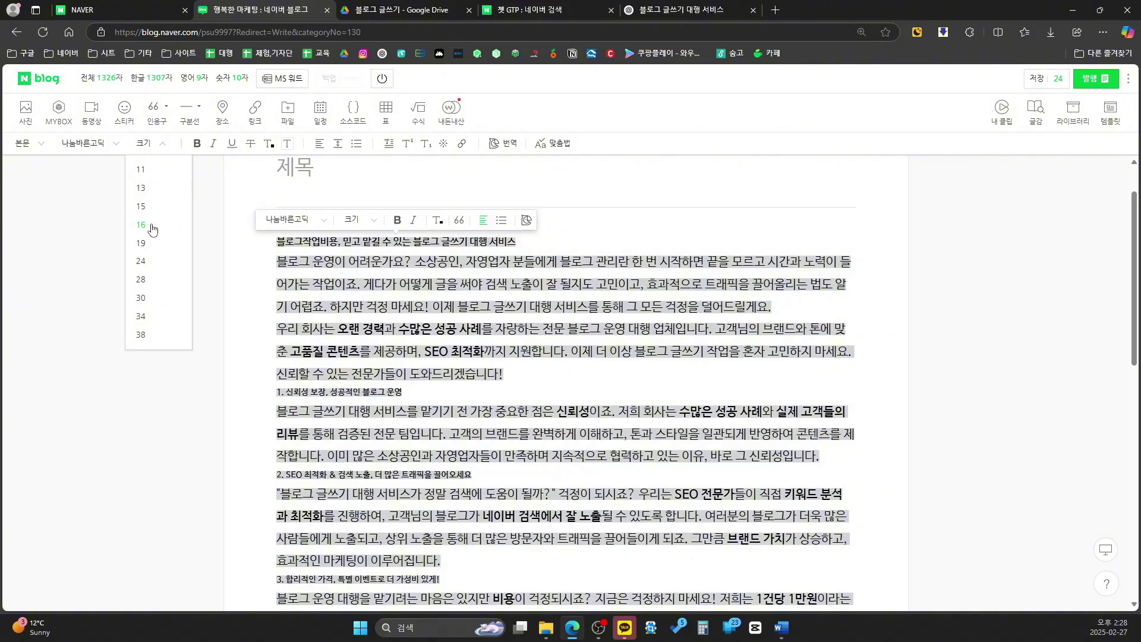
pyautogui.click(153, 226)
pyautogui.click(387, 299)
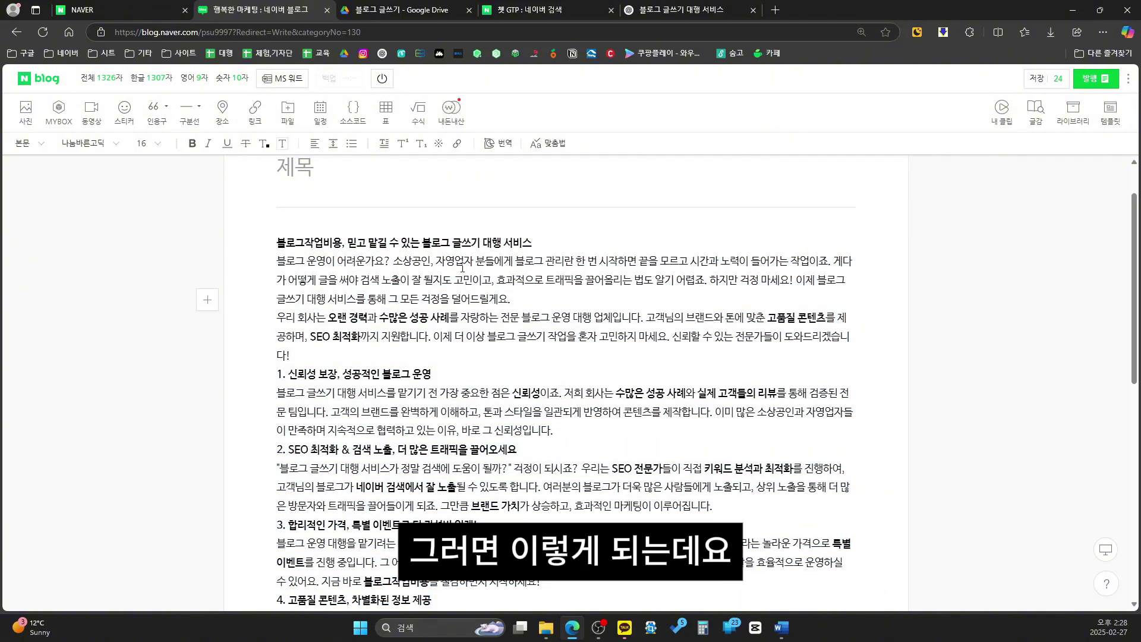
pyautogui.click(377, 265)
# Remove bold from the whole article and turn the title line into a quotation block.
pyautogui.hotkey('ctrl', 'a')
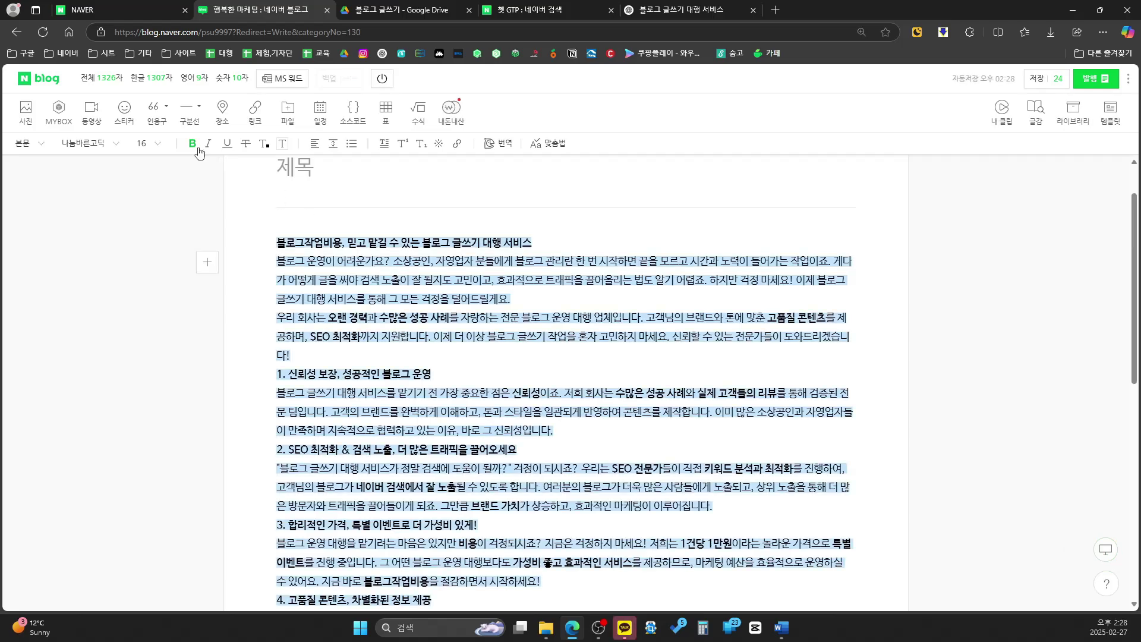
pyautogui.click(200, 153)
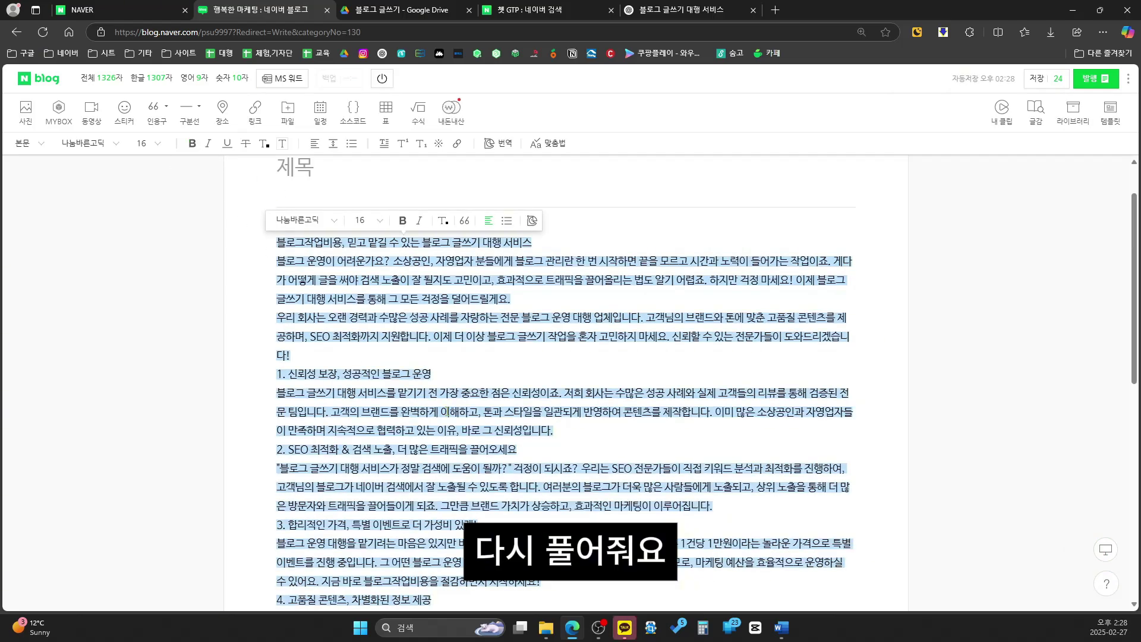
pyautogui.moveTo(534, 243); pyautogui.dragTo(236, 251)
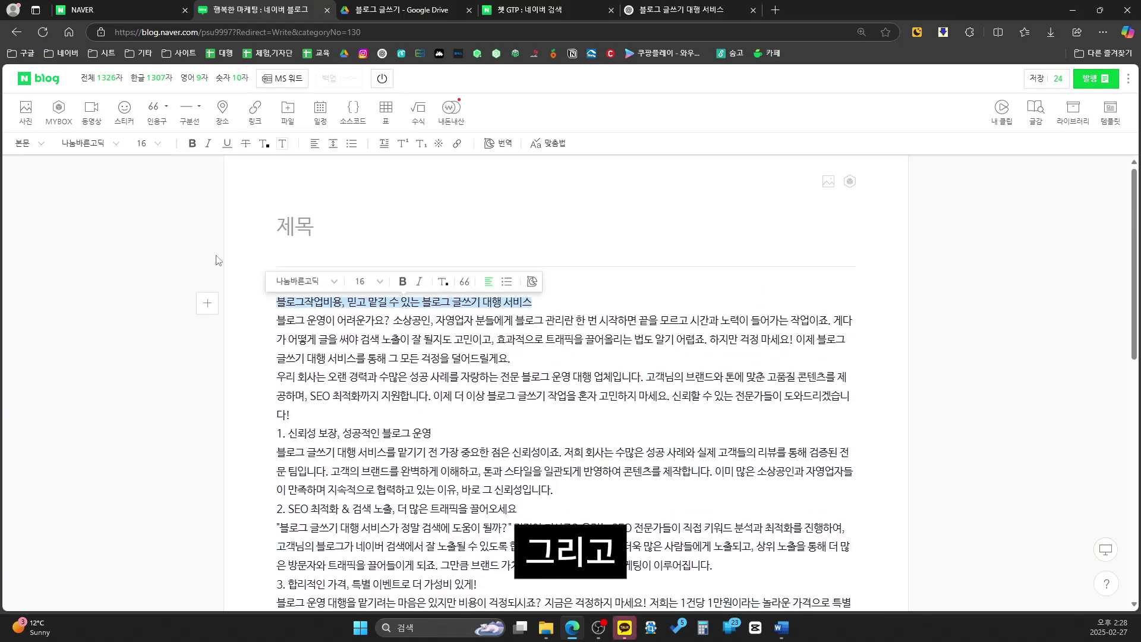
pyautogui.click(464, 282)
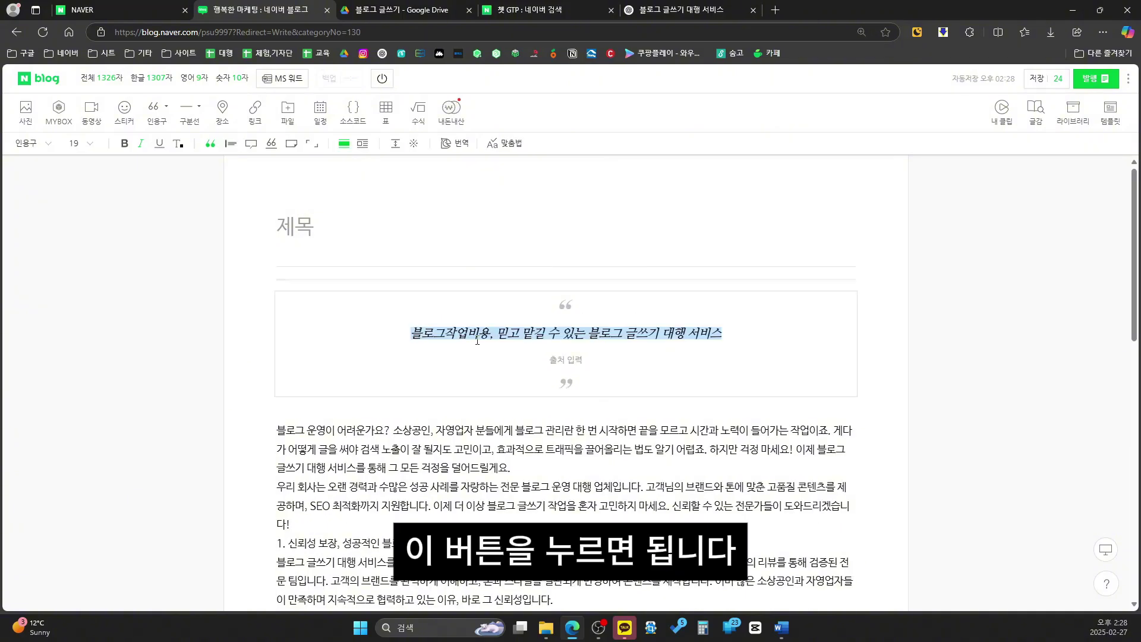
# Delete the '1.' number and make 신뢰성 보장, 성공적인 블로그 운영 a quotation block.
pyautogui.click(536, 388)
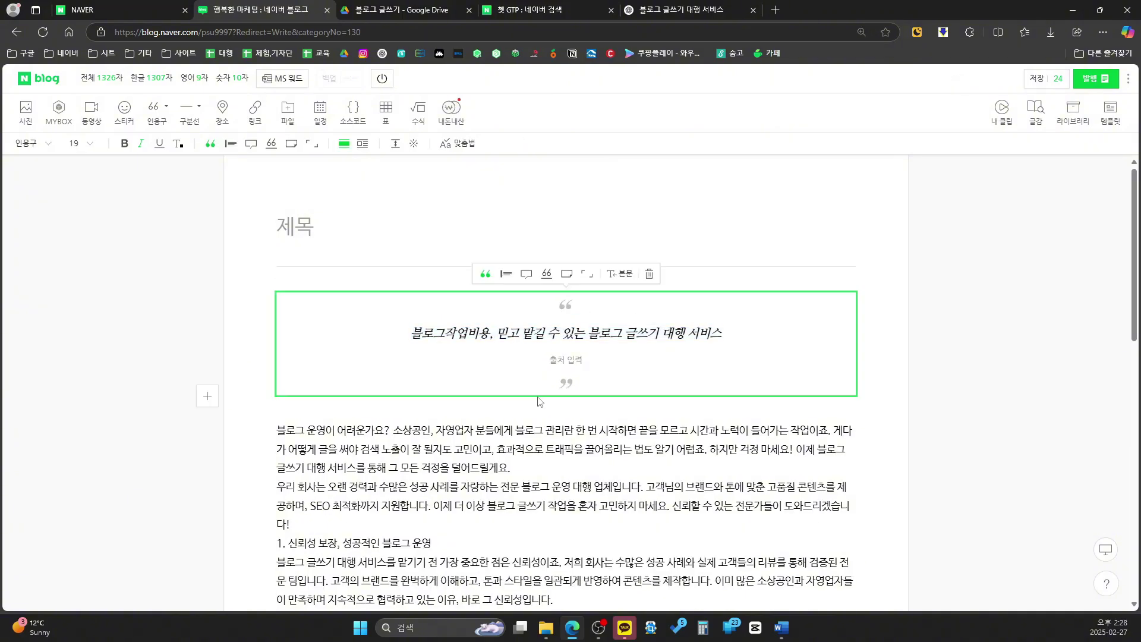
pyautogui.scroll(-2, 537, 381)
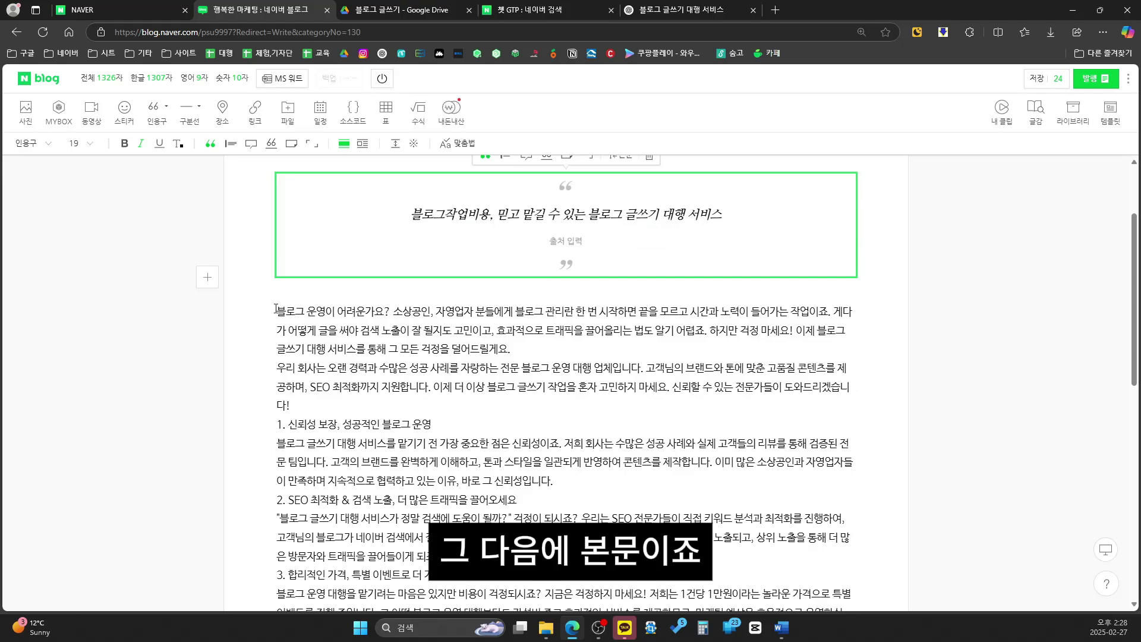
pyautogui.moveTo(276, 309); pyautogui.dragTo(566, 326)
pyautogui.click(566, 326)
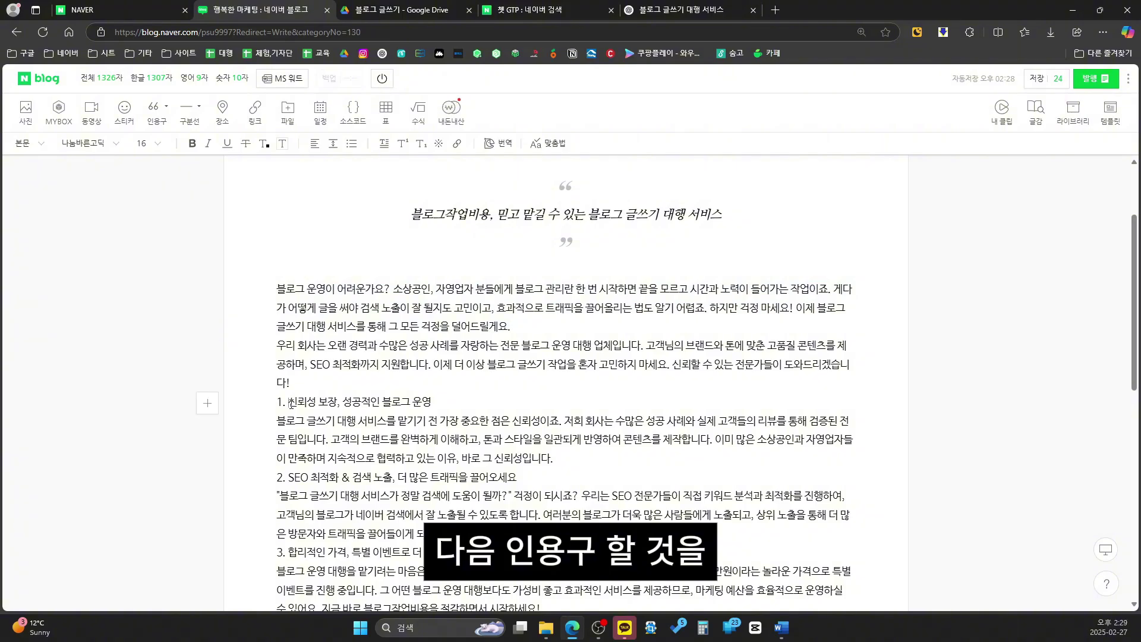
pyautogui.press('BackSpace')
pyautogui.press('BackSpace')
pyautogui.press('BackSpace')
pyautogui.moveTo(423, 402); pyautogui.dragTo(287, 395)
pyautogui.click(408, 380)
pyautogui.click(455, 389)
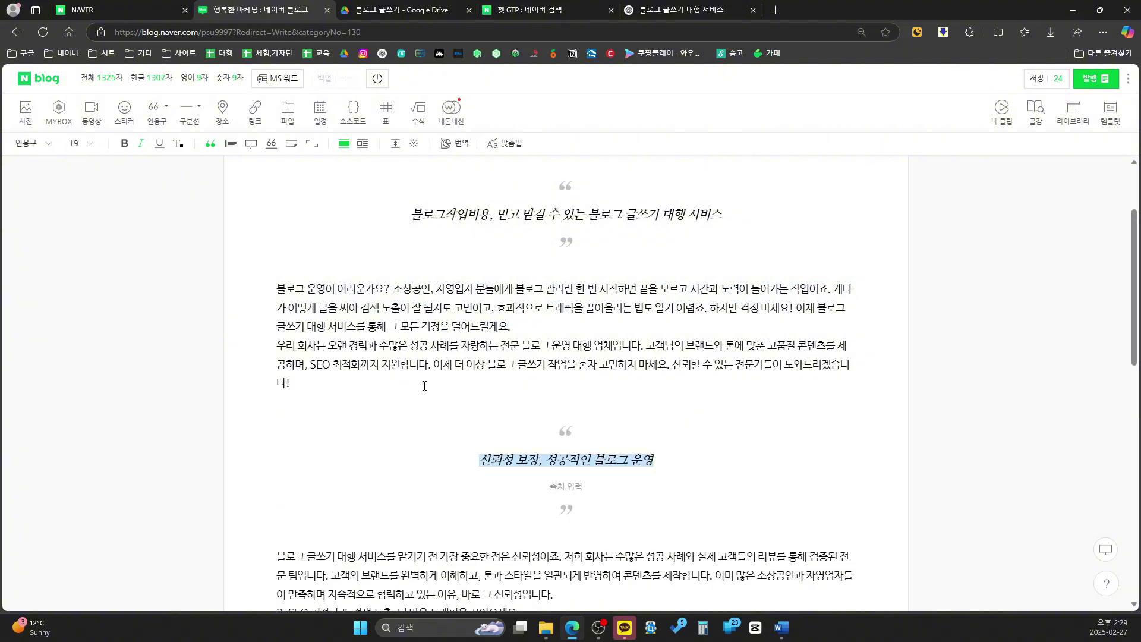
pyautogui.click(494, 229)
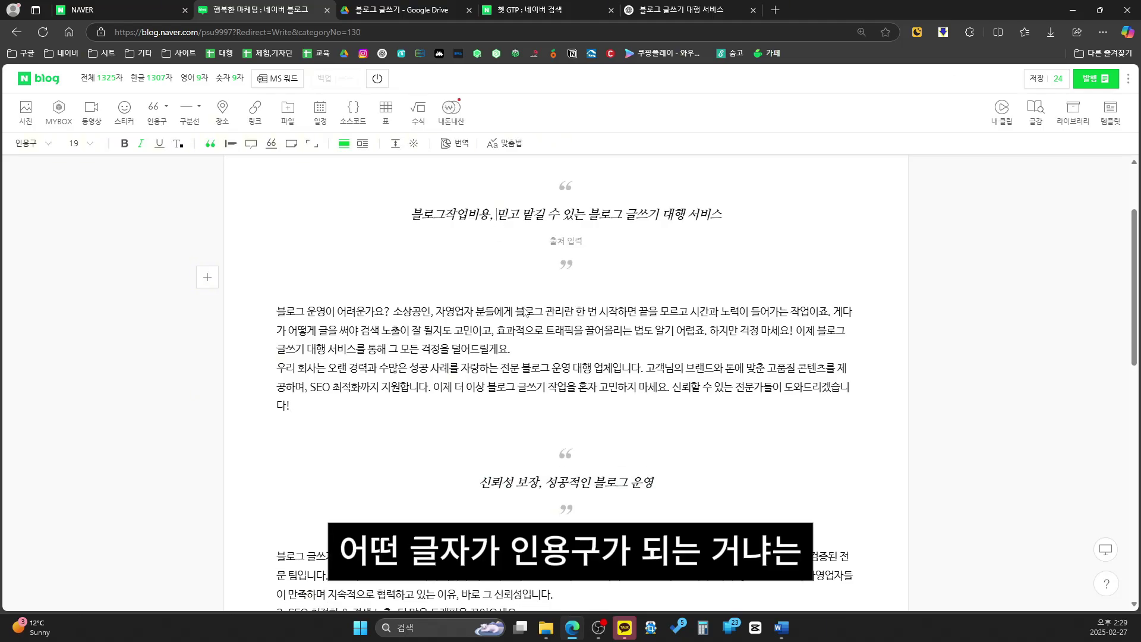
pyautogui.click(548, 442)
# In the ChatGPT reply, check the opening question and the numbered SEO and pricing headings.
pyautogui.click(689, 5)
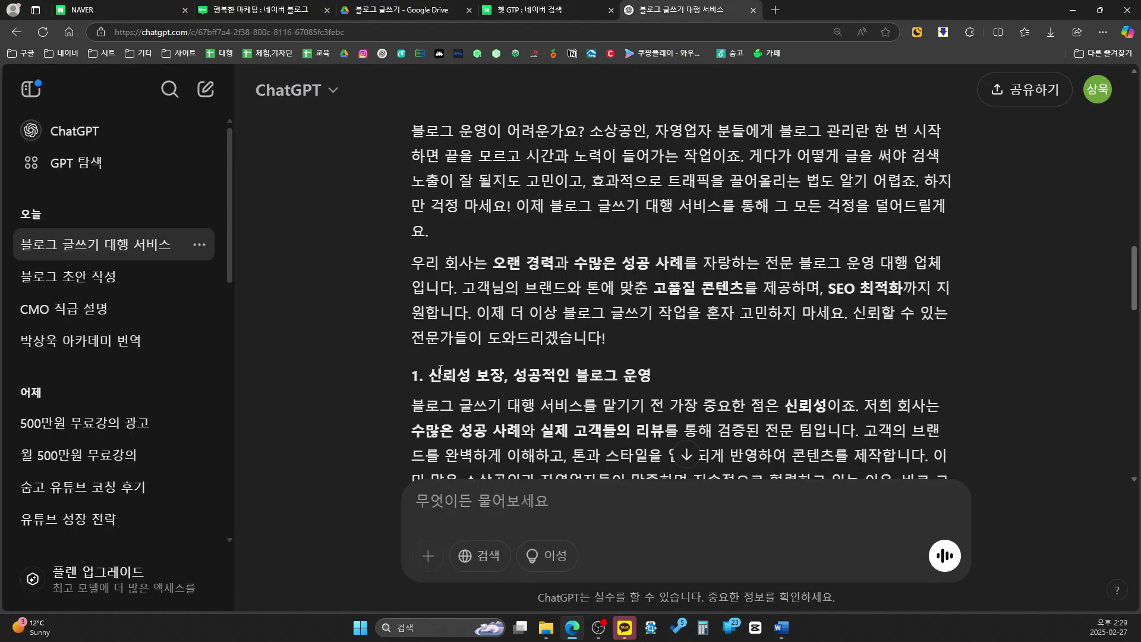
pyautogui.moveTo(411, 375); pyautogui.dragTo(665, 379)
pyautogui.click(665, 379)
pyautogui.moveTo(410, 130); pyautogui.dragTo(587, 130)
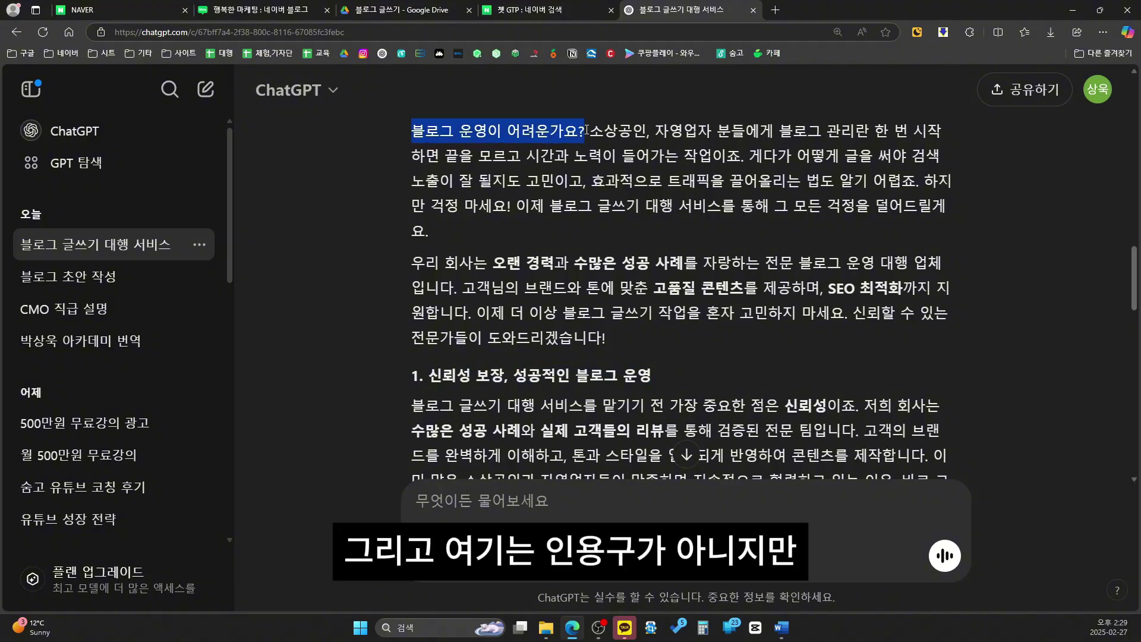
pyautogui.click(589, 130)
pyautogui.scroll(-5, 442, 220)
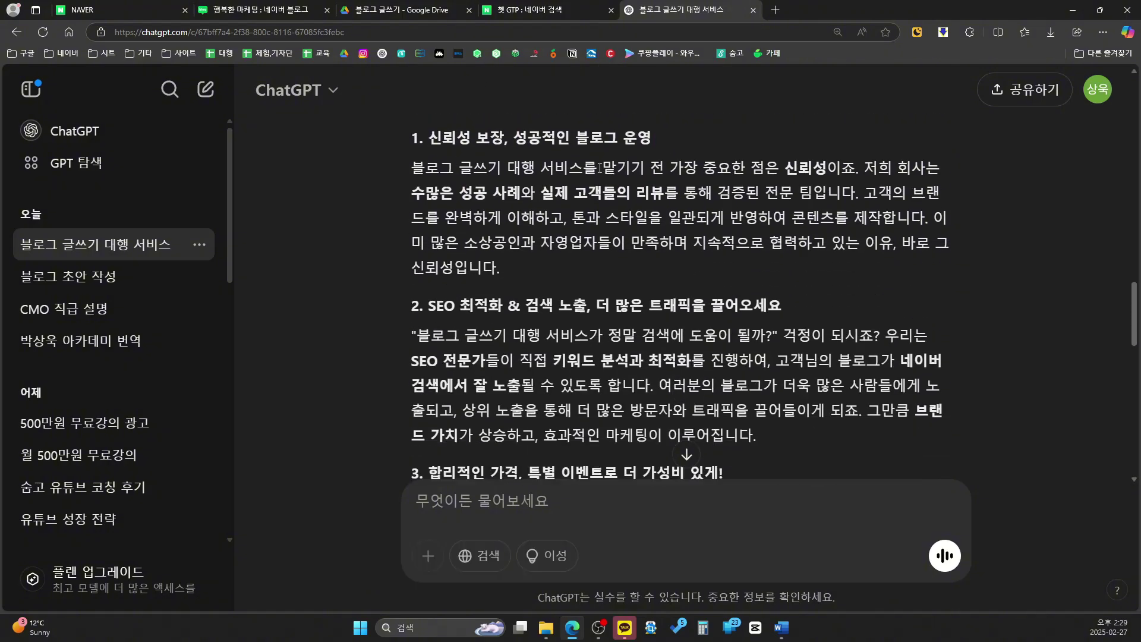
pyautogui.moveTo(419, 246); pyautogui.dragTo(590, 246)
pyautogui.click(464, 215)
pyautogui.scroll(-2, 463, 215)
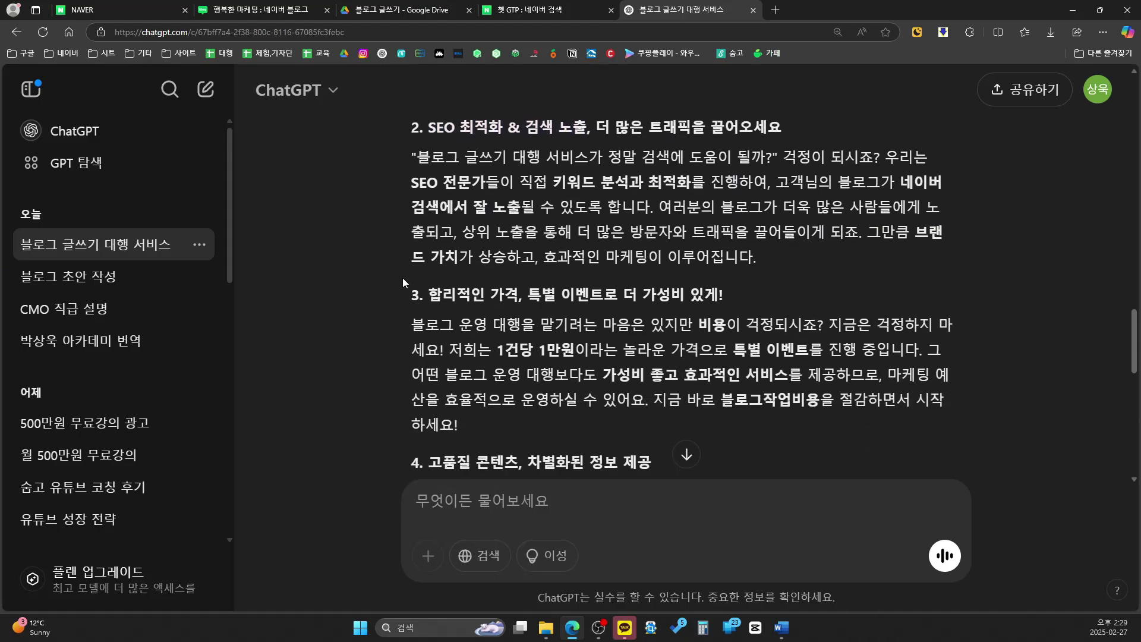
pyautogui.moveTo(423, 294); pyautogui.dragTo(604, 294)
pyautogui.click(603, 294)
# Switch through the browser tabs back to the Naver Blog editor.
pyautogui.click(553, 10)
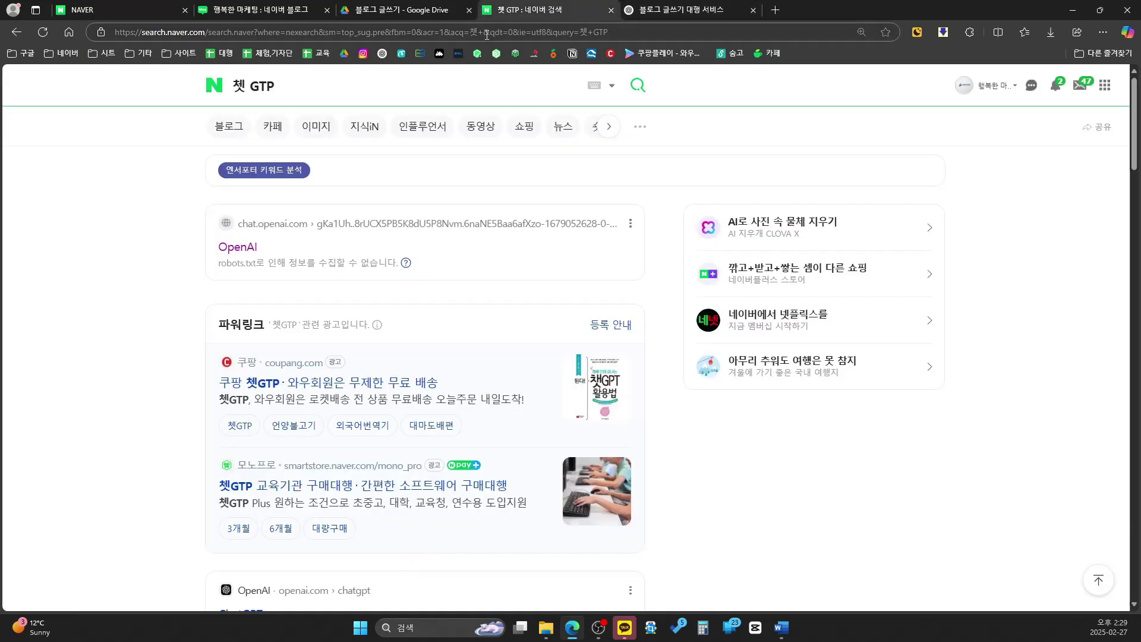
pyautogui.click(389, 10)
pyautogui.click(269, 11)
# Add a blank line after the first section, remove the SEO heading's number and quote it.
pyautogui.scroll(-5, 429, 291)
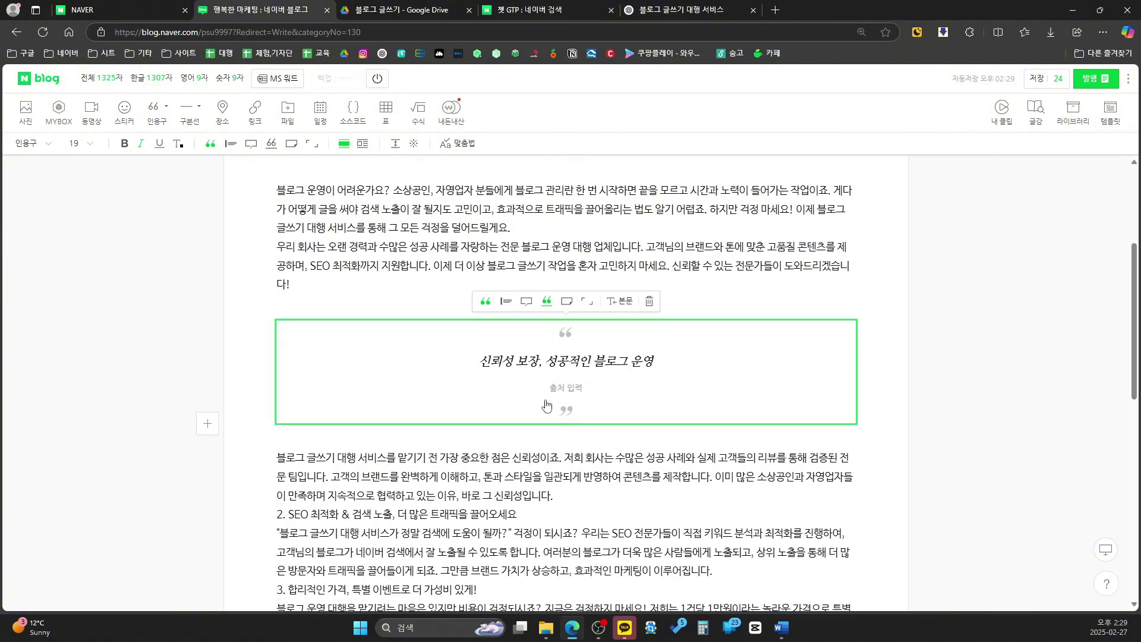
pyautogui.click(576, 297)
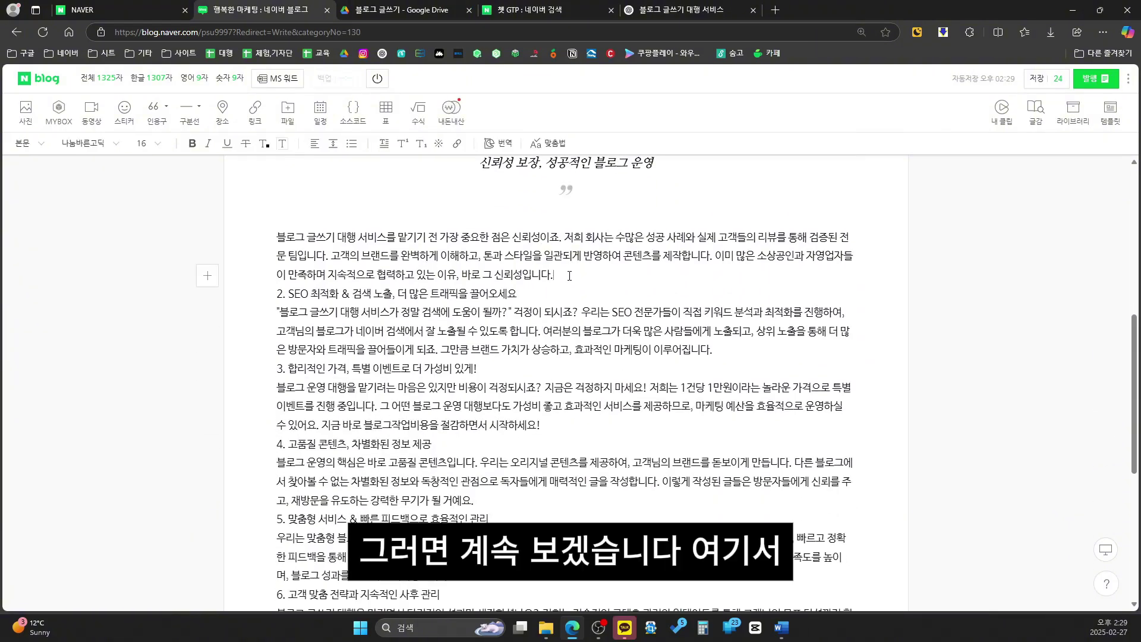
pyautogui.press('Return')
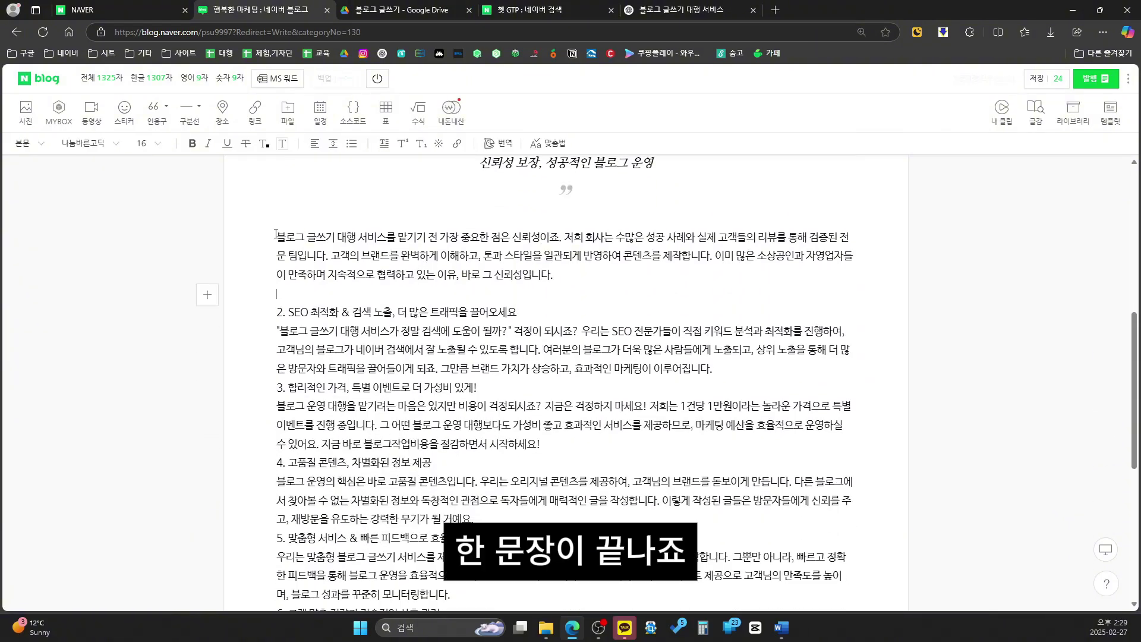
pyautogui.press('Delete')
pyautogui.press('Delete')
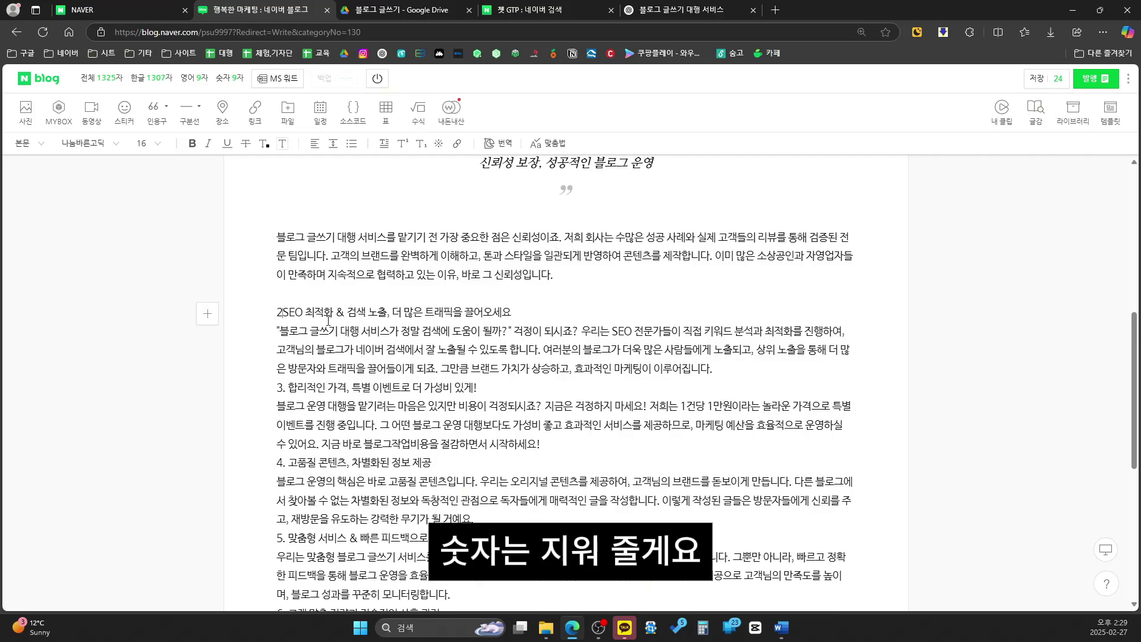
pyautogui.press('BackSpace')
pyautogui.moveTo(530, 316); pyautogui.dragTo(378, 310)
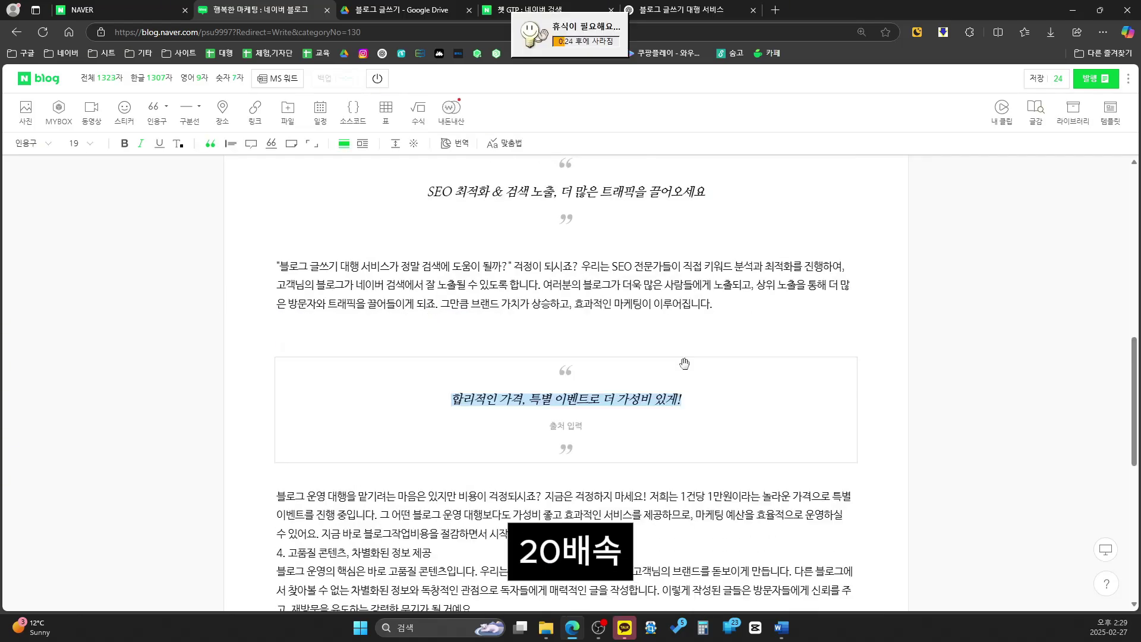
pyautogui.scroll(-5, 685, 364)
pyautogui.click(277, 236)
pyautogui.press('Return')
pyautogui.press('Delete')
pyautogui.press('Delete')
pyautogui.press('Delete')
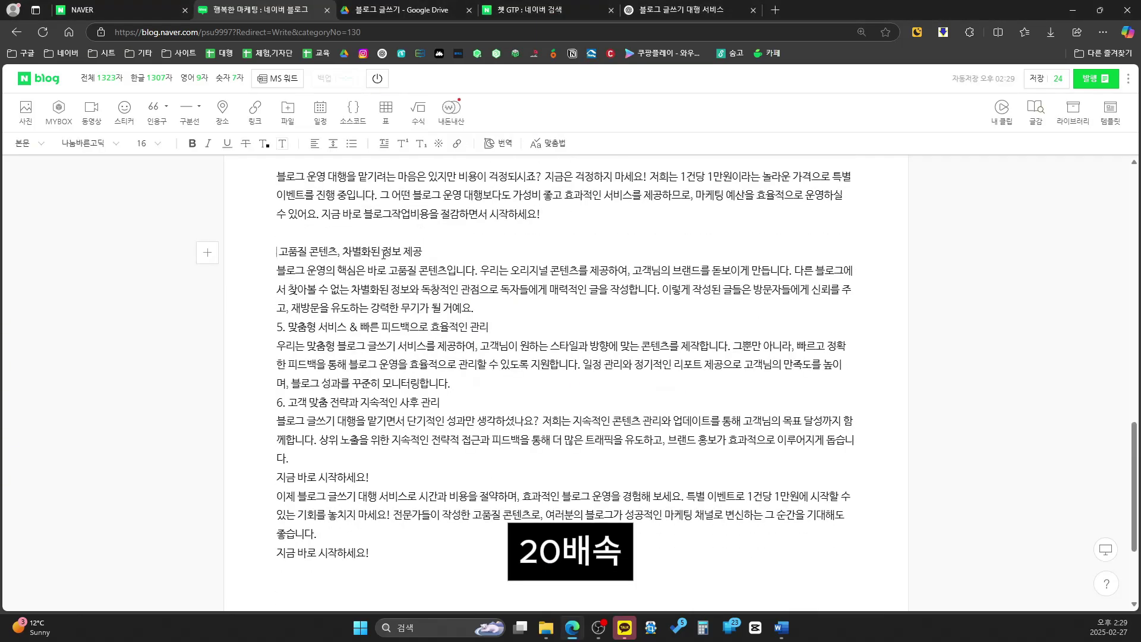
# Select the closing line 지금 바로 시작하세요! and add a blank line after the first paragraph.
pyautogui.scroll(-3, 479, 418)
pyautogui.moveTo(370, 313); pyautogui.dragTo(278, 313)
pyautogui.click(423, 301)
pyautogui.scroll(20, 404, 437)
pyautogui.click(511, 445)
pyautogui.press('Return')
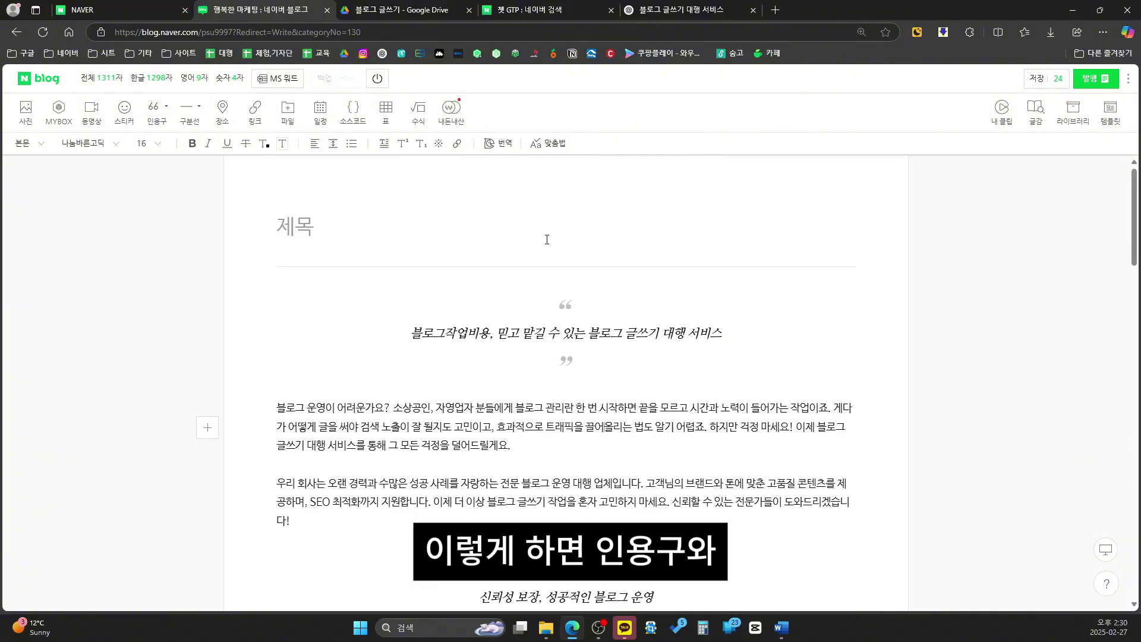
pyautogui.click(542, 333)
pyautogui.click(545, 426)
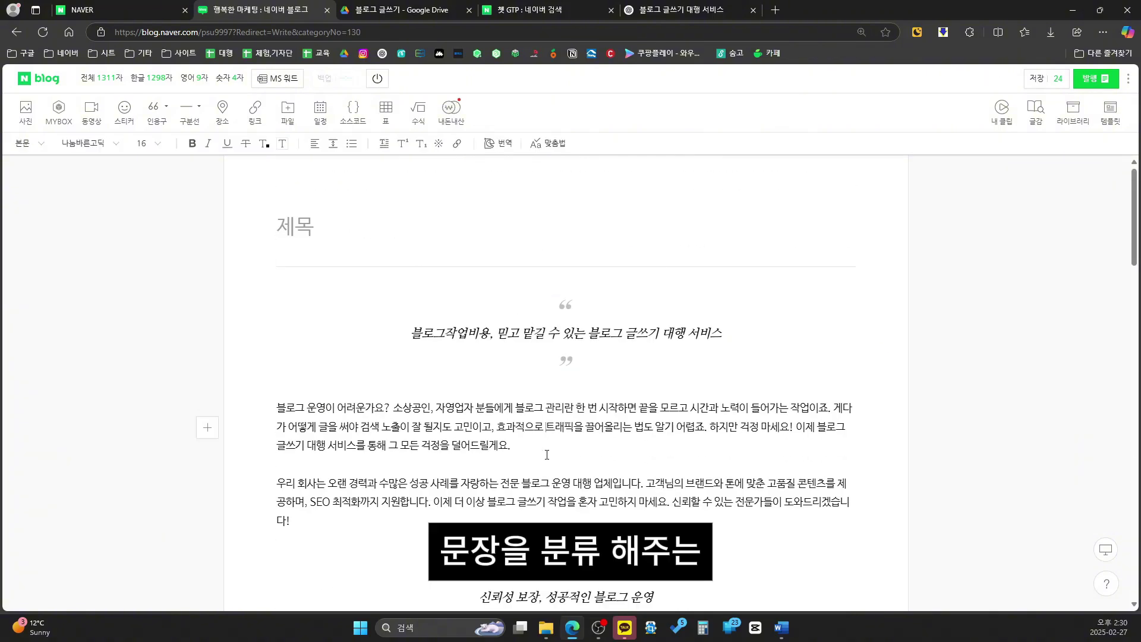
pyautogui.scroll(-1, 546, 450)
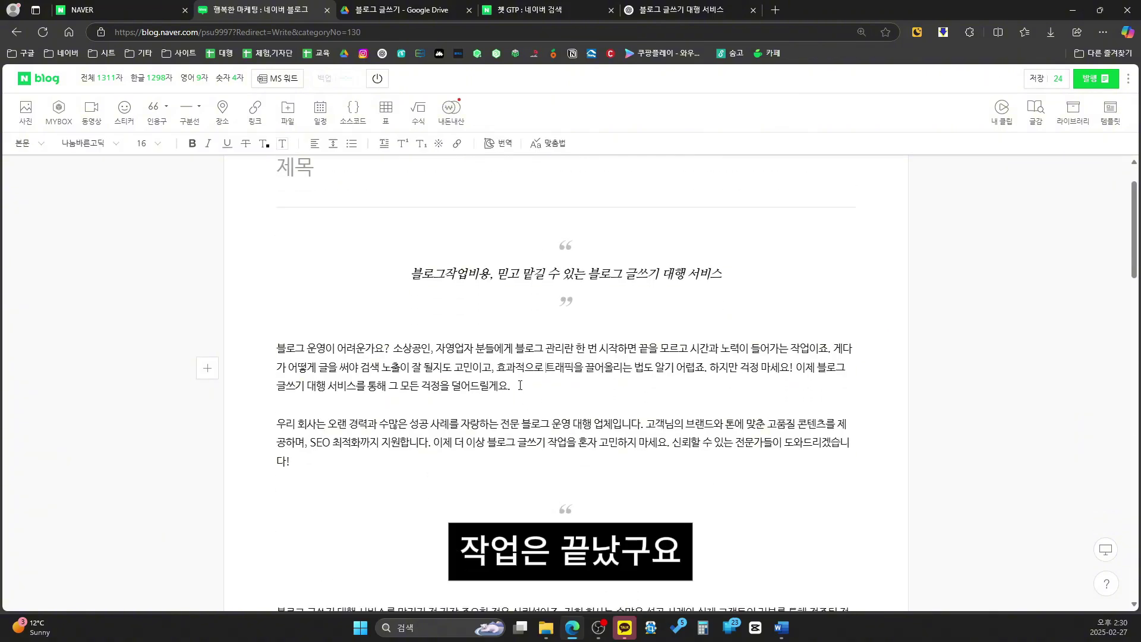
# Preview the post in the mobile layout to check paragraph length, then return to PC view.
pyautogui.click(1106, 555)
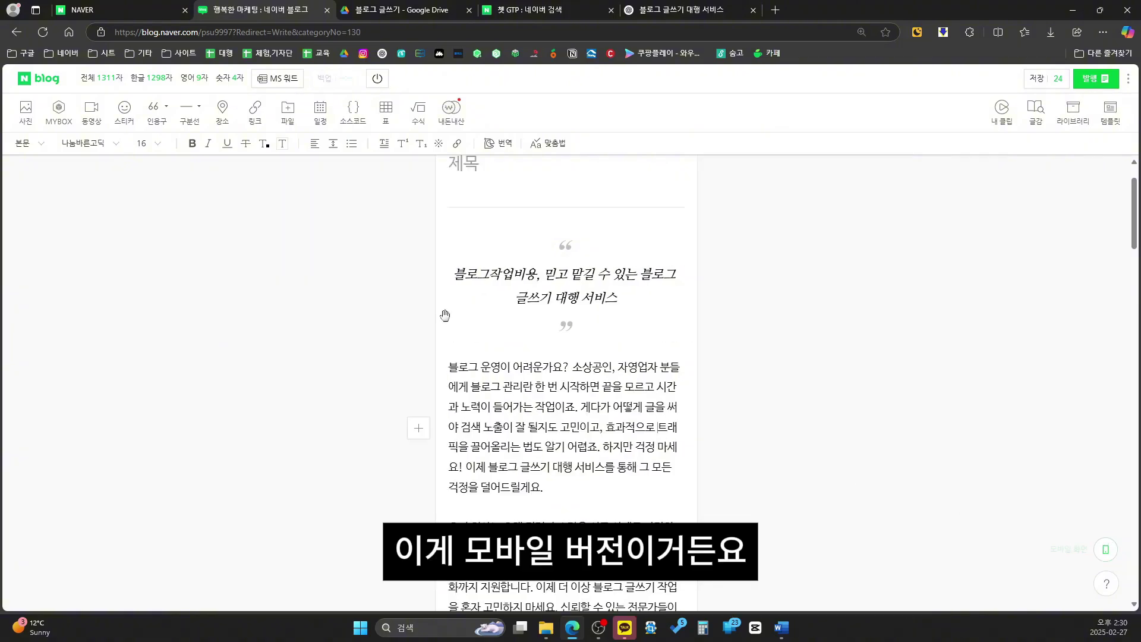
pyautogui.scroll(-3, 447, 315)
pyautogui.scroll(1, 495, 278)
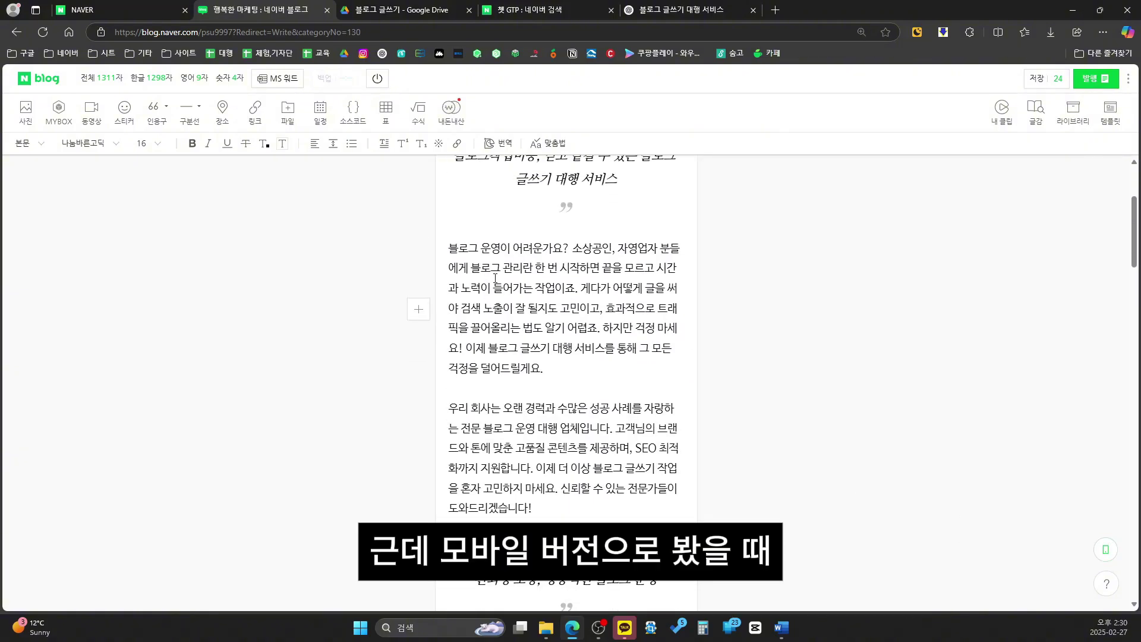
pyautogui.moveTo(473, 246); pyautogui.dragTo(593, 377)
pyautogui.click(593, 377)
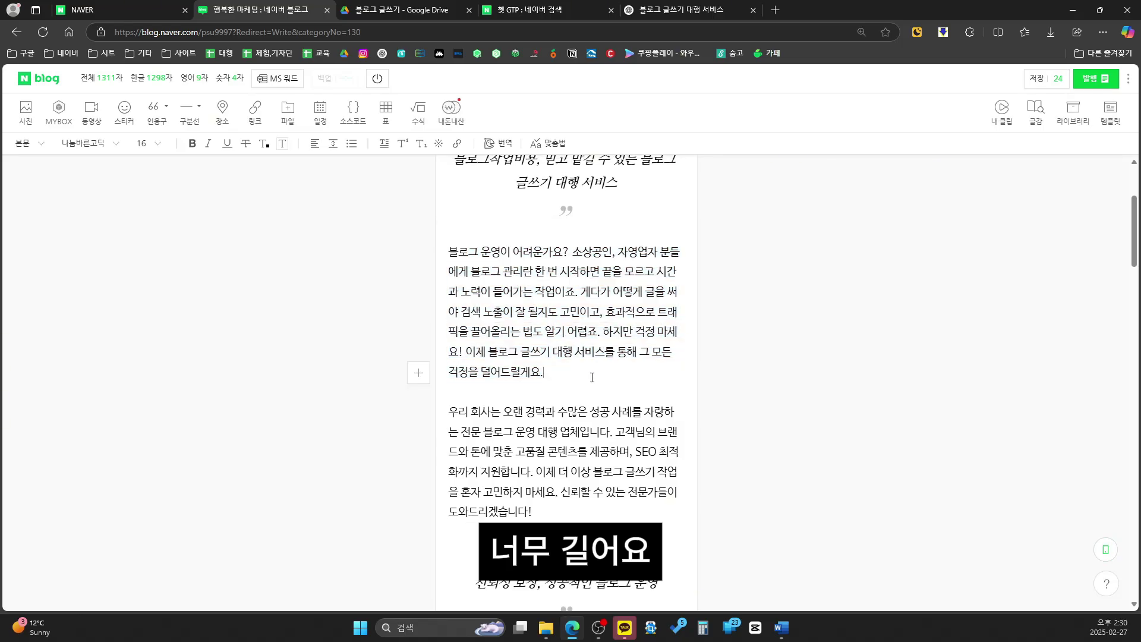
pyautogui.scroll(-1, 592, 377)
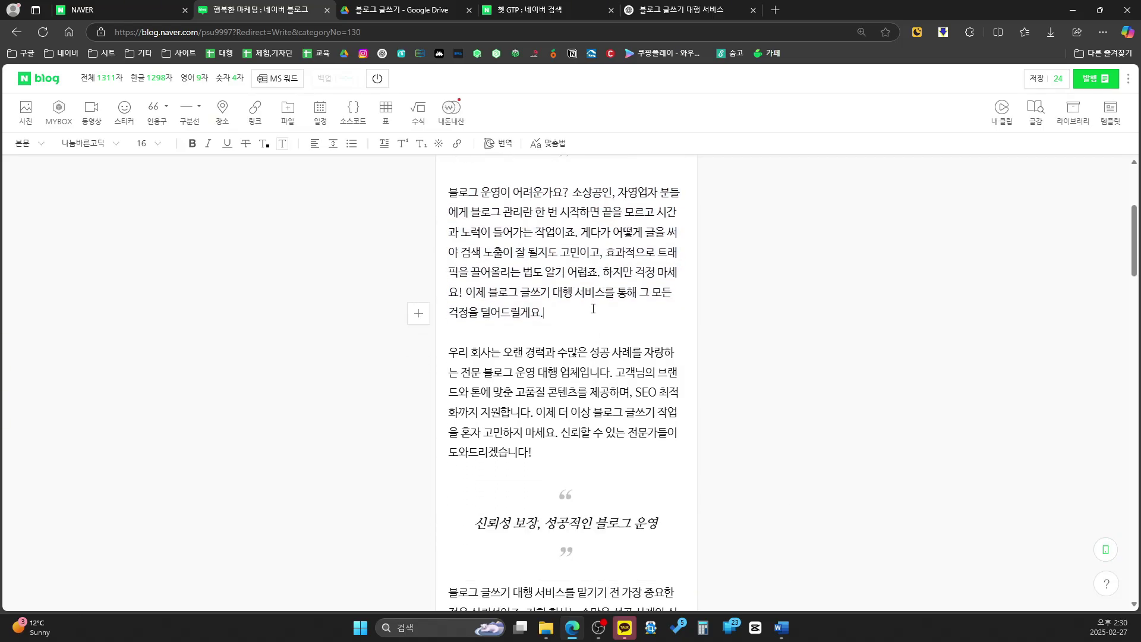
pyautogui.press('Delete')
pyautogui.press('Delete')
pyautogui.scroll(1, 613, 355)
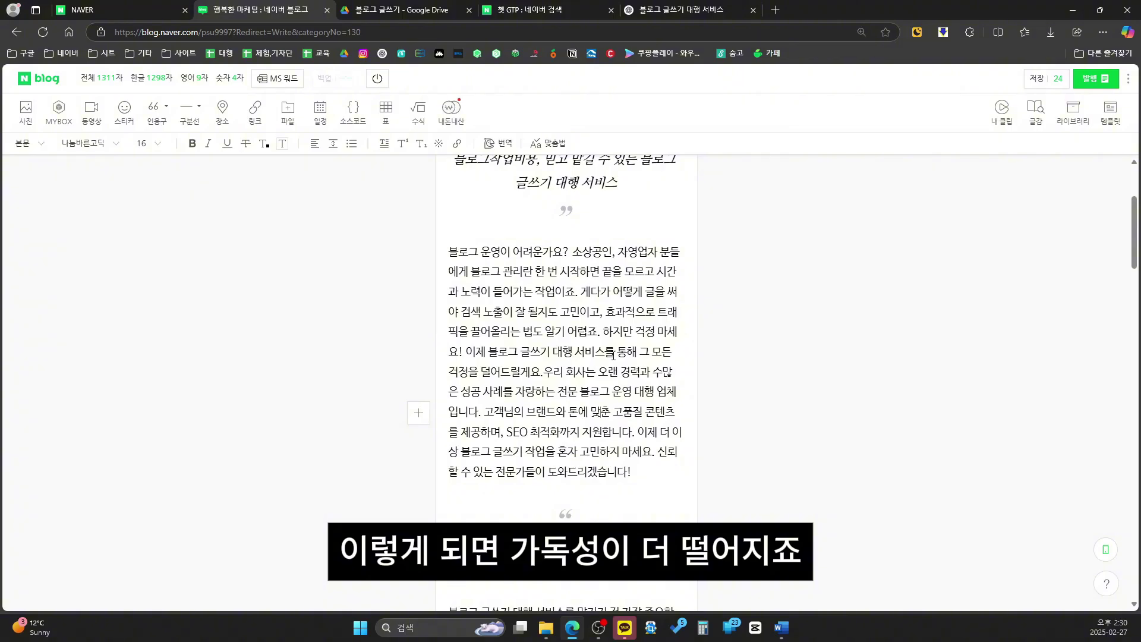
pyautogui.hotkey('ctrl', 'z')
pyautogui.hotkey('ctrl', 'z')
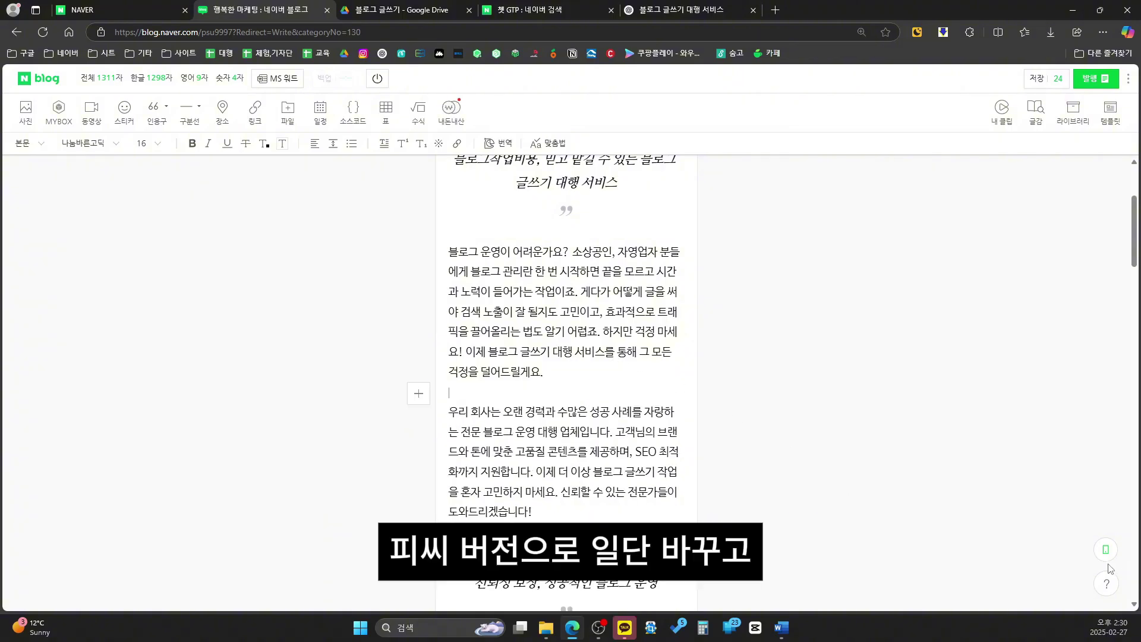
pyautogui.click(1106, 557)
pyautogui.click(1106, 552)
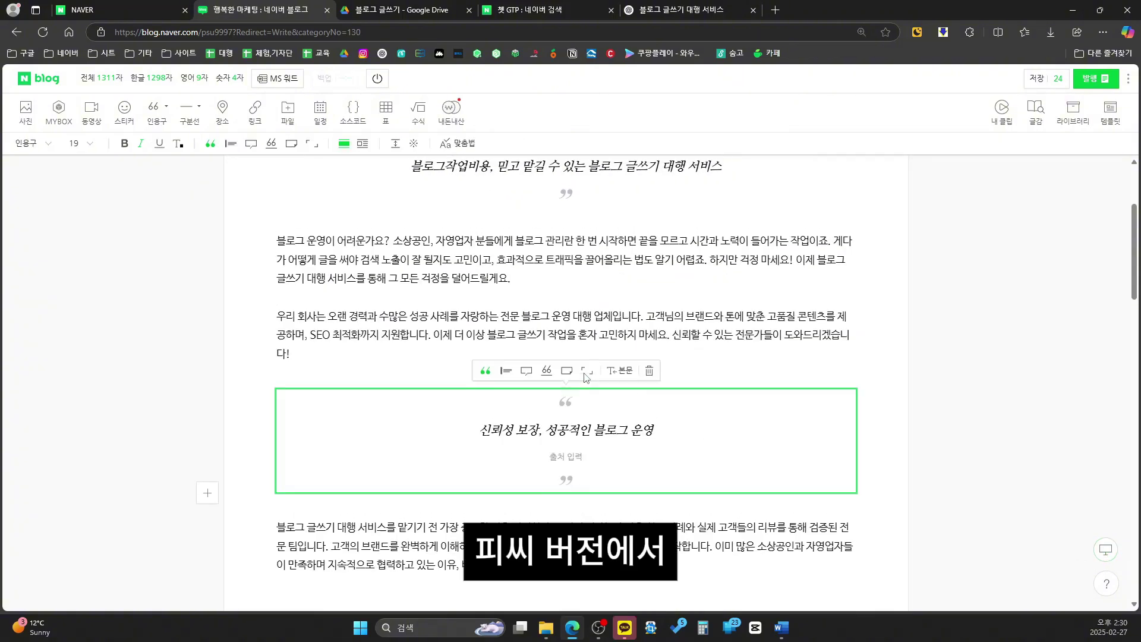
# Start new paragraphs before 하지만 걱정 마세요! and before the 신뢰할 수 있는 전문가들이 sentence.
pyautogui.moveTo(387, 370); pyautogui.dragTo(717, 379)
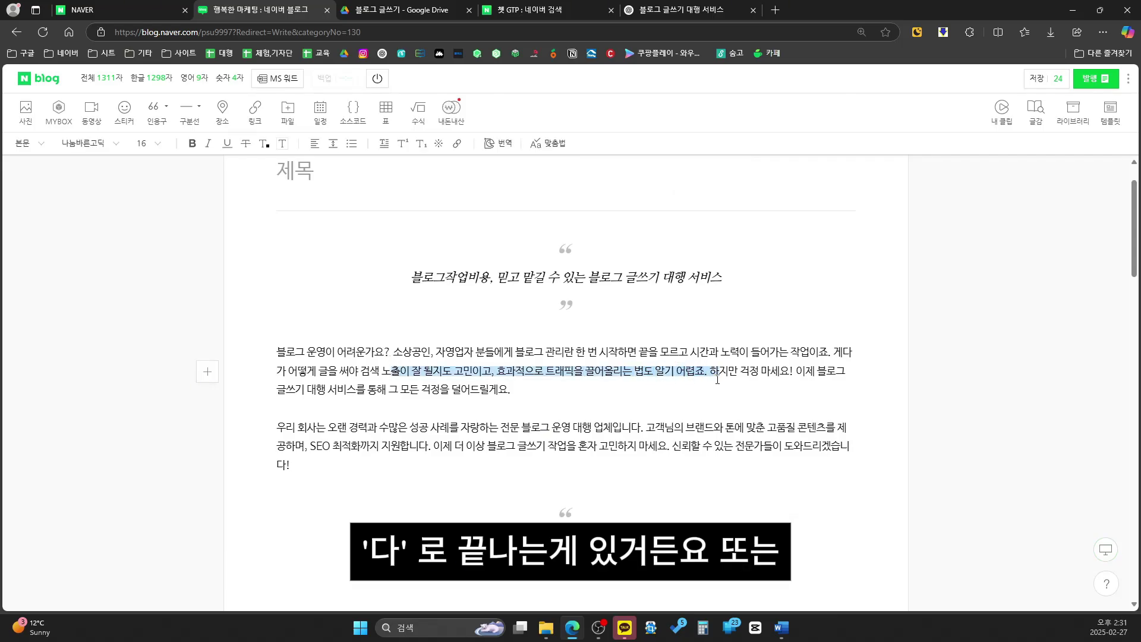
pyautogui.click(716, 378)
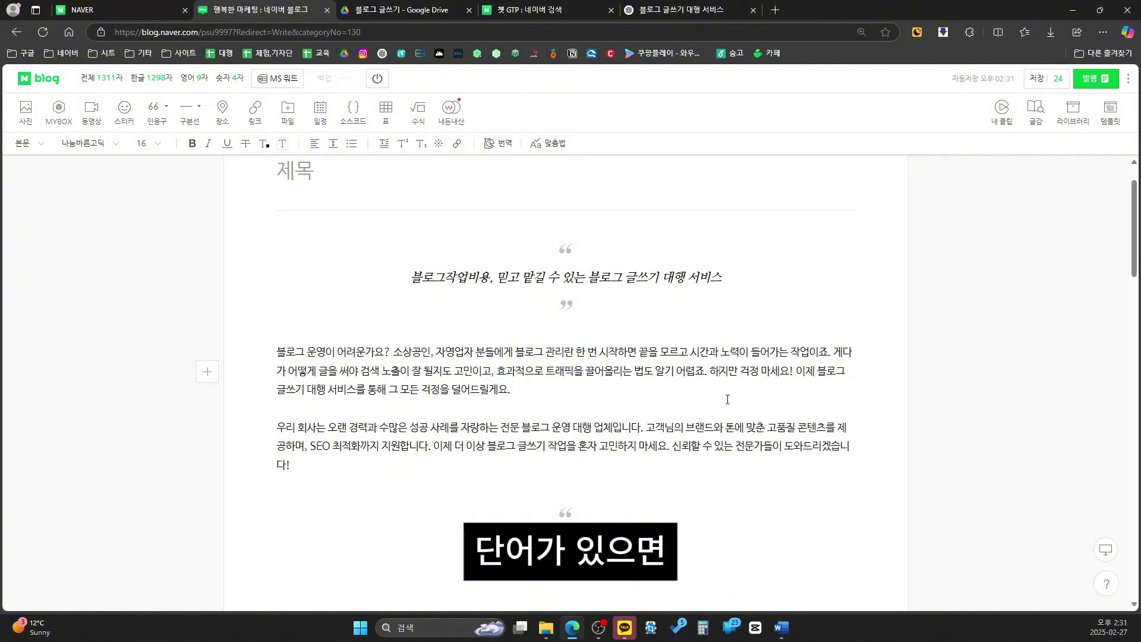
pyautogui.press('Return')
pyautogui.press('Return')
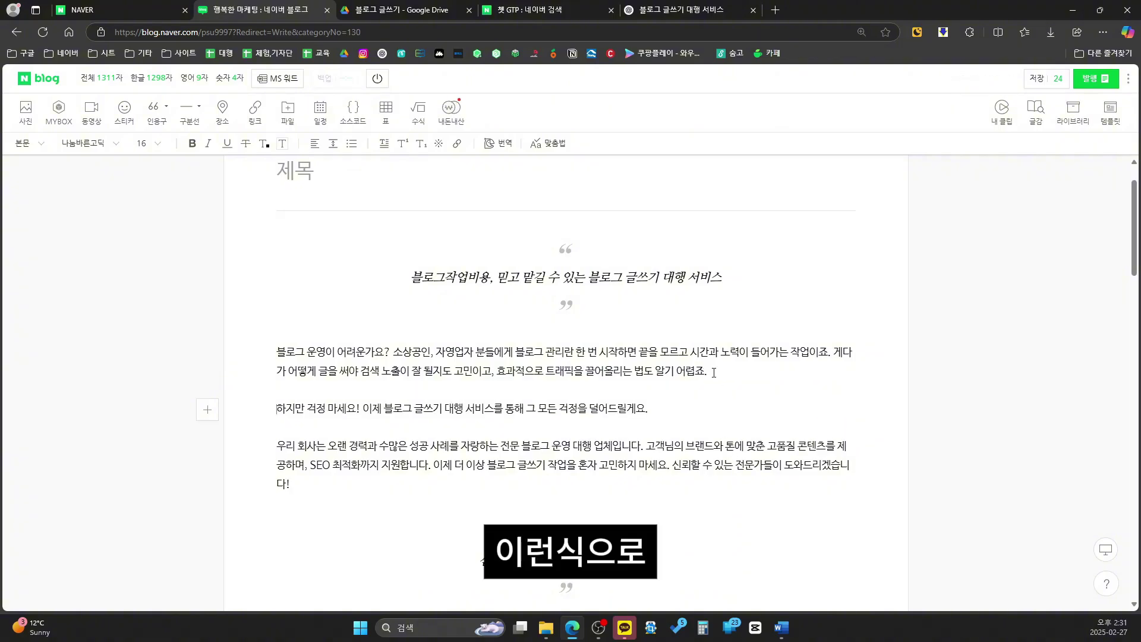
pyautogui.scroll(-1, 714, 372)
pyautogui.moveTo(850, 408); pyautogui.dragTo(672, 410)
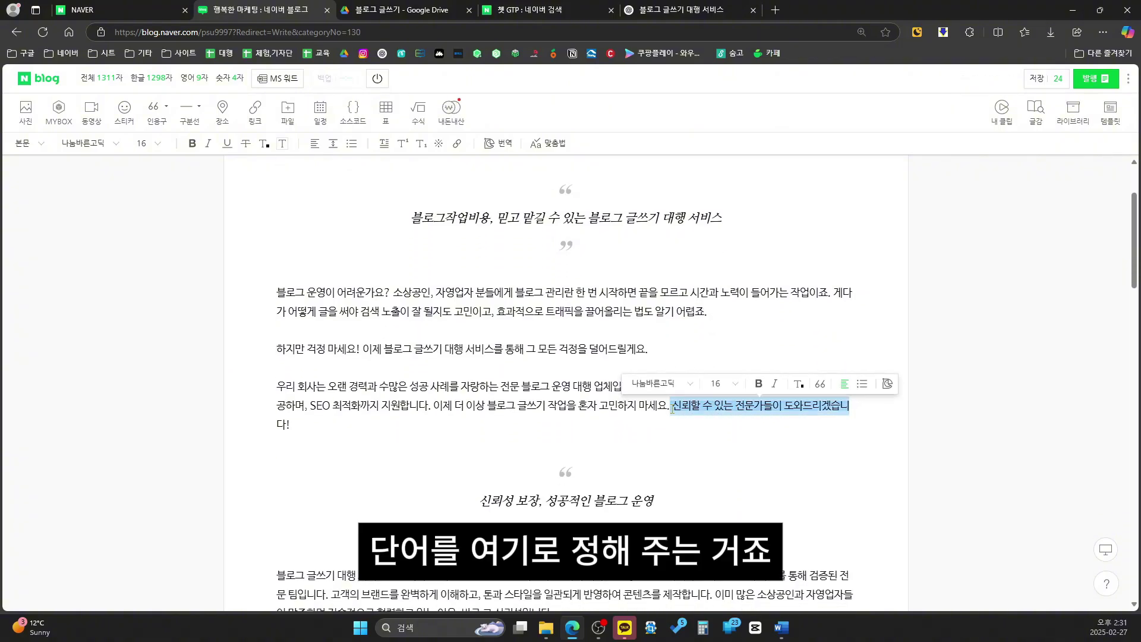
pyautogui.click(672, 409)
pyautogui.press('Return')
pyautogui.press('Return')
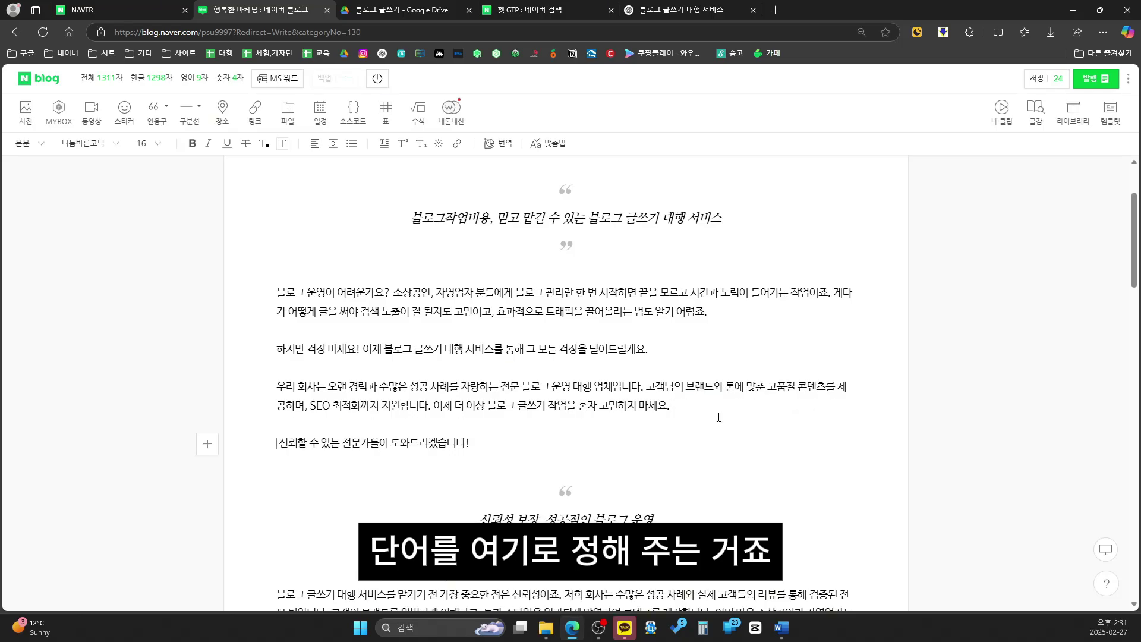
pyautogui.click(719, 417)
pyautogui.scroll(-3, 590, 373)
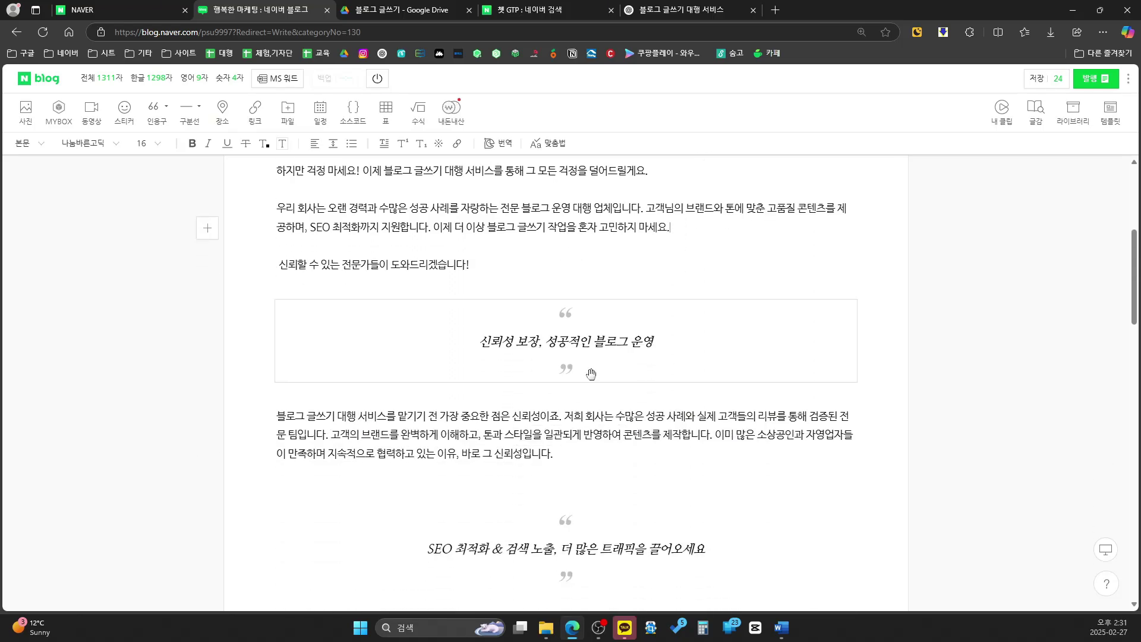
pyautogui.scroll(4, 591, 373)
# In the mobile preview, bold the 하지만 걱정 마세요! sentence.
pyautogui.click(1116, 556)
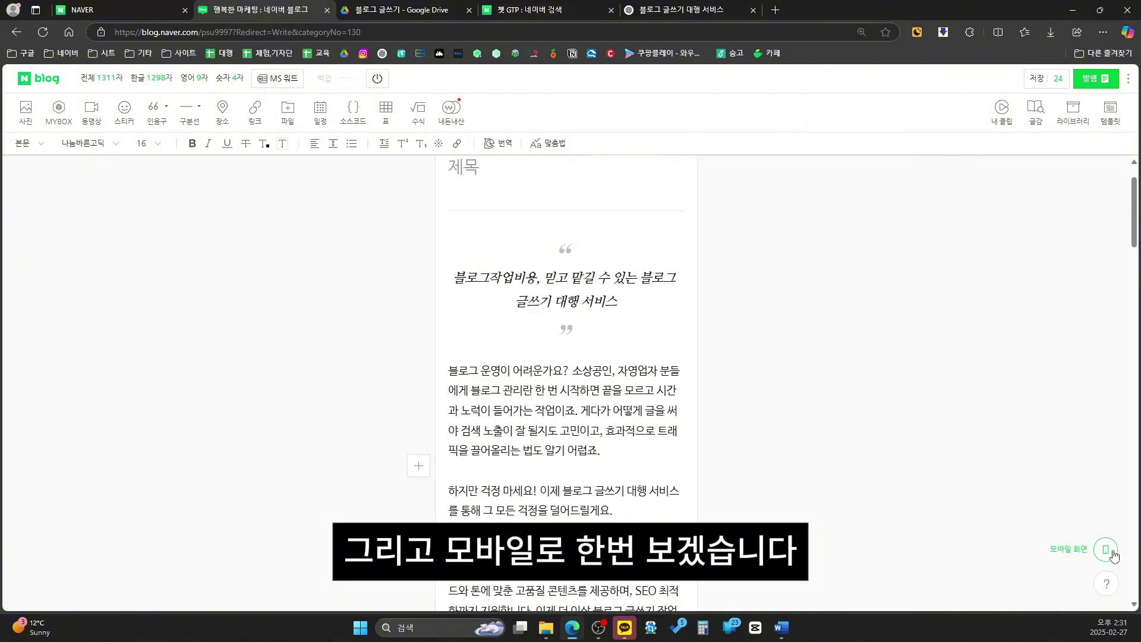
pyautogui.scroll(-3, 477, 223)
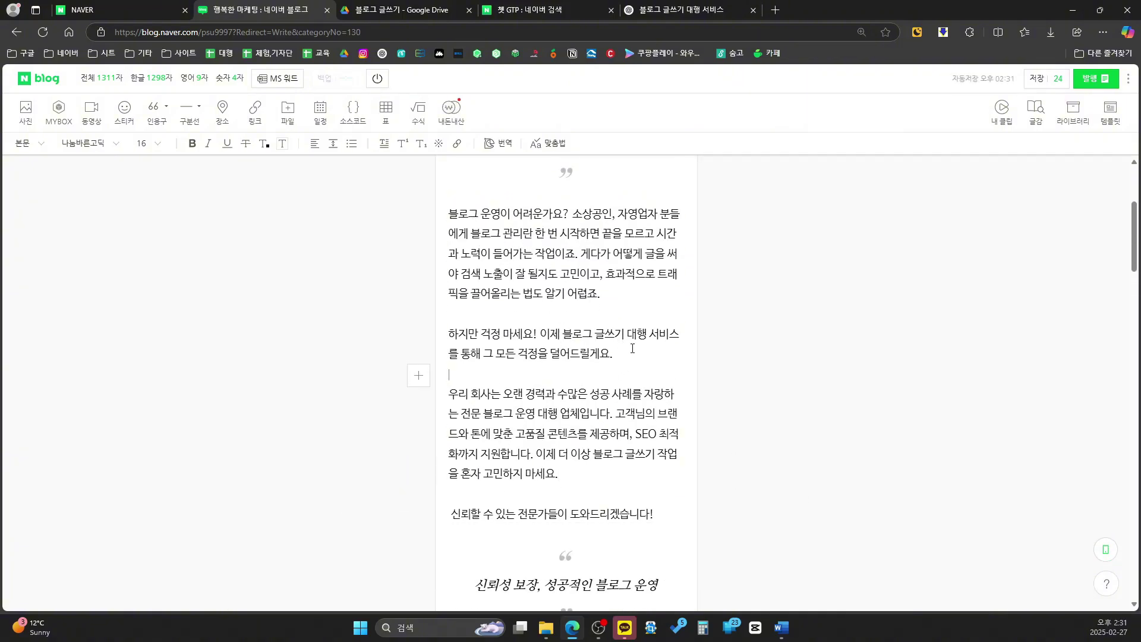
pyautogui.moveTo(615, 353); pyautogui.dragTo(461, 334)
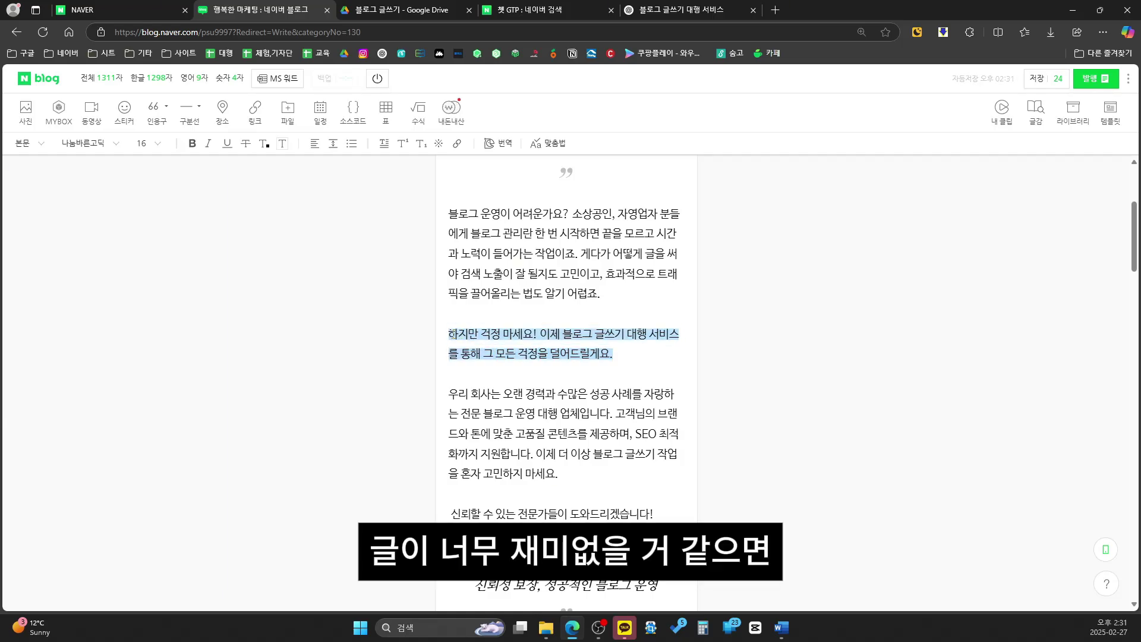
pyautogui.hotkey('ctrl', 'b')
pyautogui.click(564, 367)
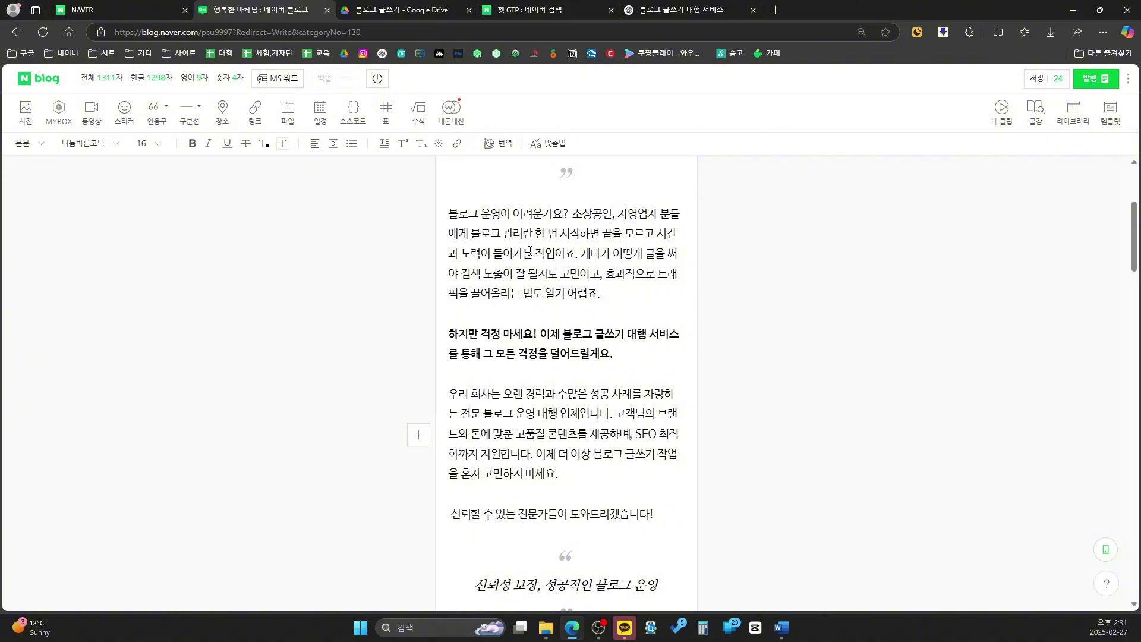
# Highlight the opening question 블로그 운영이 어려운가요? in pink and check desktop and mobile layouts.
pyautogui.moveTo(449, 213); pyautogui.dragTo(573, 426)
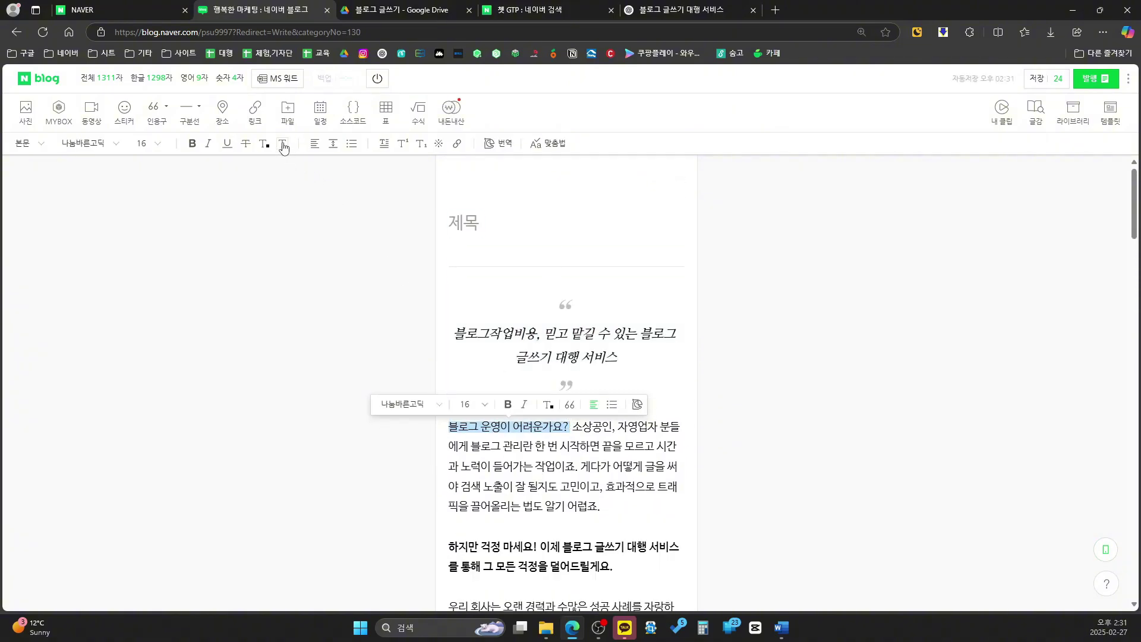
pyautogui.click(282, 143)
pyautogui.click(293, 175)
pyautogui.click(643, 521)
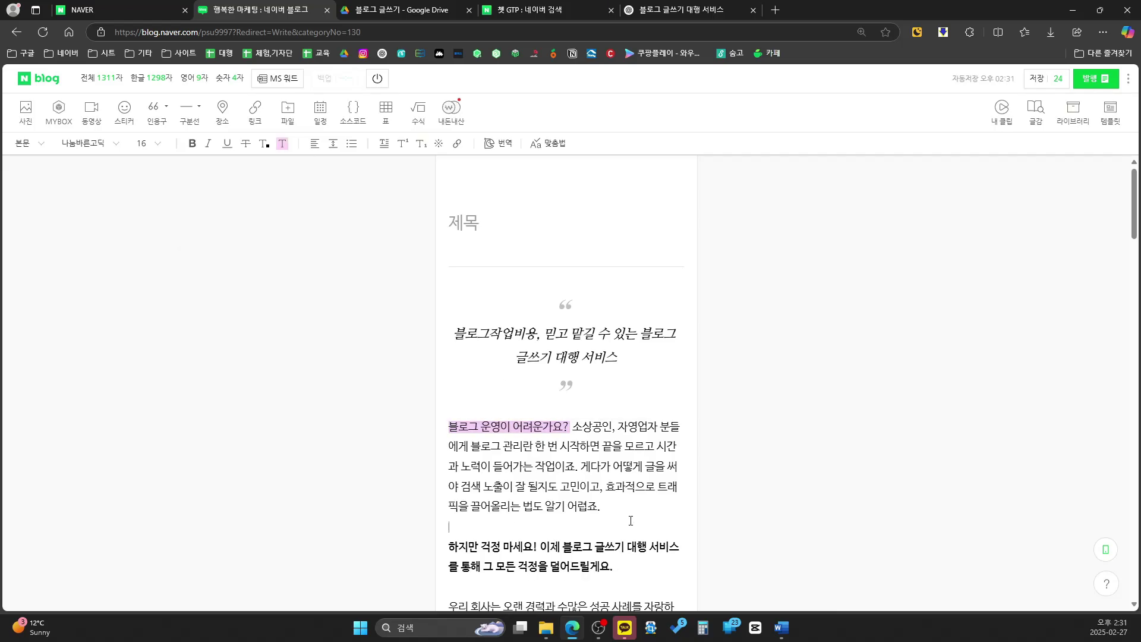
pyautogui.scroll(-2, 643, 416)
pyautogui.scroll(-2, 643, 397)
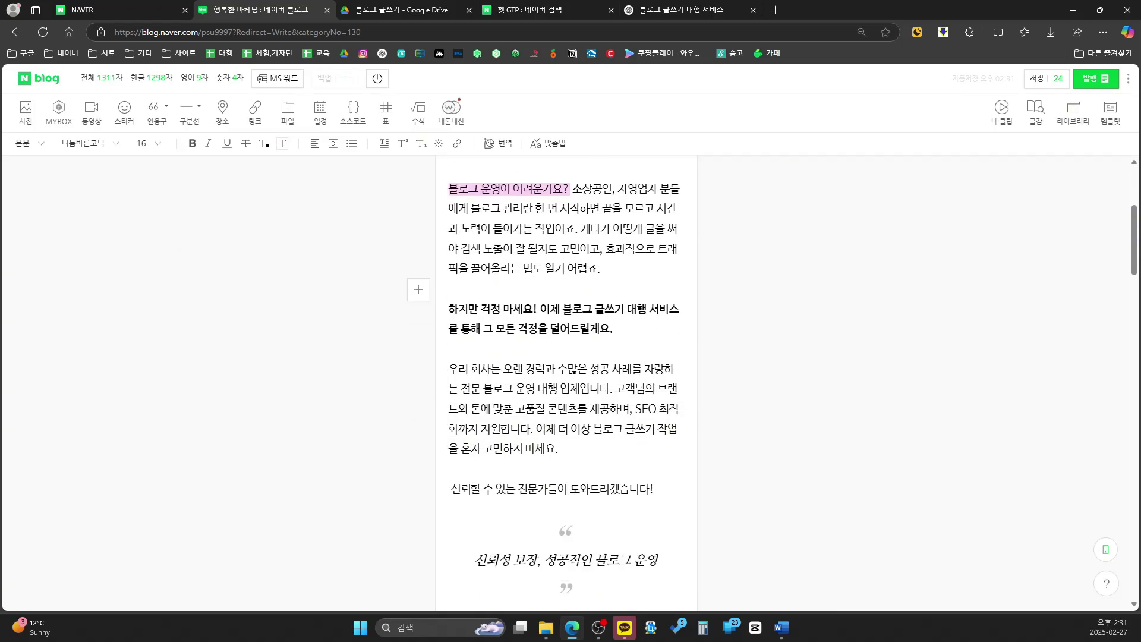
pyautogui.click(1107, 551)
pyautogui.scroll(3, 549, 408)
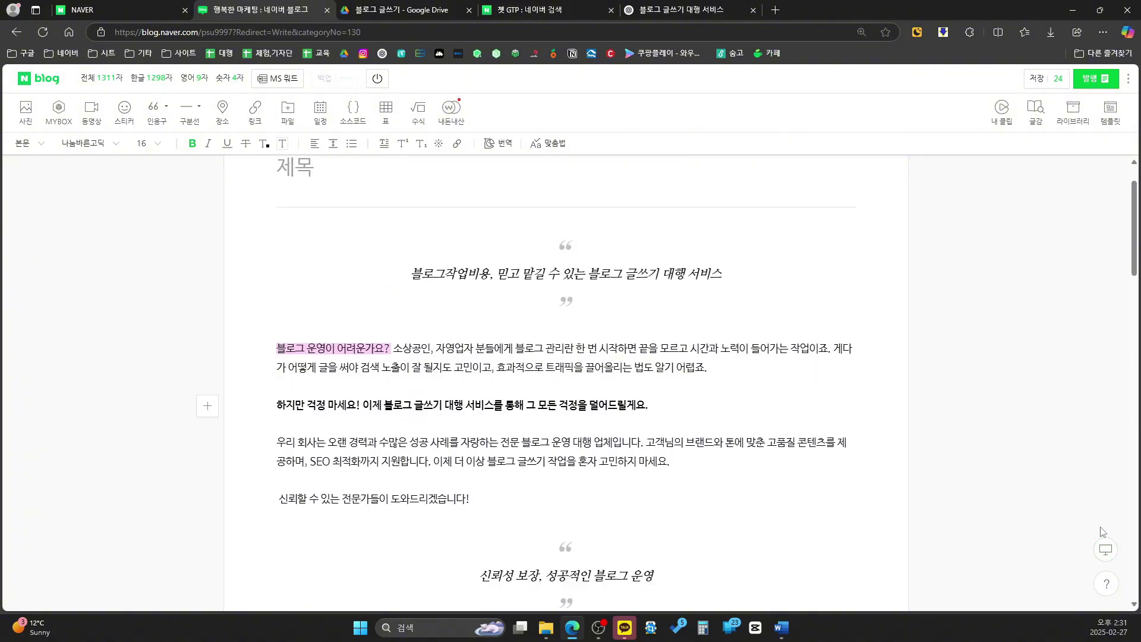
pyautogui.click(1110, 550)
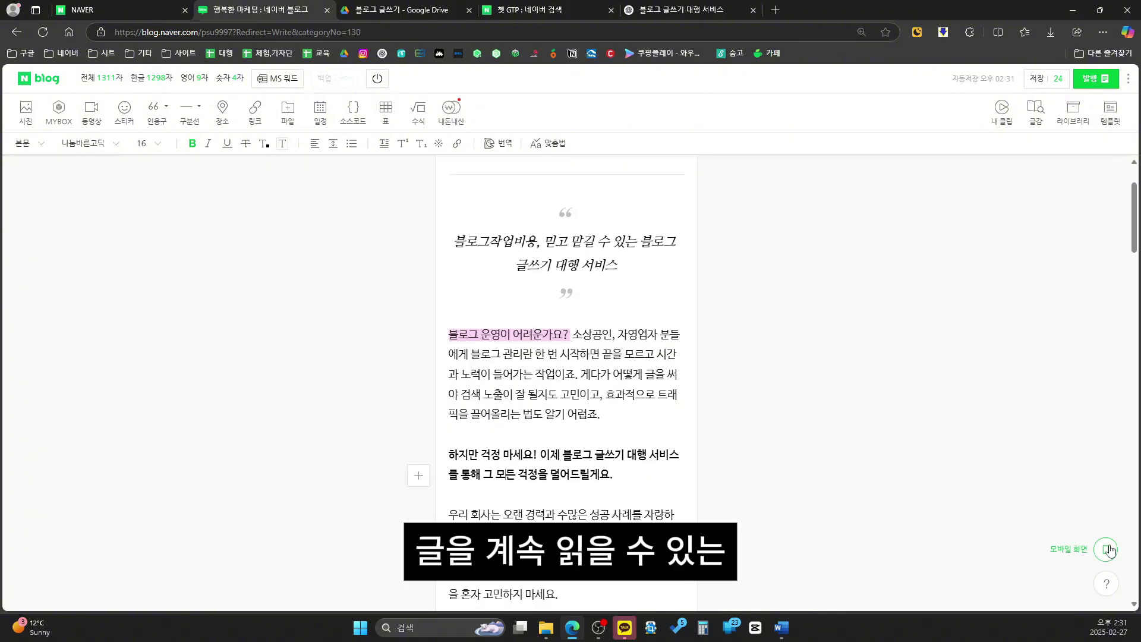
# Bold the 이제 더 이상 … 고민하지 마세요. sentence and review it in desktop layout.
pyautogui.scroll(-3, 598, 348)
pyautogui.scroll(-2, 598, 347)
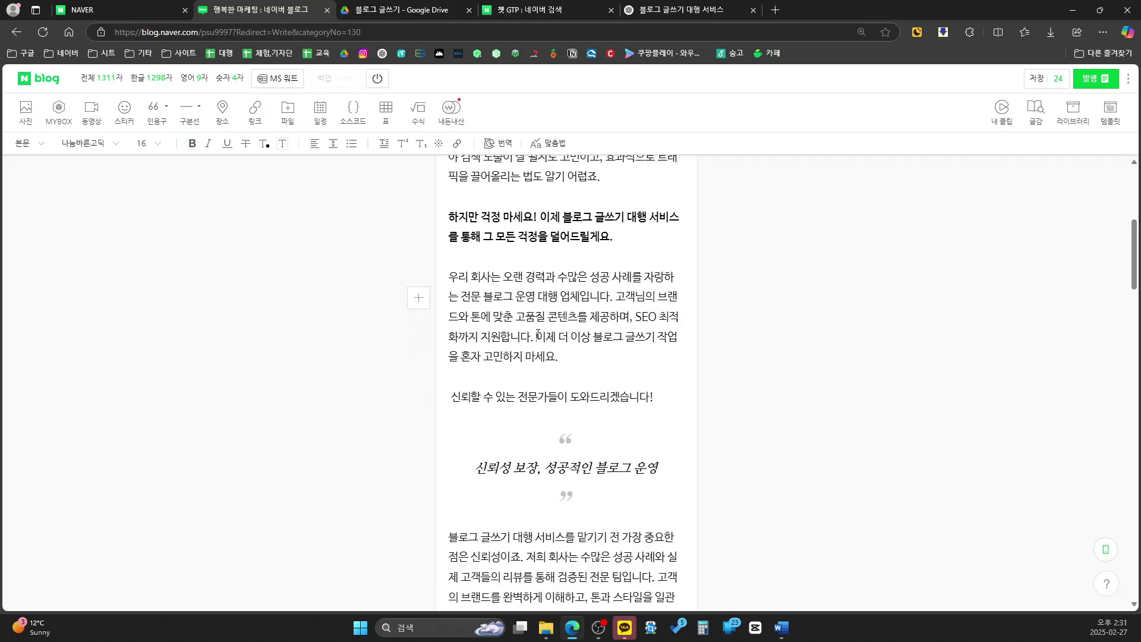
pyautogui.moveTo(538, 335); pyautogui.dragTo(561, 356)
pyautogui.hotkey('ctrl', 'b')
pyautogui.press('Down')
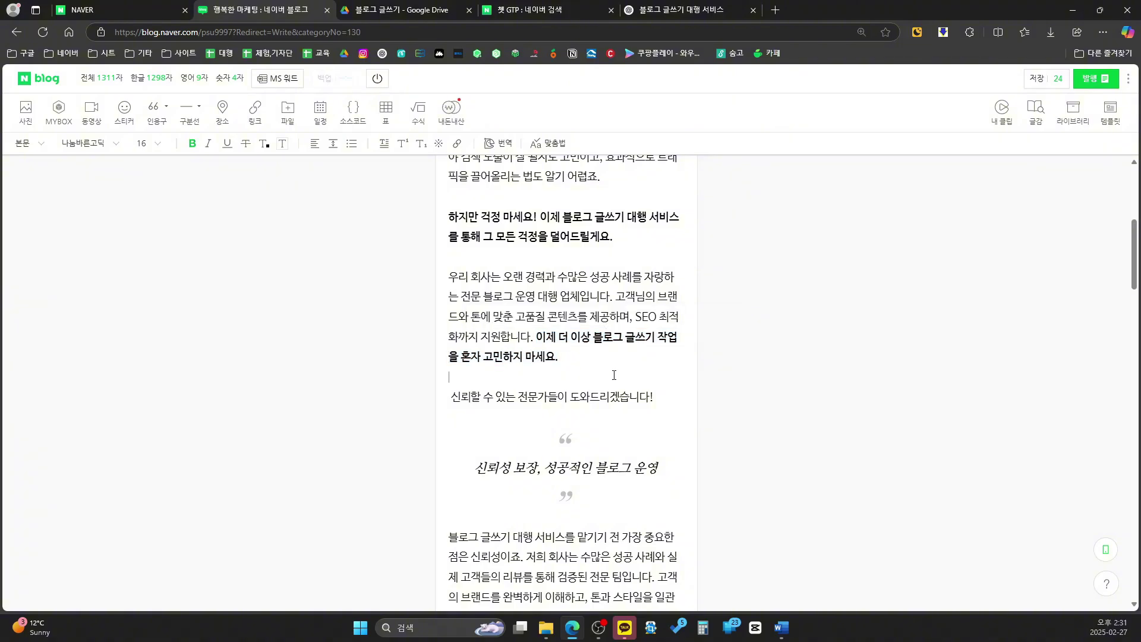
pyautogui.scroll(2, 595, 356)
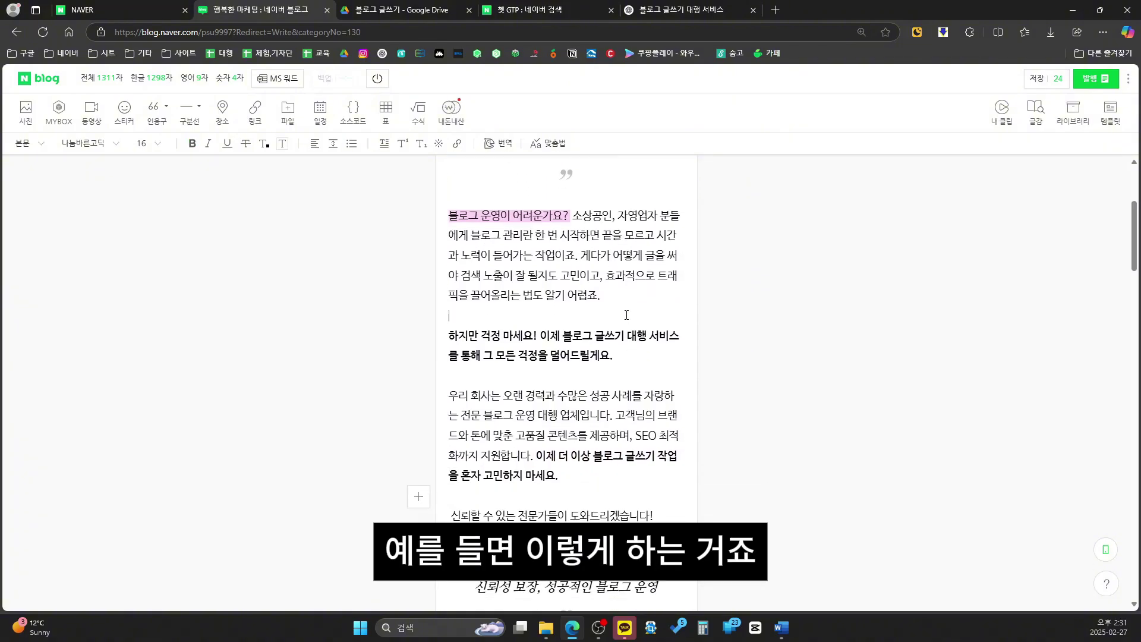
pyautogui.scroll(-1, 627, 315)
pyautogui.click(626, 315)
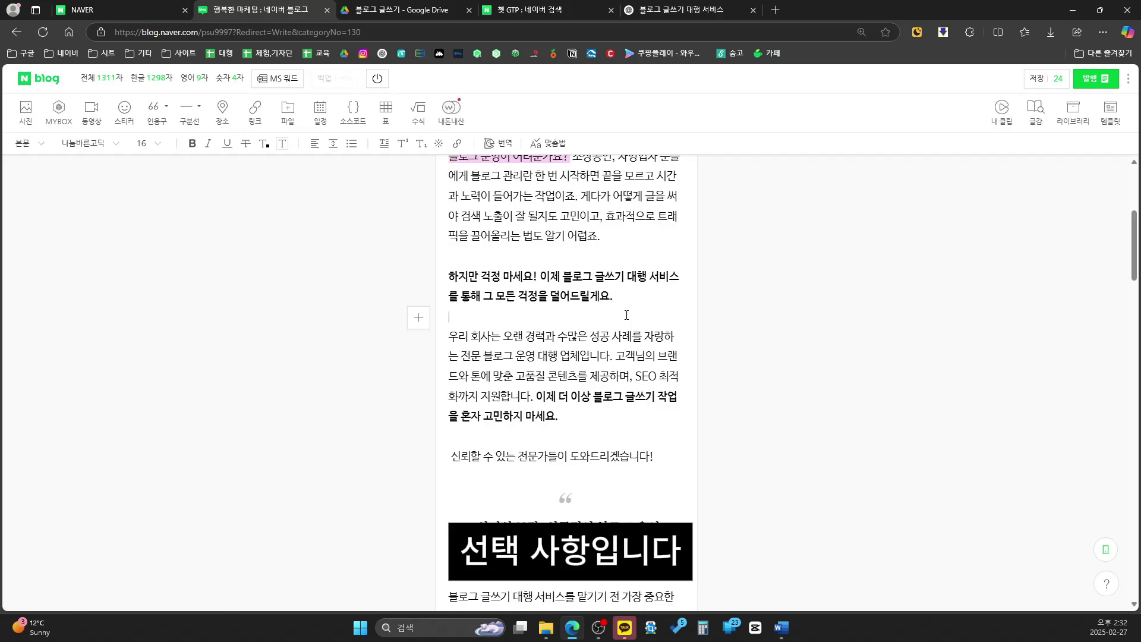
pyautogui.scroll(1, 627, 315)
pyautogui.scroll(-5, 612, 345)
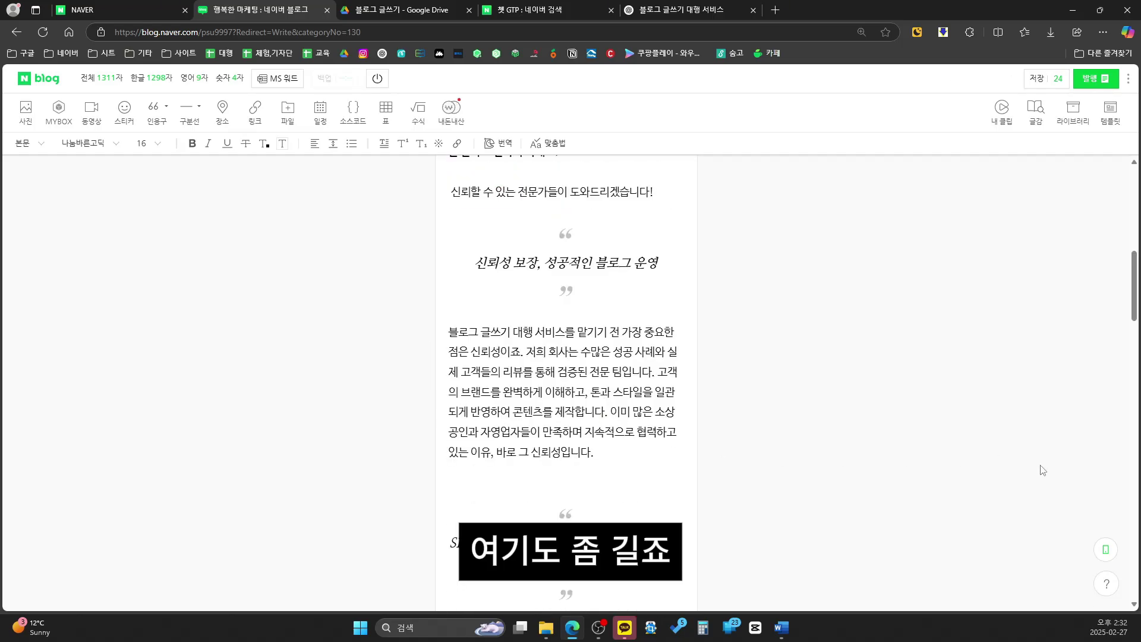
pyautogui.click(1106, 549)
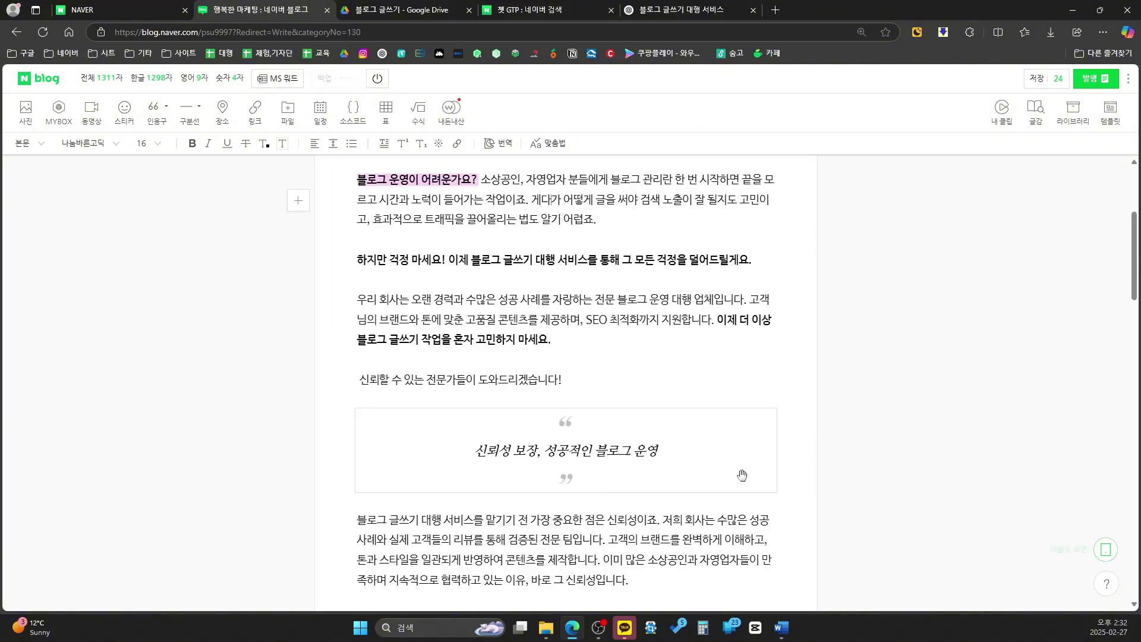
pyautogui.scroll(-4, 743, 475)
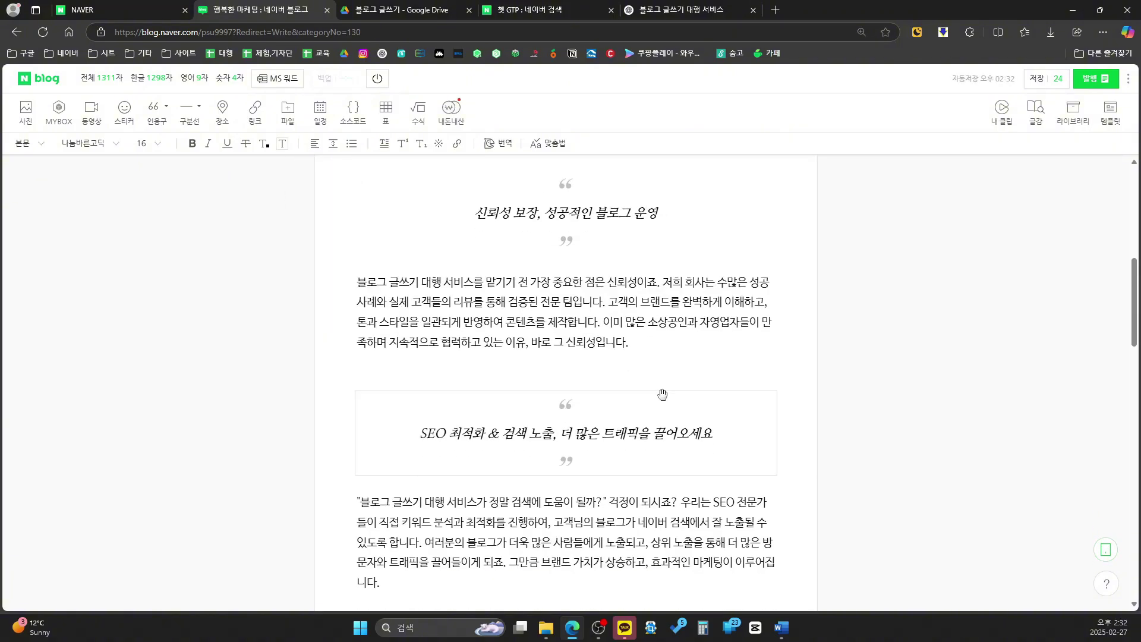
# Give 이미 많은… and 여러분의… their own paragraphs, then select the opening quote heading.
pyautogui.click(1105, 550)
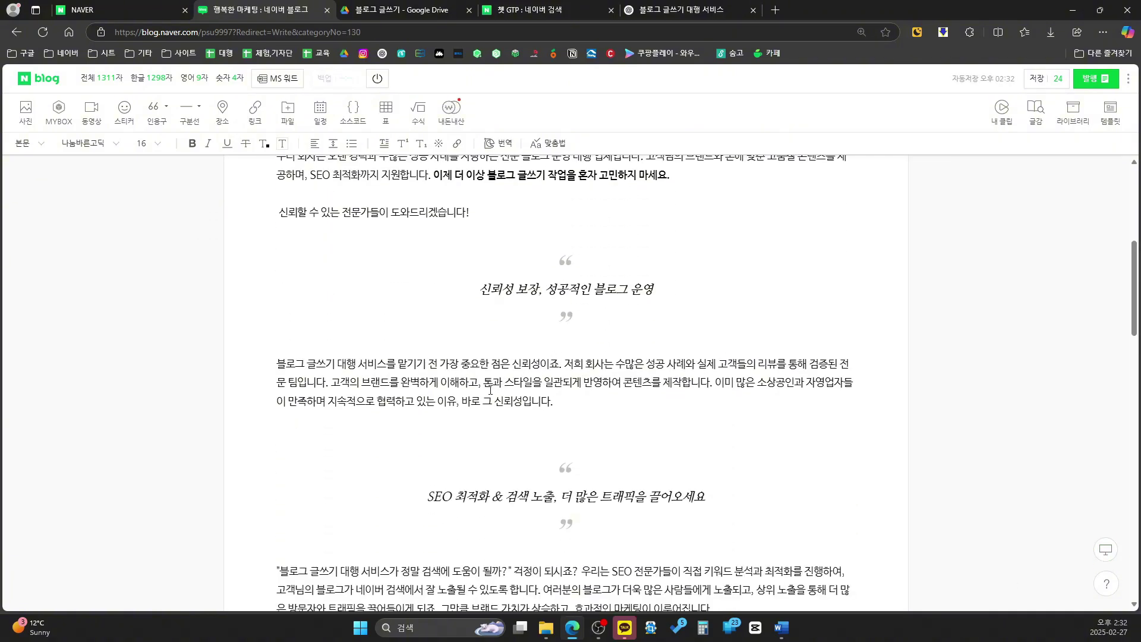
pyautogui.click(718, 382)
pyautogui.press('Return')
pyautogui.press('Return')
pyautogui.scroll(-4, 723, 383)
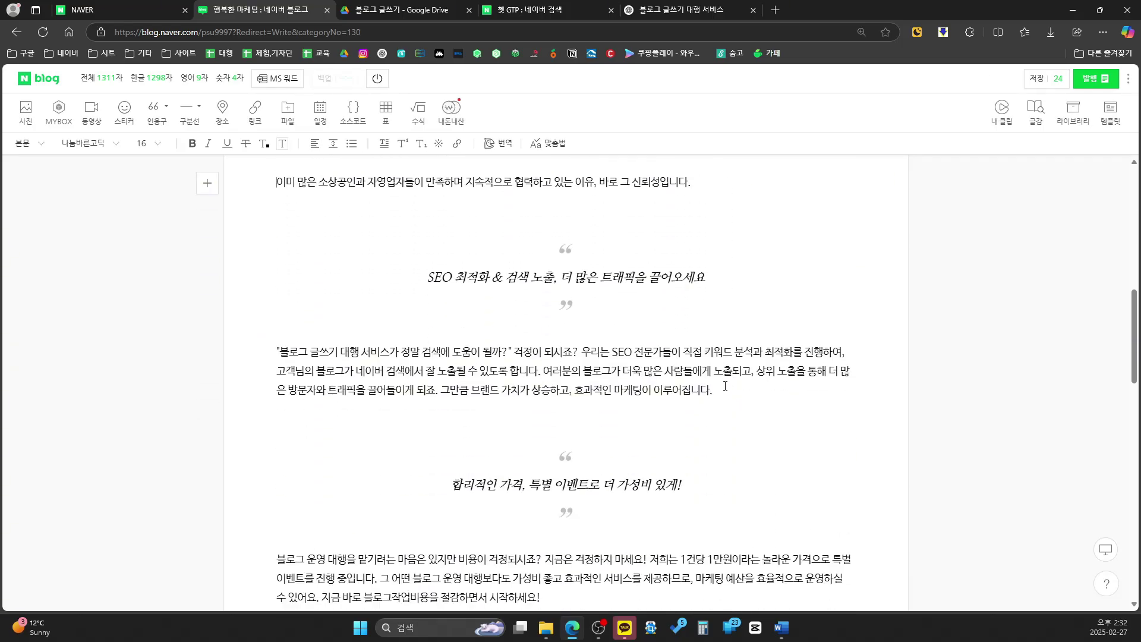
pyautogui.click(555, 380)
pyautogui.press('Return')
pyautogui.press('Return')
pyautogui.scroll(-10, 595, 368)
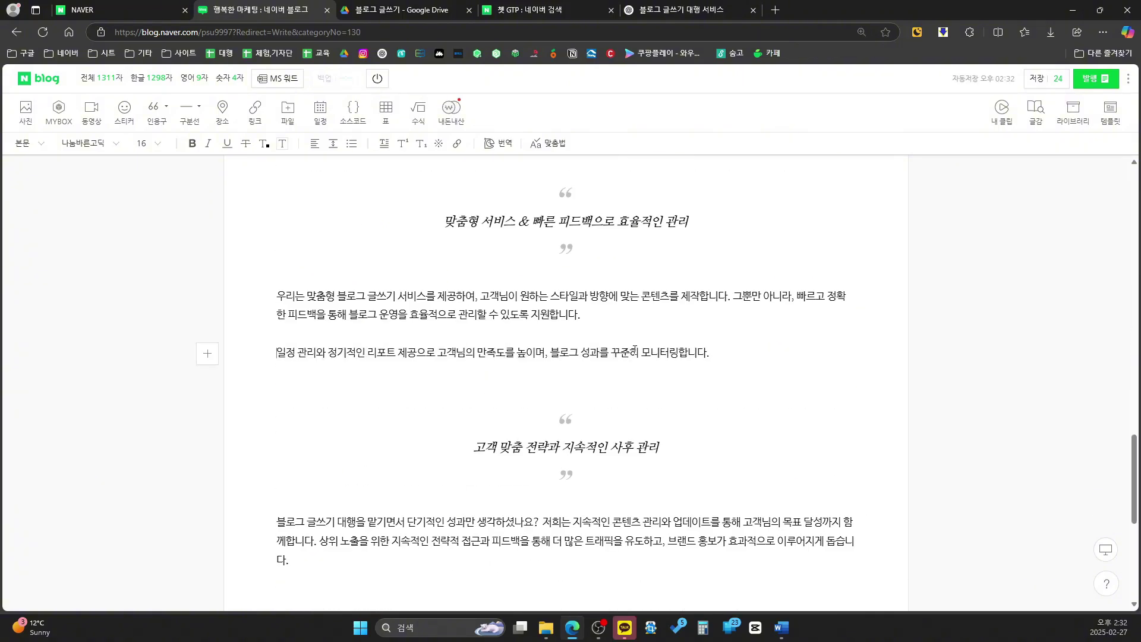
pyautogui.scroll(10, 634, 351)
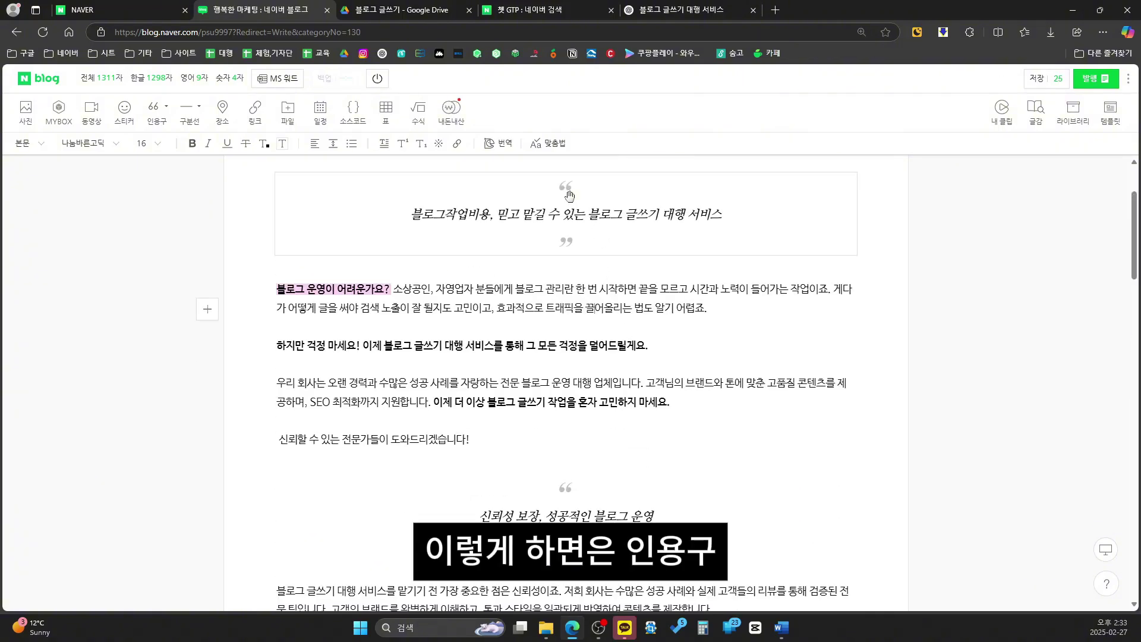
pyautogui.scroll(2, 553, 306)
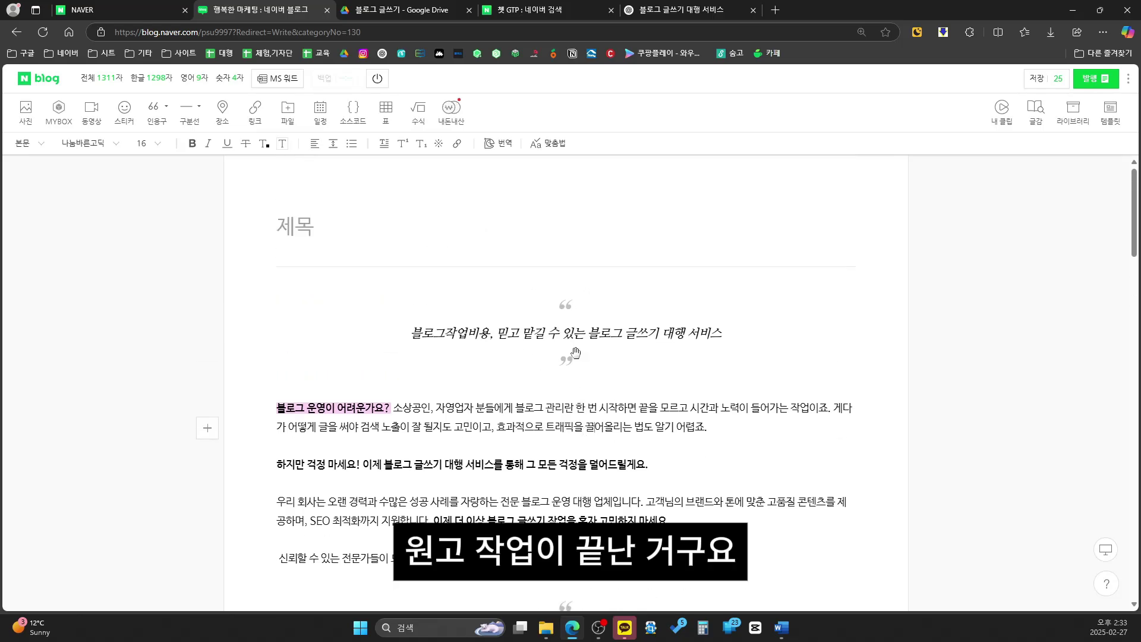
pyautogui.click(553, 305)
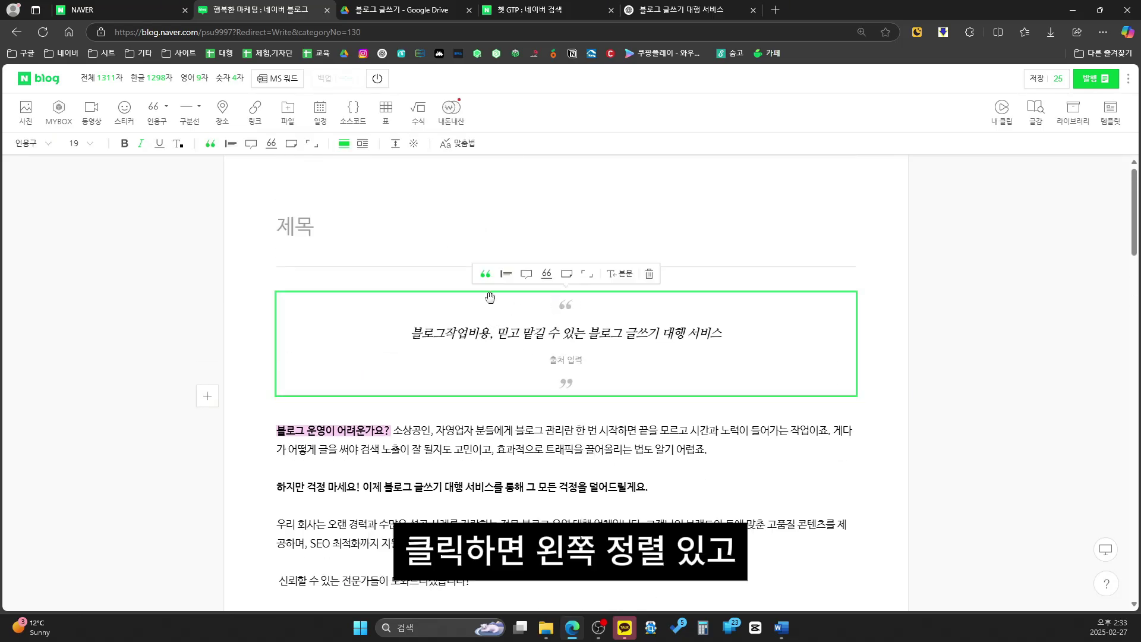
# Restyle the opening and 신뢰성 보장 quote headings as bold left-bar quotes.
pyautogui.click(505, 275)
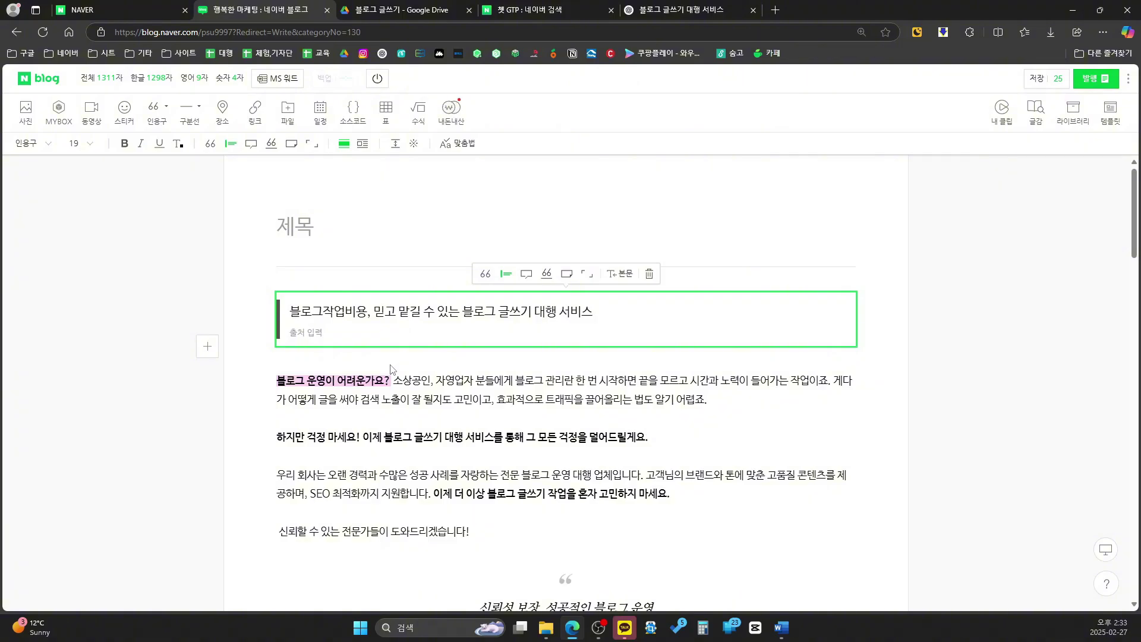
pyautogui.hotkey('ctrl', 'b')
pyautogui.click(559, 437)
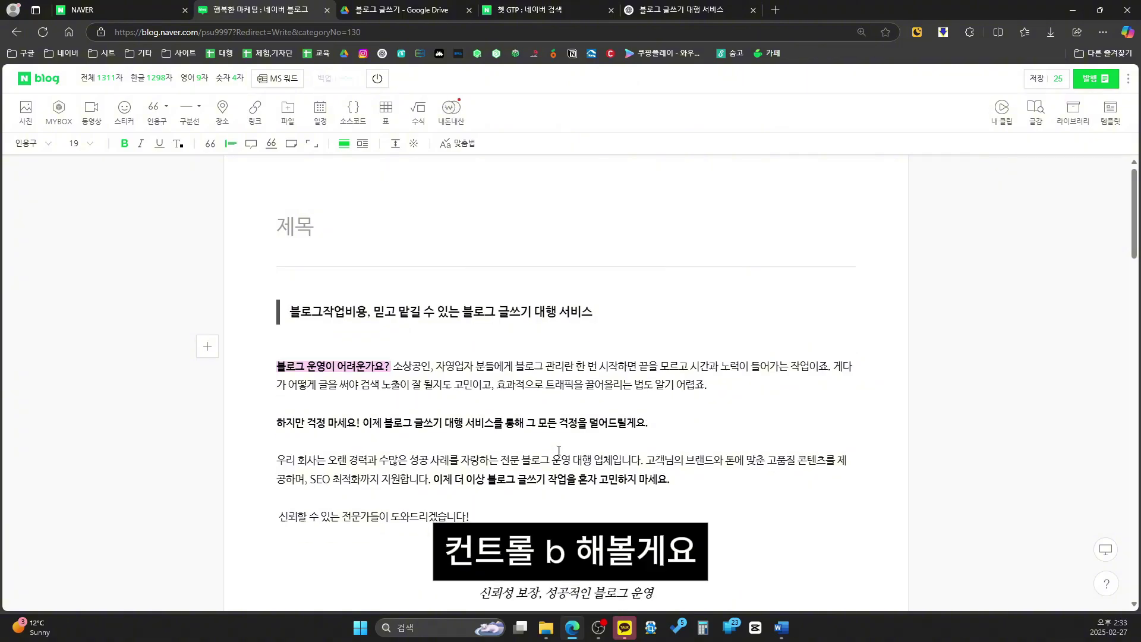
pyautogui.scroll(-3, 199, 424)
pyautogui.click(543, 383)
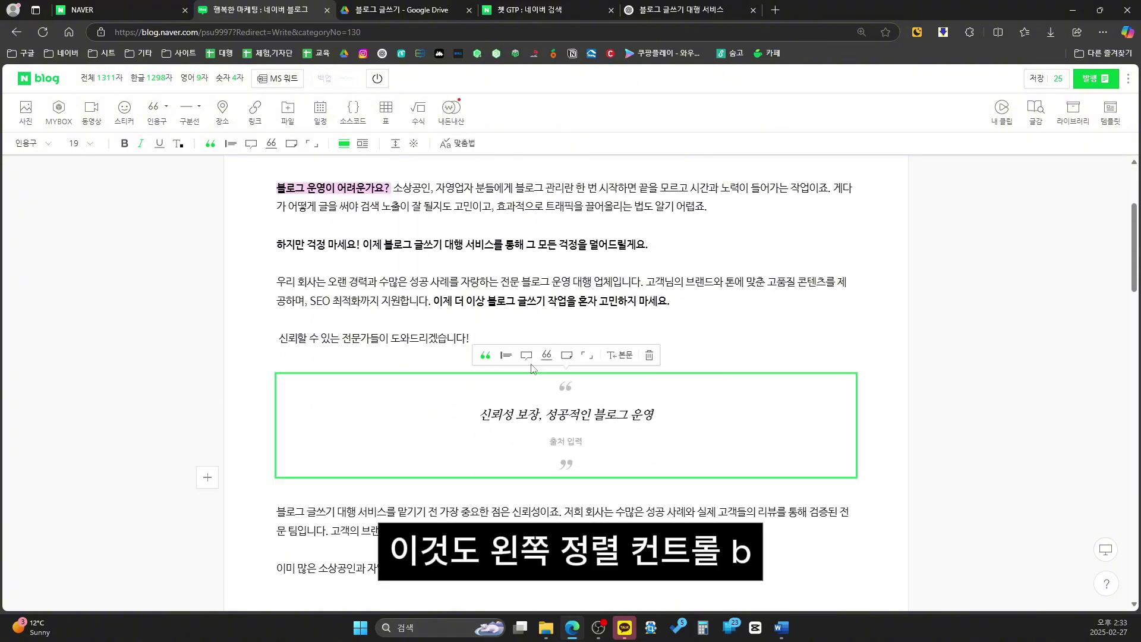
pyautogui.click(505, 361)
pyautogui.hotkey('ctrl', 'b')
pyautogui.click(467, 441)
# Restyle the SEO quote heading as a bold left-bar quote.
pyautogui.scroll(-5, 467, 441)
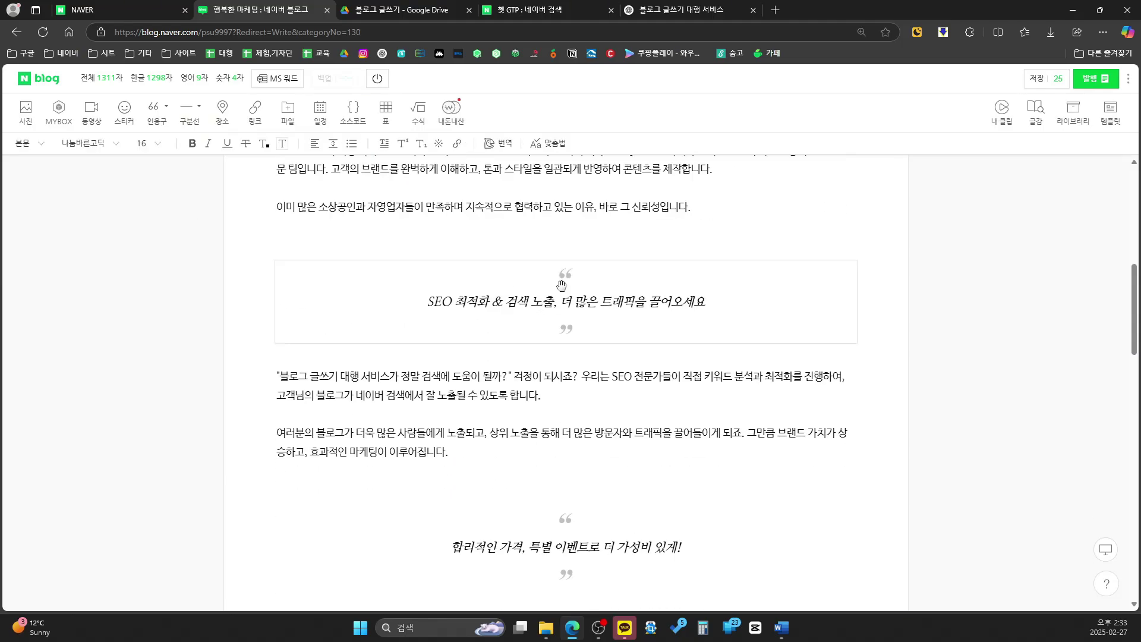
pyautogui.click(543, 276)
pyautogui.click(506, 243)
pyautogui.hotkey('ctrl', 'b')
pyautogui.click(465, 317)
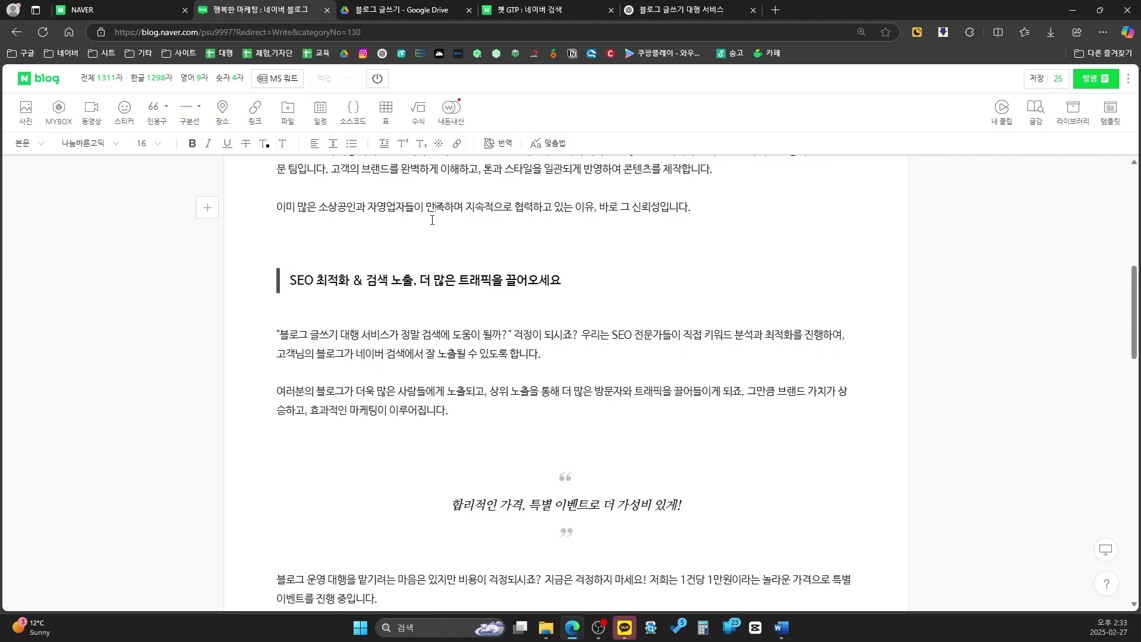
pyautogui.scroll(7, 471, 320)
pyautogui.scroll(-1, 492, 350)
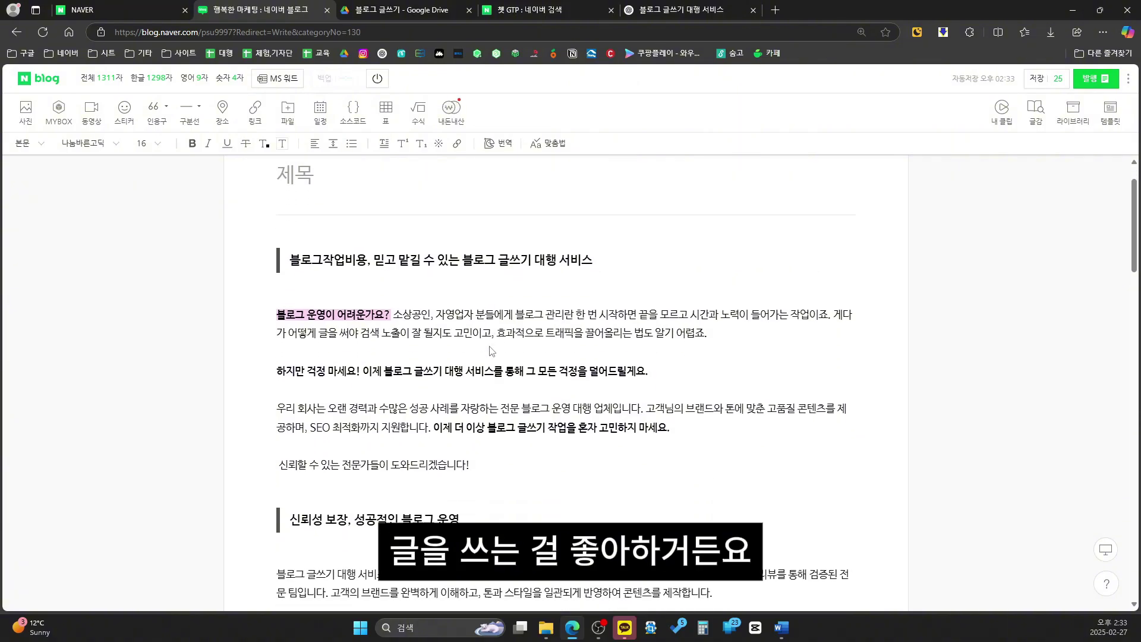
pyautogui.click(779, 481)
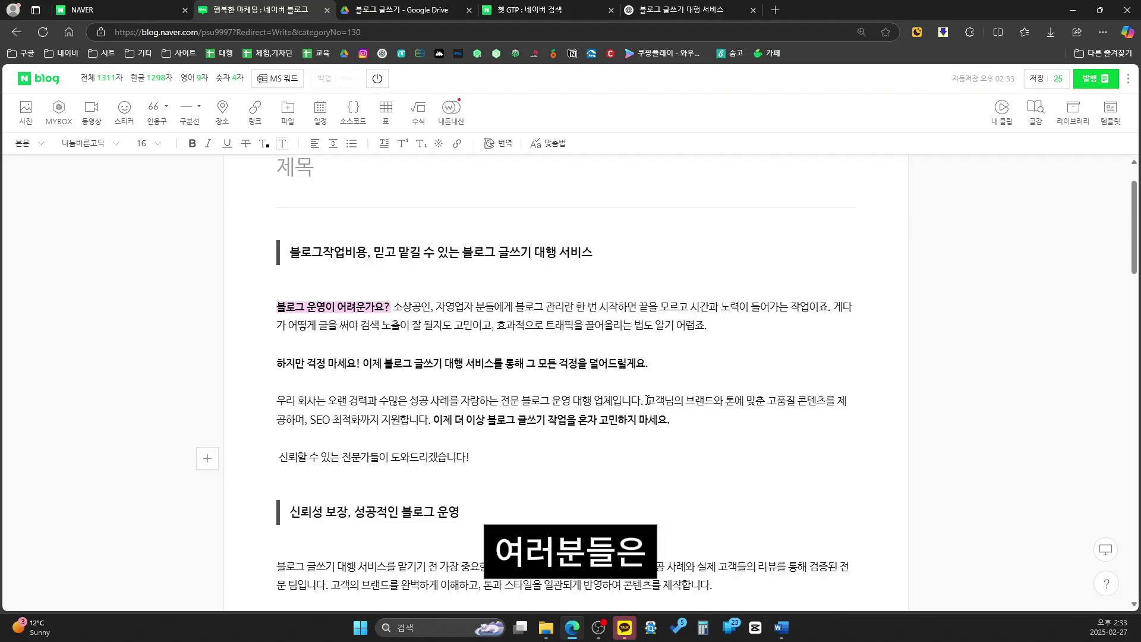
# Check the 합리적인 가격 heading and switch the closing 지금 바로 시작하세요! quote to left-bar style.
pyautogui.scroll(-10, 648, 400)
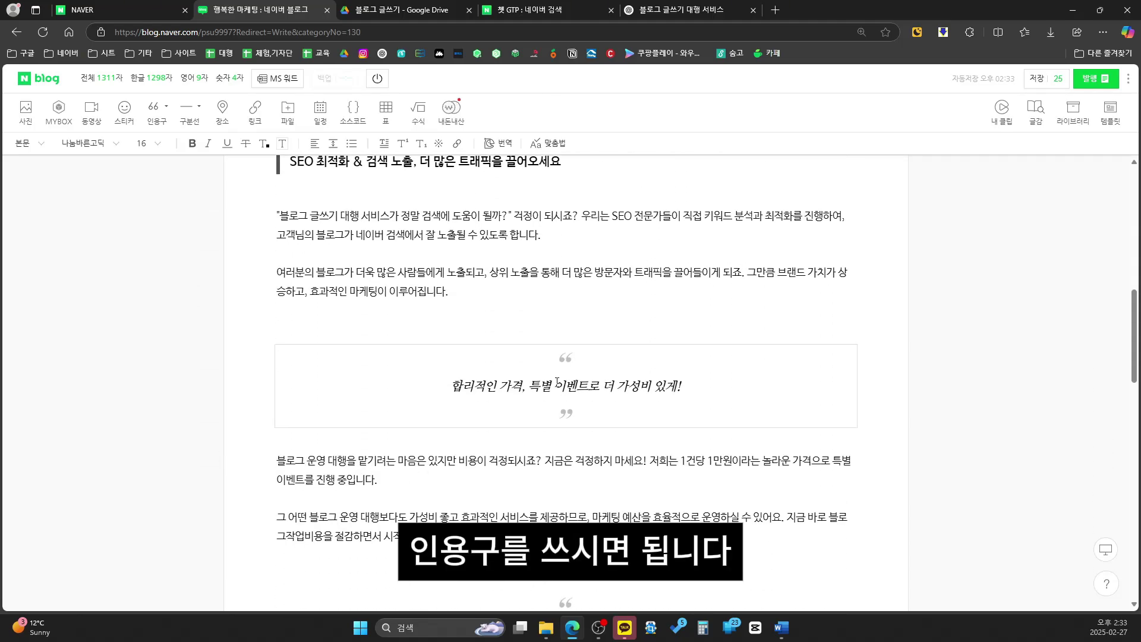
pyautogui.click(560, 366)
pyautogui.scroll(-10, 560, 365)
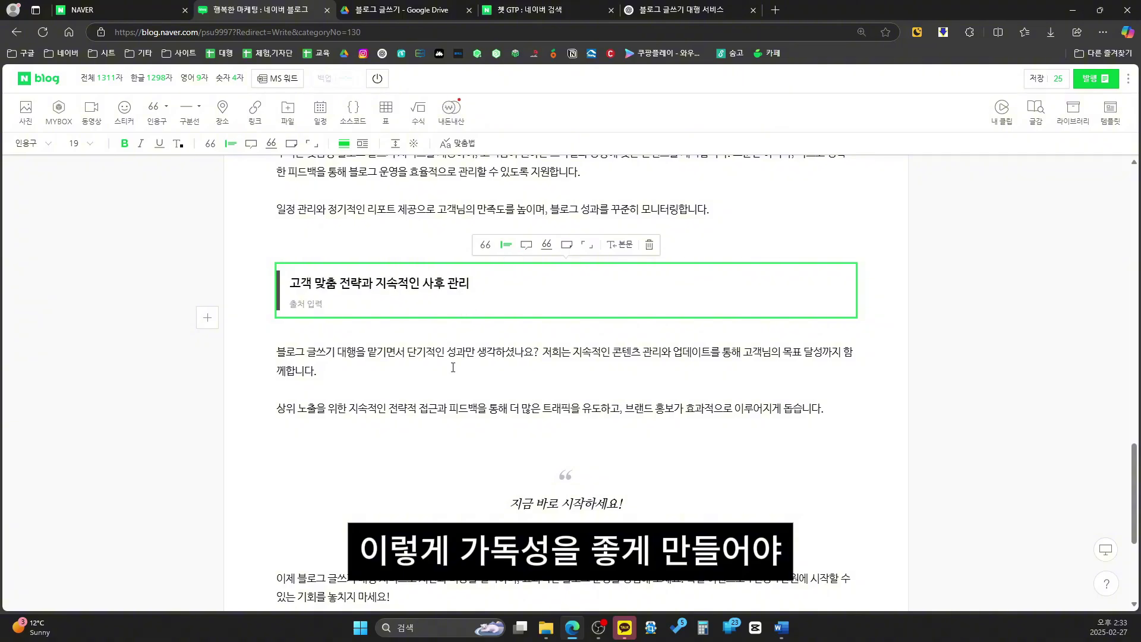
pyautogui.click(543, 376)
pyautogui.scroll(-1, 543, 376)
pyautogui.scroll(-1, 543, 375)
pyautogui.click(538, 329)
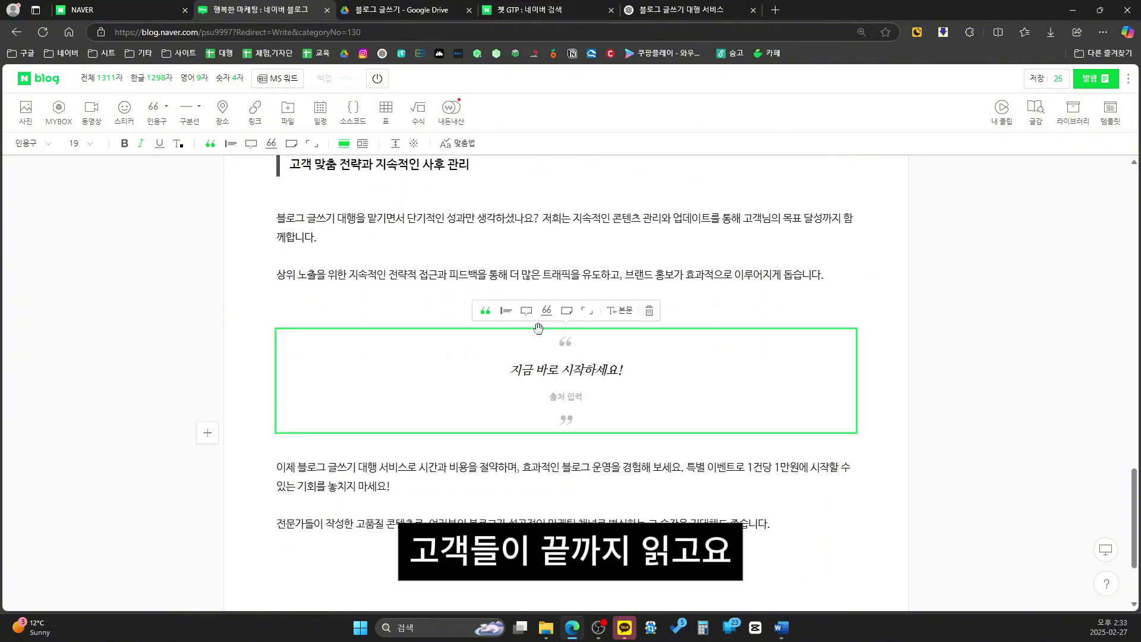
pyautogui.click(506, 310)
pyautogui.click(535, 389)
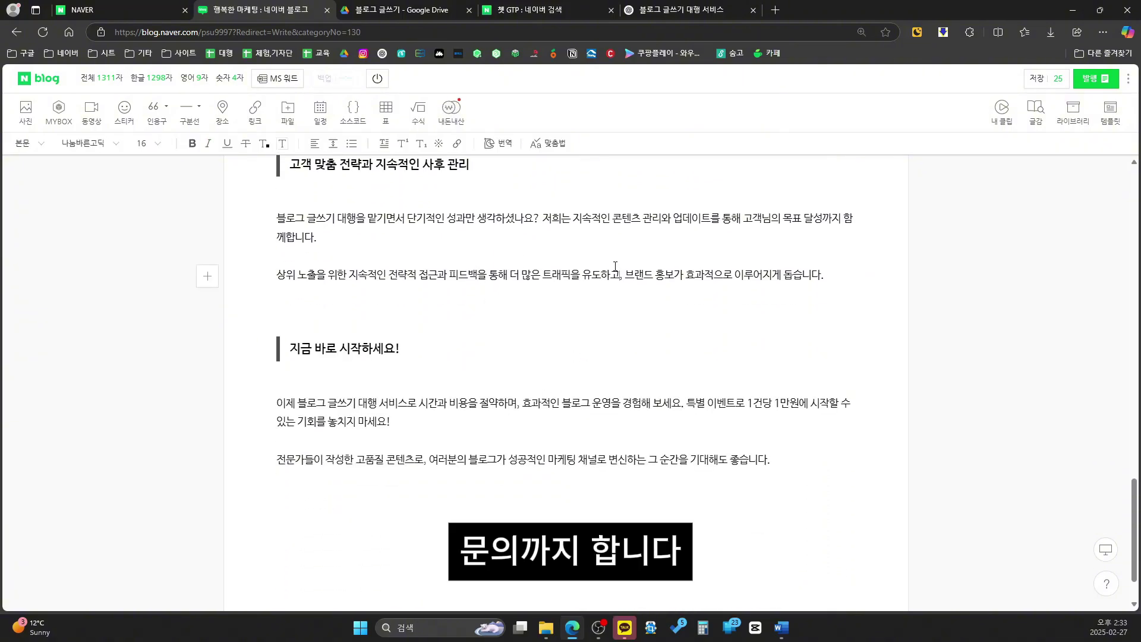
pyautogui.scroll(20, 616, 267)
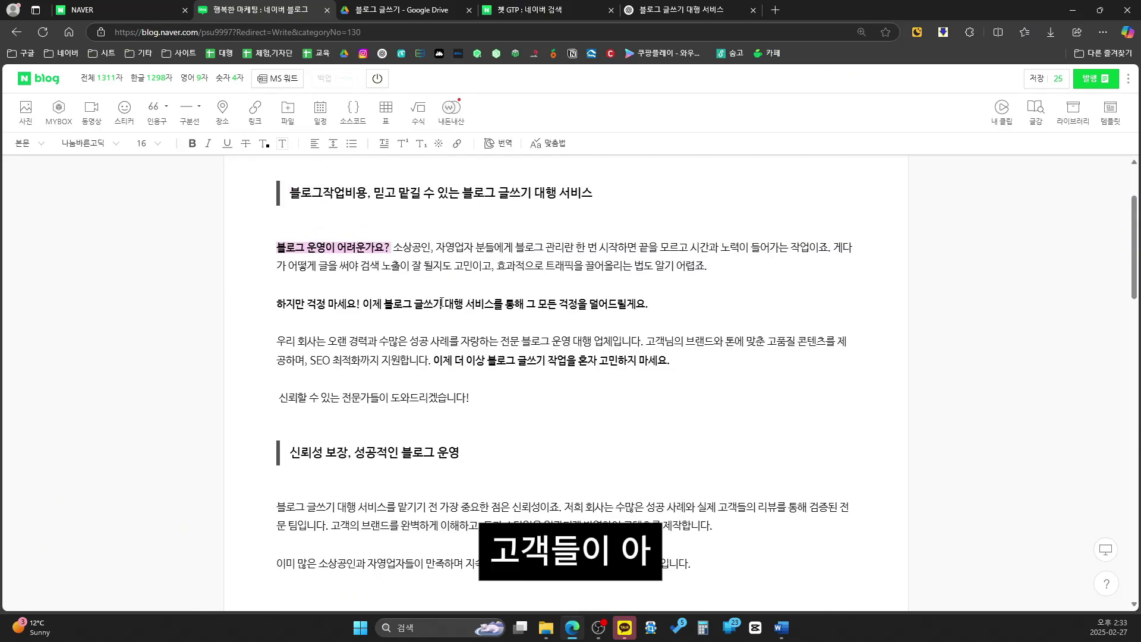
pyautogui.click(441, 303)
# Make the 저희 회사는 … 검증된 전문 팀입니다. sentence bold crimson.
pyautogui.scroll(-2, 442, 304)
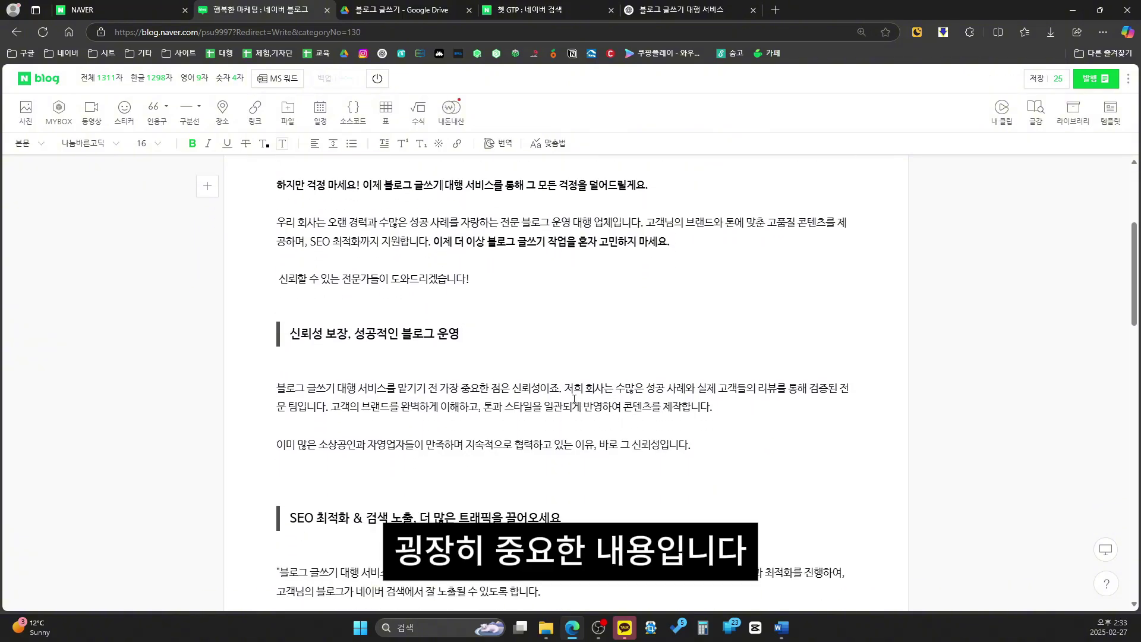
pyautogui.moveTo(565, 390); pyautogui.dragTo(329, 407)
pyautogui.click(703, 367)
pyautogui.click(772, 367)
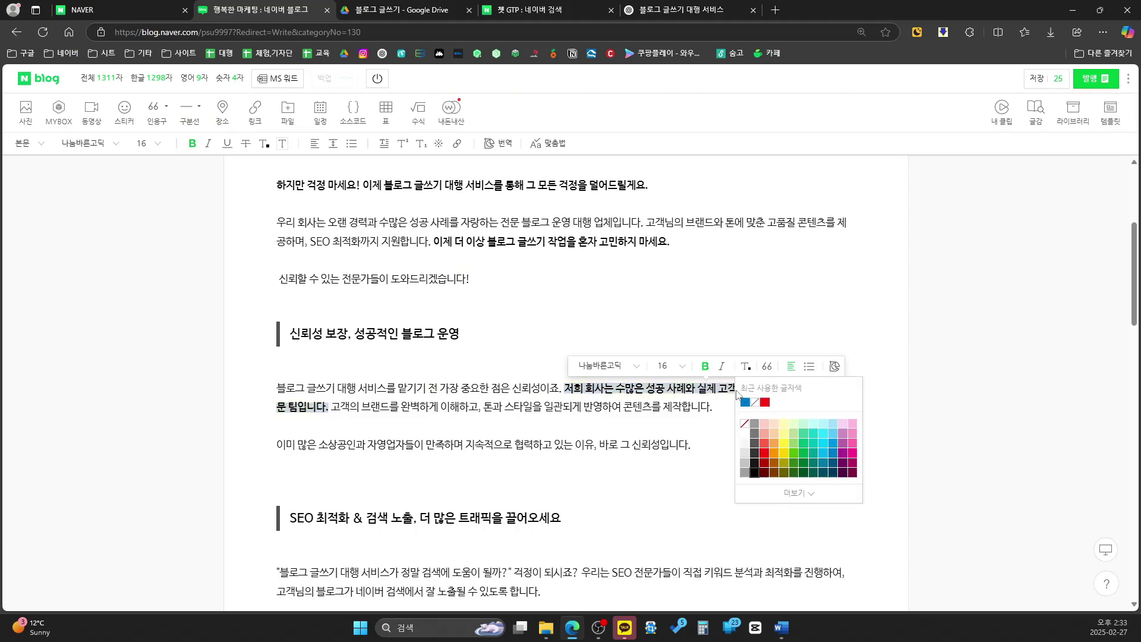
pyautogui.click(763, 402)
pyautogui.press('Right')
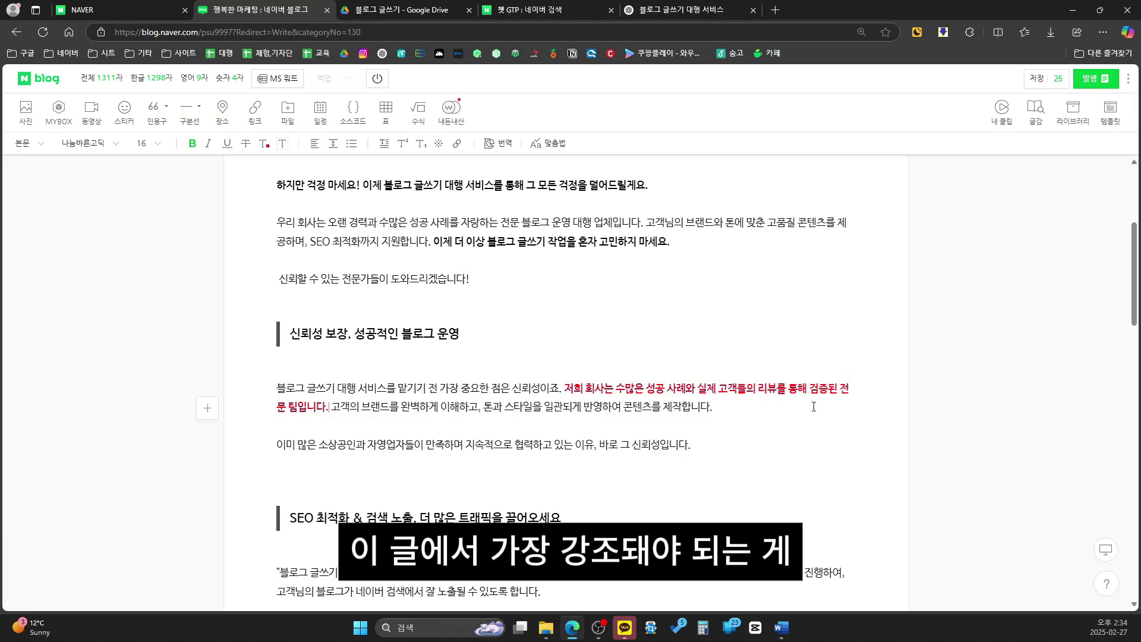
pyautogui.scroll(1, 730, 412)
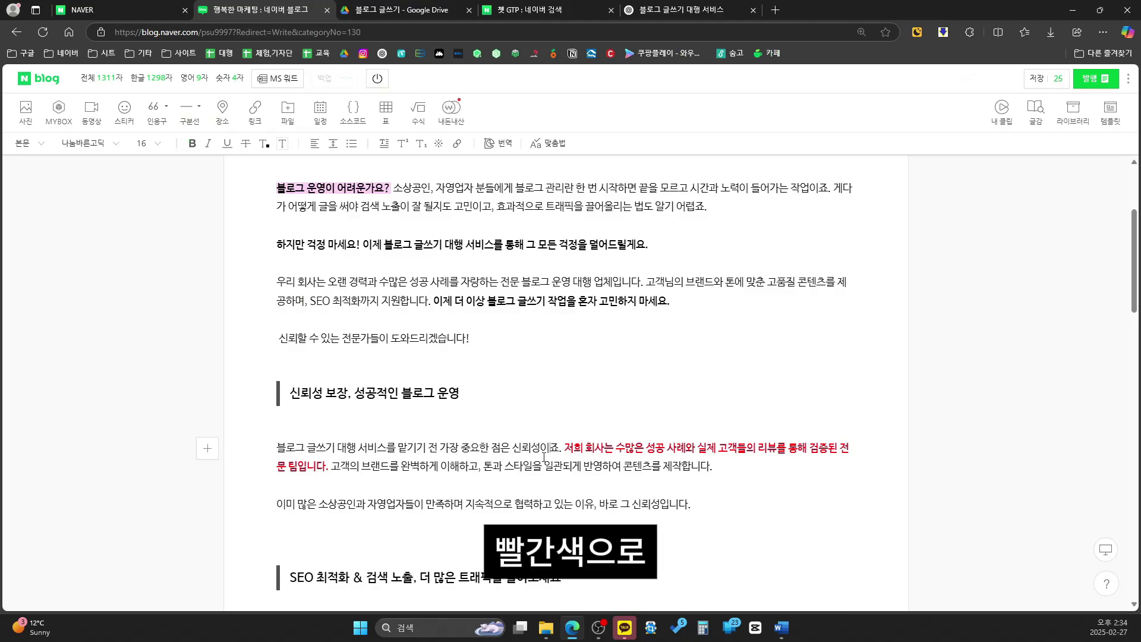
# Emphasise the opening question of the SEO section.
pyautogui.scroll(-5, 554, 455)
pyautogui.moveTo(277, 334); pyautogui.dragTo(513, 335)
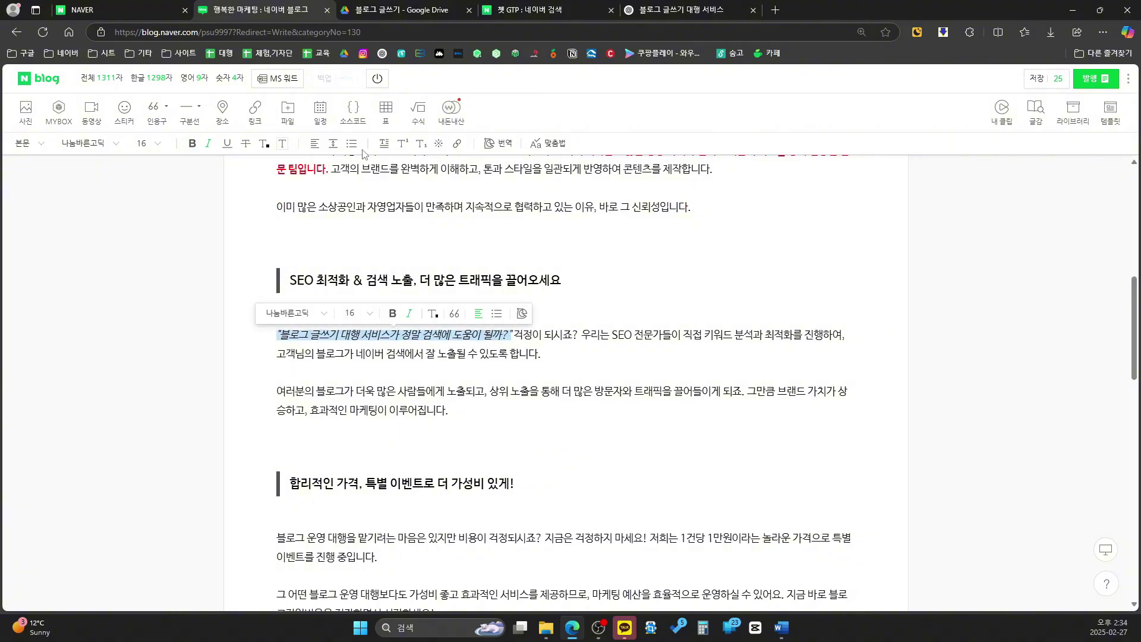
pyautogui.click(617, 356)
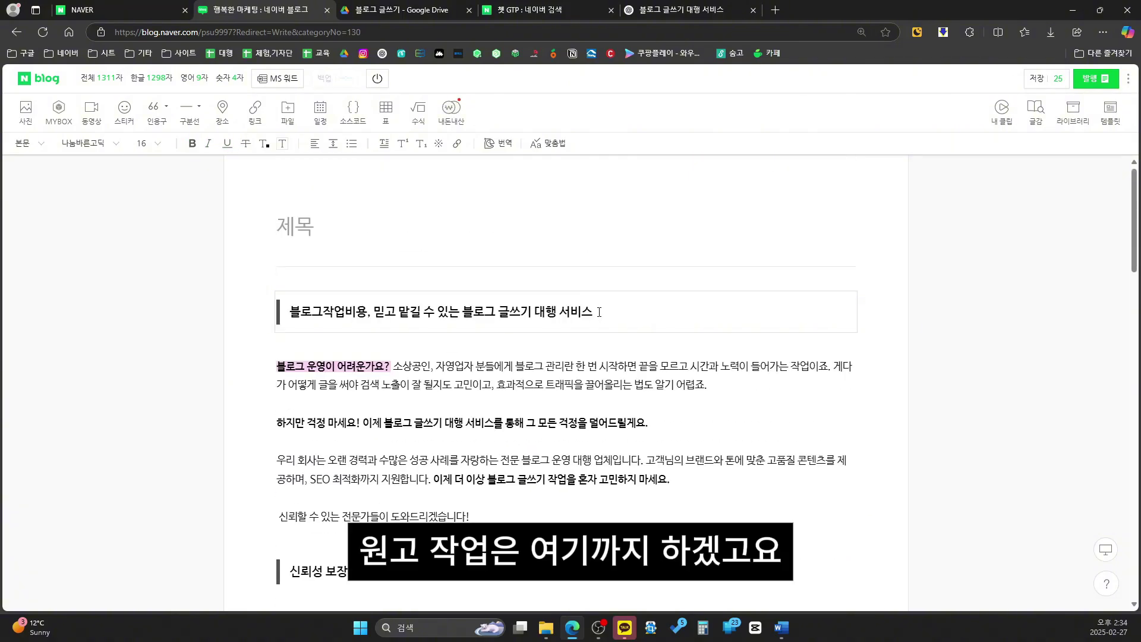
# Paste the opening quote's headline into the post title and delete the duplicate quote.
pyautogui.moveTo(592, 312); pyautogui.dragTo(535, 312)
pyautogui.click(338, 233)
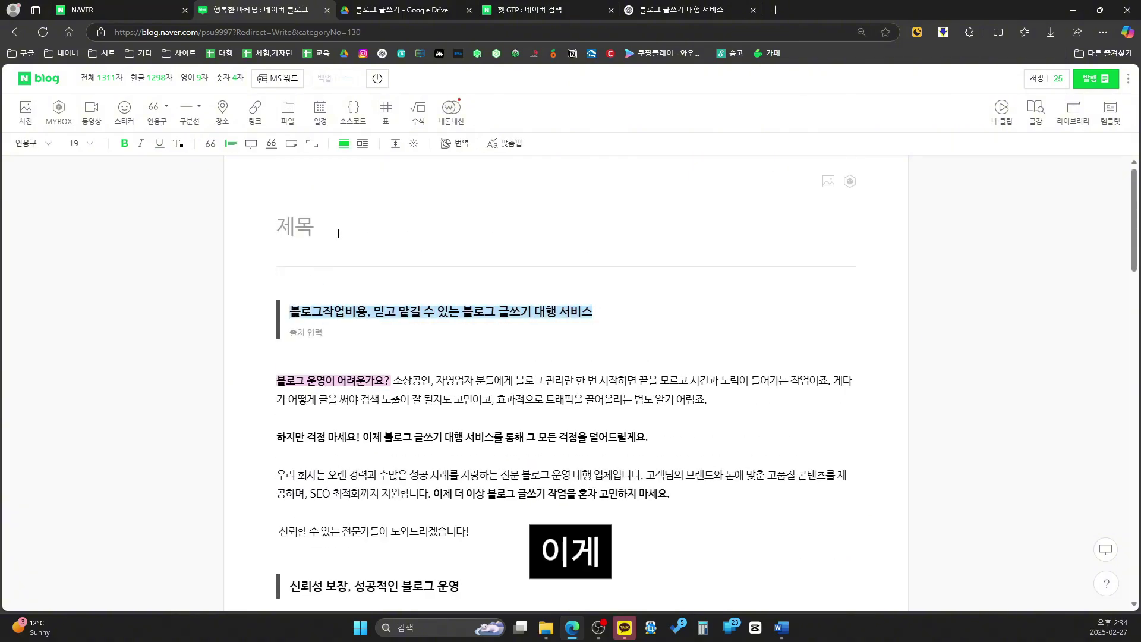
pyautogui.write('블로그작업비용, 믿고 맡길 수 있는 블로그 글쓰기 대행 서비스')
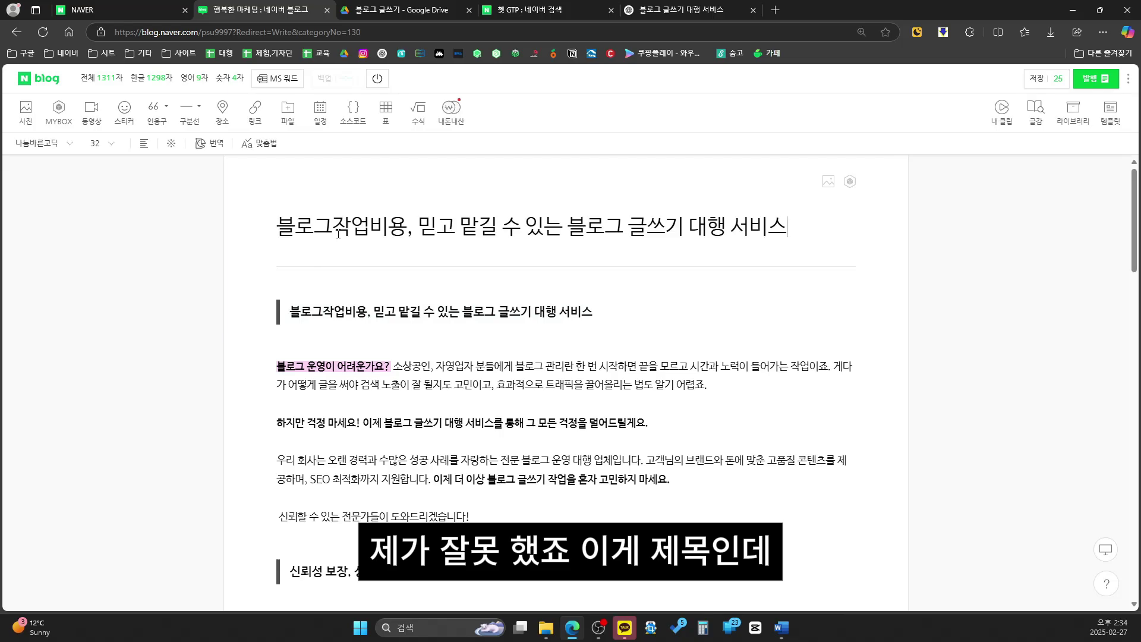
pyautogui.click(362, 292)
pyautogui.press('Delete')
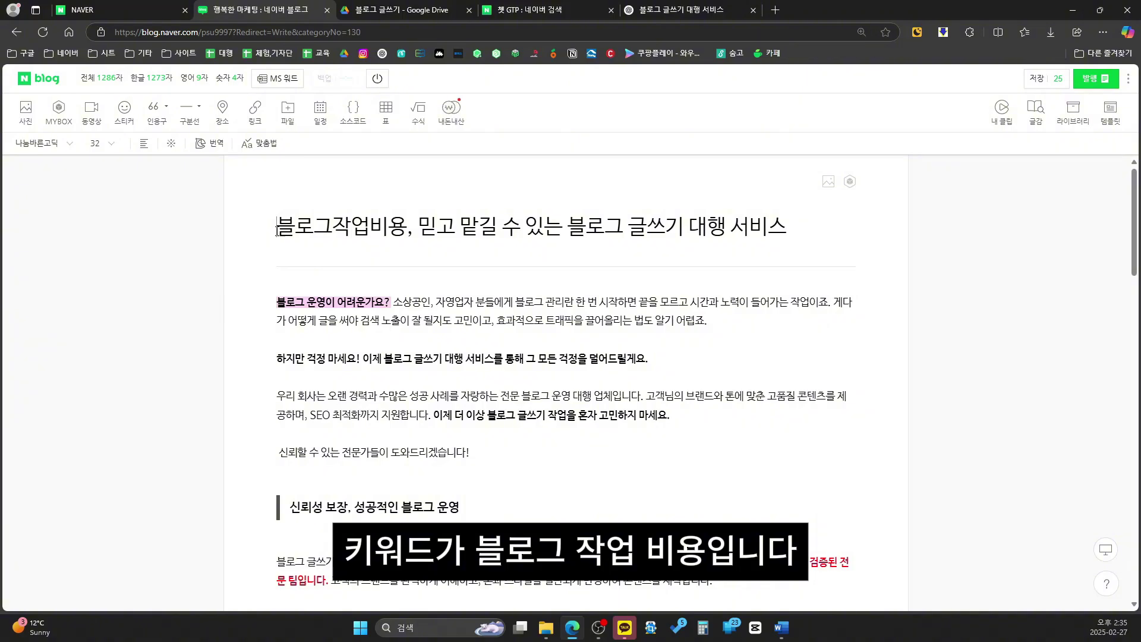
# Check the Word brief's 블로그작업비용 keyword row and its five-times-in-body requirement.
pyautogui.moveTo(277, 228); pyautogui.dragTo(408, 228)
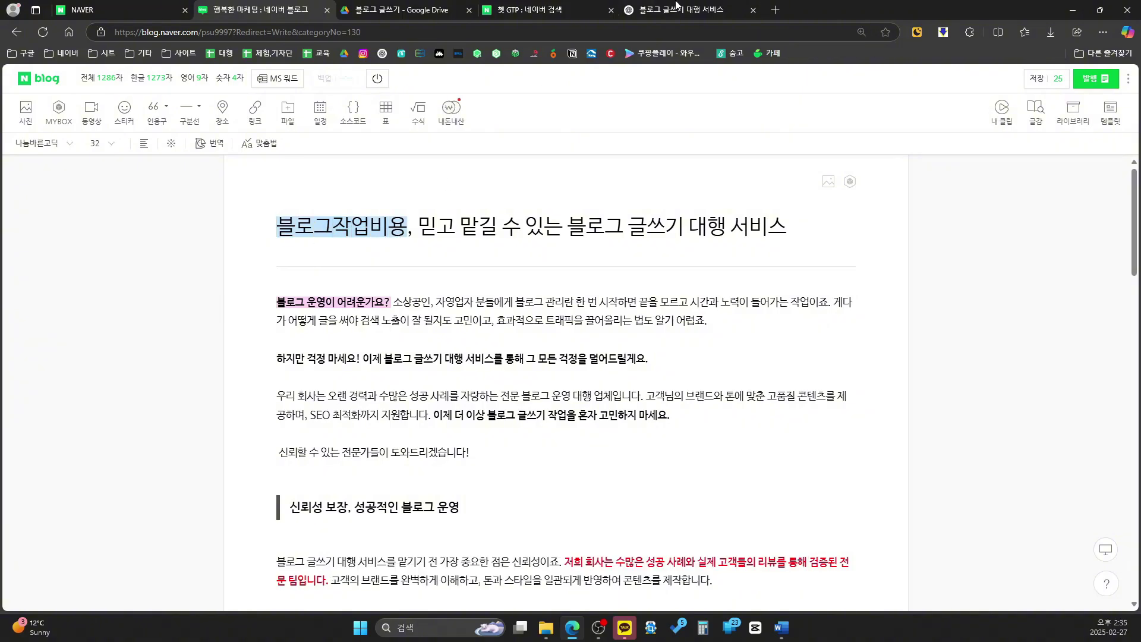
pyautogui.hotkey('alt', 'Tab')
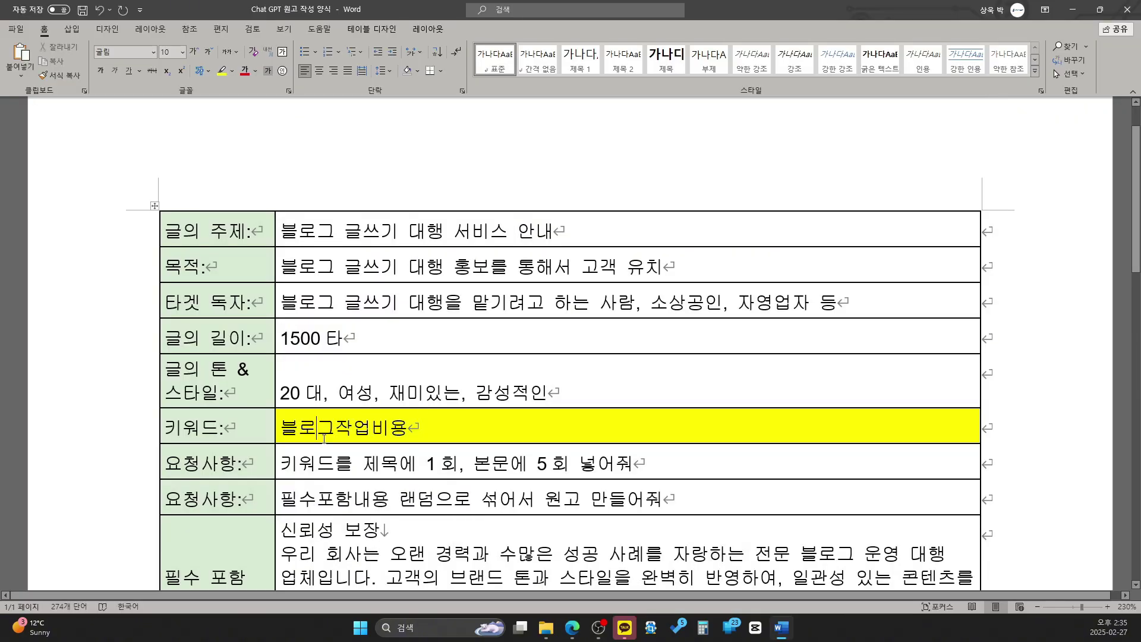
pyautogui.moveTo(298, 429); pyautogui.dragTo(447, 439)
pyautogui.click(448, 439)
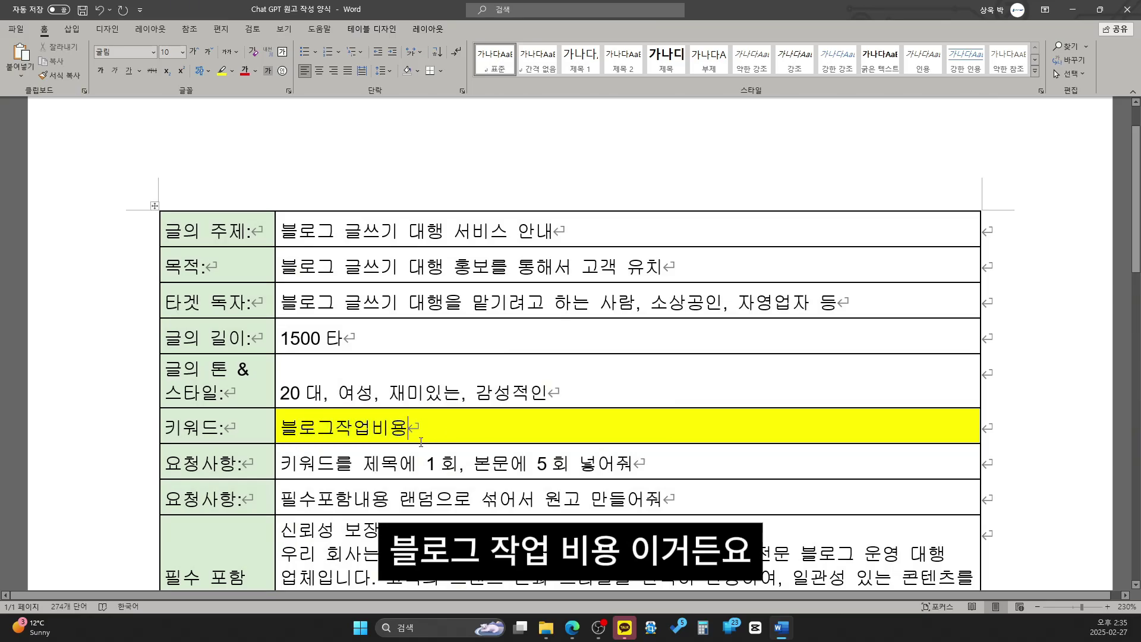
pyautogui.click(429, 467)
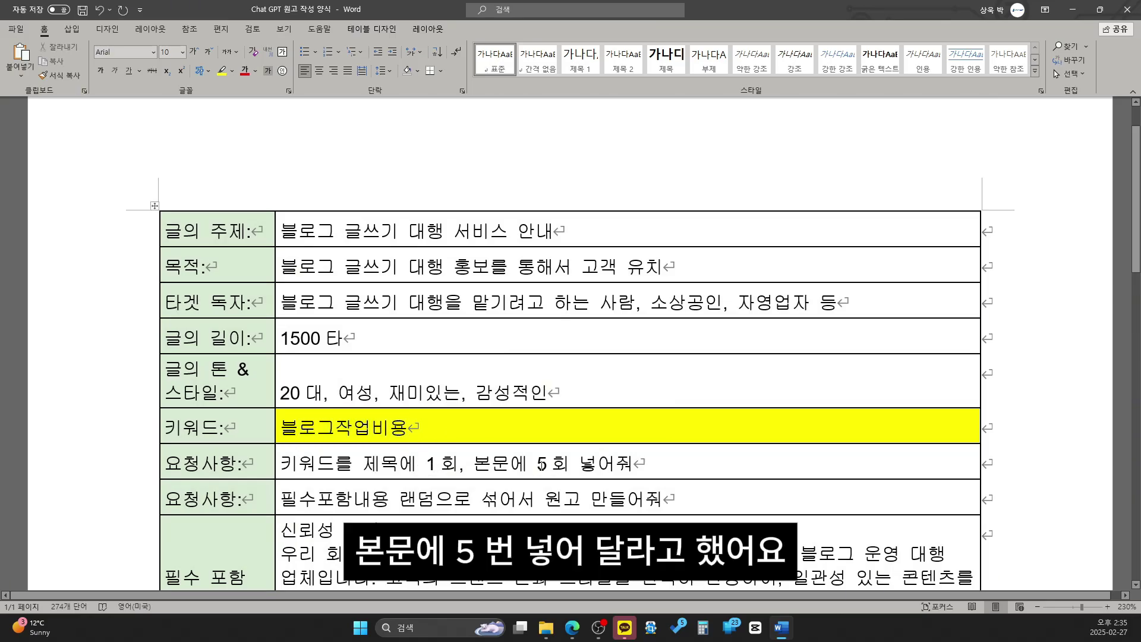
pyautogui.moveTo(537, 466); pyautogui.dragTo(597, 466)
pyautogui.click(597, 466)
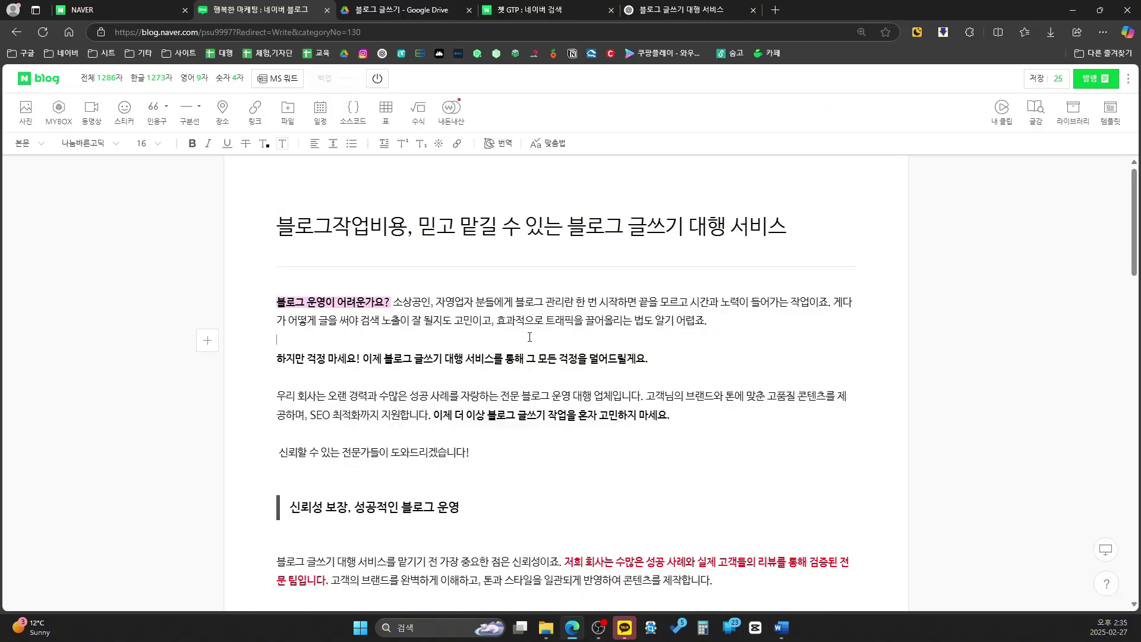
# Search the post for 블로그작업비용, finding only two matches.
pyautogui.hotkey('ctrl', 'f')
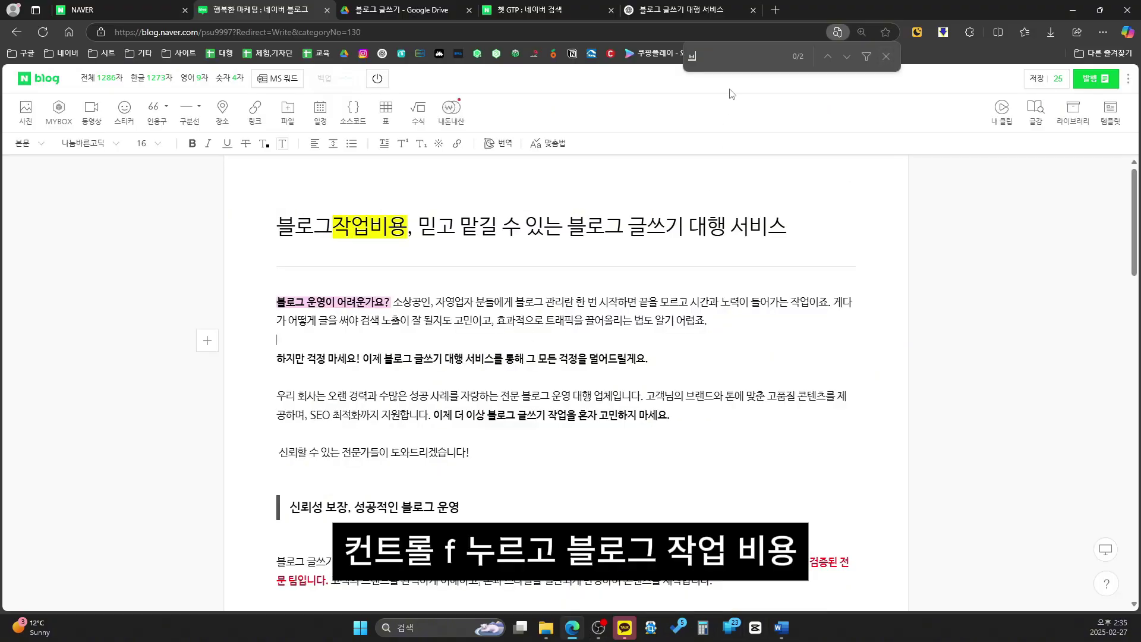
pyautogui.write('블로그작어비용')
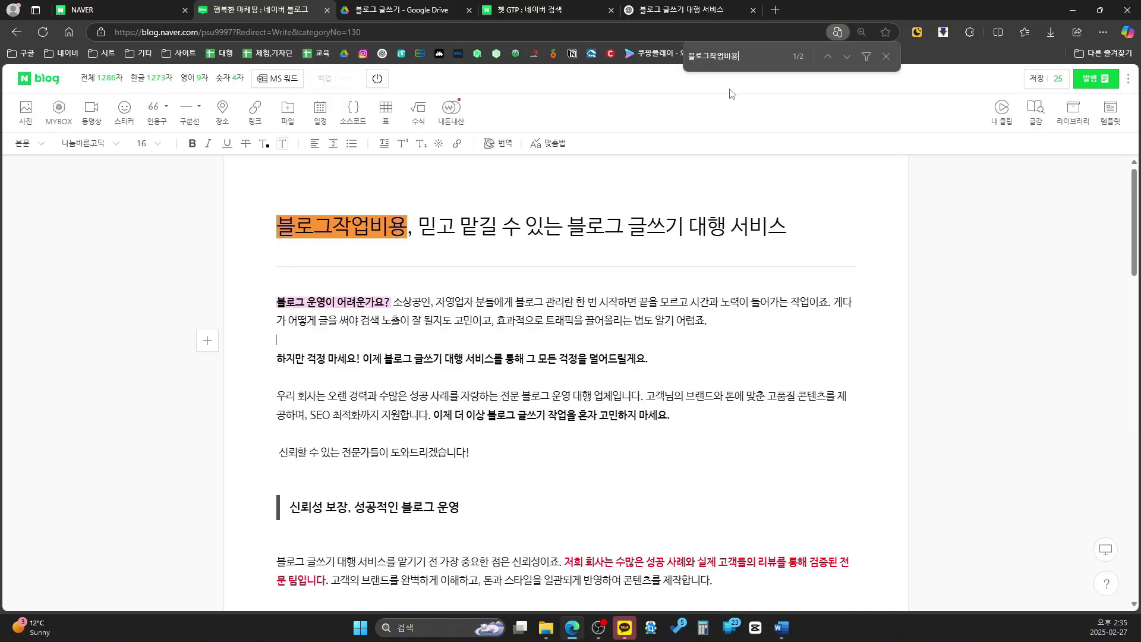
pyautogui.press('Return')
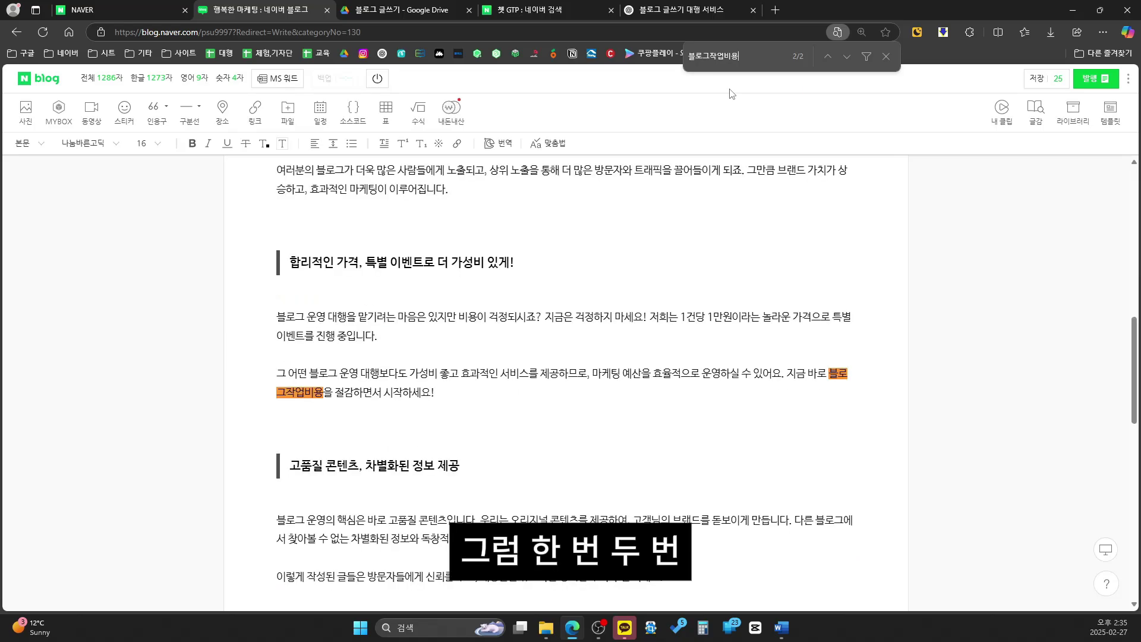
pyautogui.press('Return')
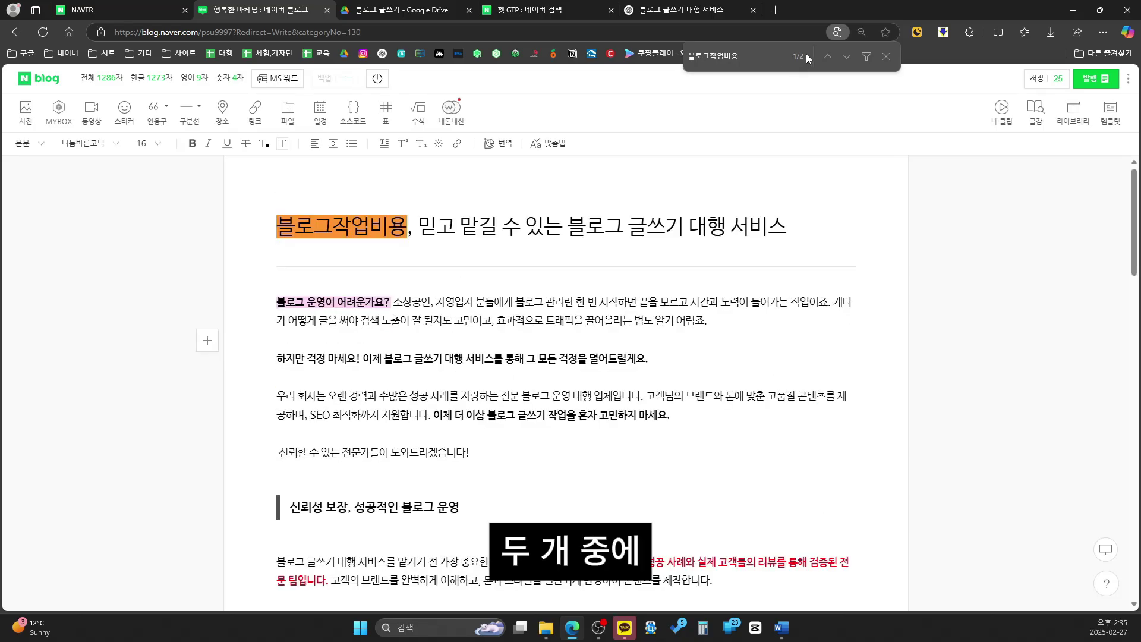
pyautogui.click(847, 57)
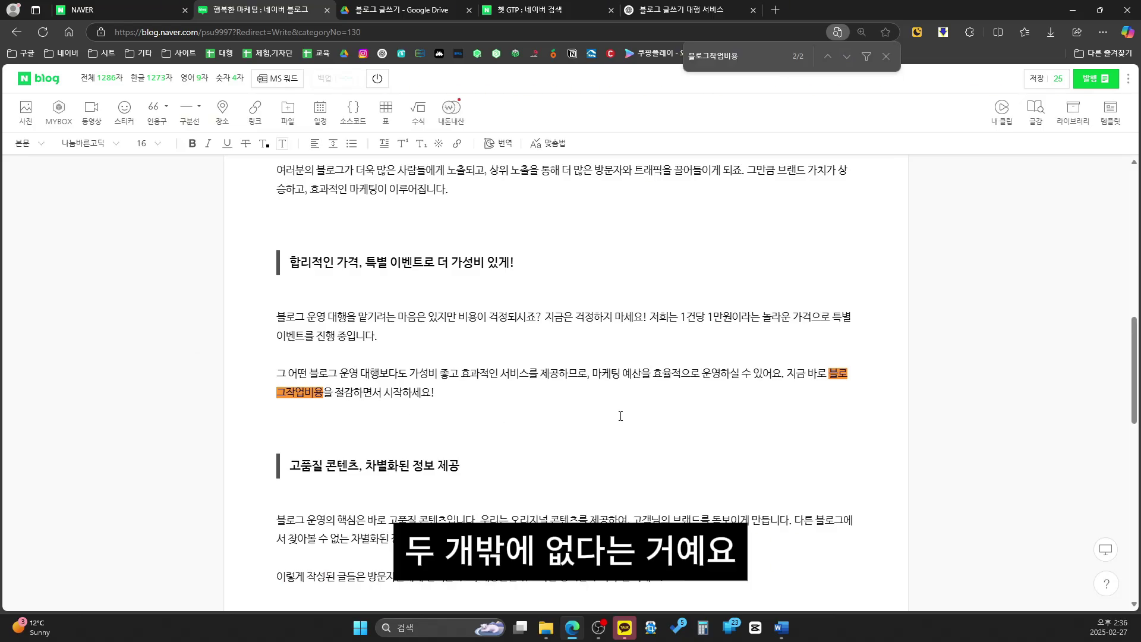
# Search for 블로그 alone and step through its 24 matches.
pyautogui.moveTo(689, 55); pyautogui.dragTo(708, 56)
pyautogui.press('BackSpace')
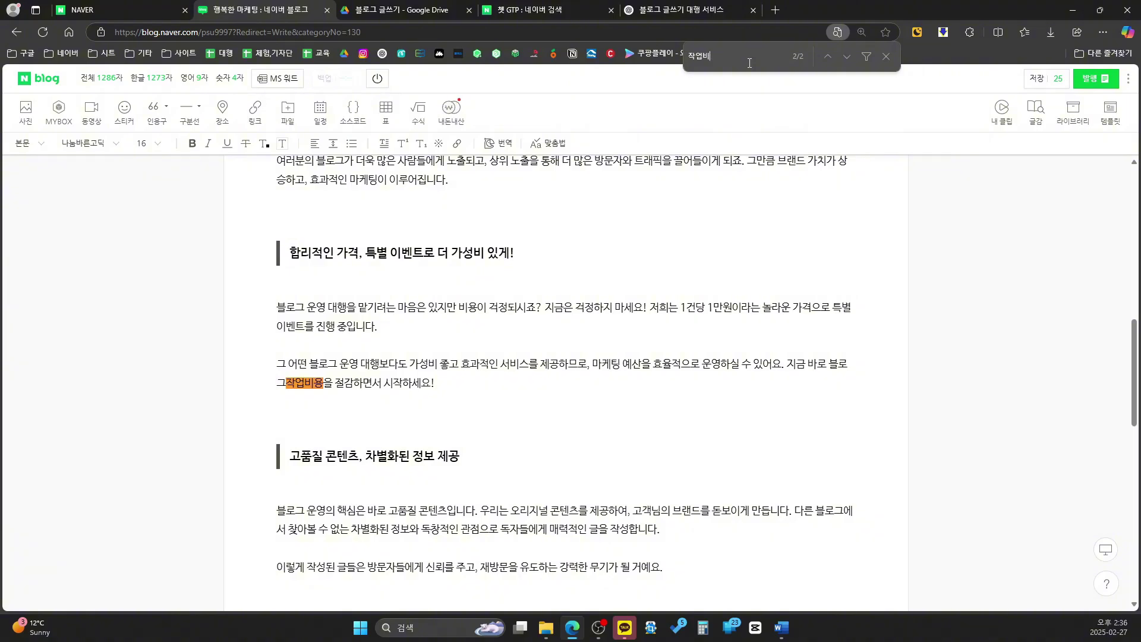
pyautogui.press('BackSpace')
pyautogui.press('BackSpace')
pyautogui.press('BackSpace')
pyautogui.write('블로그')
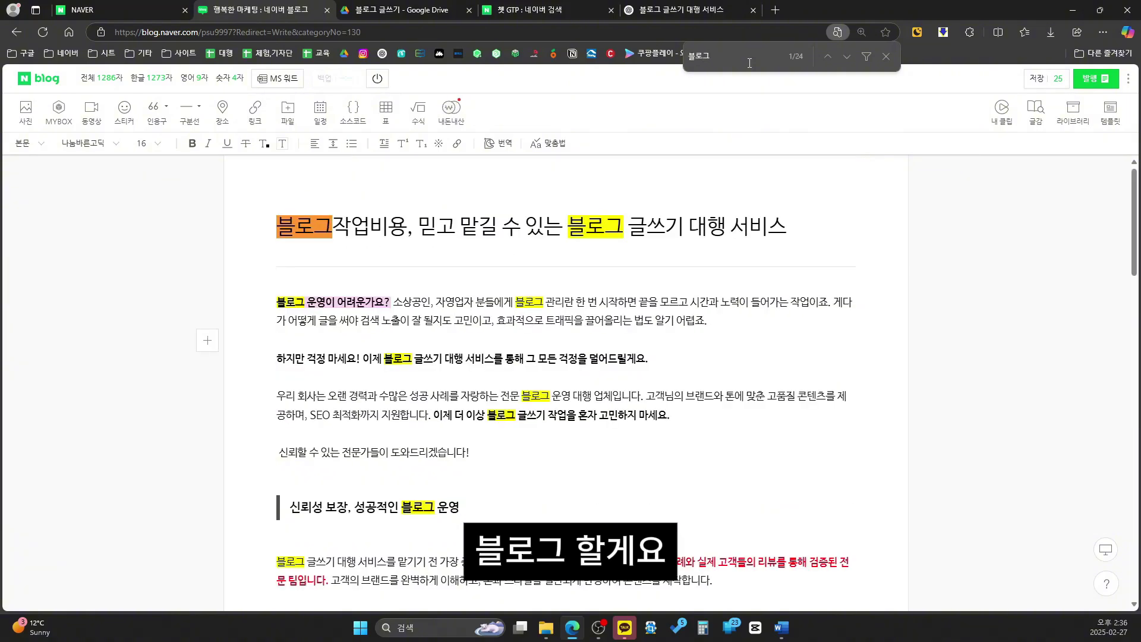
pyautogui.press('Return')
pyautogui.press('Return')
pyautogui.press('Return')
pyautogui.press('Return')
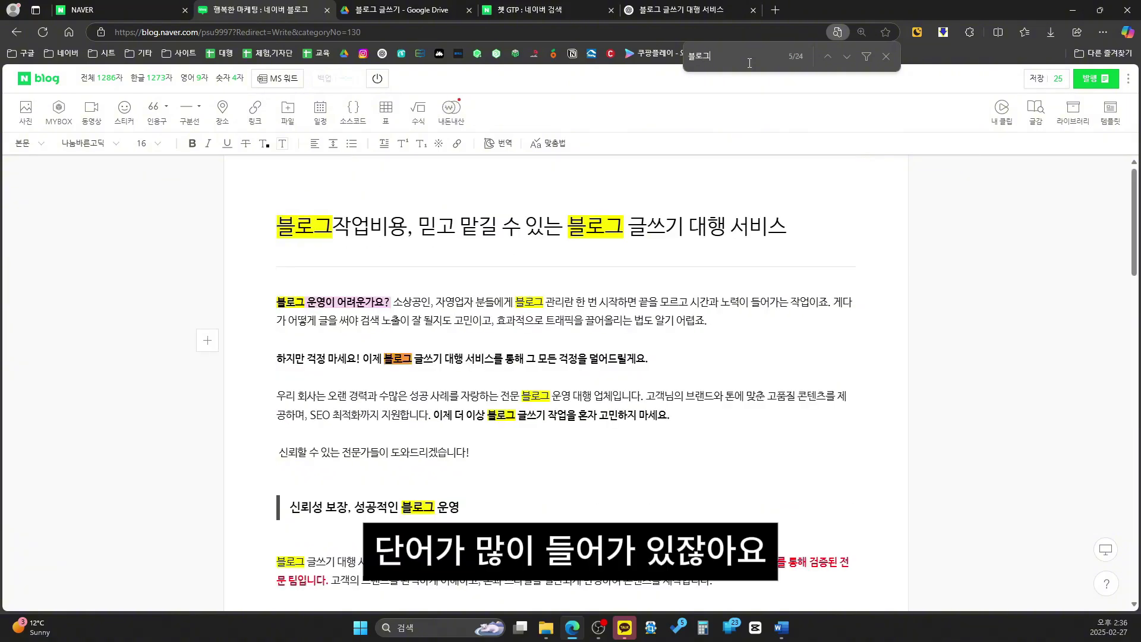
pyautogui.press('Return')
pyautogui.press('Return')
pyautogui.press('Return')
pyautogui.press('Return')
pyautogui.press('Return')
pyautogui.press('Return')
pyautogui.press('Return')
pyautogui.press('Return')
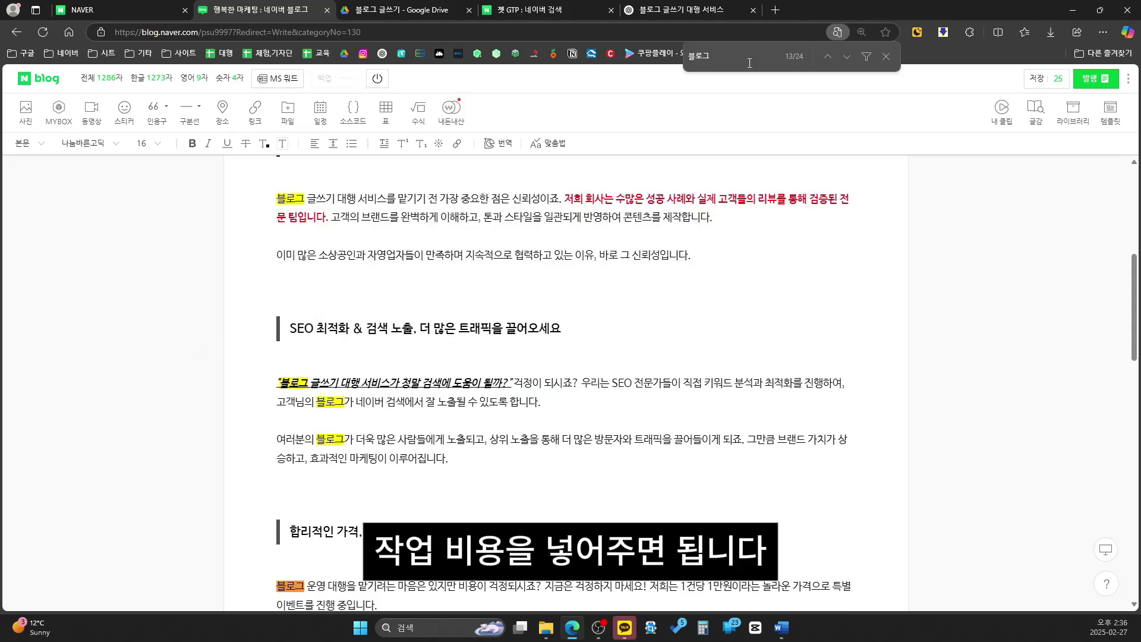
pyautogui.press('Return')
pyautogui.press('Return')
pyautogui.press('Return')
pyautogui.press('Return')
pyautogui.press('Return')
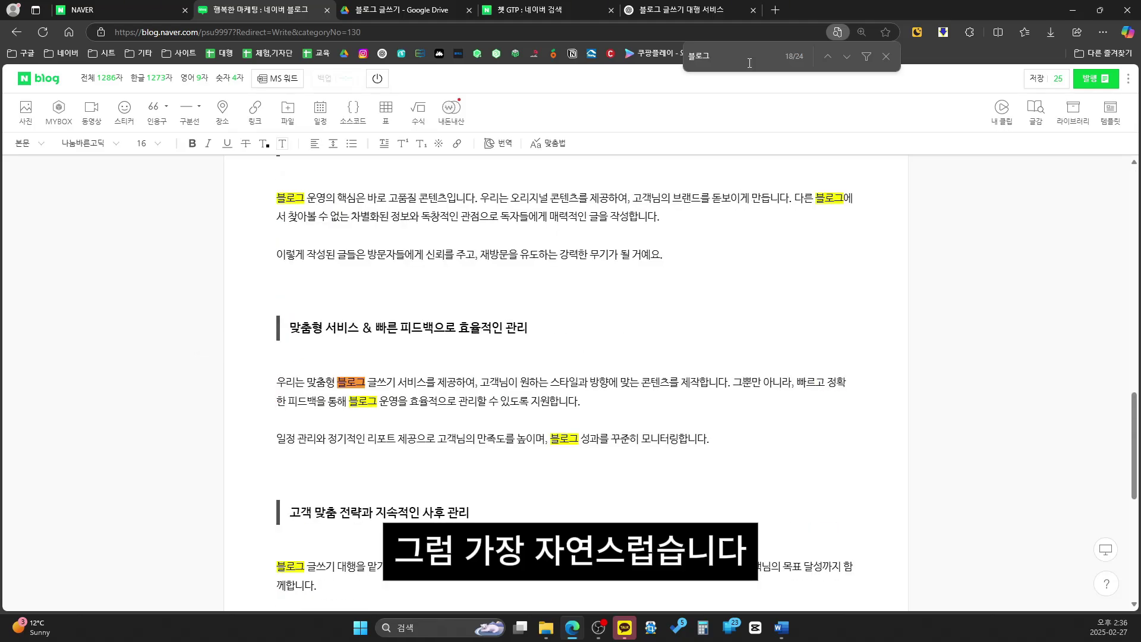
pyautogui.press('Return')
pyautogui.press('Return')
pyautogui.press('Return')
pyautogui.press('Return')
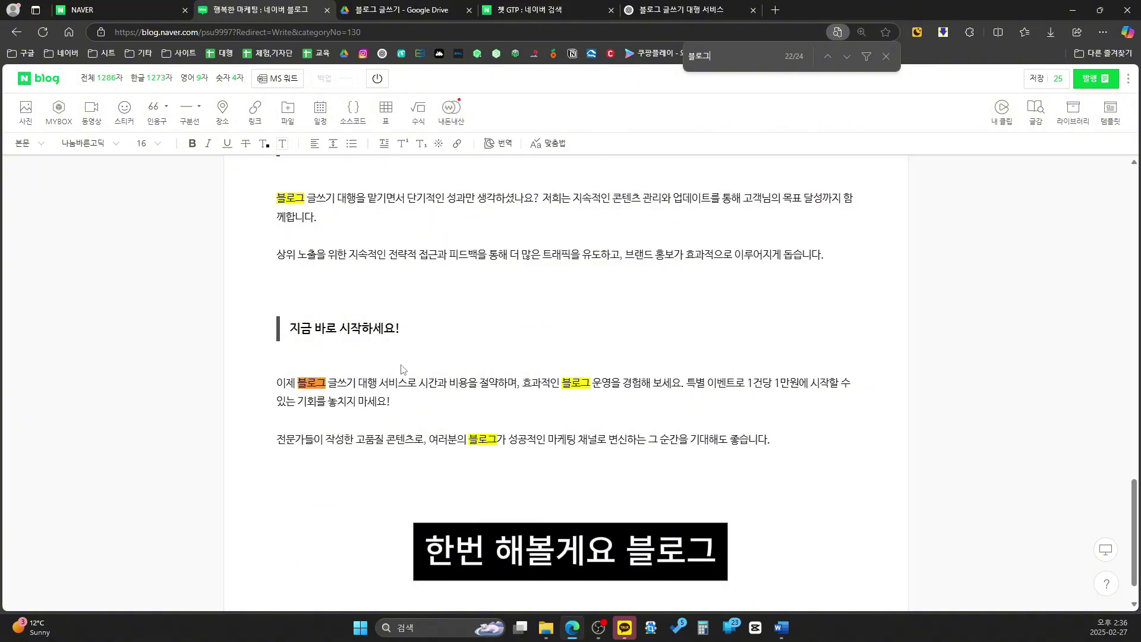
# Reword body sentences to include 블로그 작업비용, e.g. '블로그 작업비용을 절약해드립니다.'.
pyautogui.write('블로그작업')
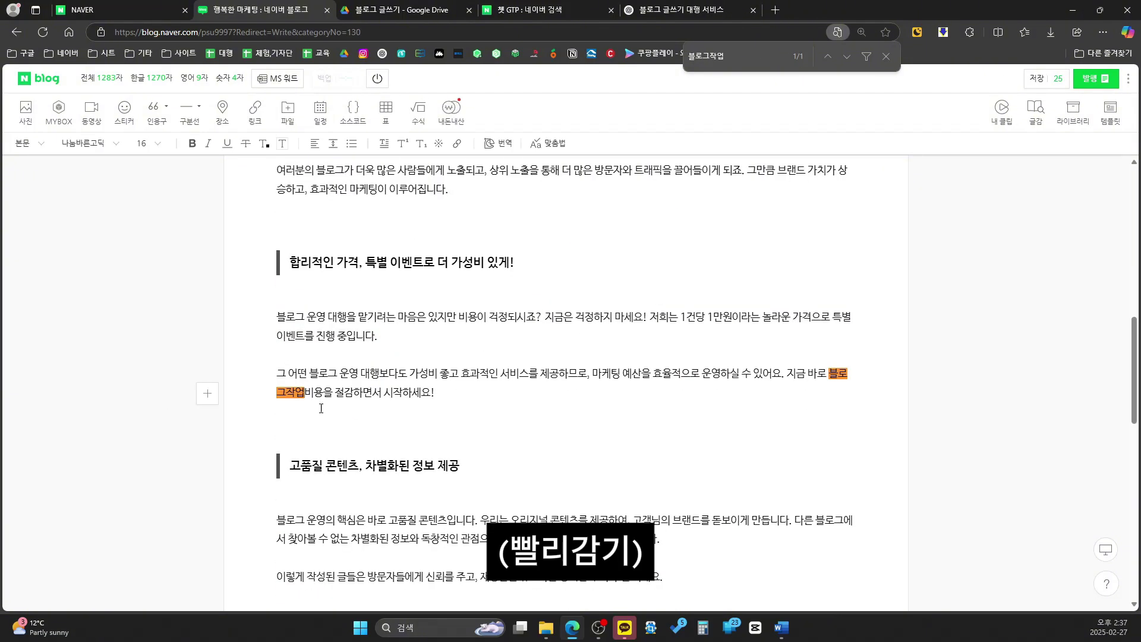
pyautogui.write('블로그')
pyautogui.press('Return')
pyautogui.press('Return')
pyautogui.press('Return')
pyautogui.press('Return')
pyautogui.press('Return')
pyautogui.press('Return')
pyautogui.press('Return')
pyautogui.press('Return')
pyautogui.press('Return')
pyautogui.press('Return')
pyautogui.press('Return')
pyautogui.press('Return')
pyautogui.press('Return')
pyautogui.press('Return')
pyautogui.click(699, 355)
pyautogui.write('블로그 작업비용을 절약해드립니다.')
pyautogui.press('Delete')
pyautogui.press('Delete')
pyautogui.press('Delete')
pyautogui.press('Delete')
pyautogui.scroll(-2, 746, 362)
pyautogui.click(277, 391)
pyautogui.write('블로그 작업비용 많이 내시면서')
# Search for 블로그 작업비용 and step through its matches in the post.
pyautogui.click(737, 56)
pyautogui.write('작업비용')
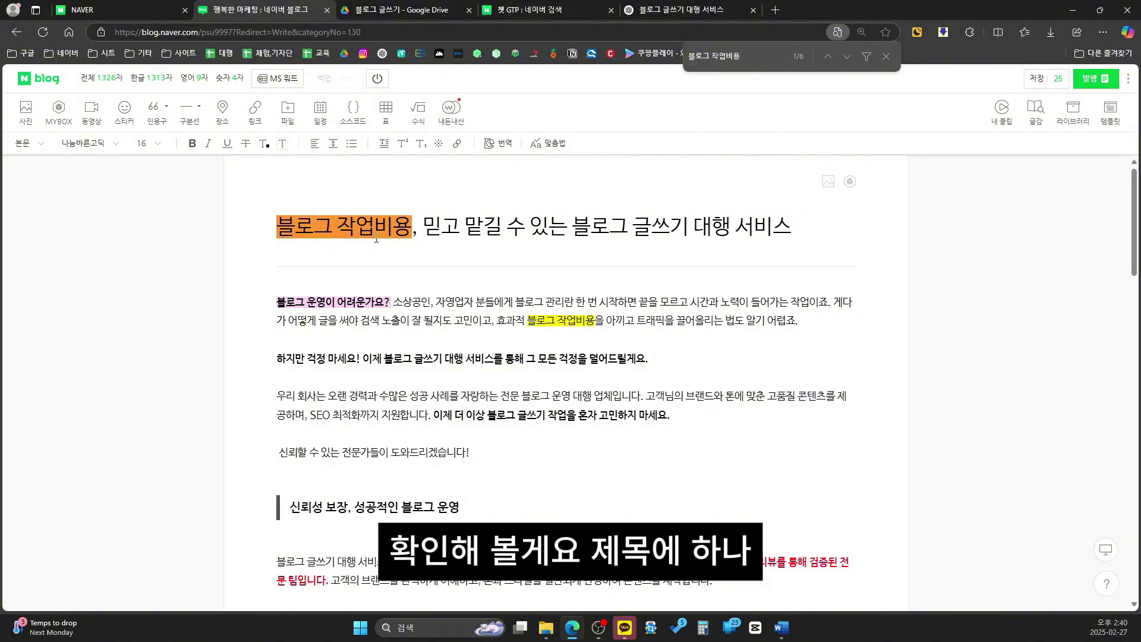
pyautogui.press('Return')
pyautogui.press('Return')
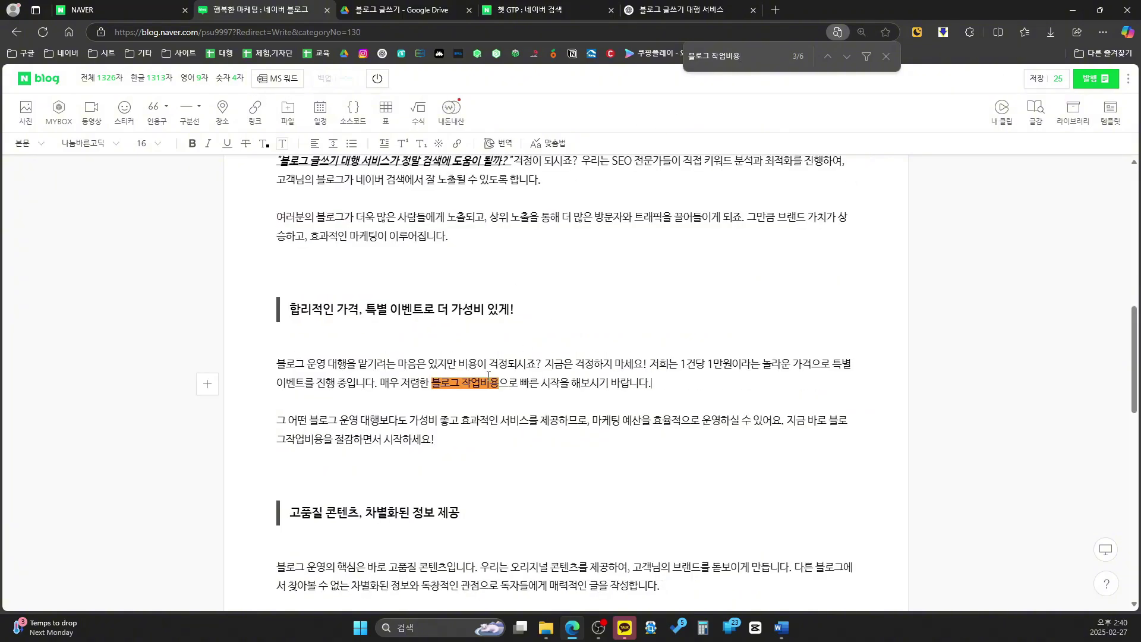
pyautogui.press('Return')
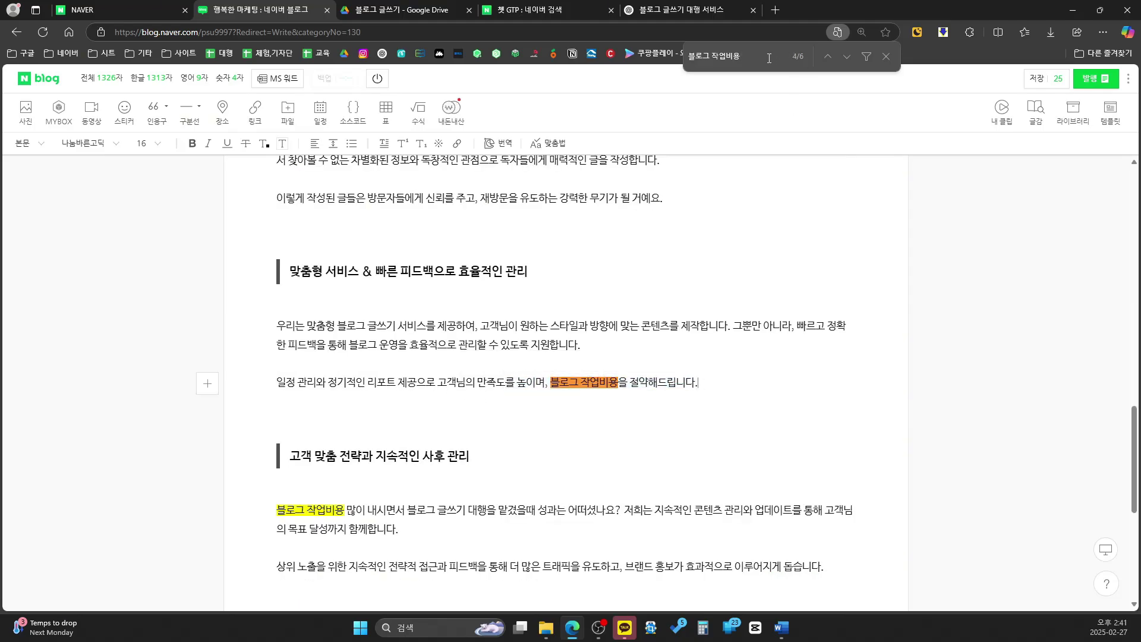
pyautogui.press('Return')
pyautogui.click(374, 510)
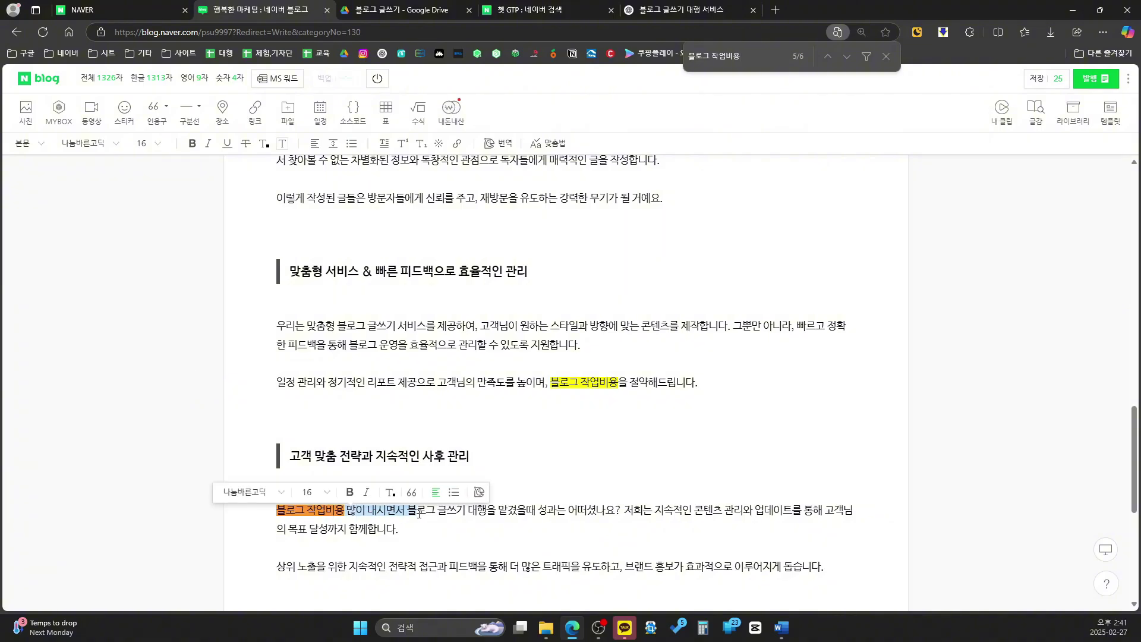
pyautogui.press('Return')
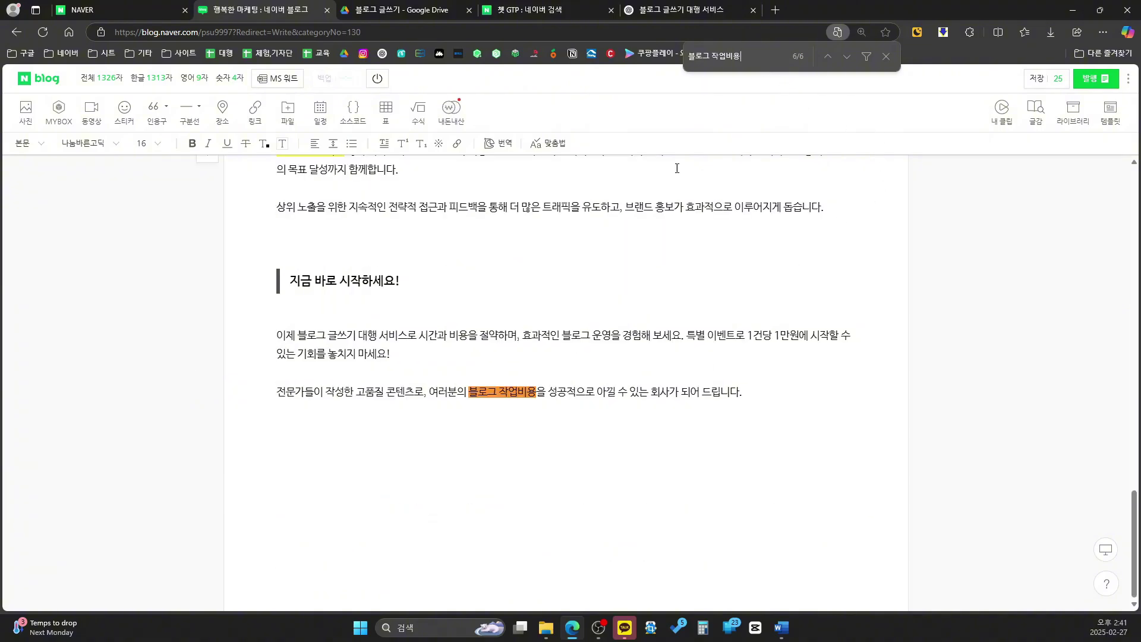
pyautogui.moveTo(436, 409); pyautogui.dragTo(629, 392)
pyautogui.click(631, 391)
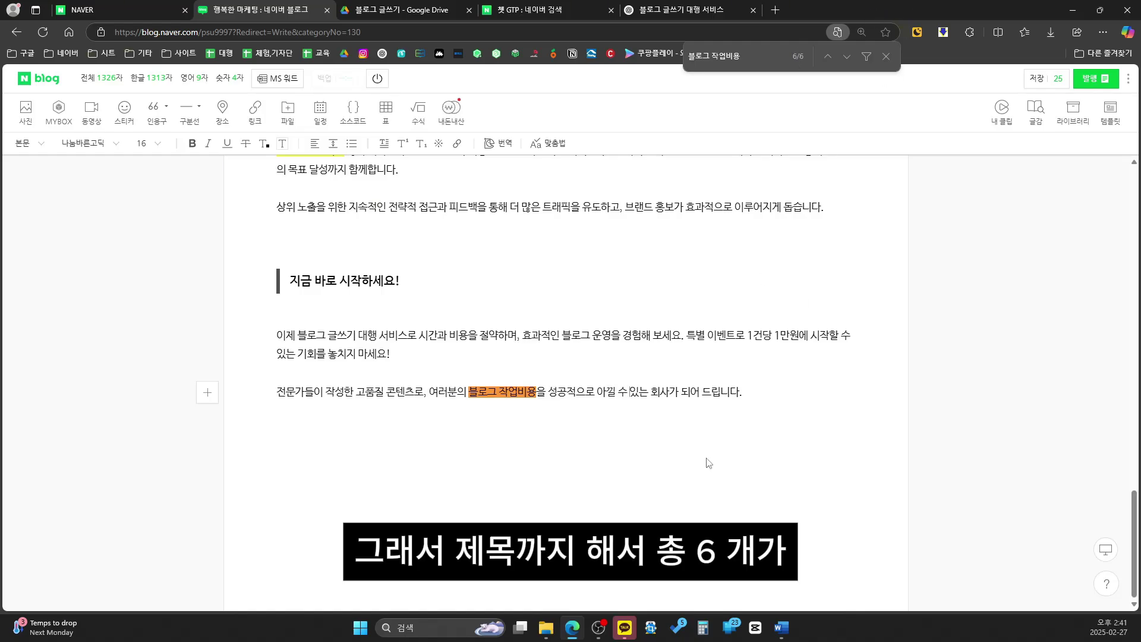
# Rerun the page search to confirm 블로그 작업비용 appears 6 times.
pyautogui.scroll(20, 702, 463)
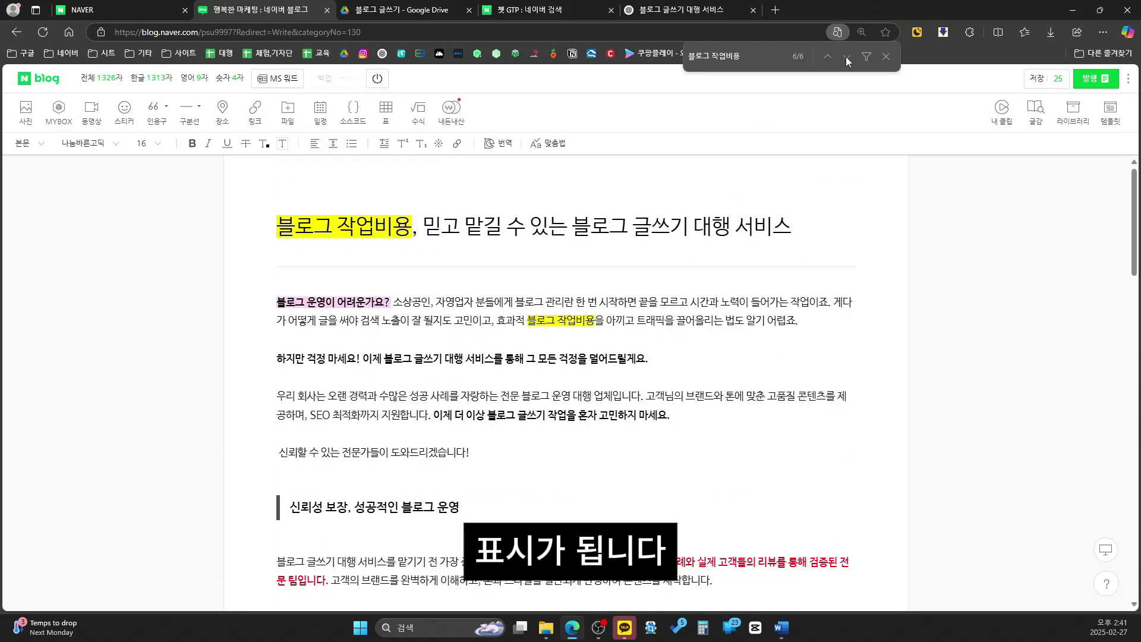
pyautogui.click(886, 55)
pyautogui.hotkey('ctrl', 'f')
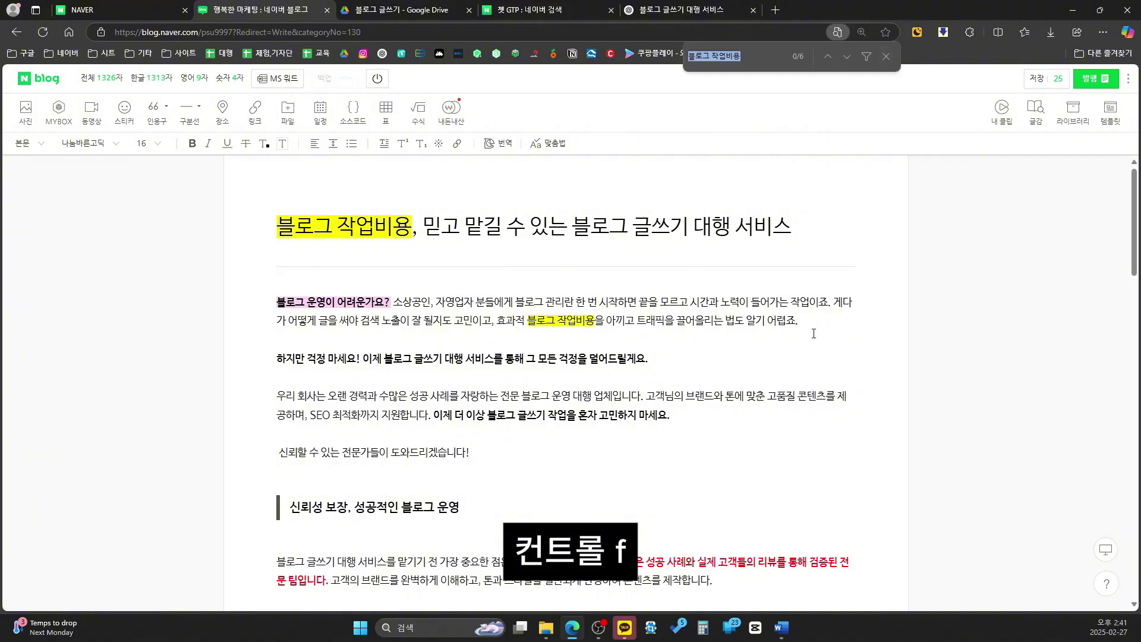
pyautogui.press('End')
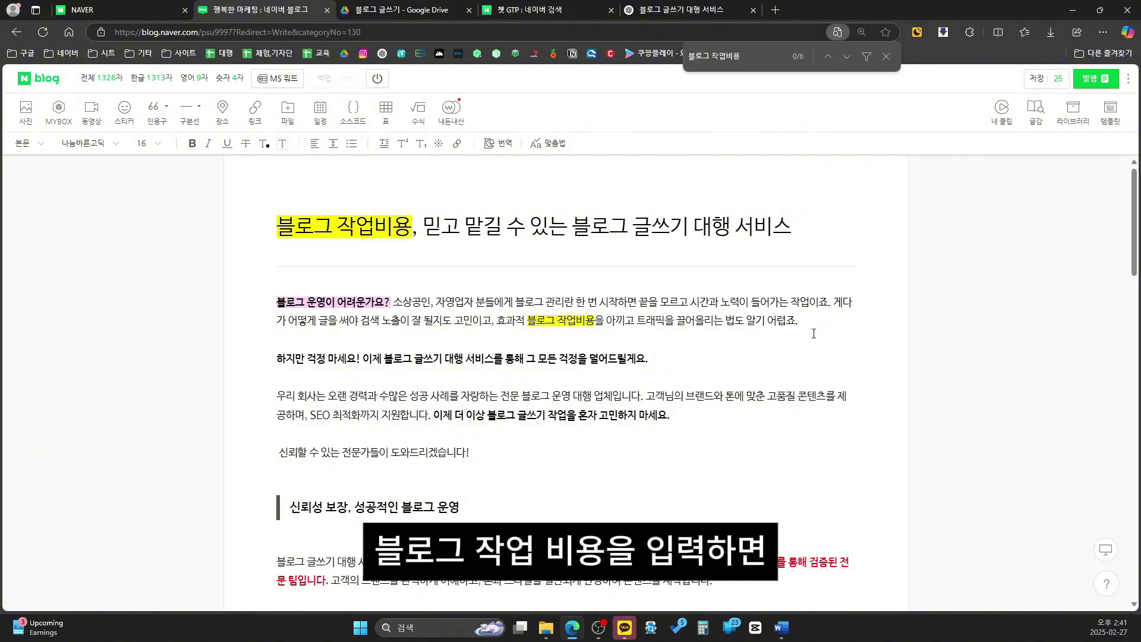
pyautogui.press('Return')
pyautogui.press('Return')
pyautogui.press('Return')
pyautogui.press('Return')
pyautogui.press('Return')
pyautogui.press('Return')
pyautogui.press('Return')
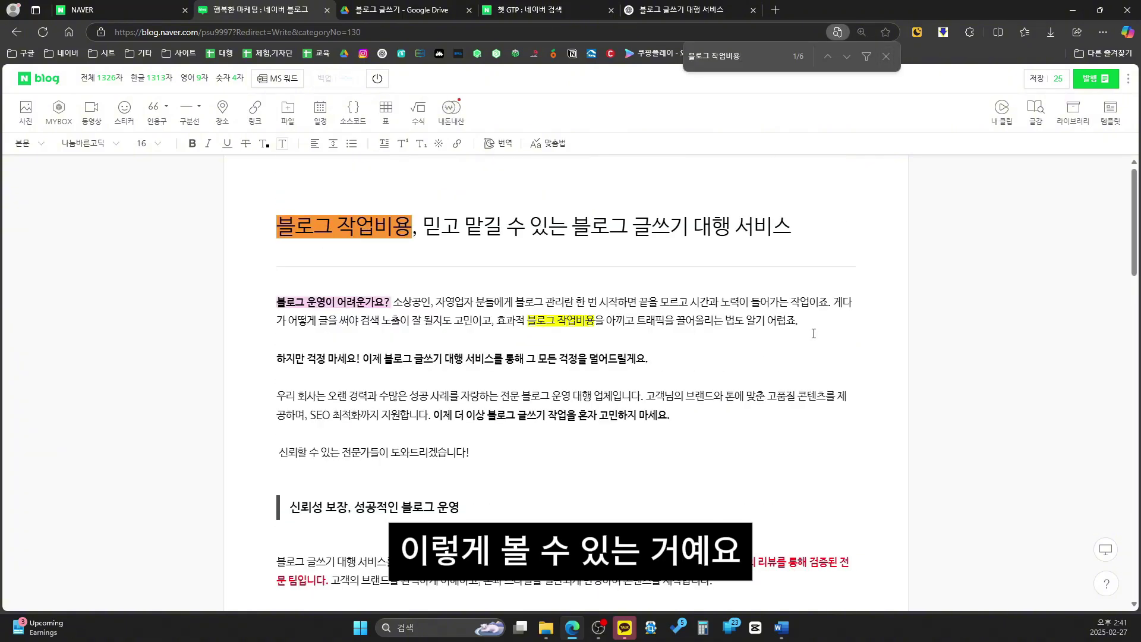
# Search Naver for 미리캔버스 and open the official MiriCanvas site.
pyautogui.click(524, 12)
pyautogui.moveTo(274, 88); pyautogui.dragTo(249, 95)
pyautogui.press('BackSpace')
pyautogui.press('BackSpace')
pyautogui.press('BackSpace')
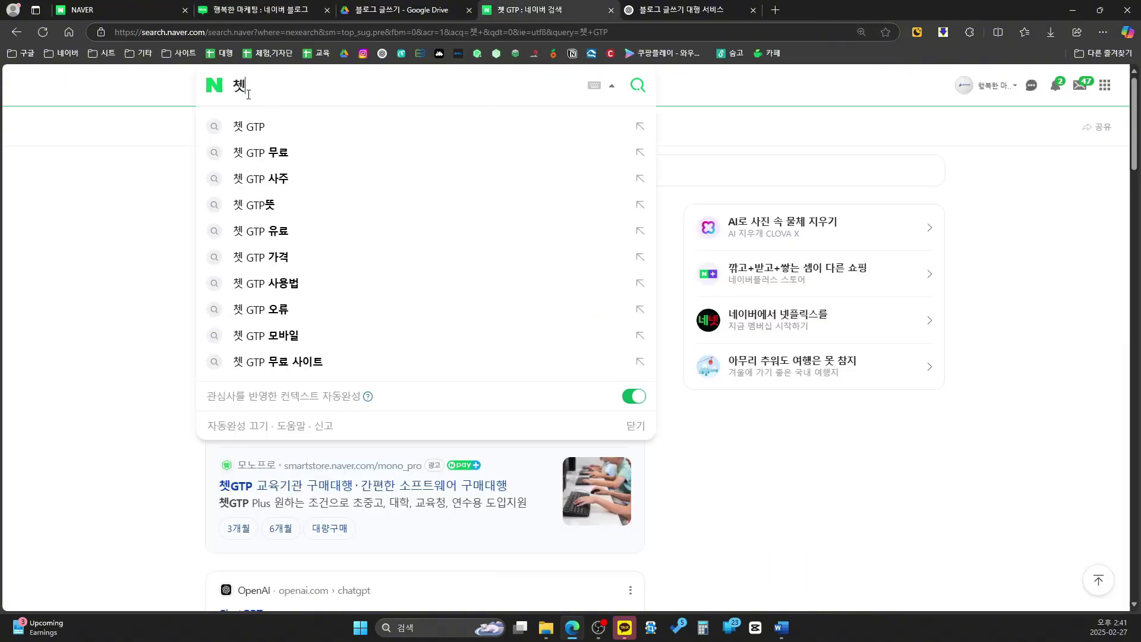
pyautogui.write('미리캔')
pyautogui.write('버스')
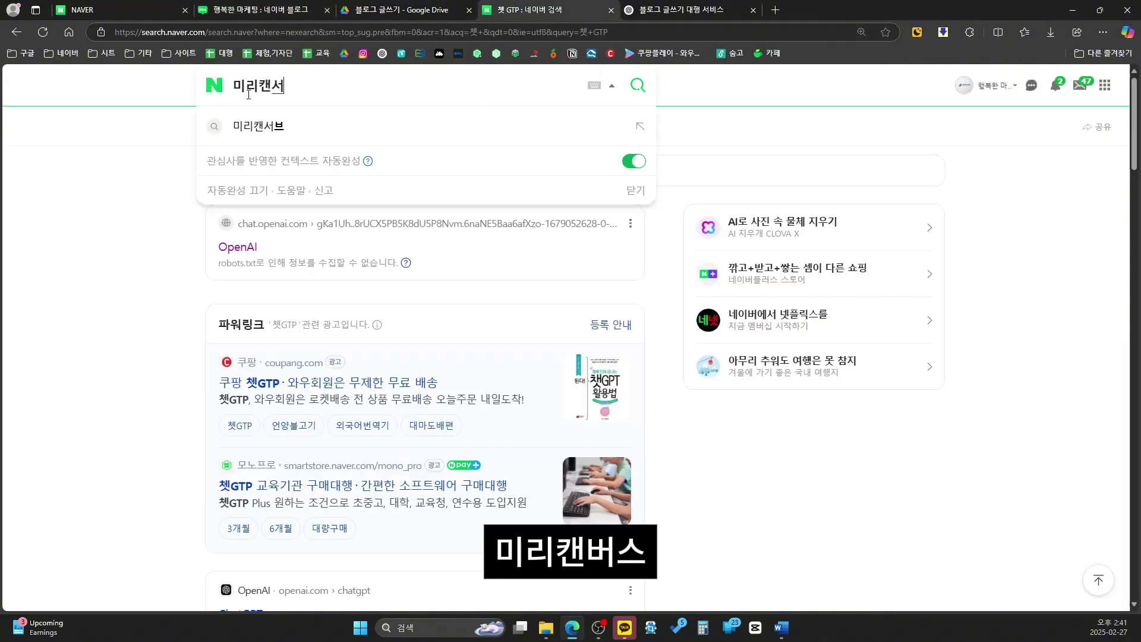
pyautogui.press('Return')
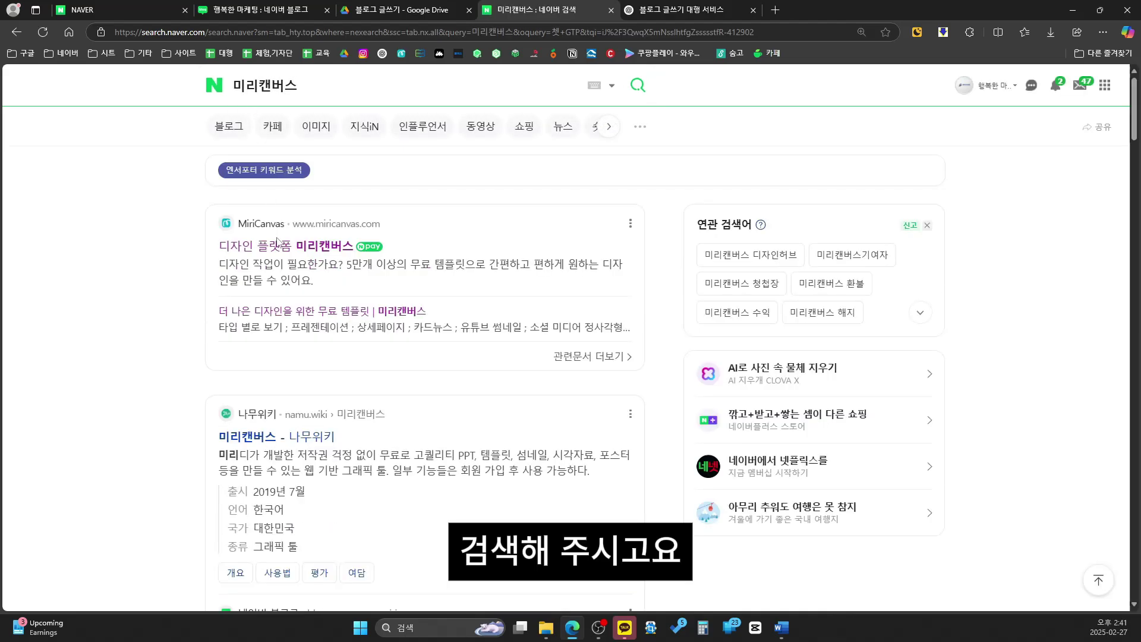
pyautogui.click(278, 246)
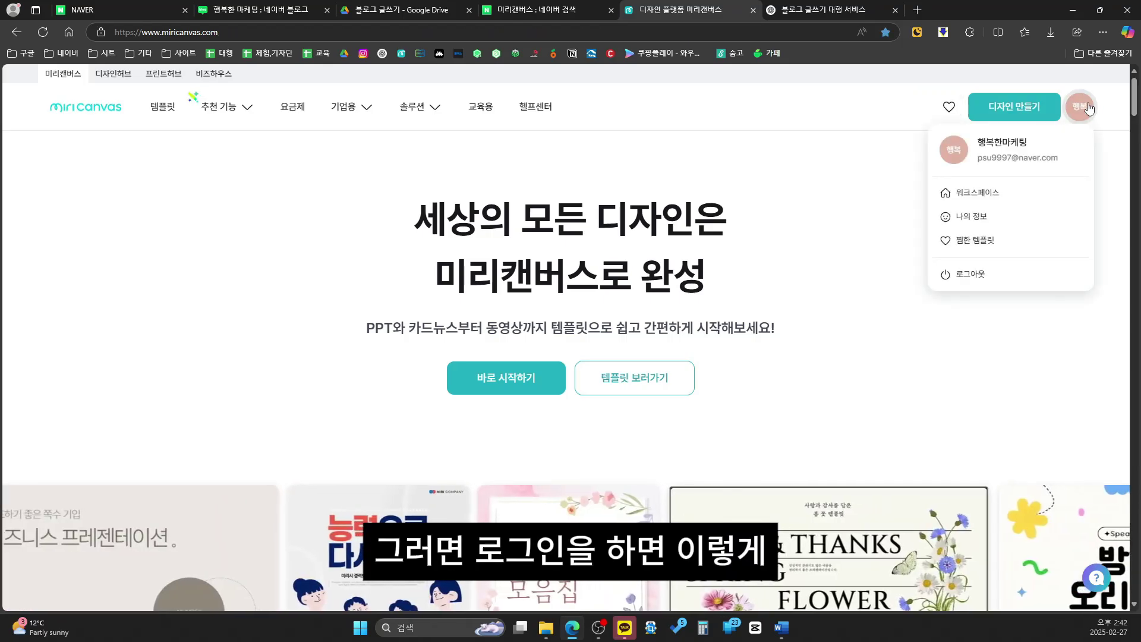
# Start a new blank design from the MiriCanvas homepage.
pyautogui.click(1034, 109)
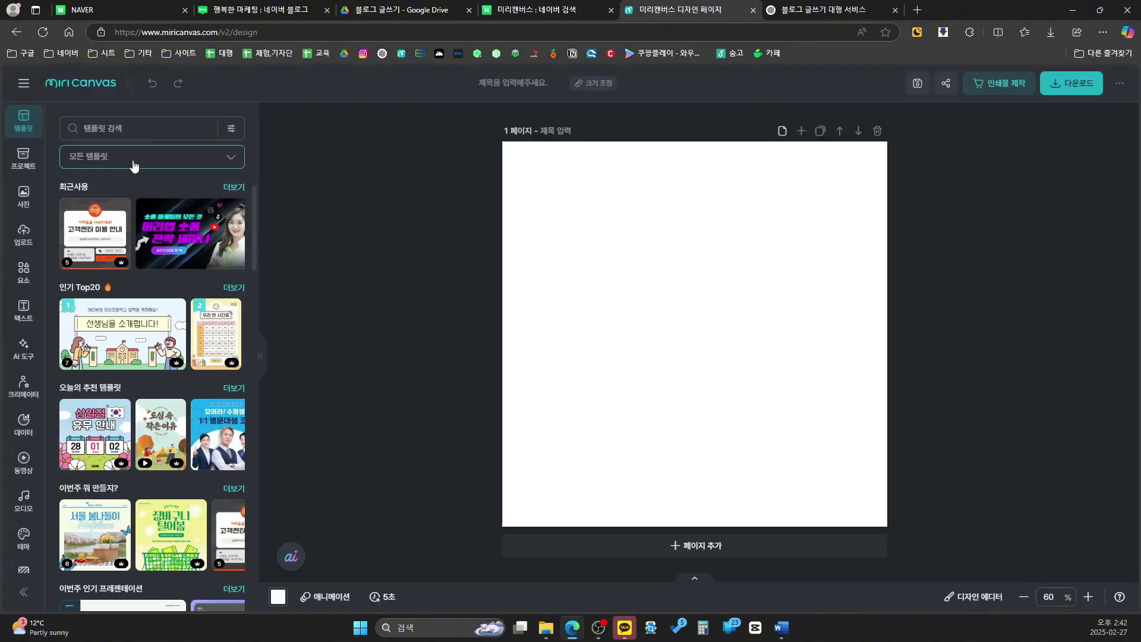
# Filter templates to 카드뉴스 and apply 하늘색 모던 브랜딩 템플릿 홍보 over the blank page.
pyautogui.click(134, 165)
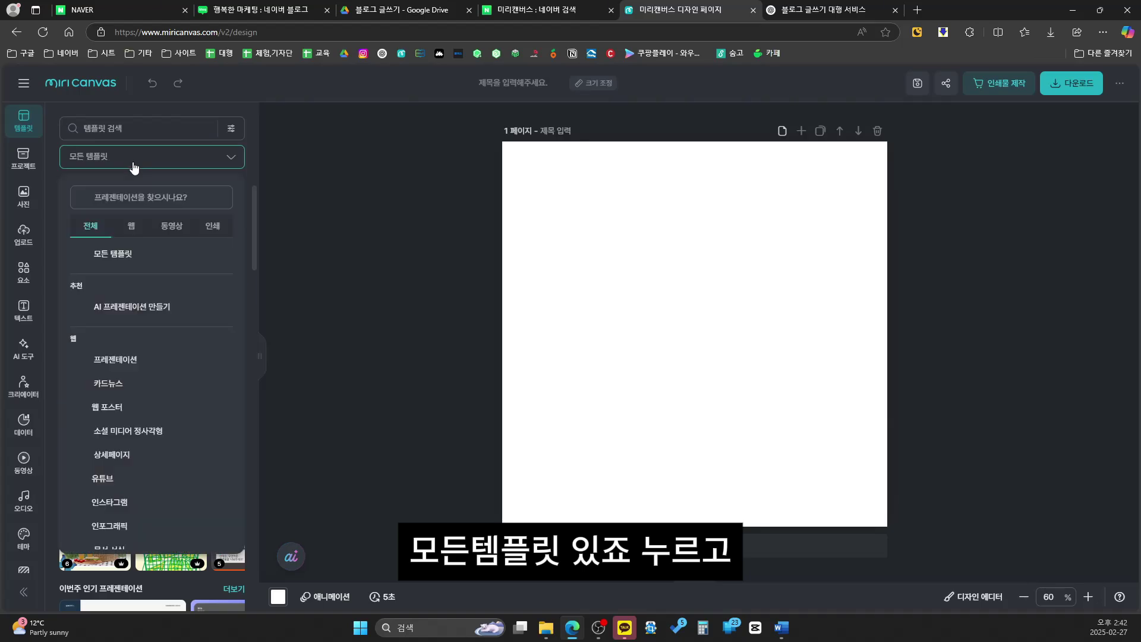
pyautogui.click(150, 384)
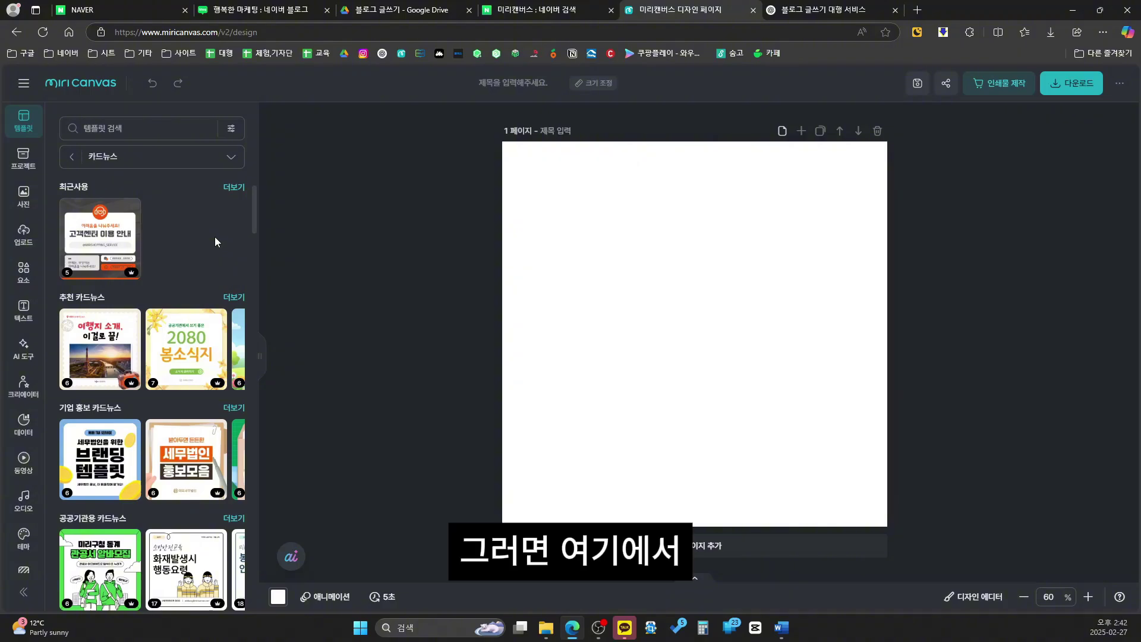
pyautogui.scroll(-2, 216, 237)
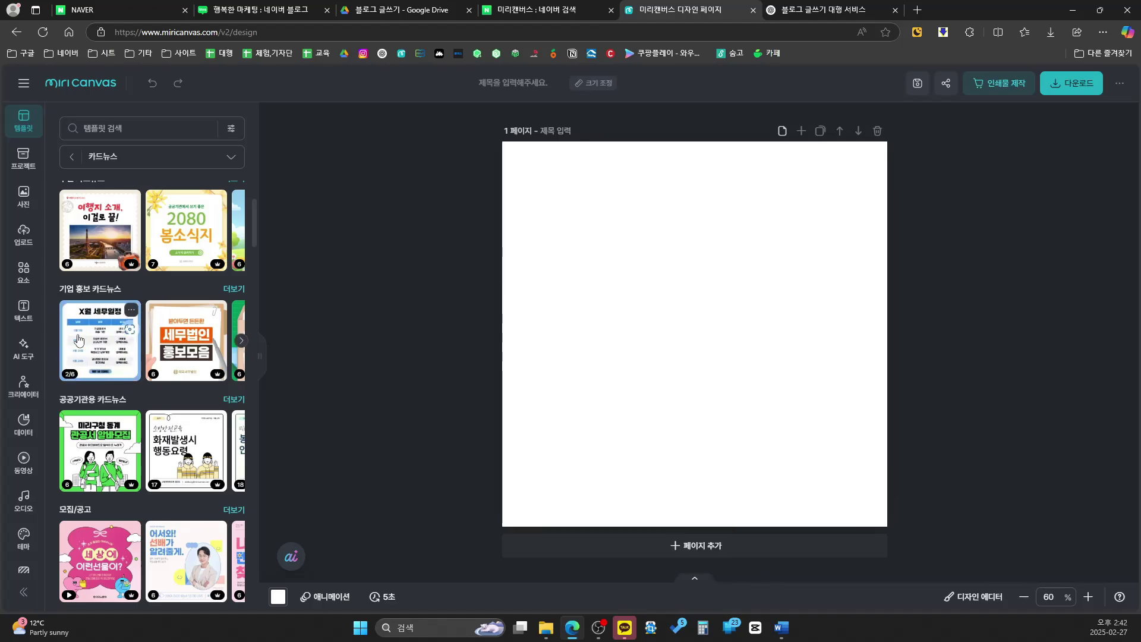
pyautogui.click(78, 340)
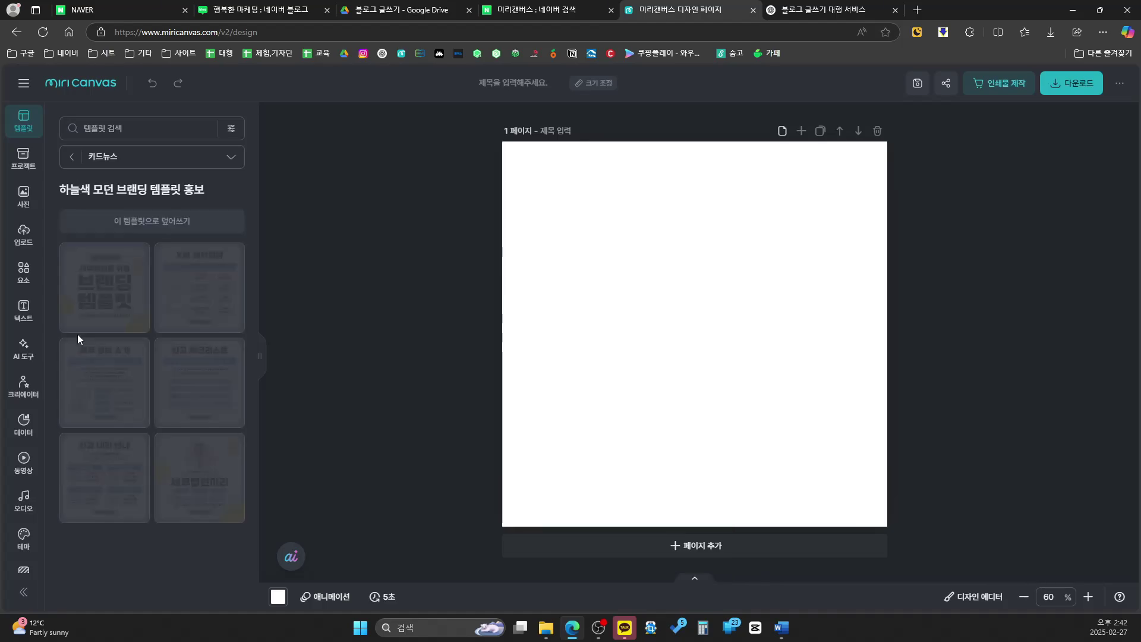
pyautogui.click(180, 222)
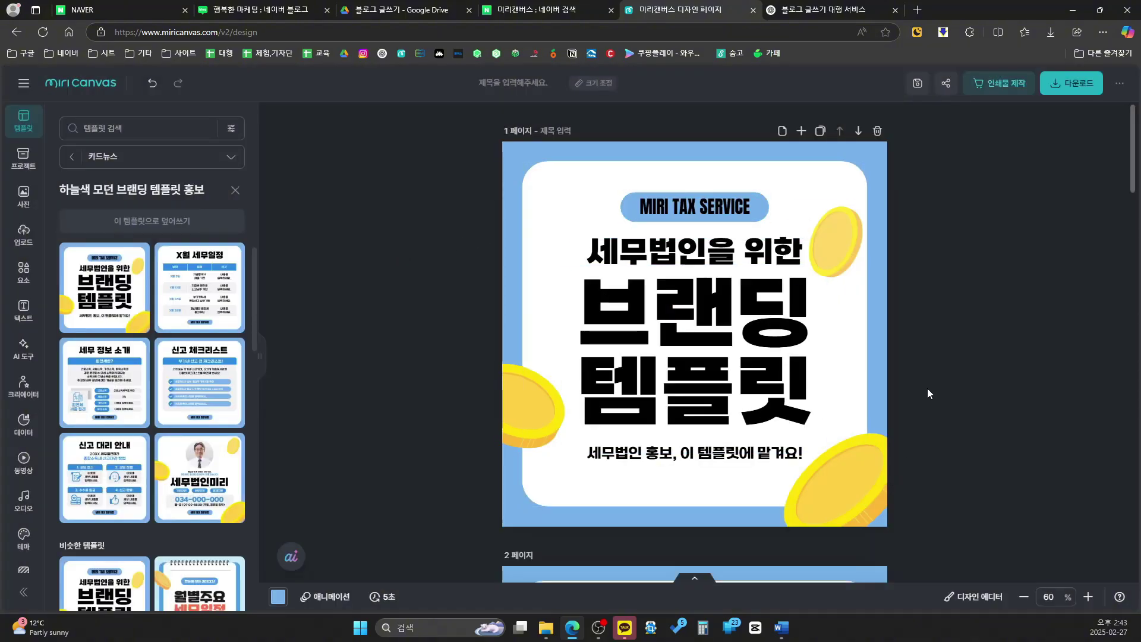
# Replace the cover's MIRI TAX SERVICE badge text with 행복한 마케팅.
pyautogui.scroll(-4, 932, 362)
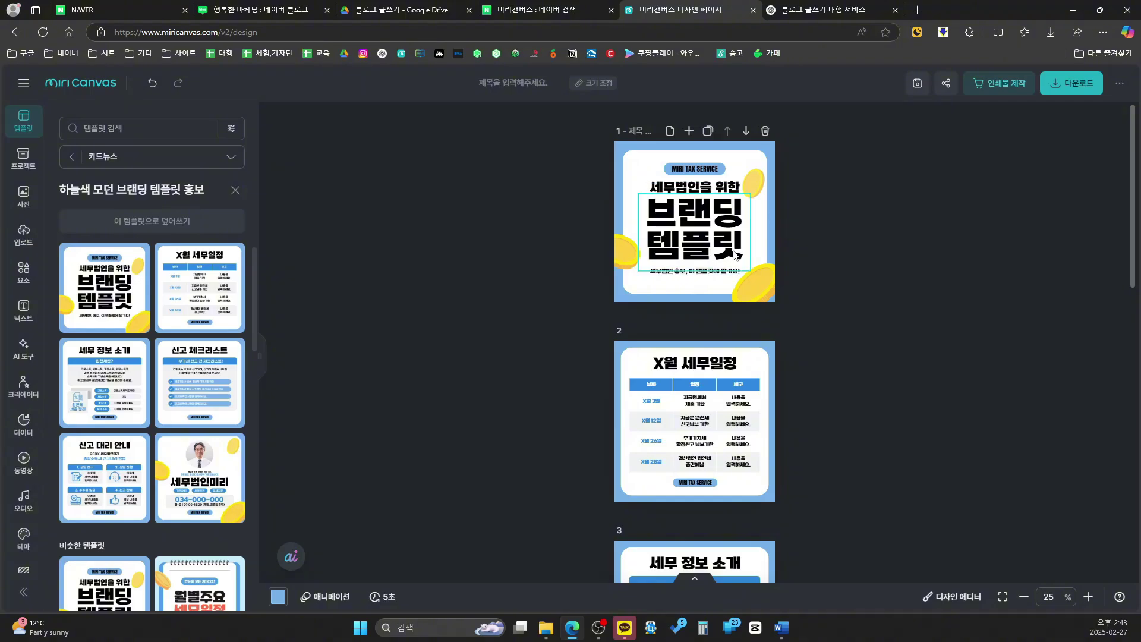
pyautogui.scroll(3, 703, 229)
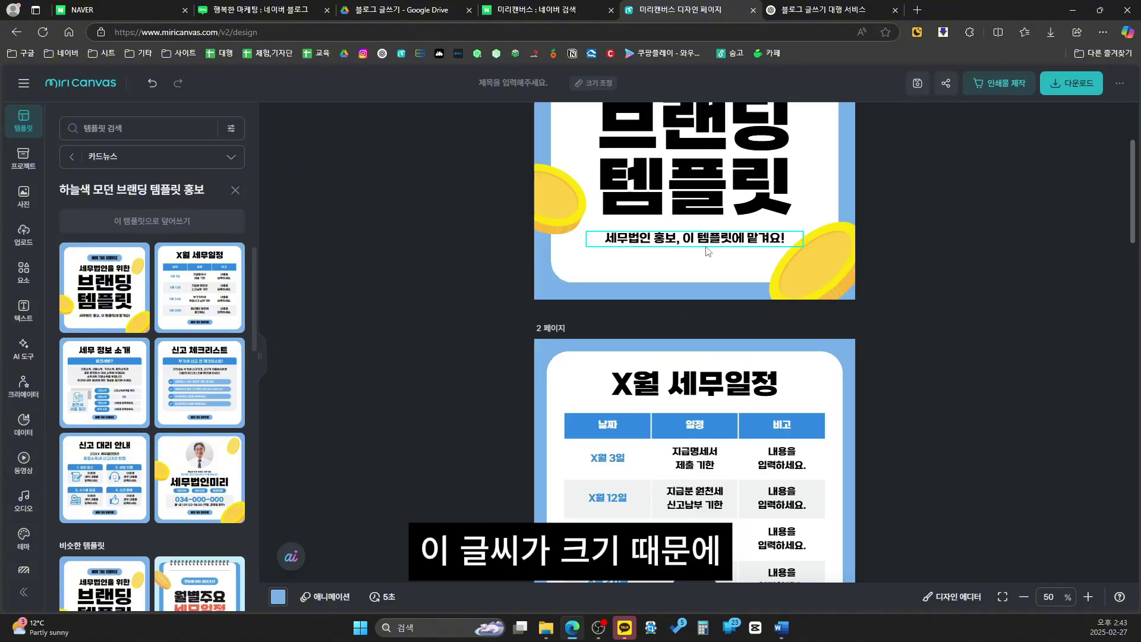
pyautogui.scroll(3, 707, 249)
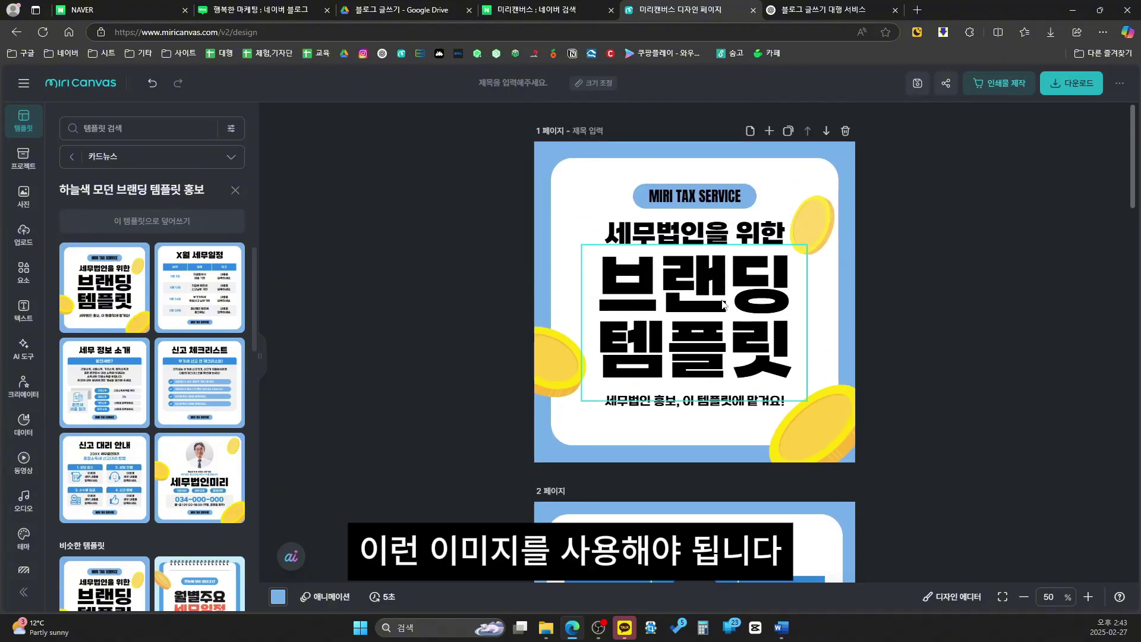
pyautogui.click(713, 234)
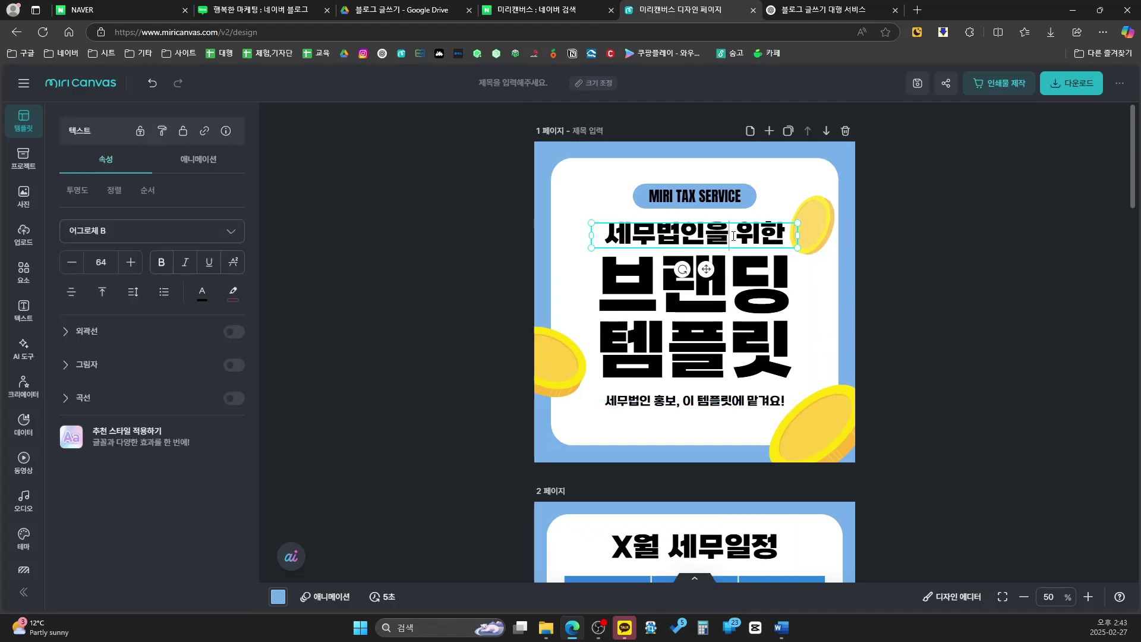
pyautogui.click(833, 284)
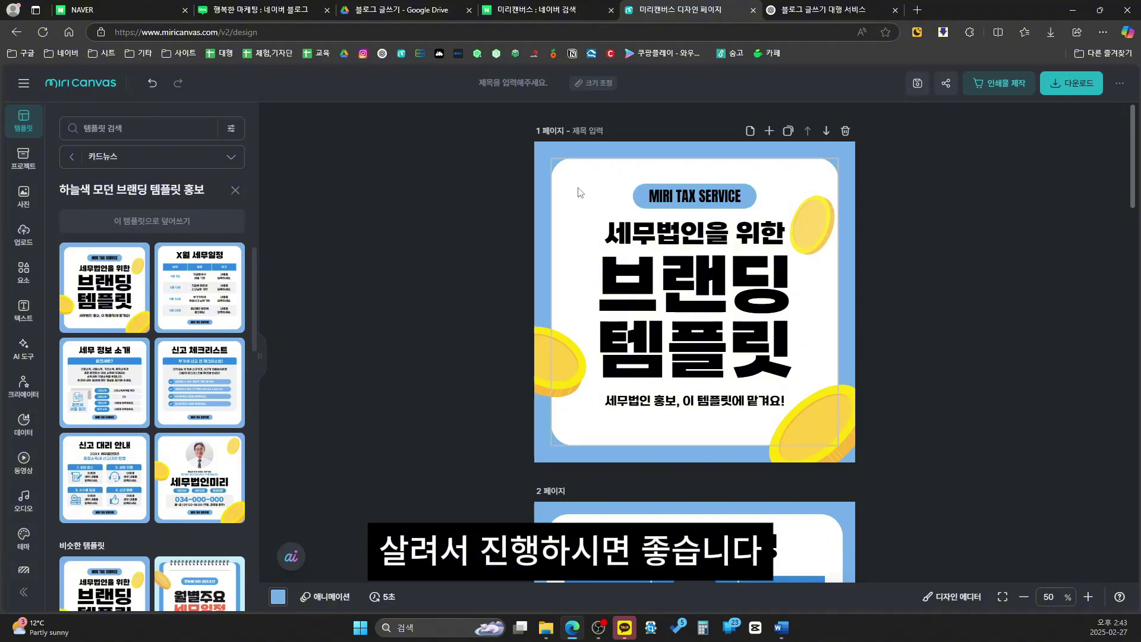
pyautogui.doubleClick(725, 199)
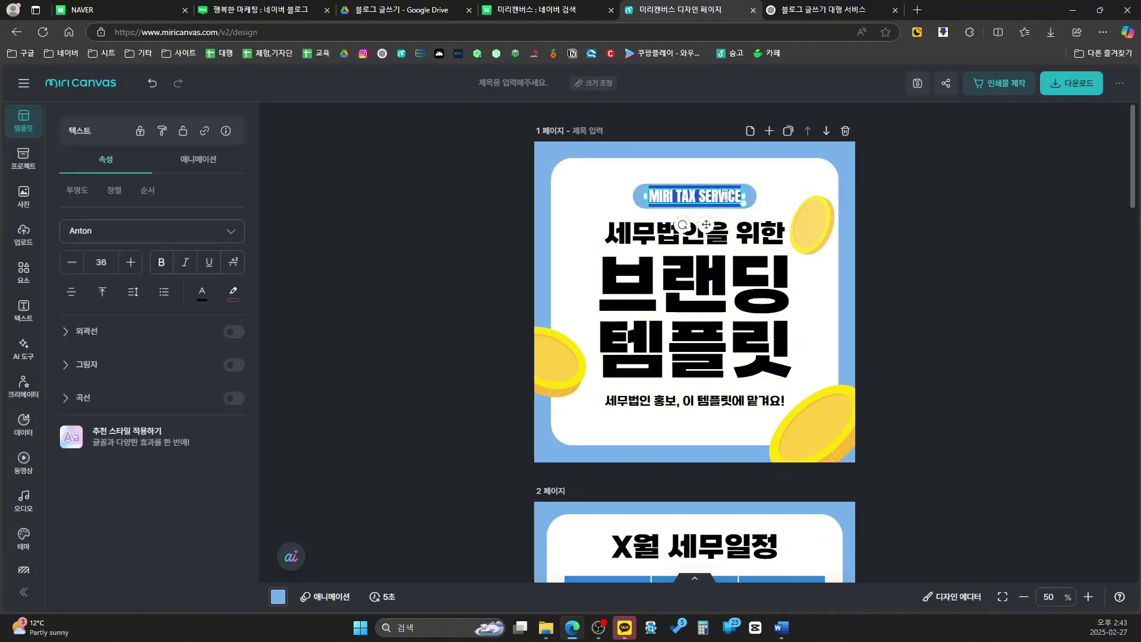
pyautogui.write('행복한 마케팅')
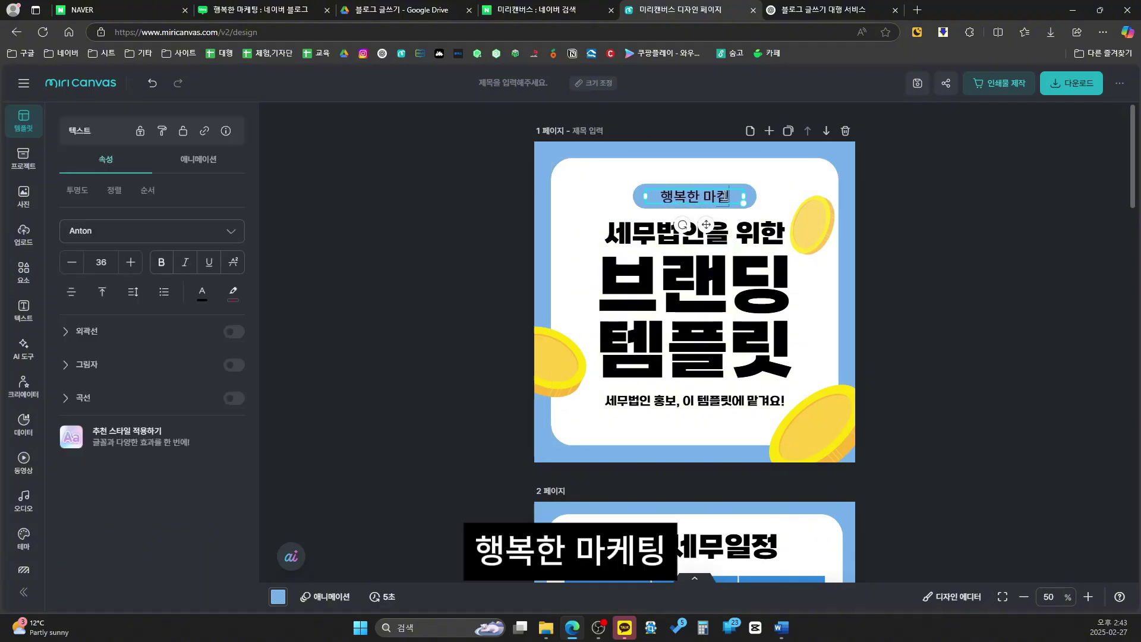
pyautogui.click(932, 273)
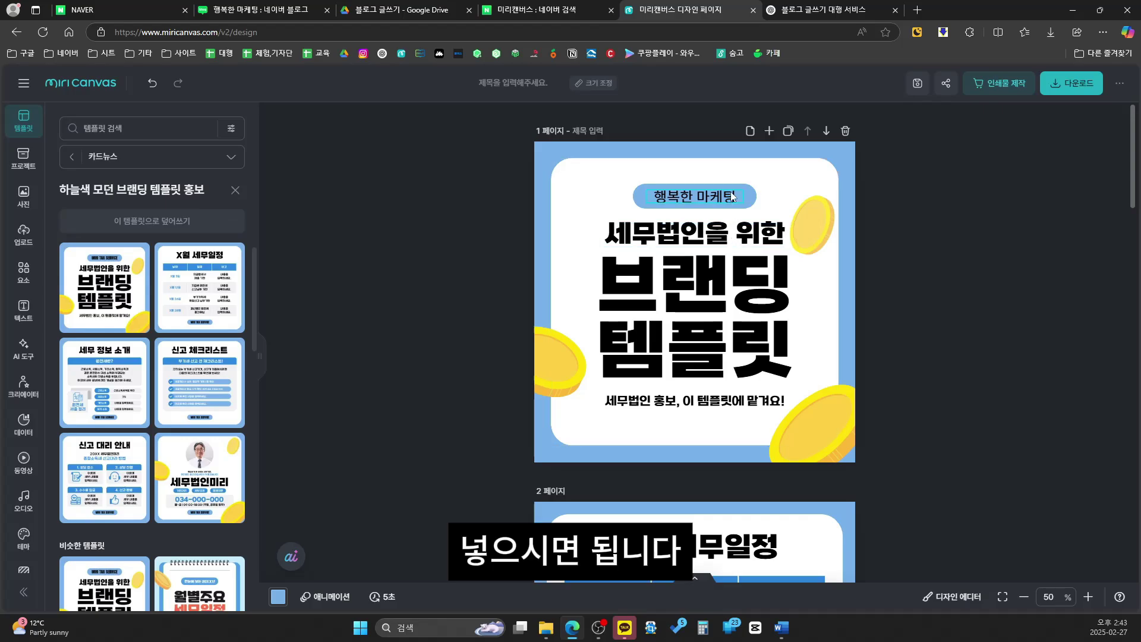
# Change the cover headline 세무법인을 위한 to 소상공인을 위한.
pyautogui.doubleClick(721, 239)
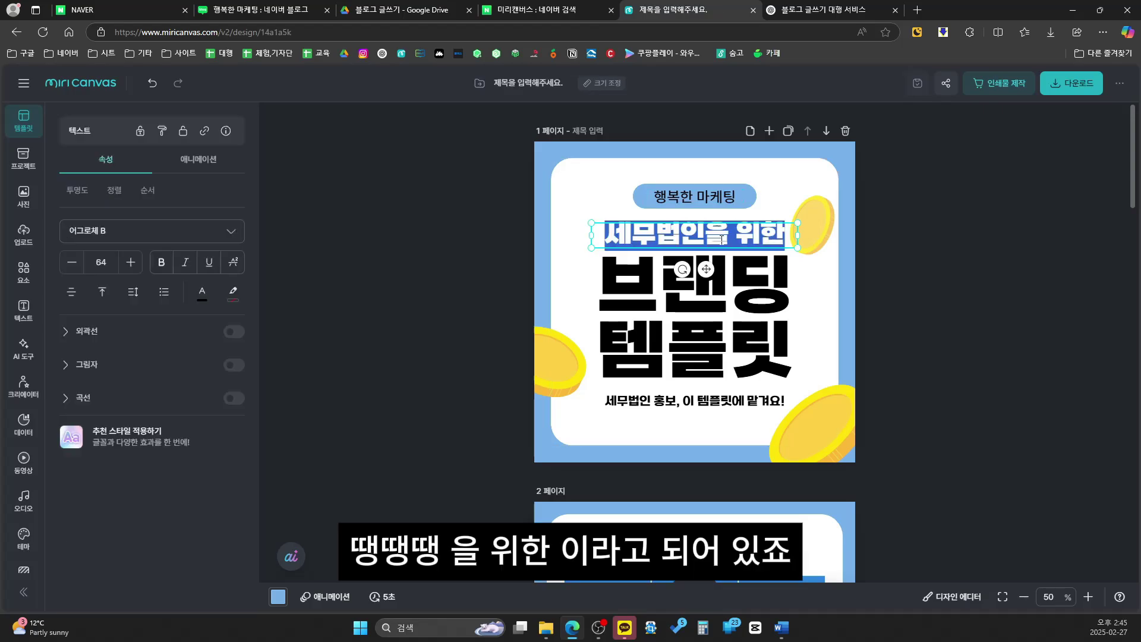
pyautogui.write('소상공인을 위한')
pyautogui.click(950, 248)
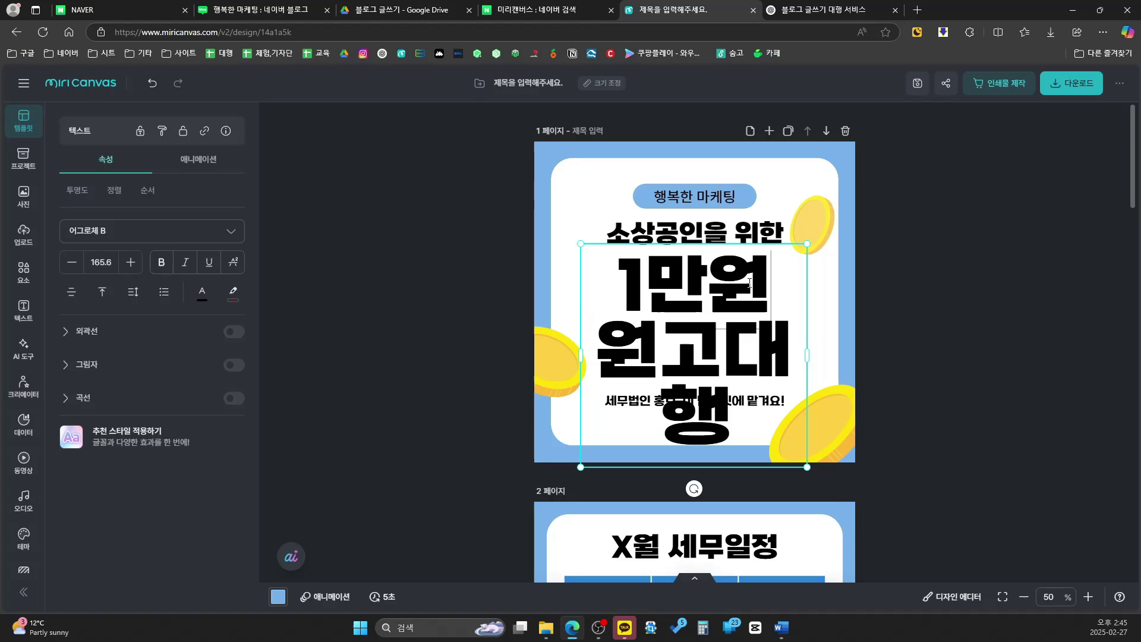
pyautogui.moveTo(598, 348); pyautogui.dragTo(731, 416)
pyautogui.click(72, 263)
pyautogui.click(903, 303)
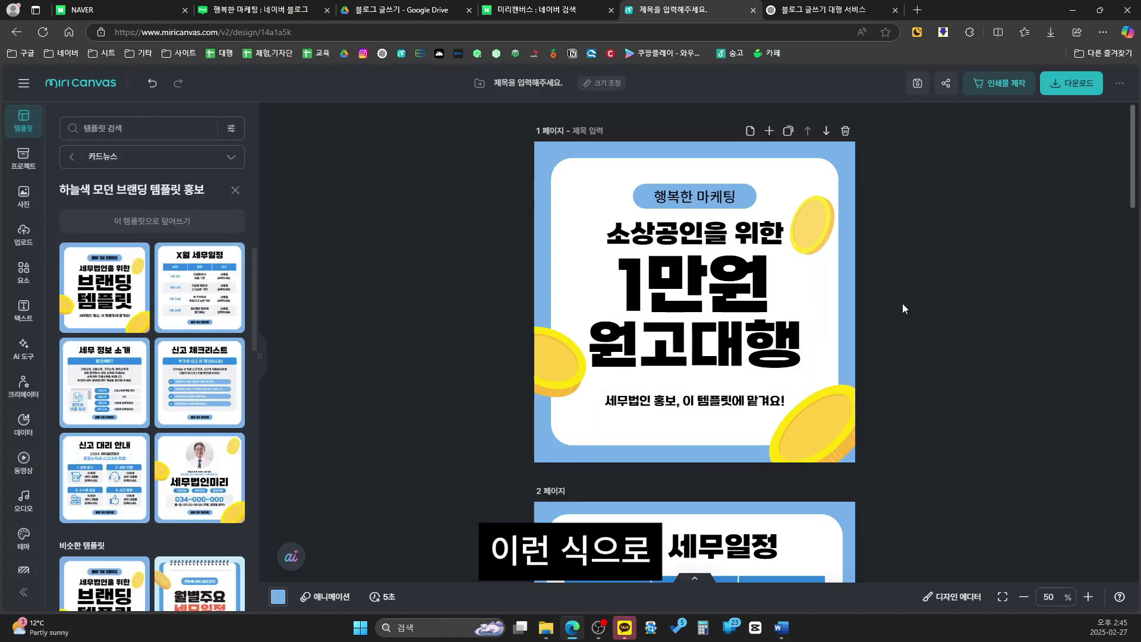
# Color the word 1만원 in the 1만원 원고대행 heading dark green.
pyautogui.click(654, 284)
pyautogui.doubleClick(654, 283)
pyautogui.moveTo(770, 291); pyautogui.dragTo(541, 272)
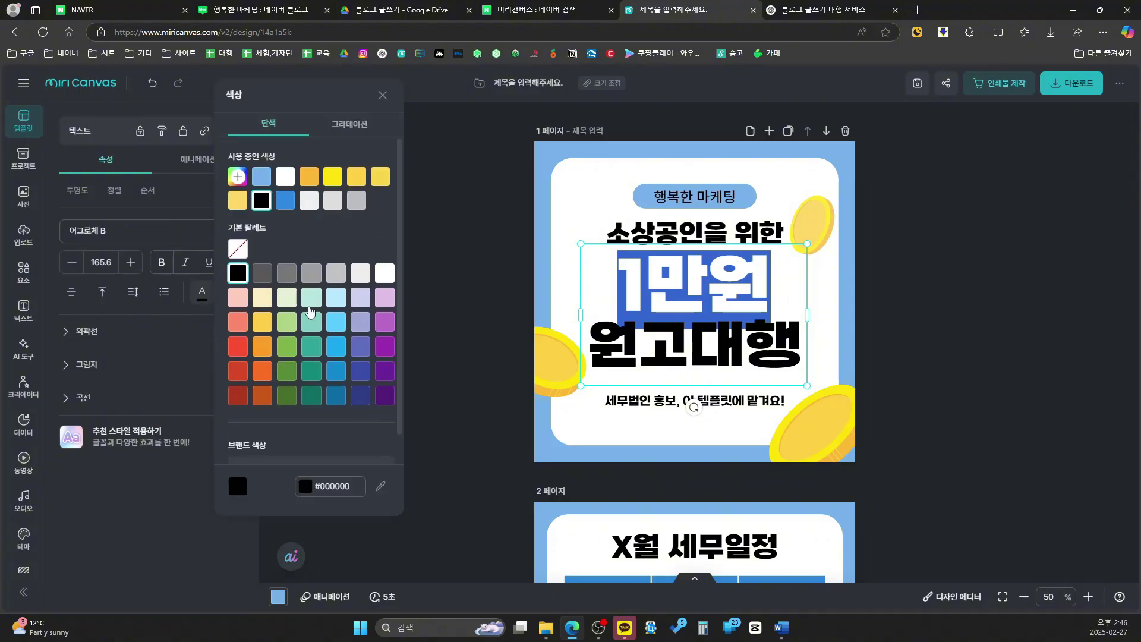
pyautogui.click(286, 371)
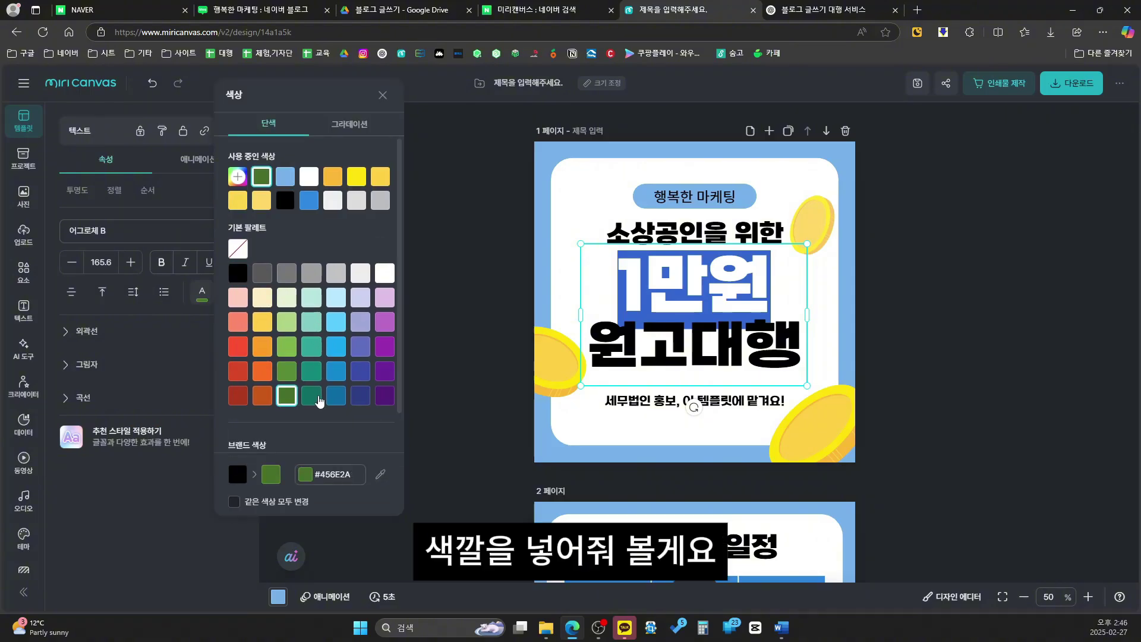
pyautogui.click(851, 348)
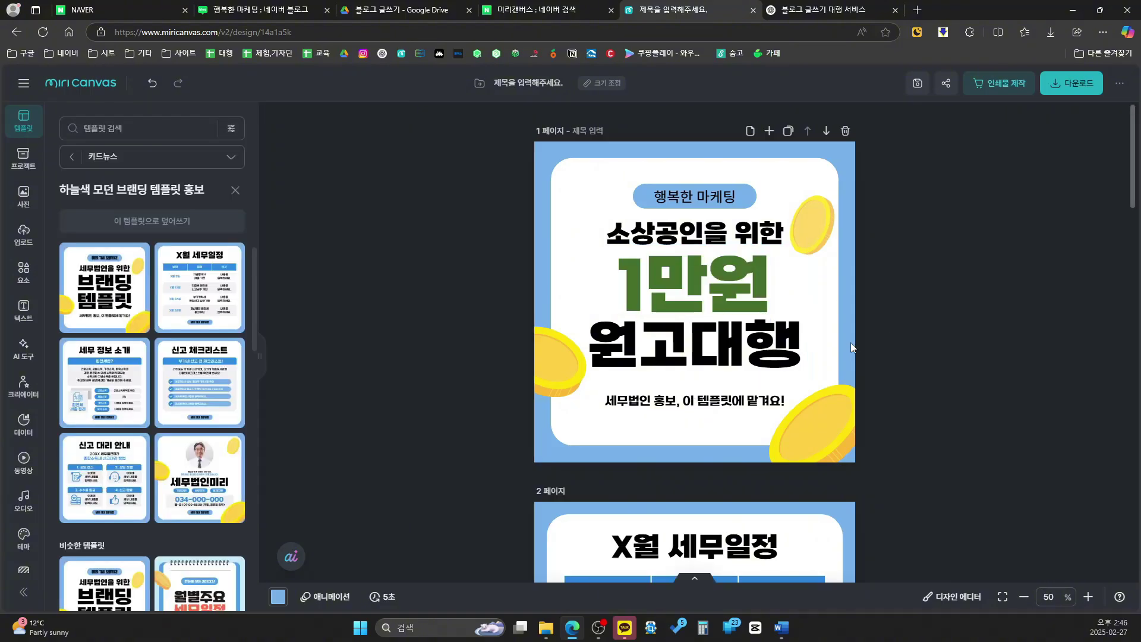
# Change the tagline under the heading to 저렴하지만 퀄리티는 높습니다!
pyautogui.doubleClick(635, 400)
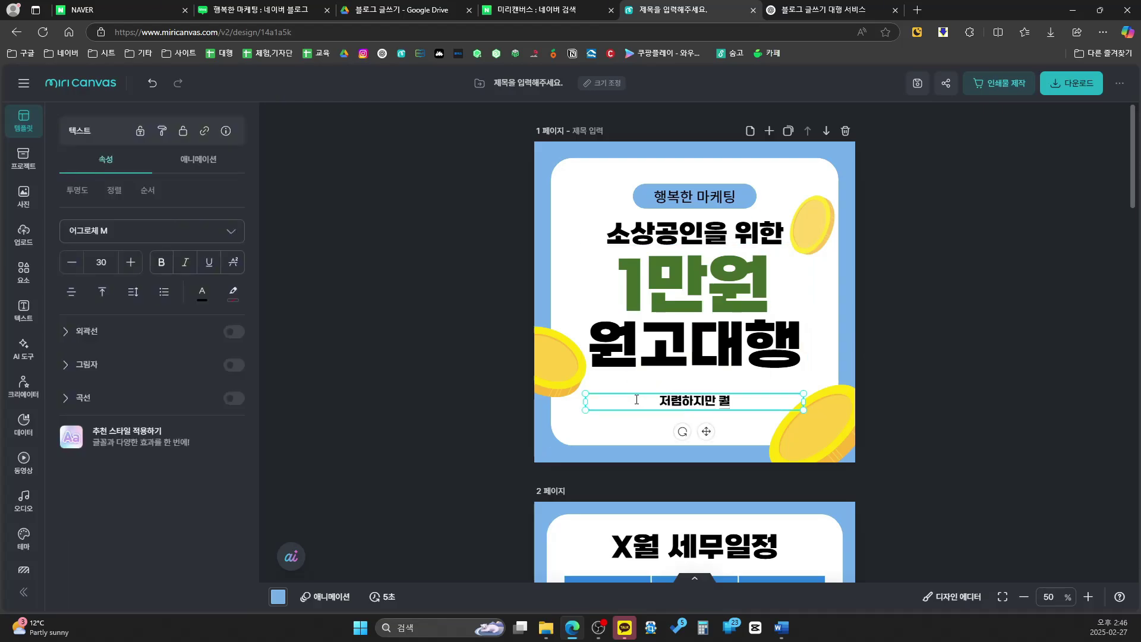
pyautogui.write('!')
pyautogui.click(679, 181)
# Delete the schedule table from page 2.
pyautogui.click(669, 202)
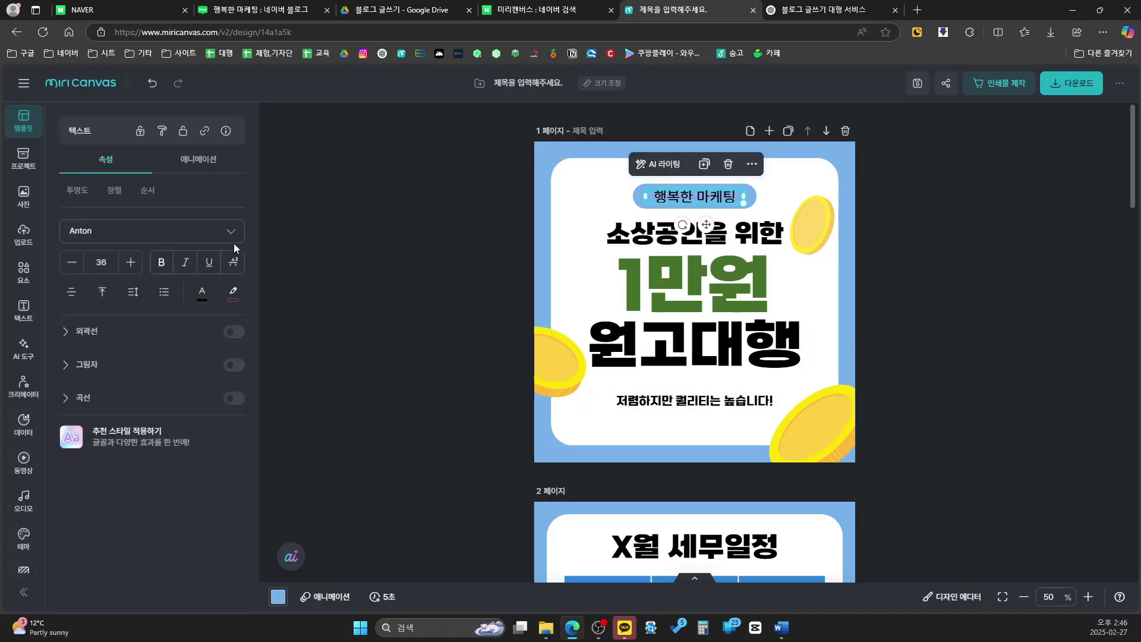
pyautogui.click(840, 295)
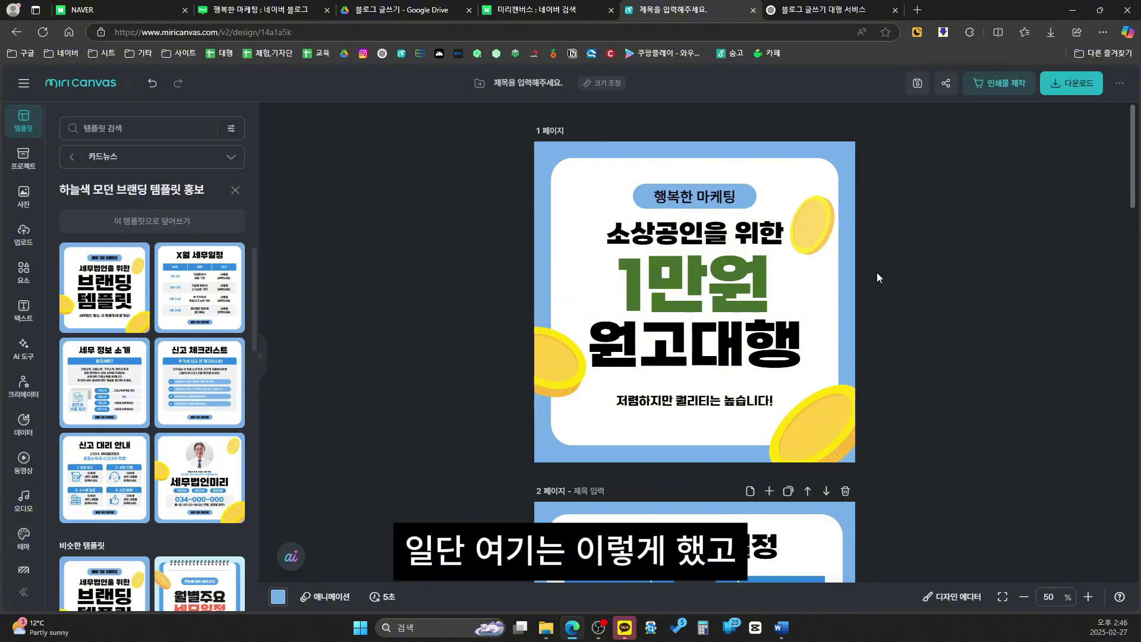
pyautogui.scroll(-5, 876, 274)
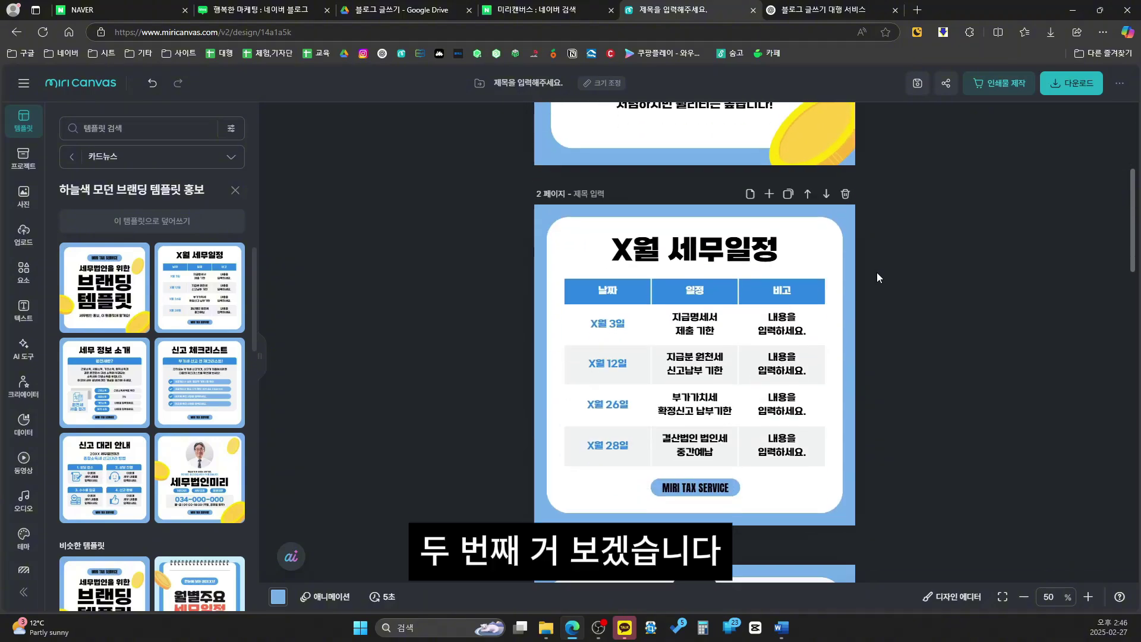
pyautogui.click(705, 314)
pyautogui.press('Delete')
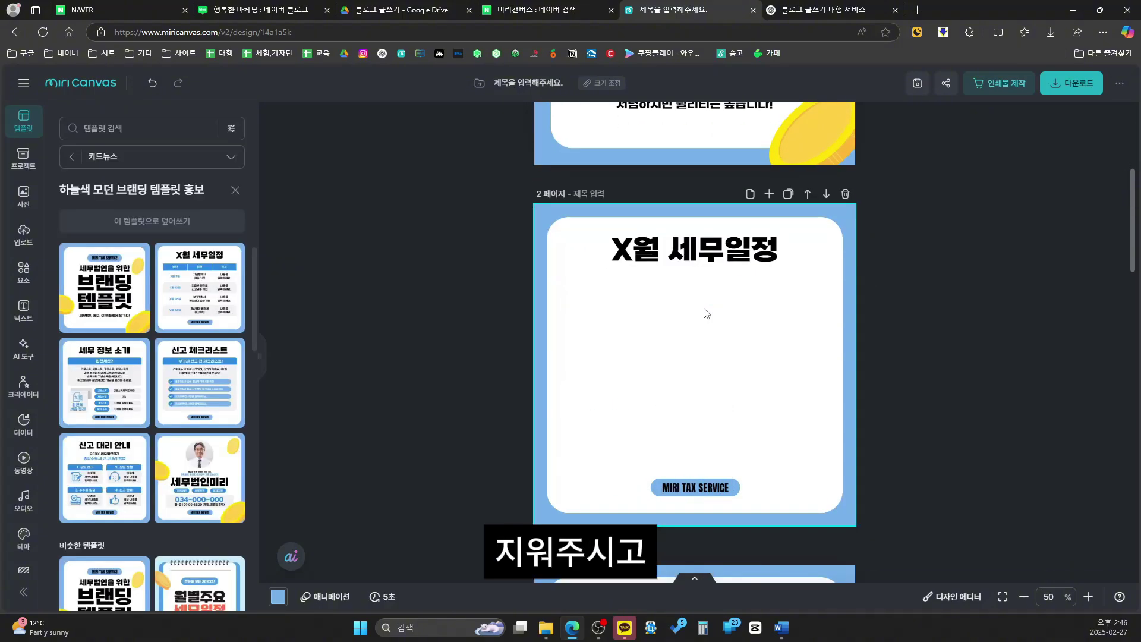
# Retitle page 2 as 서비스 안내 and delete its bottom MIRI TAX SERVICE label.
pyautogui.click(673, 259)
pyautogui.click(673, 258)
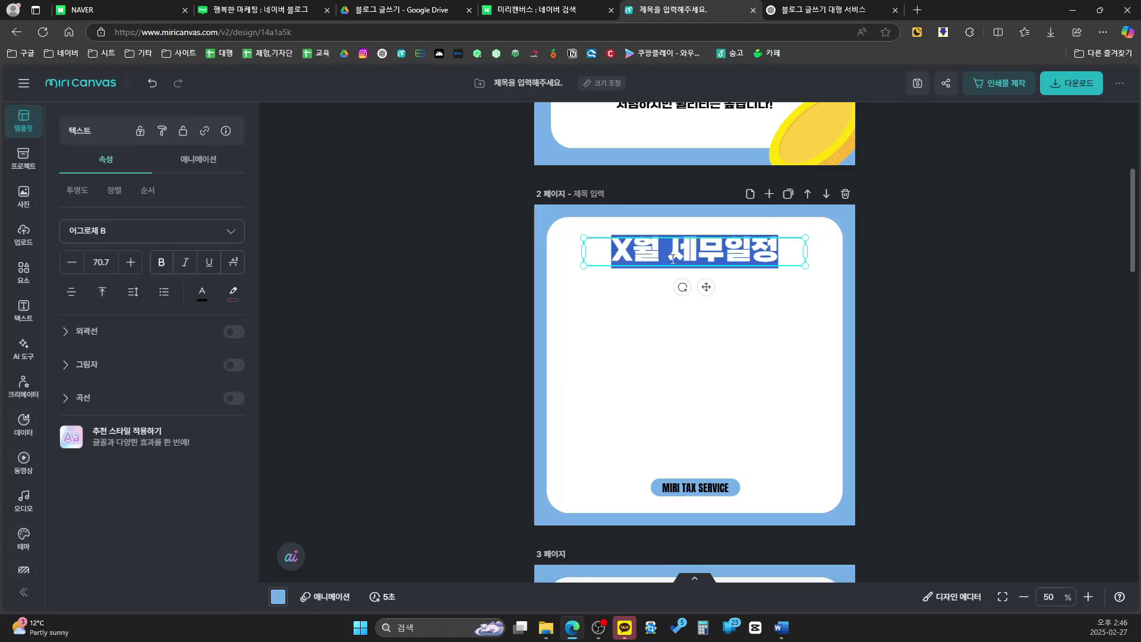
pyautogui.write('해')
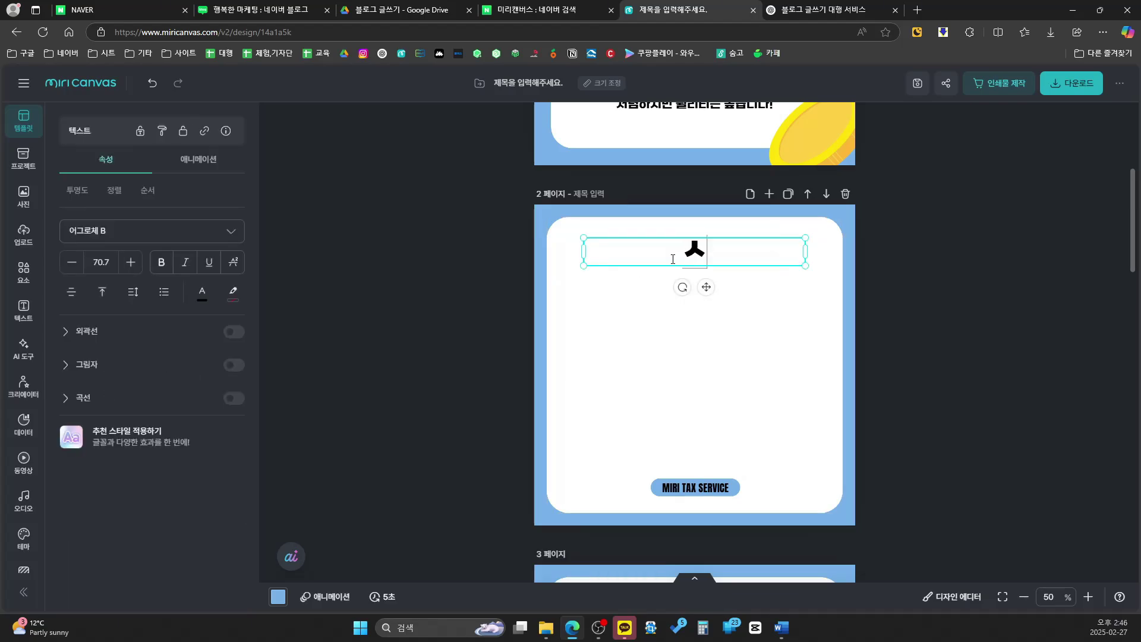
pyautogui.write('서비스 안내')
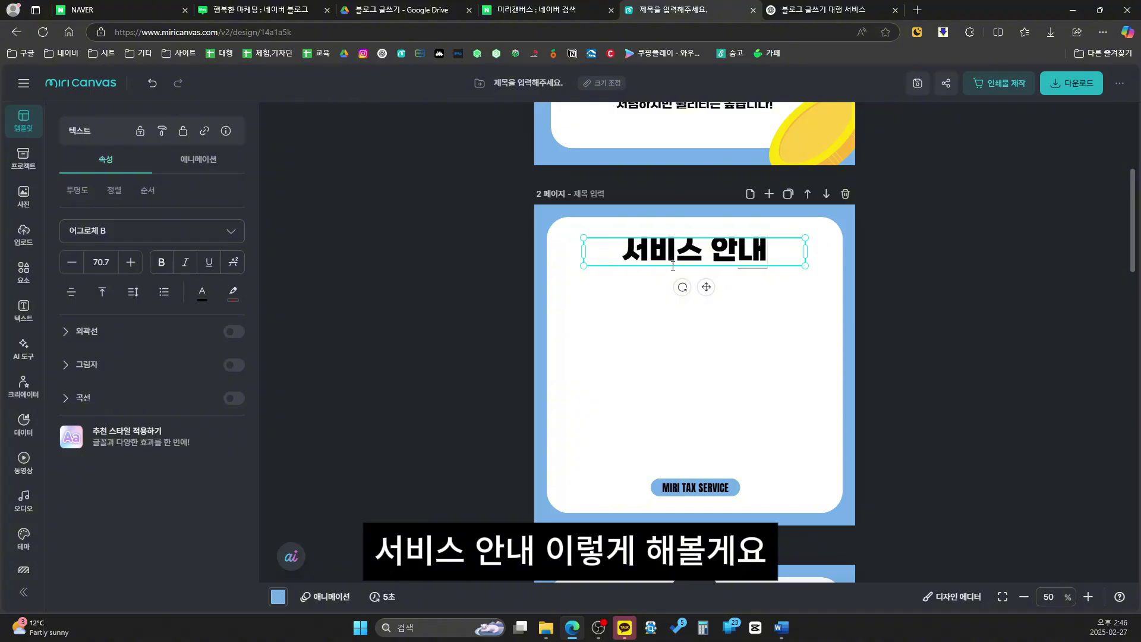
pyautogui.click(964, 454)
pyautogui.click(688, 488)
pyautogui.press('Delete')
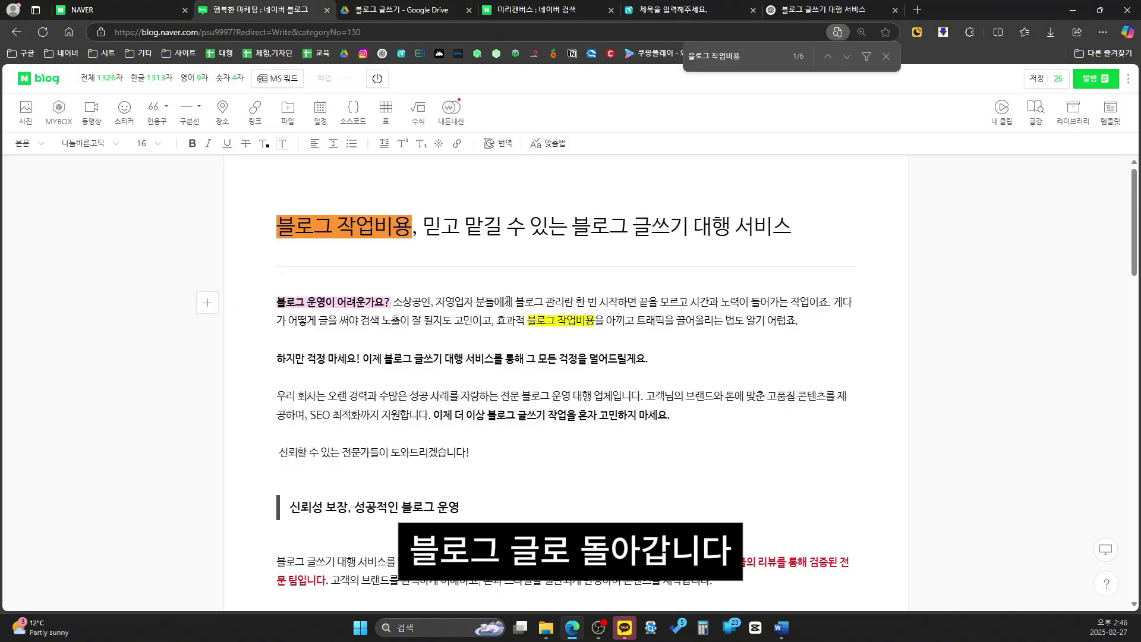
# Paste the blog heading 신뢰성 보장, 성공적인 블로그 운영 as page 2's title, shifted slightly lower.
pyautogui.scroll(-4, 507, 300)
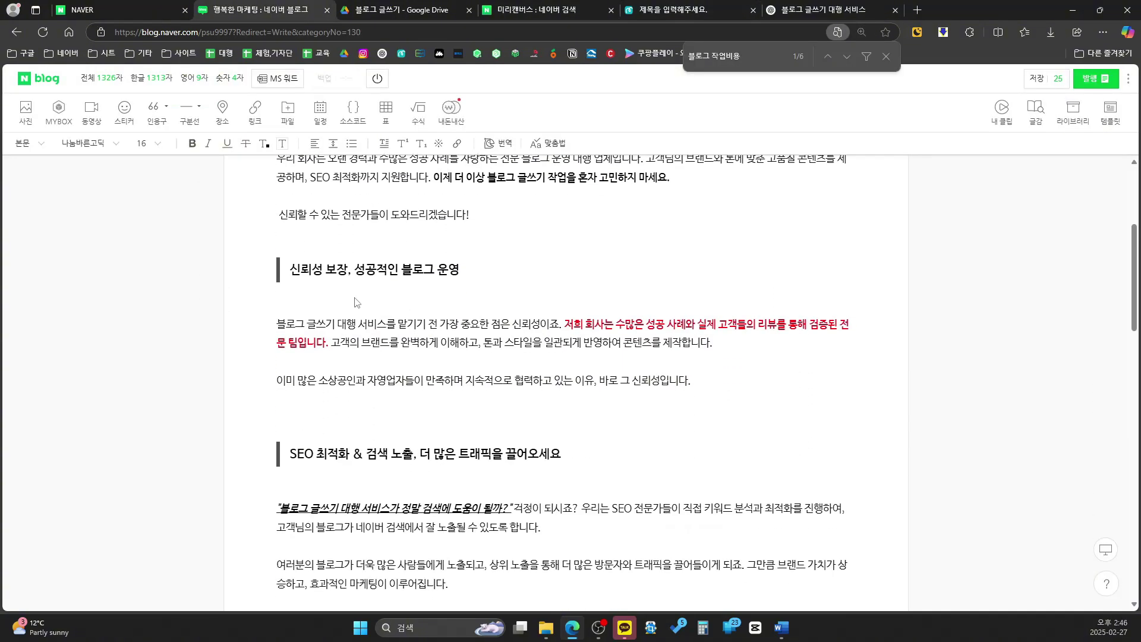
pyautogui.moveTo(288, 269); pyautogui.dragTo(338, 273)
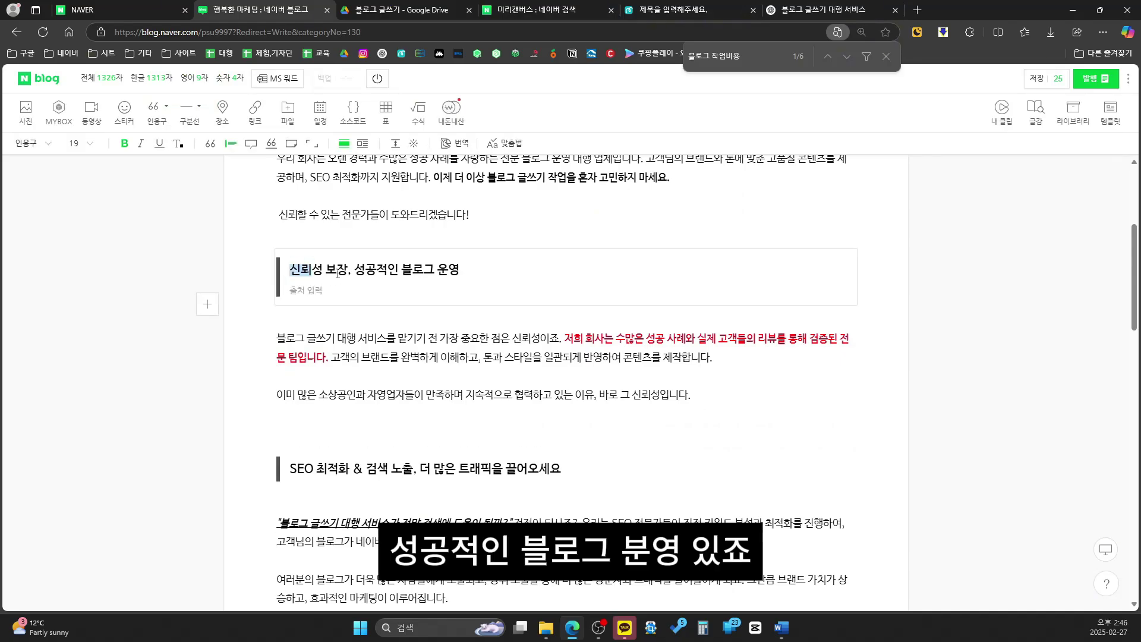
pyautogui.click(678, 10)
pyautogui.click(708, 311)
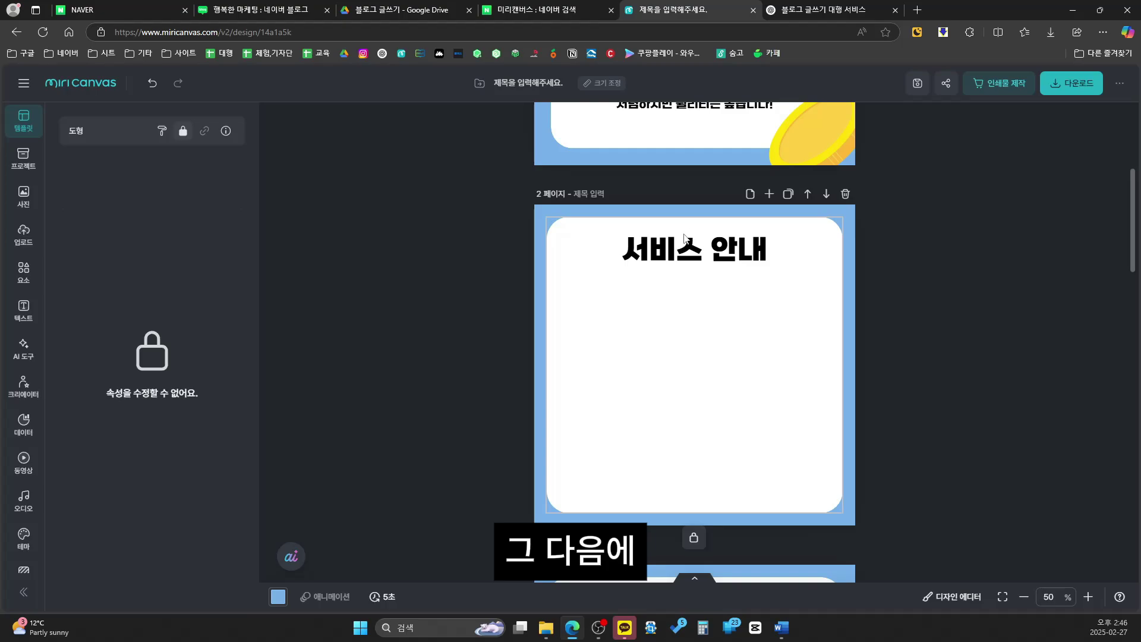
pyautogui.doubleClick(684, 238)
pyautogui.write('신뢰성 보장, 성공적인 블로그 운영')
pyautogui.click(739, 357)
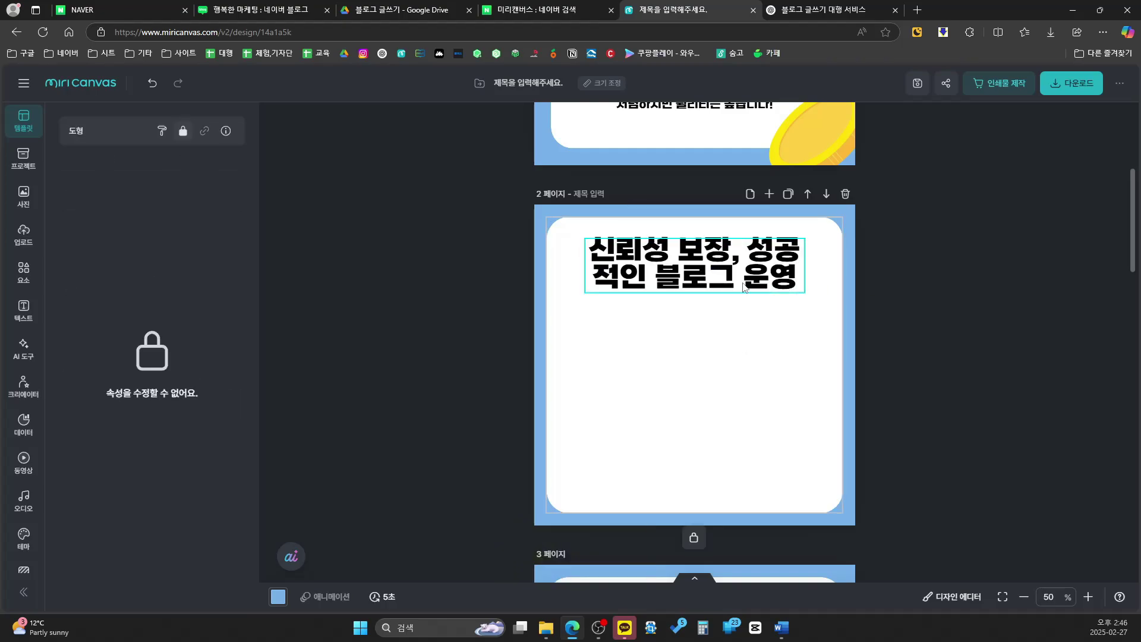
pyautogui.click(744, 288)
pyautogui.moveTo(743, 288); pyautogui.dragTo(721, 406)
# Duplicate the title box and fill the copy with the blog's trust paragraph.
pyautogui.hotkey('ctrl', 'c')
pyautogui.hotkey('ctrl', 'v')
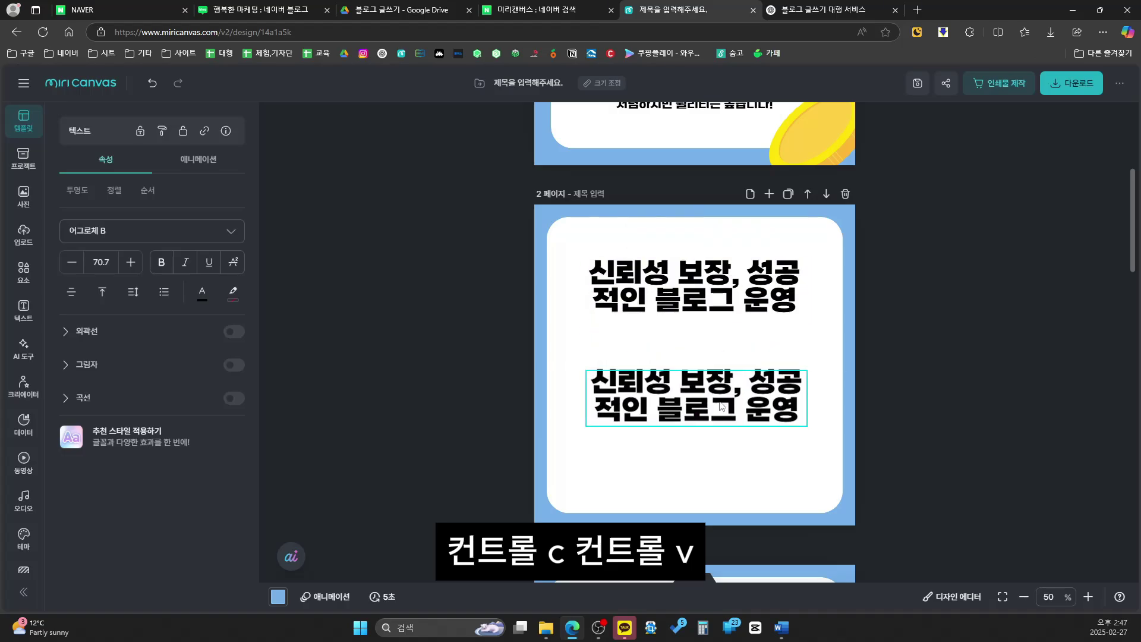
pyautogui.click(261, 9)
pyautogui.moveTo(276, 264); pyautogui.dragTo(692, 322)
pyautogui.hotkey('ctrl', 'c')
pyautogui.click(658, 10)
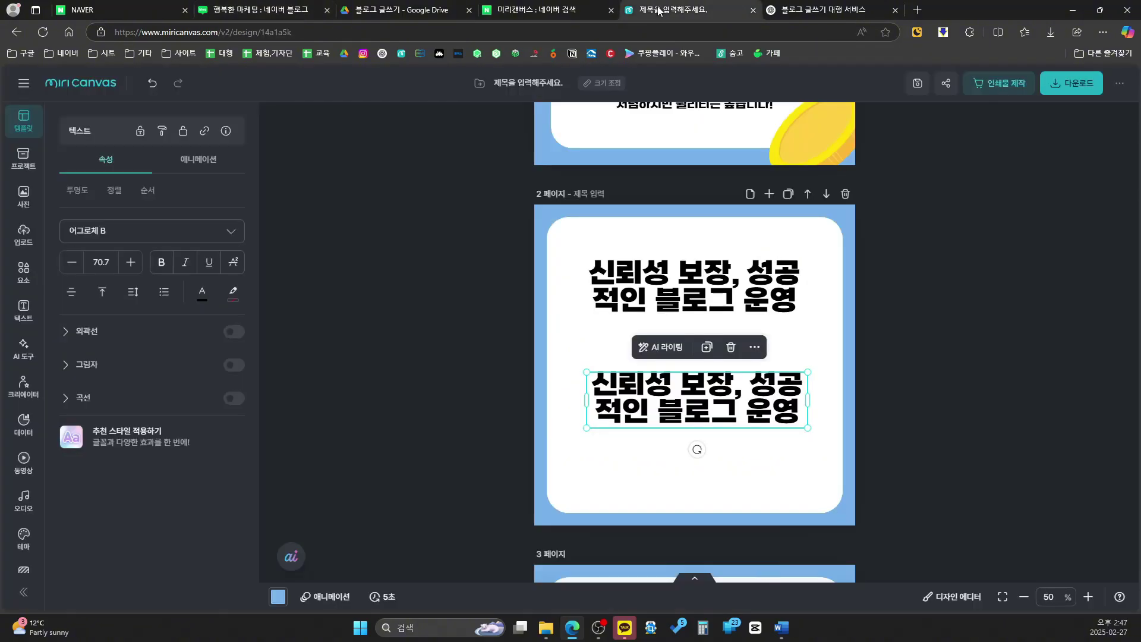
pyautogui.doubleClick(694, 399)
pyautogui.hotkey('ctrl', 'v')
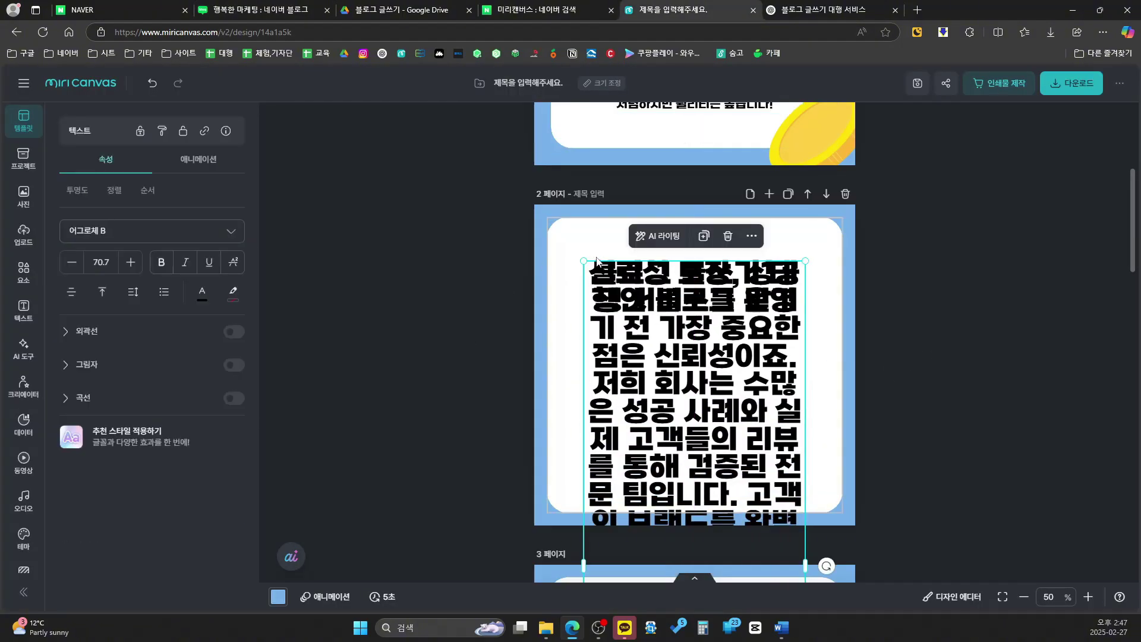
# Resize the paragraph box and centre it below the page 2 title.
pyautogui.moveTo(581, 259); pyautogui.dragTo(679, 327)
pyautogui.moveTo(599, 289); pyautogui.dragTo(687, 409)
pyautogui.moveTo(693, 449); pyautogui.dragTo(591, 304)
pyautogui.moveTo(642, 412); pyautogui.dragTo(823, 396)
pyautogui.moveTo(690, 327); pyautogui.dragTo(695, 408)
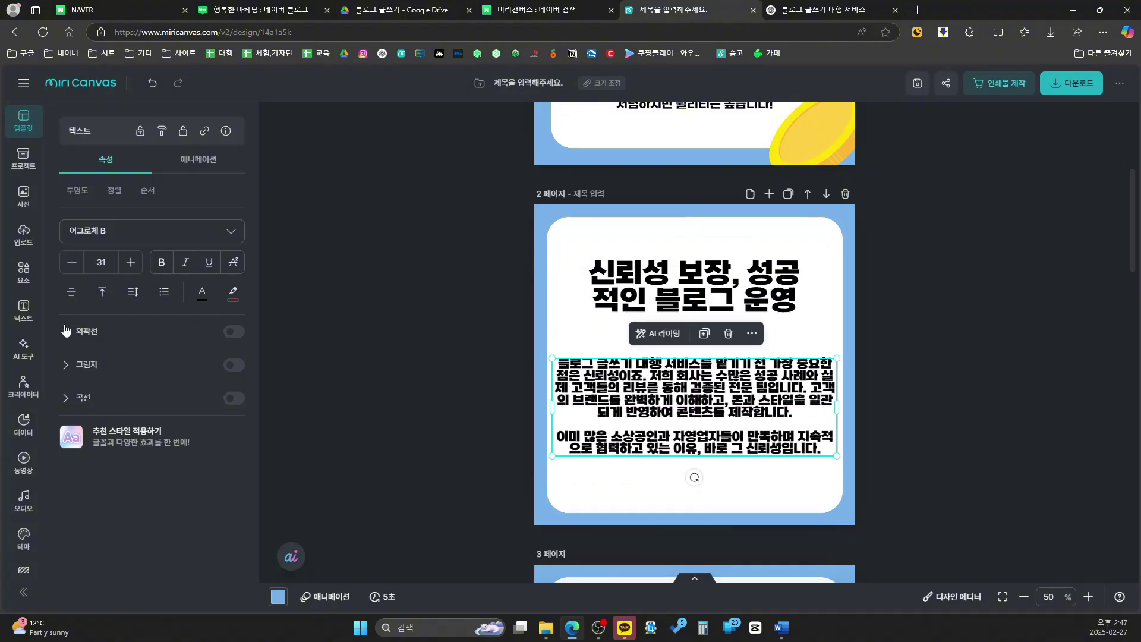
# Set the body text font to 어그로체 L and narrow its box to rewrap.
pyautogui.click(138, 240)
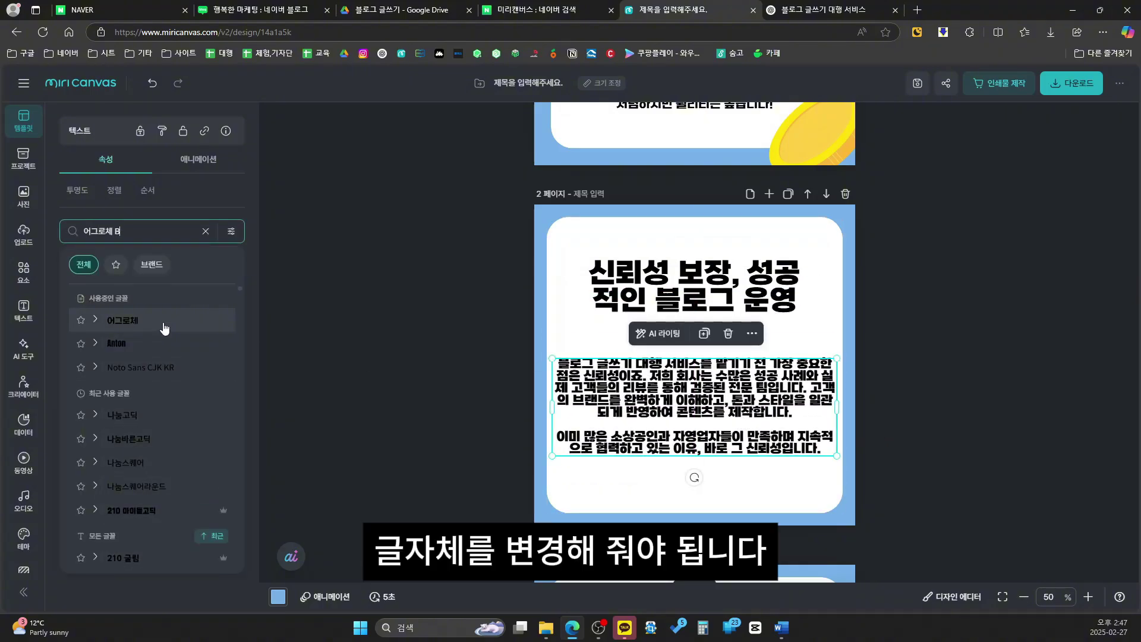
pyautogui.click(165, 328)
pyautogui.click(178, 349)
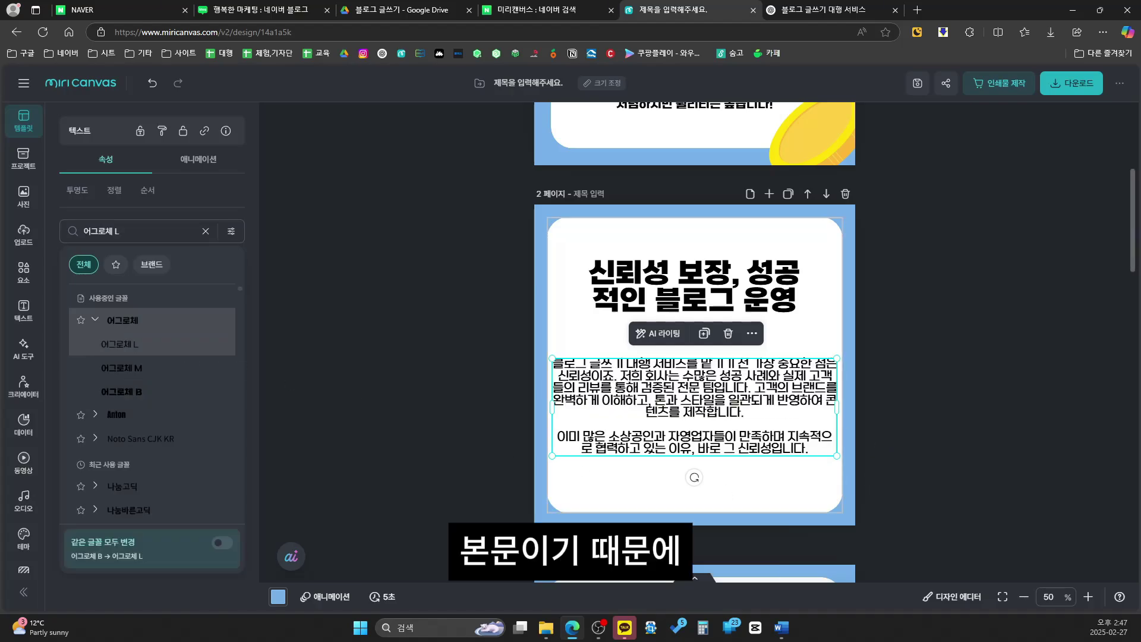
pyautogui.moveTo(837, 408); pyautogui.dragTo(763, 416)
# Delete the paragraph about existing clients from the page 2 body text.
pyautogui.click(783, 314)
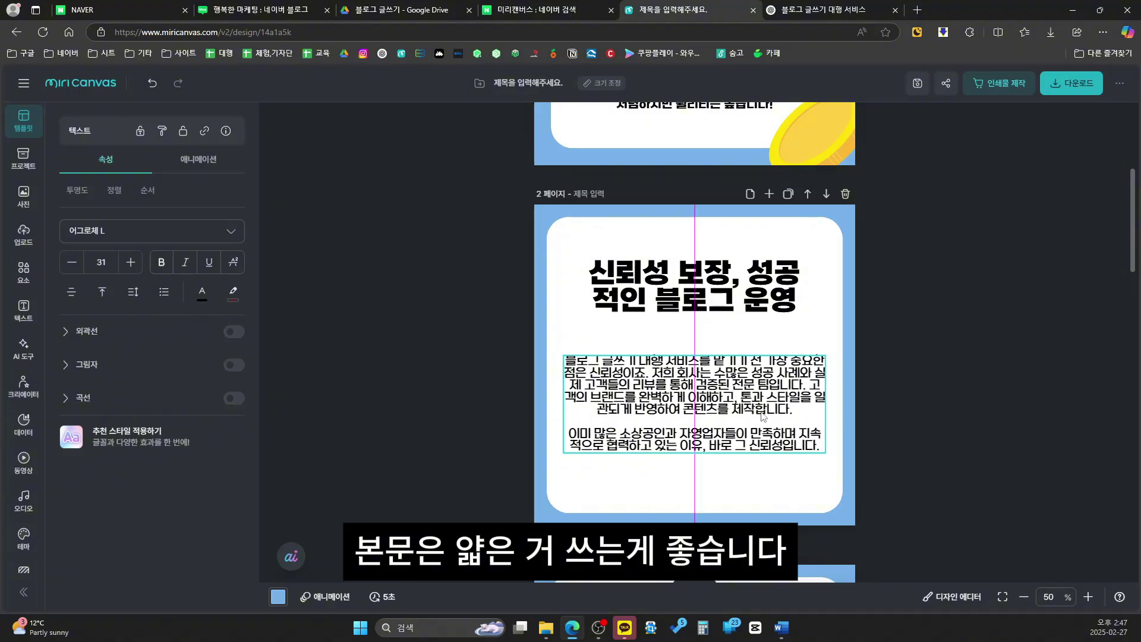
pyautogui.doubleClick(742, 427)
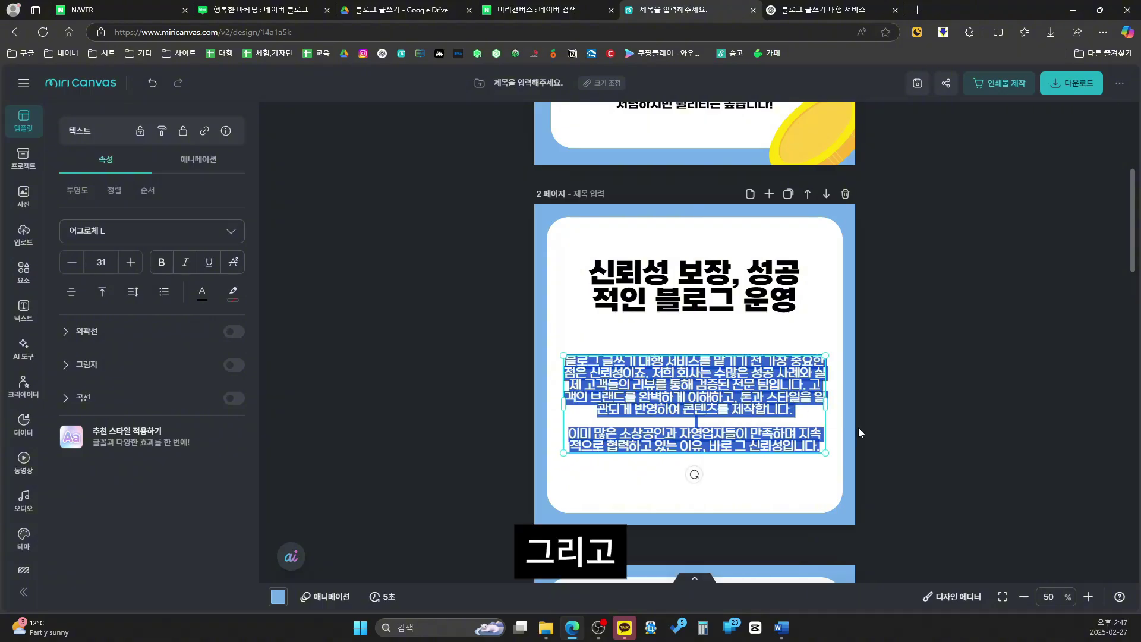
pyautogui.press('Escape')
pyautogui.doubleClick(809, 427)
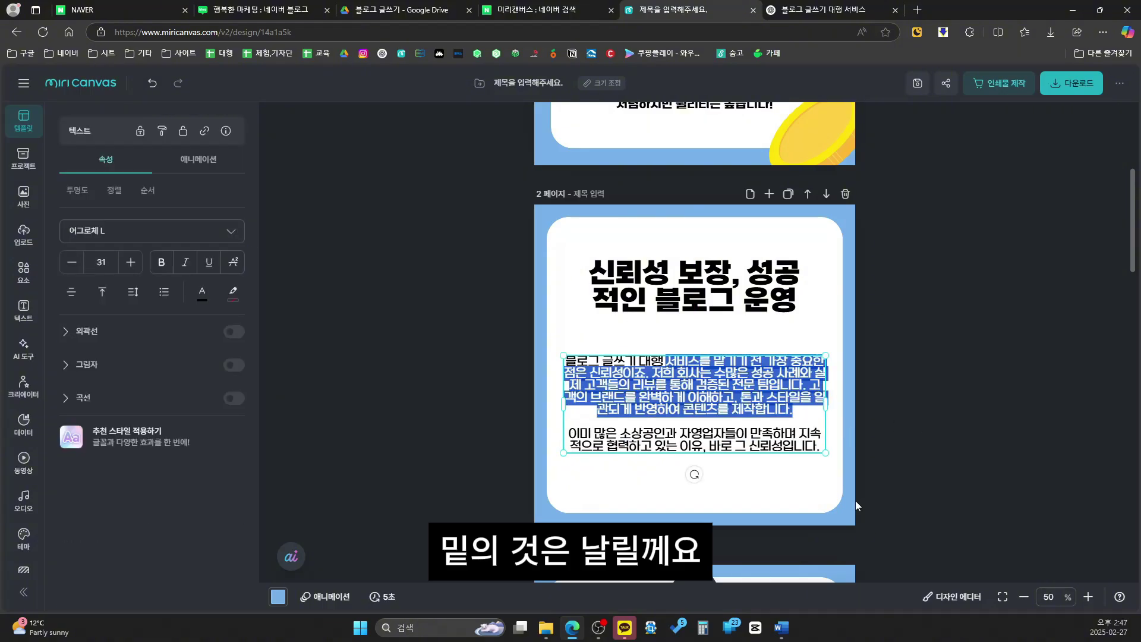
pyautogui.moveTo(664, 360); pyautogui.dragTo(795, 410)
pyautogui.press('Escape')
pyautogui.press('Delete')
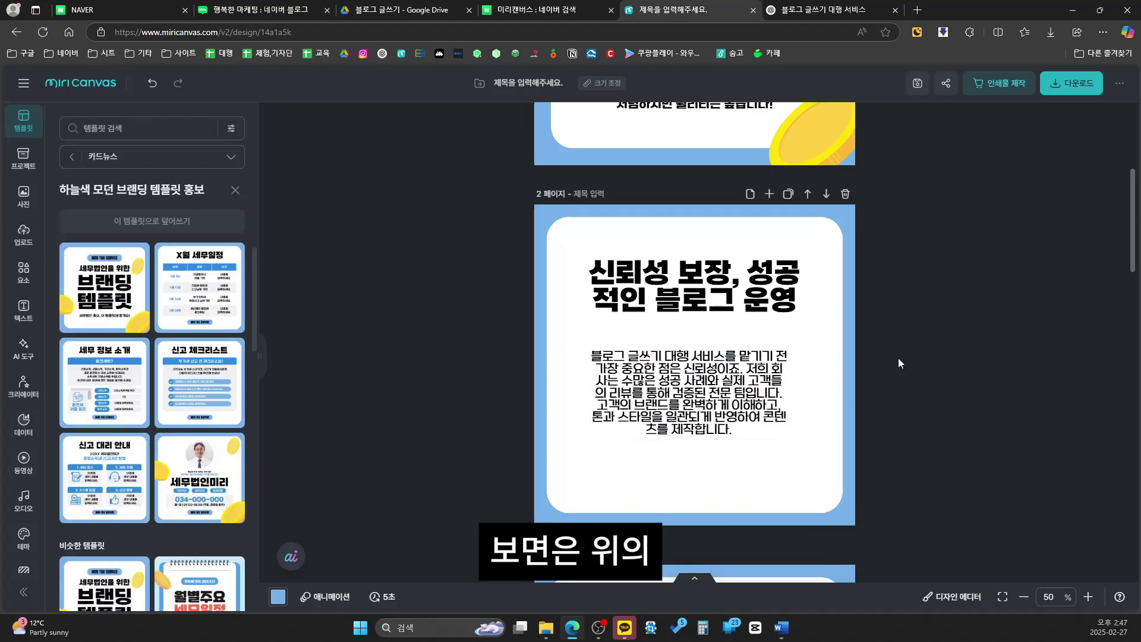
pyautogui.click(687, 413)
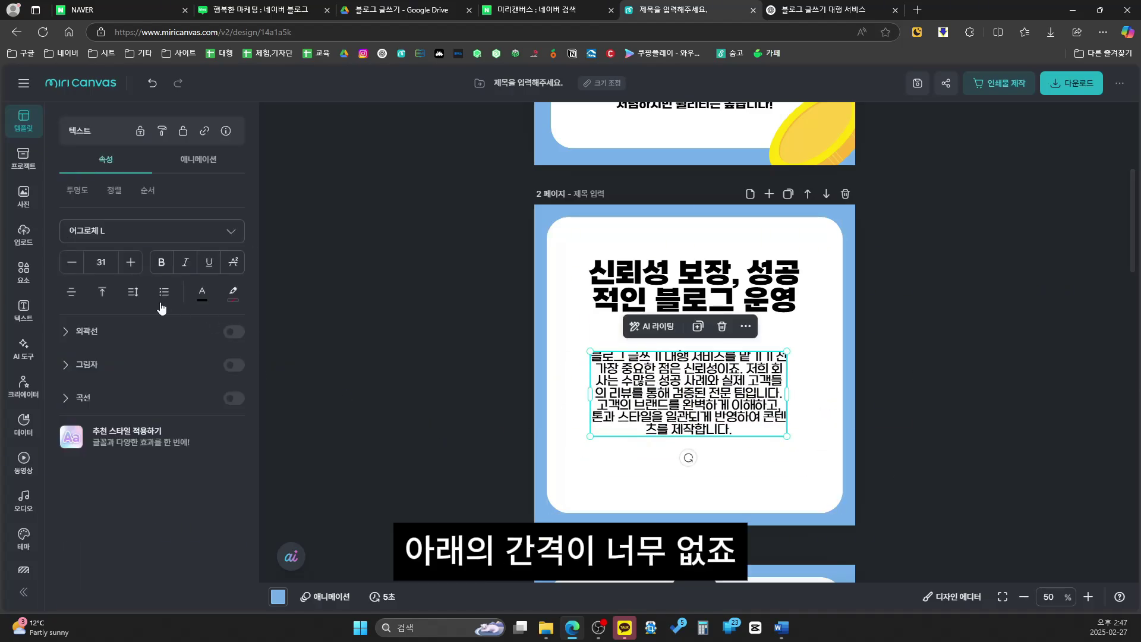
# Widen the body text's line spacing and slightly reduce its letter spacing.
pyautogui.click(133, 291)
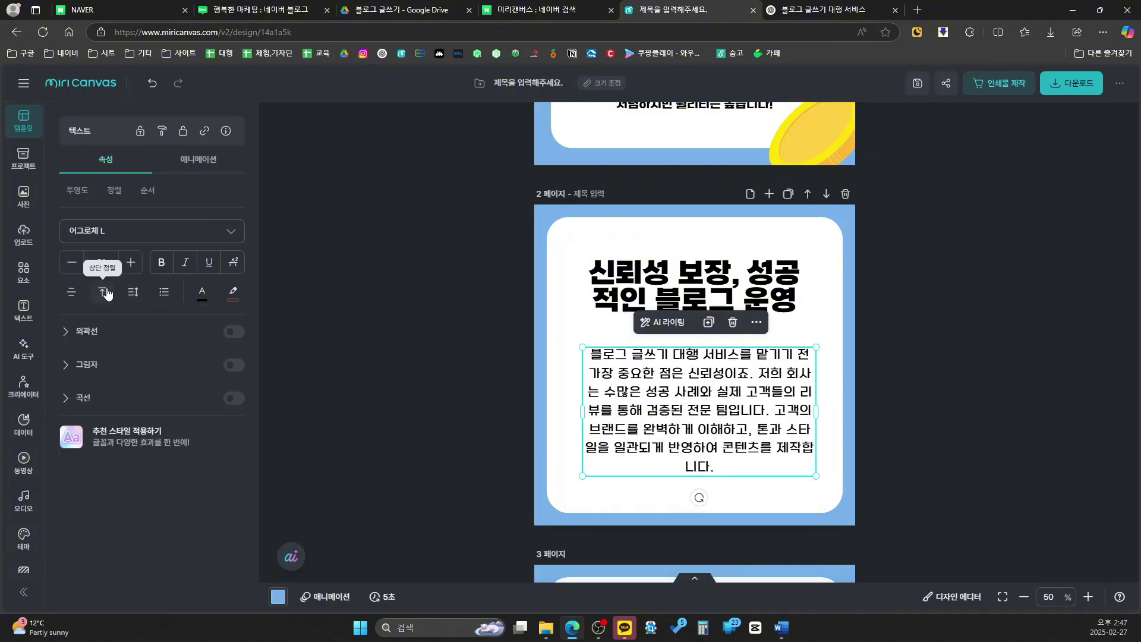
pyautogui.click(134, 291)
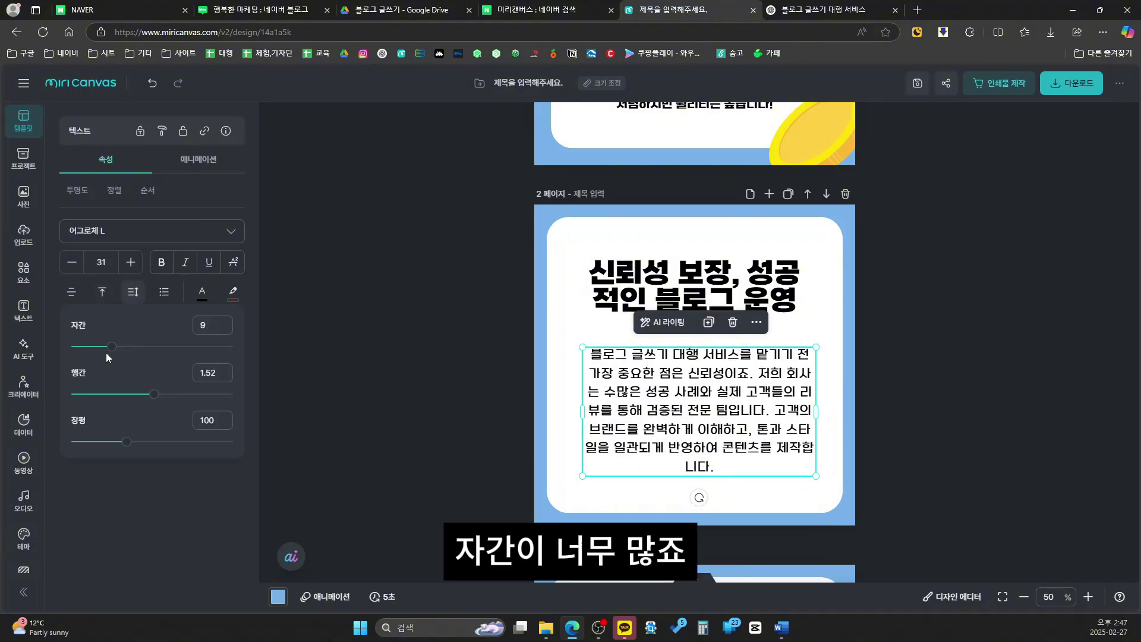
pyautogui.moveTo(111, 348); pyautogui.dragTo(97, 349)
pyautogui.click(764, 446)
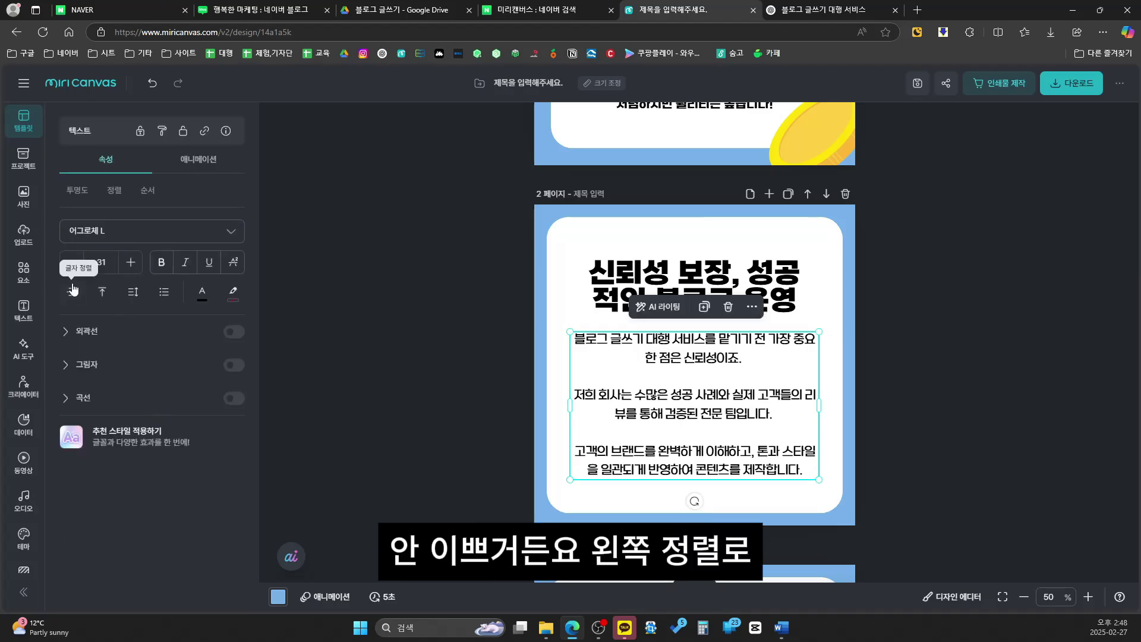
# Left-align the body text and turn its paragraphs into bullet points.
pyautogui.click(76, 320)
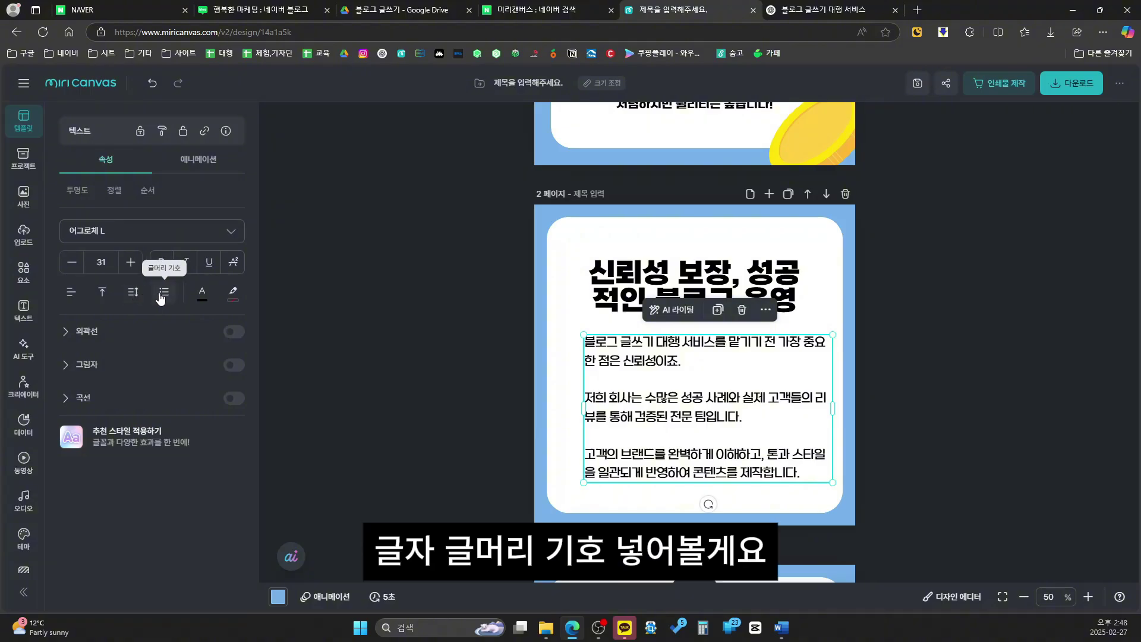
pyautogui.click(160, 294)
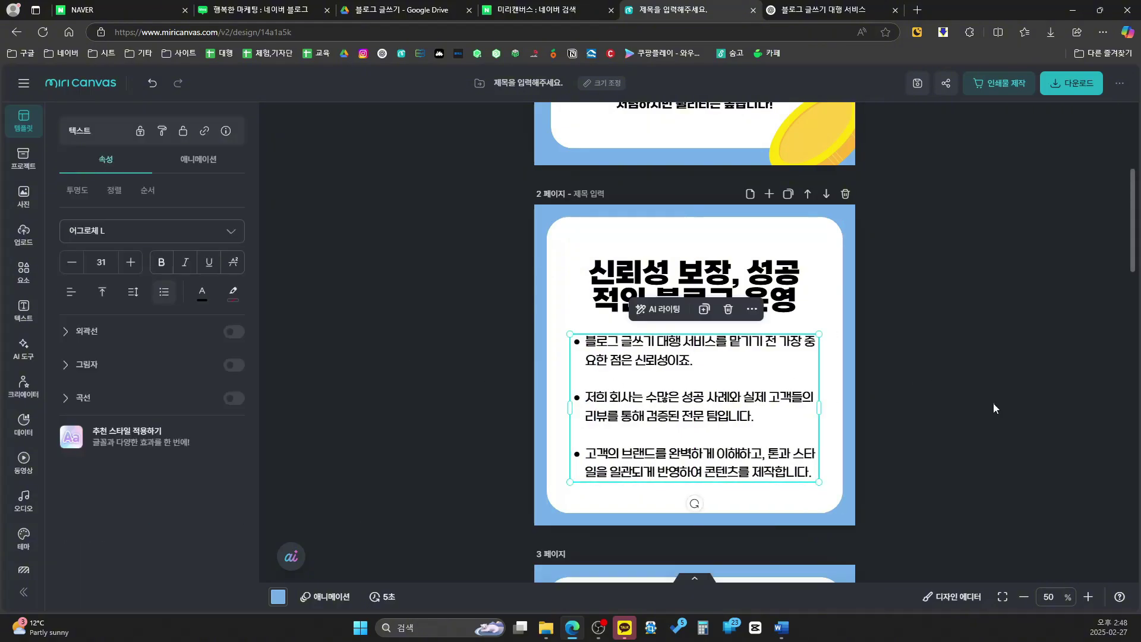
pyautogui.click(994, 405)
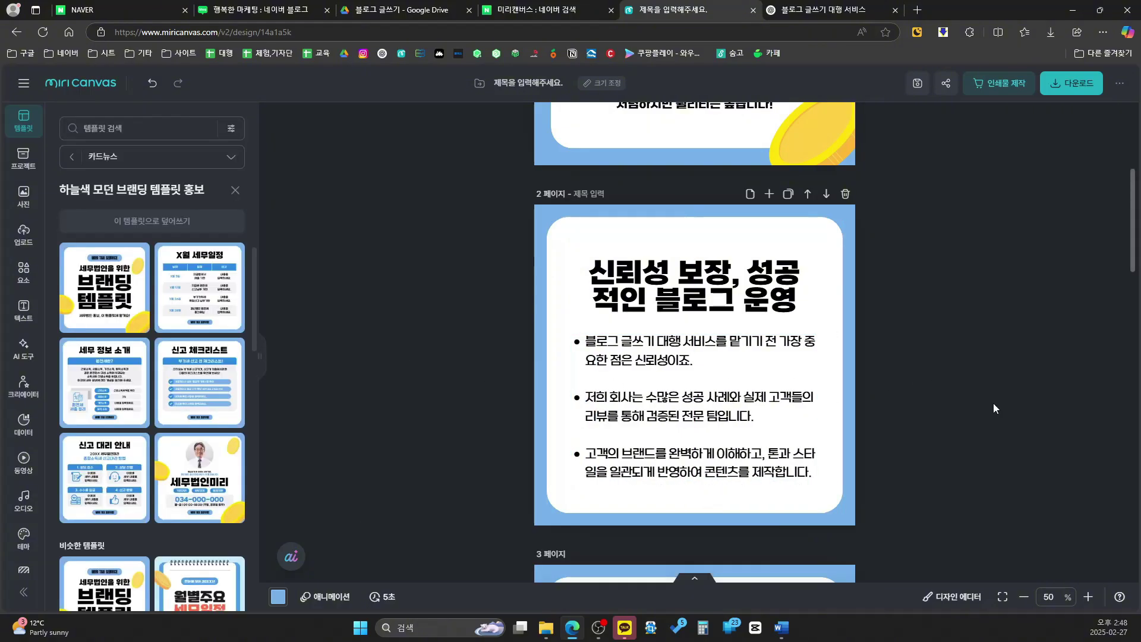
pyautogui.click(648, 280)
# Delete the 세무 정보 소개 page.
pyautogui.scroll(-7, 660, 327)
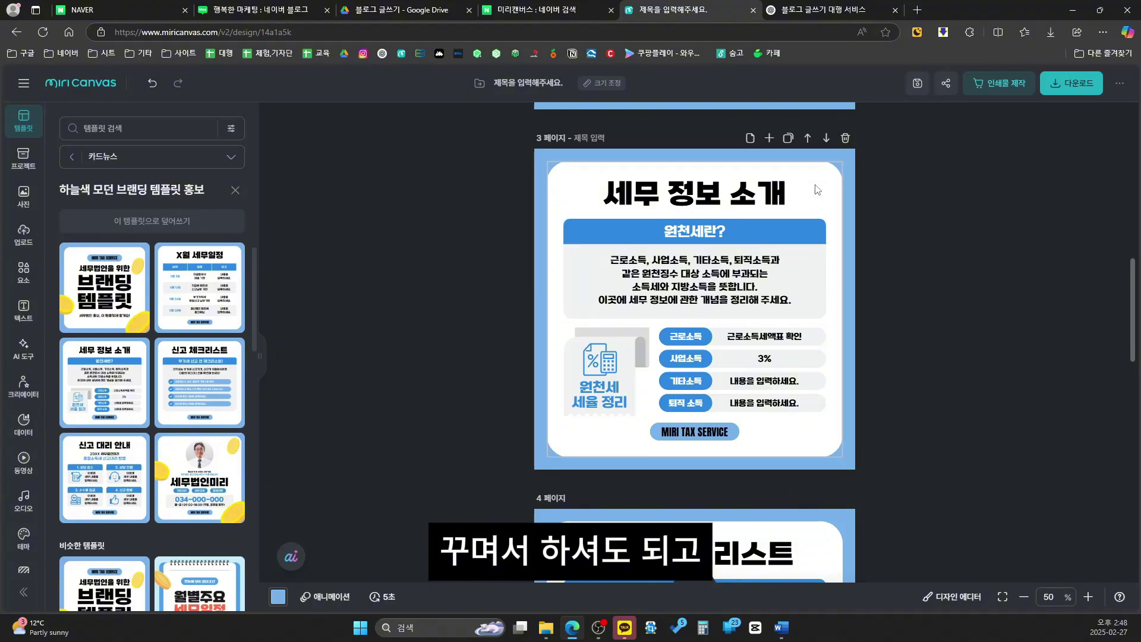
pyautogui.click(845, 138)
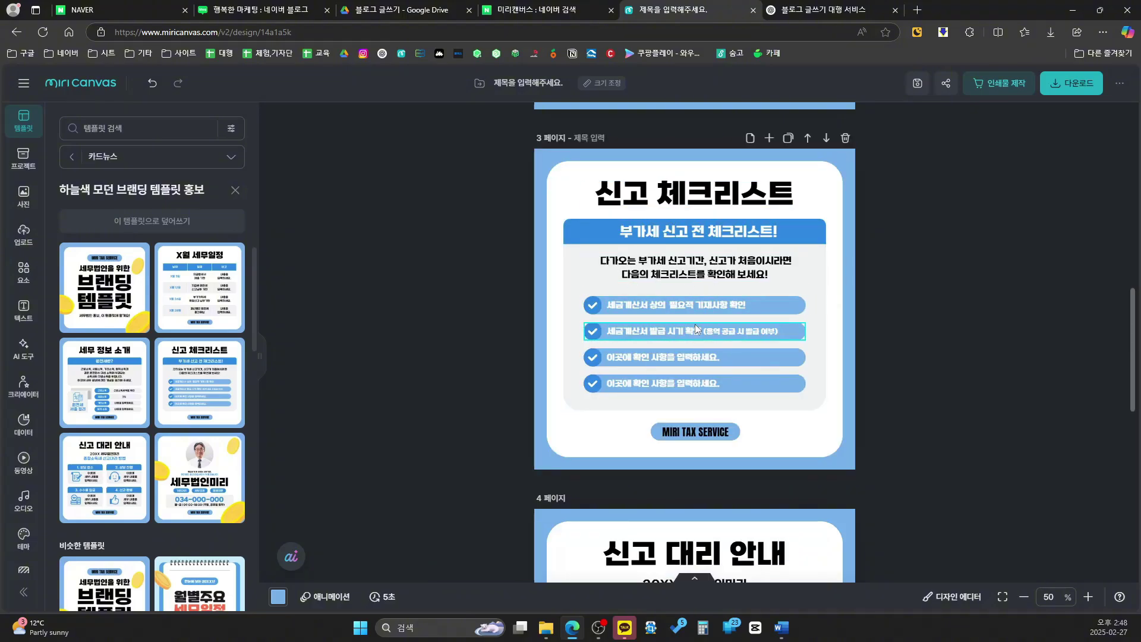
pyautogui.scroll(2, 699, 324)
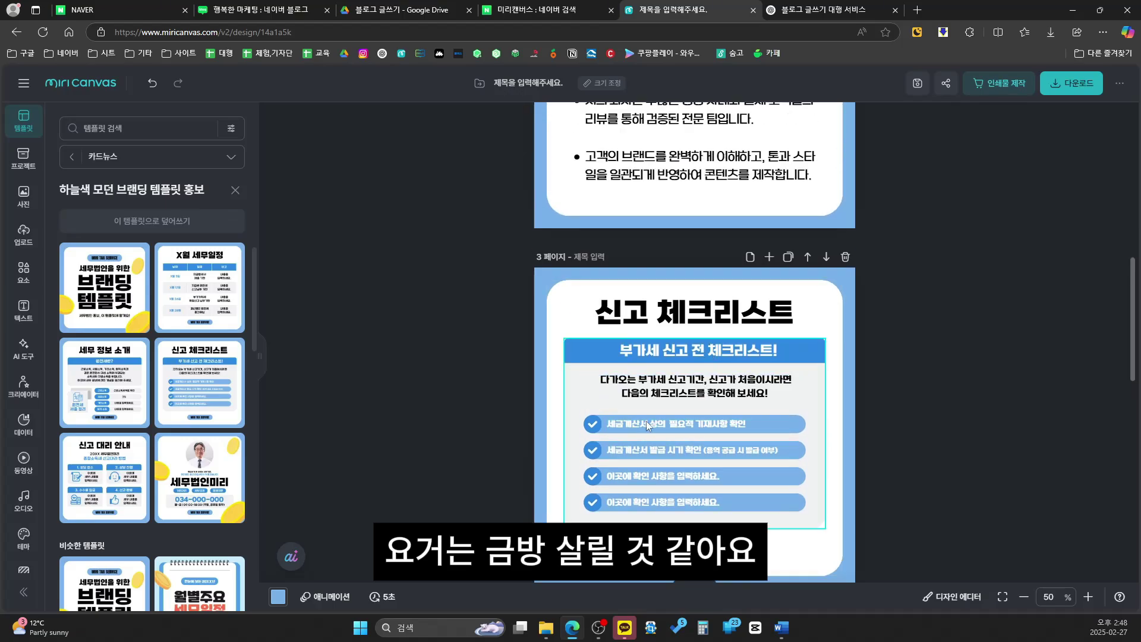
# Copy the blog's SEO heading and paste it as the page 3 title.
pyautogui.click(261, 9)
pyautogui.scroll(-4, 358, 203)
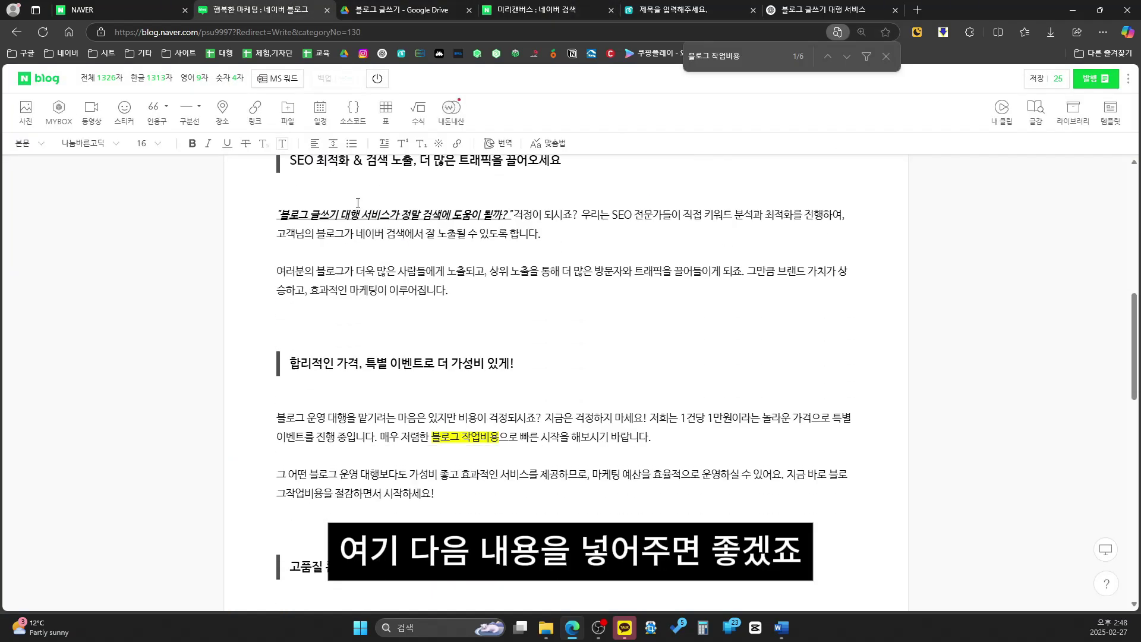
pyautogui.scroll(2, 358, 203)
pyautogui.click(294, 277)
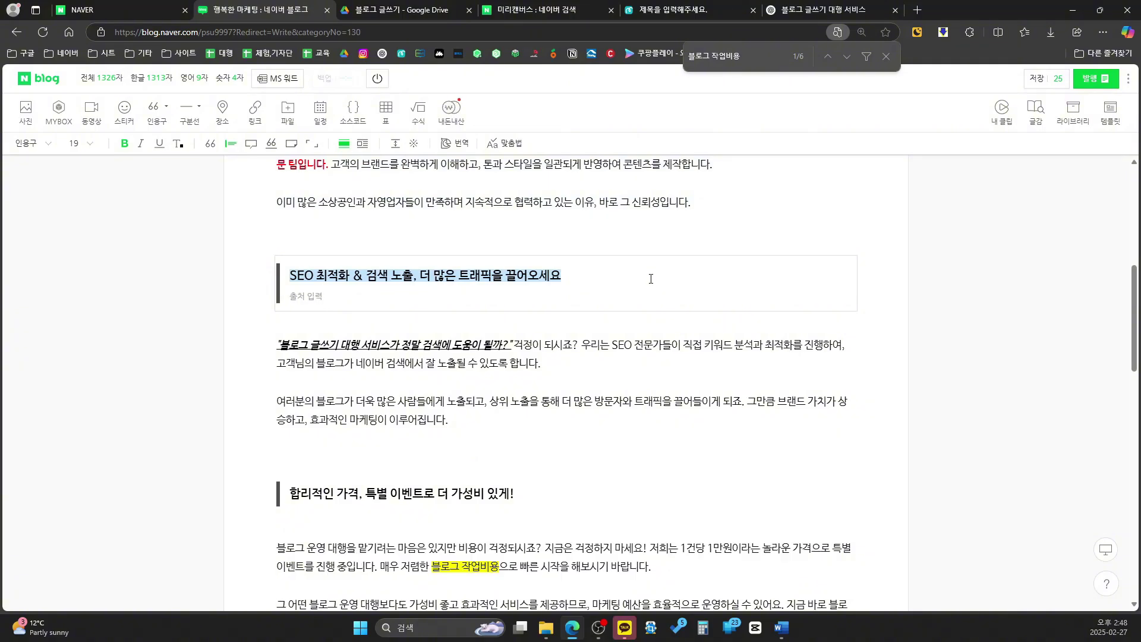
pyautogui.click(713, 8)
pyautogui.click(713, 309)
pyautogui.write('SEO 최적화 & 검색 노출, 더 많은 트래픽을 끌어오세요')
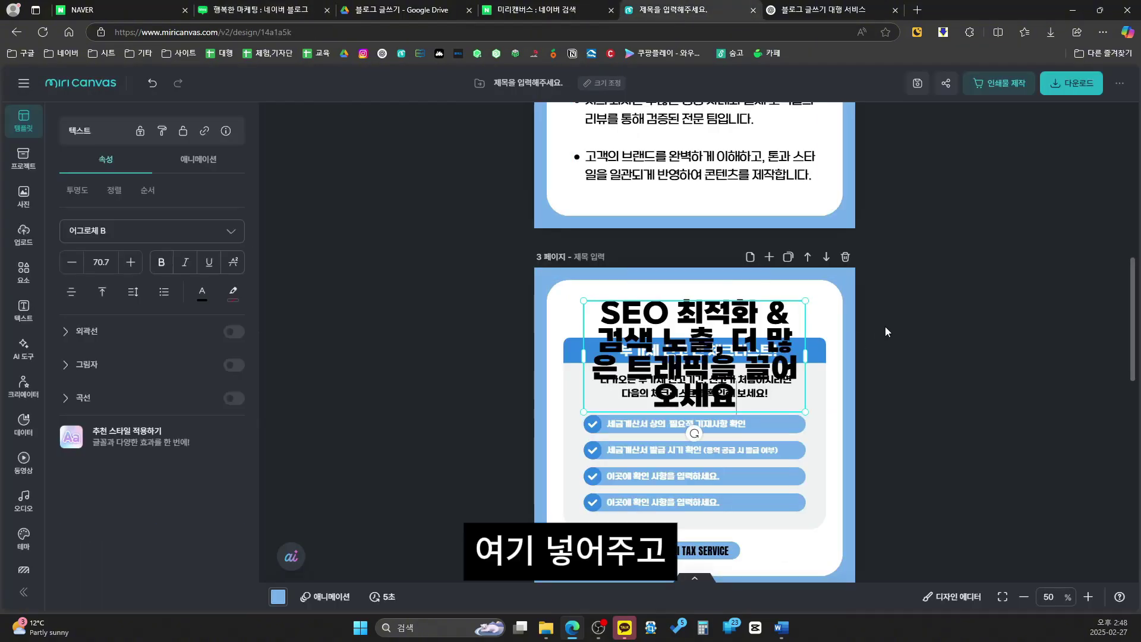
pyautogui.click(886, 326)
pyautogui.scroll(5, 744, 289)
pyautogui.click(744, 289)
pyautogui.scroll(-5, 744, 288)
pyautogui.click(261, 10)
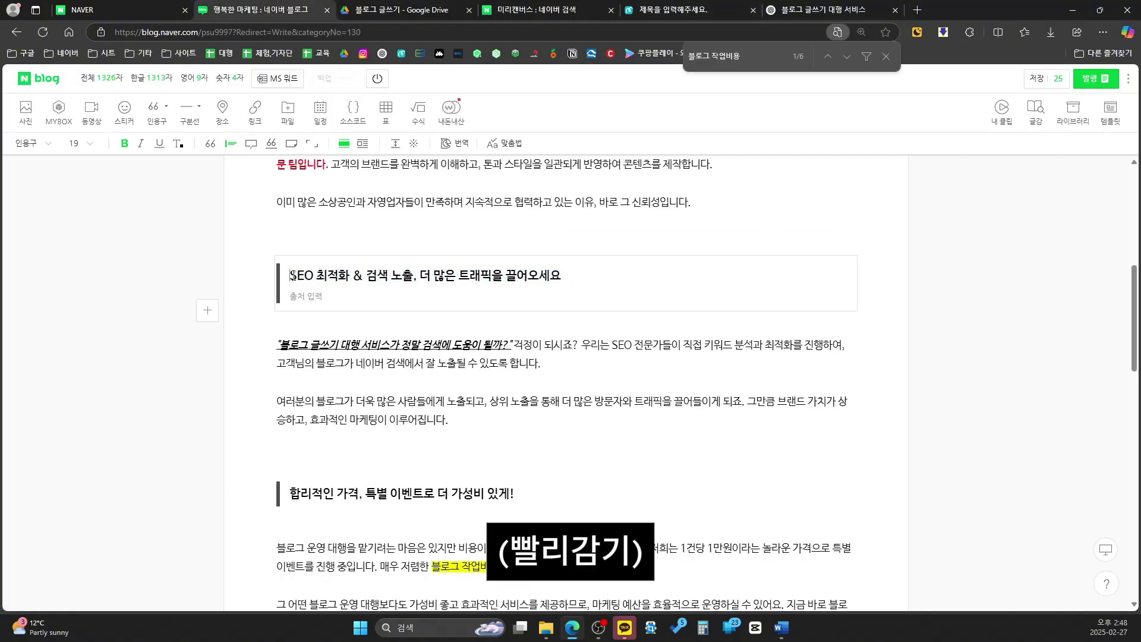
pyautogui.click(684, 9)
pyautogui.click(699, 292)
pyautogui.write('SEO 최적화 & 검색 노출, 더 많은 트래픽을 끌어오세요')
pyautogui.click(867, 288)
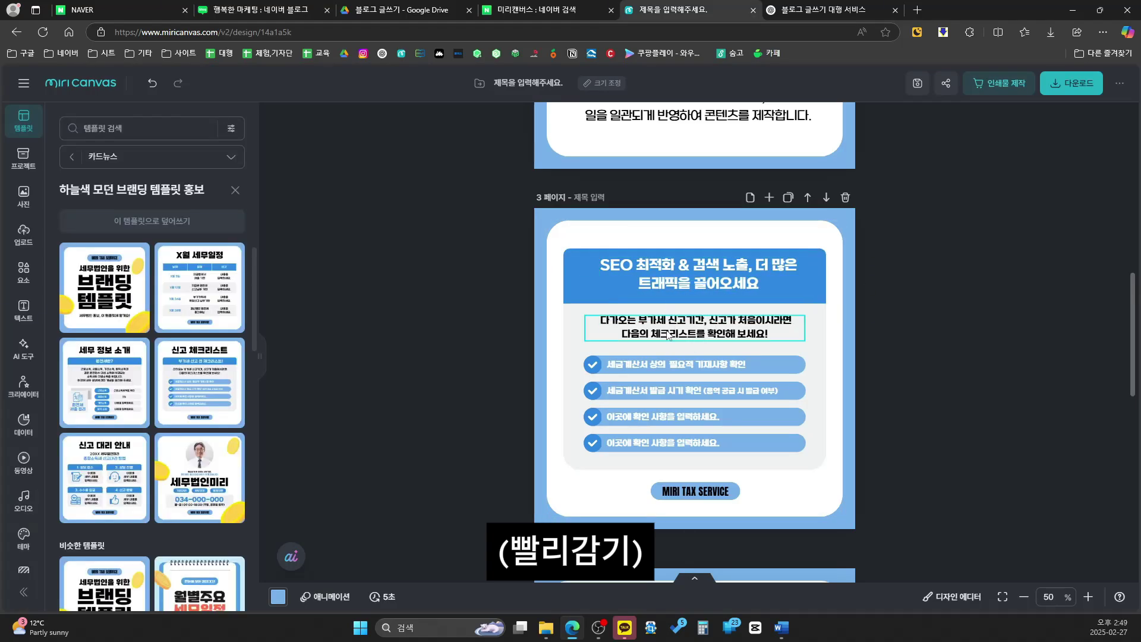
# Paste the blog's opening 검색에 도움이 될까? question under the page 3 heading.
pyautogui.click(404, 10)
pyautogui.click(261, 10)
pyautogui.hotkey('ctrl', 'c')
pyautogui.click(684, 10)
pyautogui.click(698, 332)
pyautogui.hotkey('ctrl', 'v')
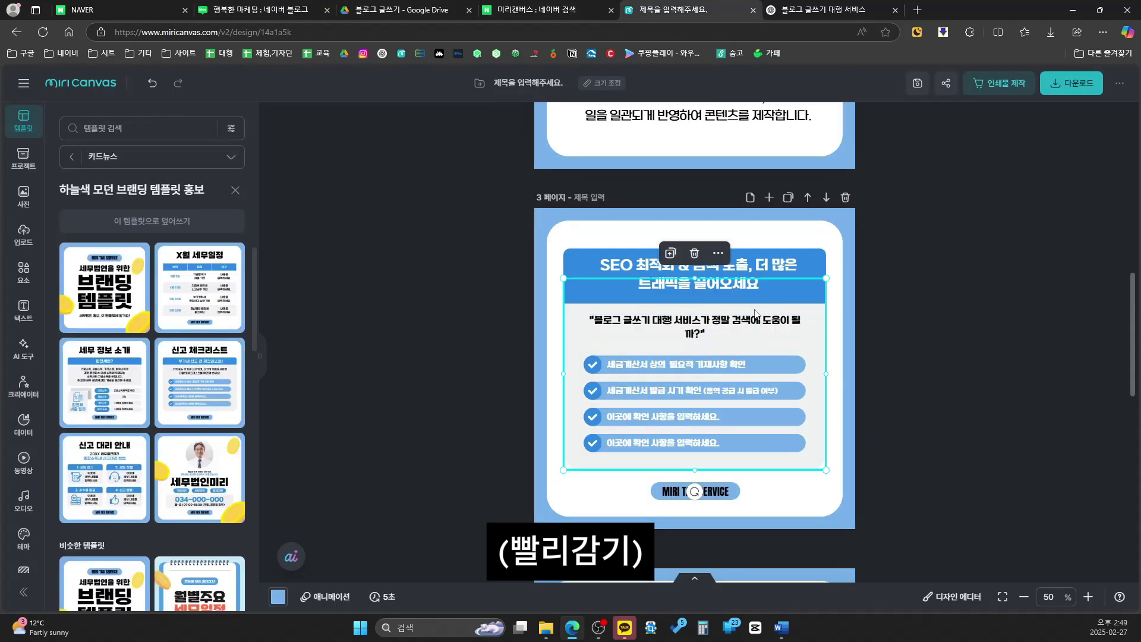
pyautogui.click(261, 9)
pyautogui.click(350, 387)
pyautogui.moveTo(527, 330); pyautogui.dragTo(450, 405)
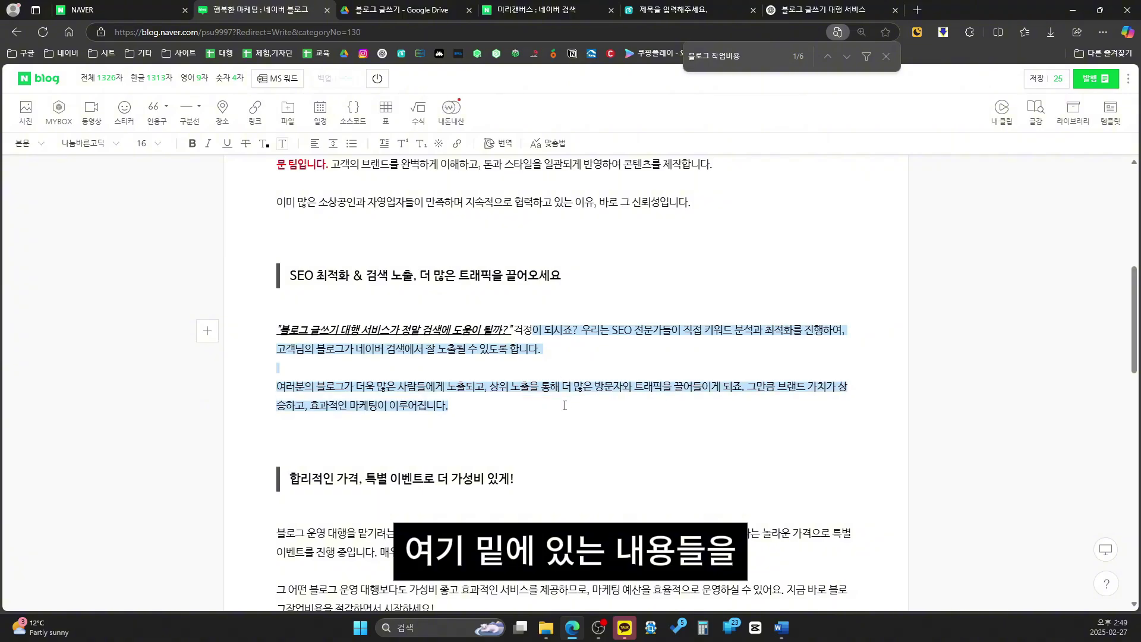
pyautogui.click(675, 7)
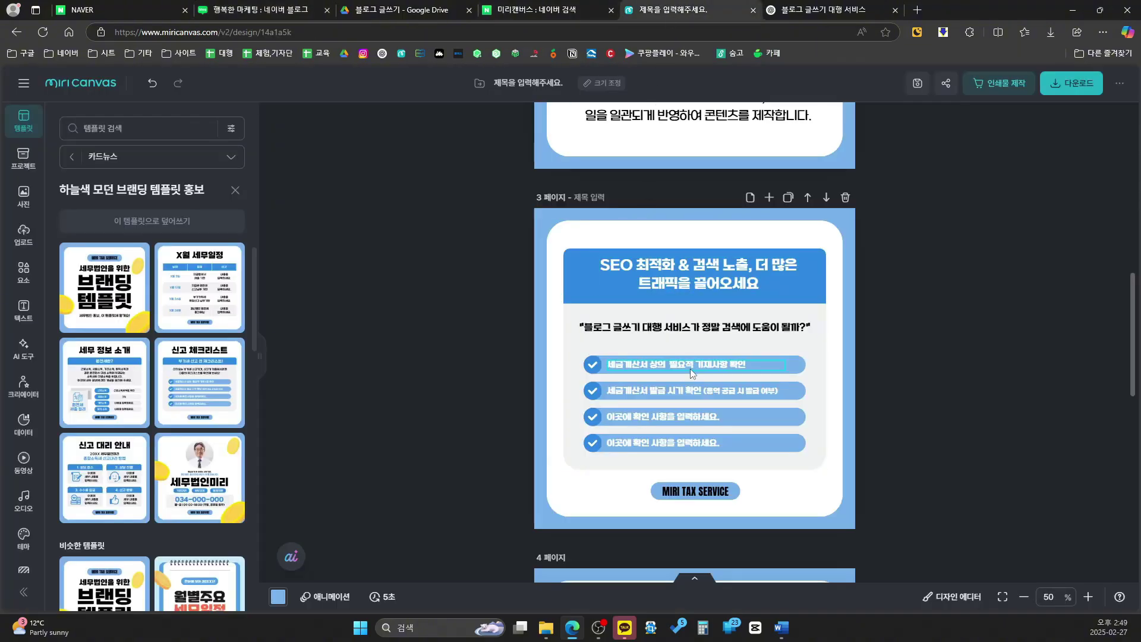
pyautogui.click(653, 393)
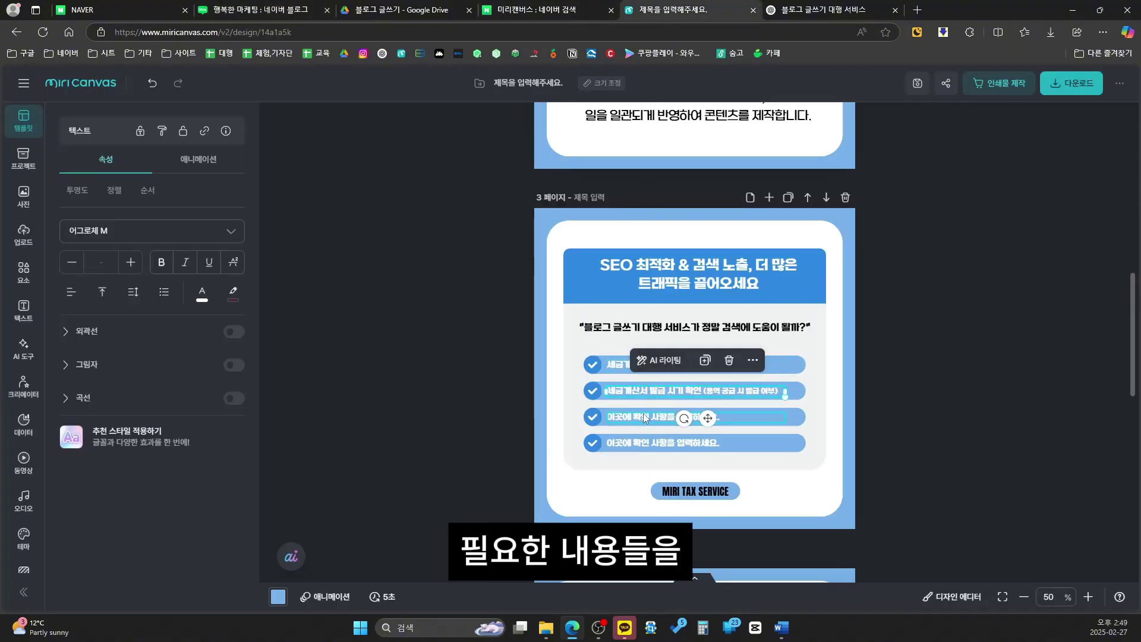
pyautogui.click(633, 440)
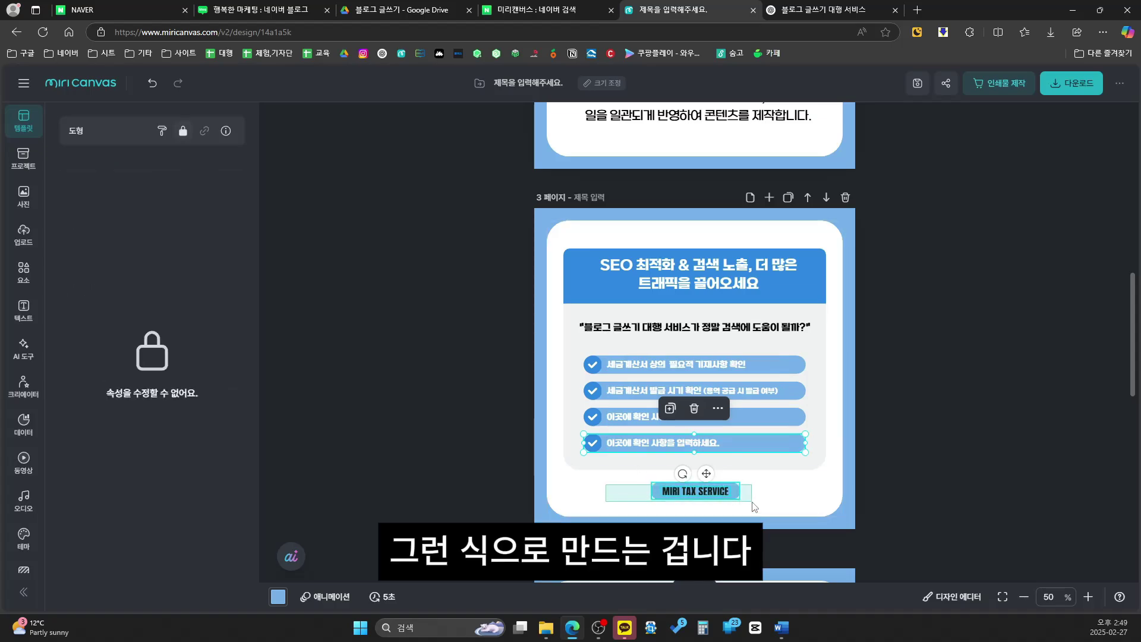
pyautogui.click(936, 470)
# Start replacing page 5's 세무법인미리 title with 행복한 마케팅.
pyautogui.scroll(-10, 953, 466)
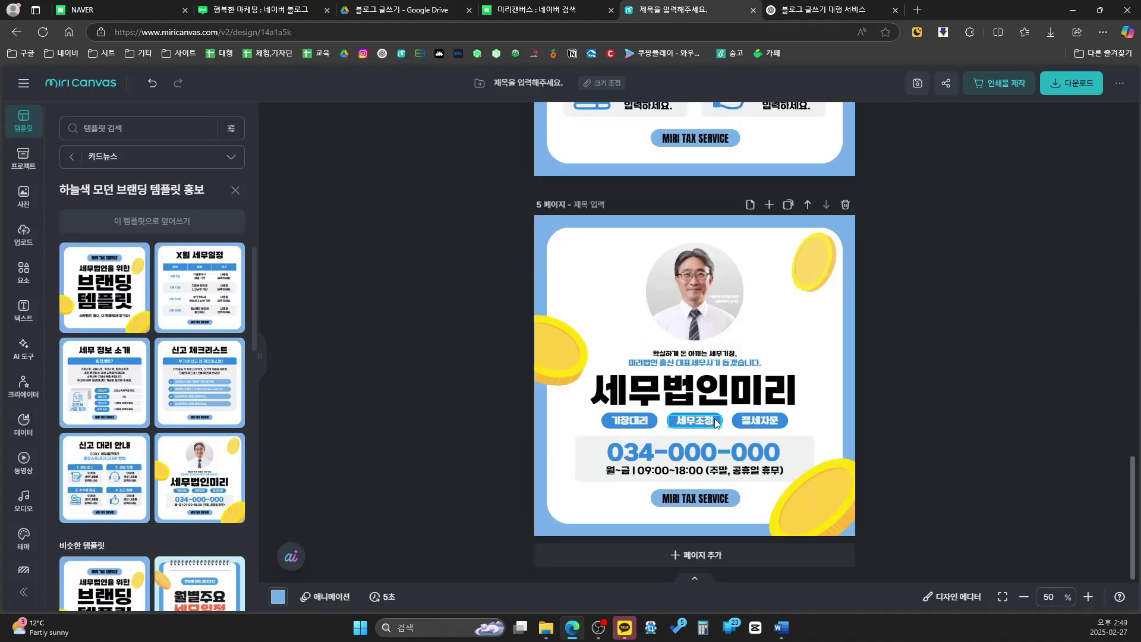
pyautogui.click(728, 400)
pyautogui.write('행ㅂ한')
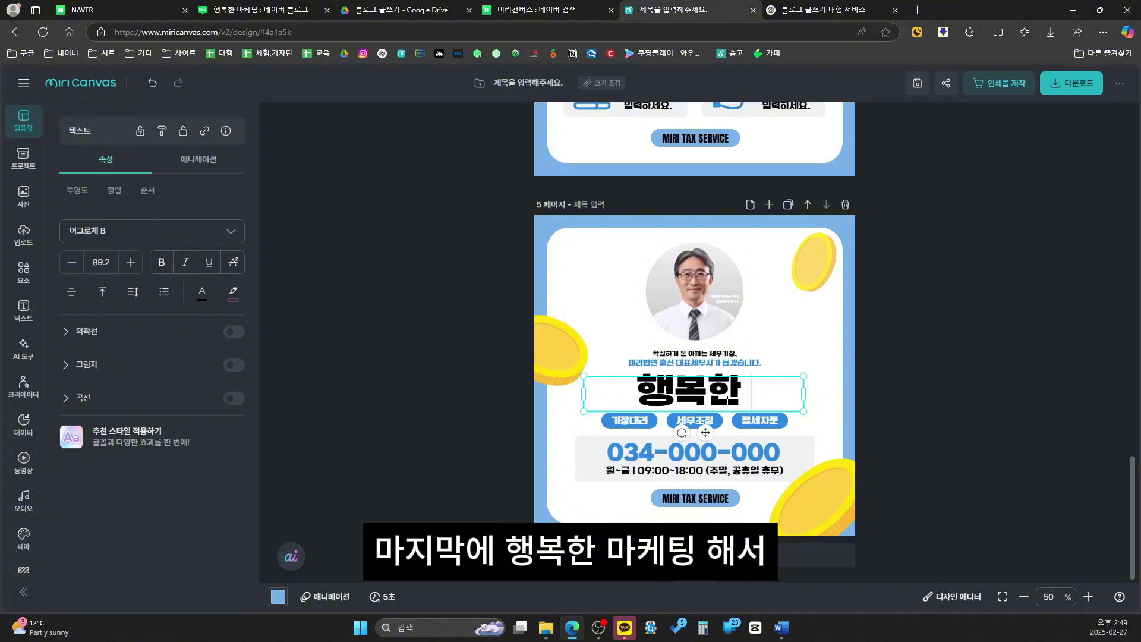
pyautogui.write(' 마케팅')
# Finish the 행복한 마케팅 title and widen it to fit on one line.
pyautogui.press('Escape')
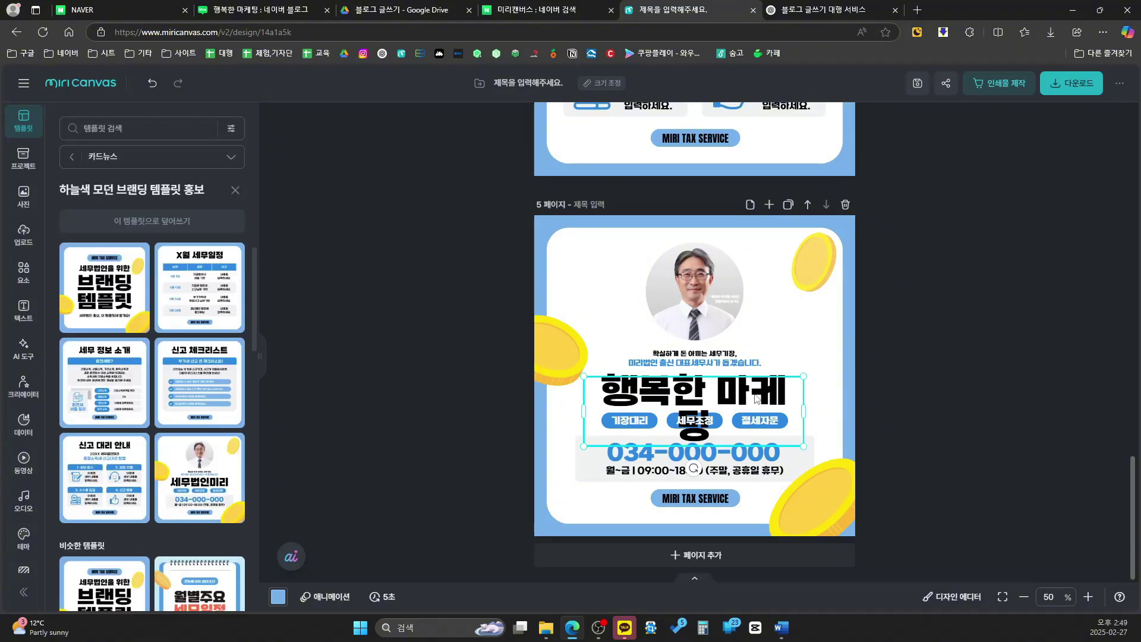
pyautogui.moveTo(803, 411)
pyautogui.mouseDown()
pyautogui.moveTo(838, 416)
pyautogui.moveTo(823, 410)
pyautogui.mouseUp()
pyautogui.click(901, 394)
# Replace the template phone number with a sample mobile number.
pyautogui.doubleClick(750, 452)
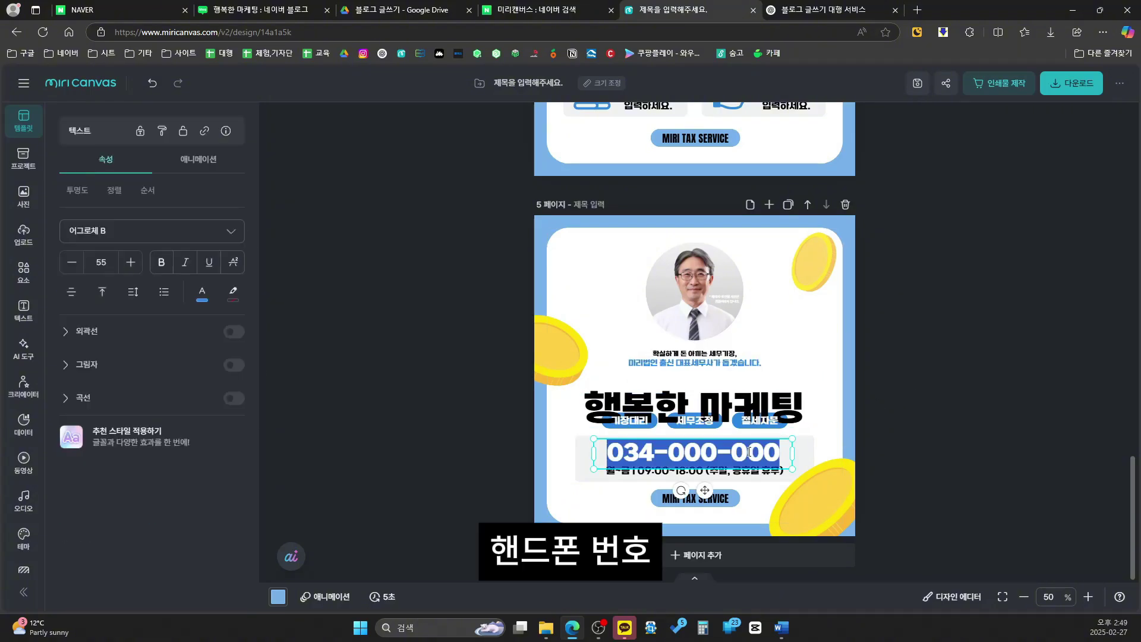
pyautogui.write('010-1234-1234')
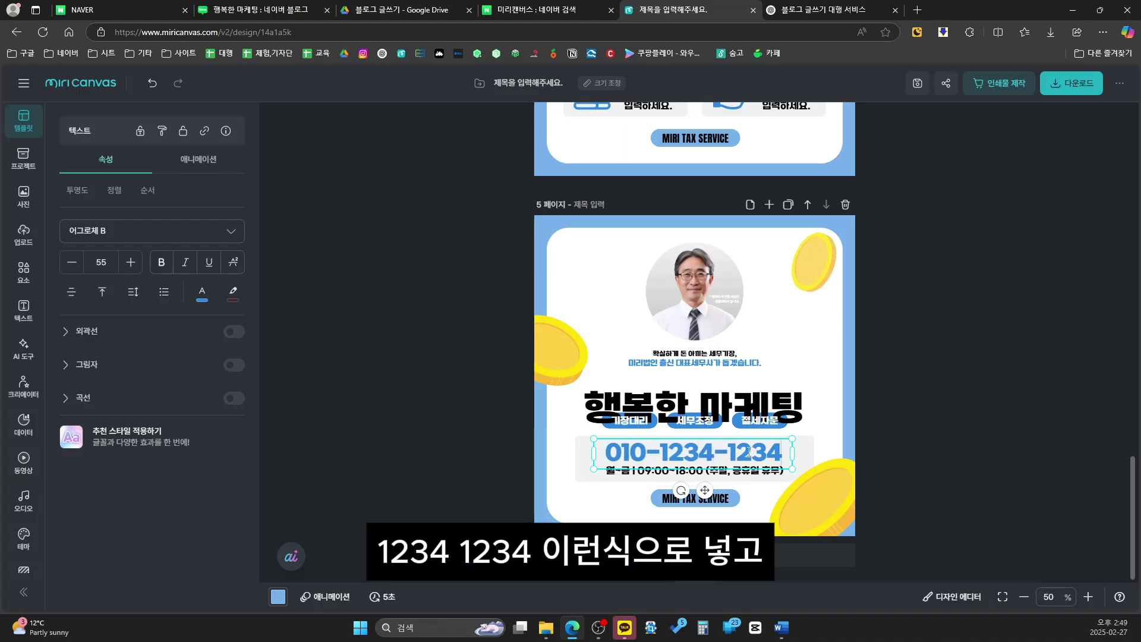
pyautogui.click(935, 384)
pyautogui.click(741, 387)
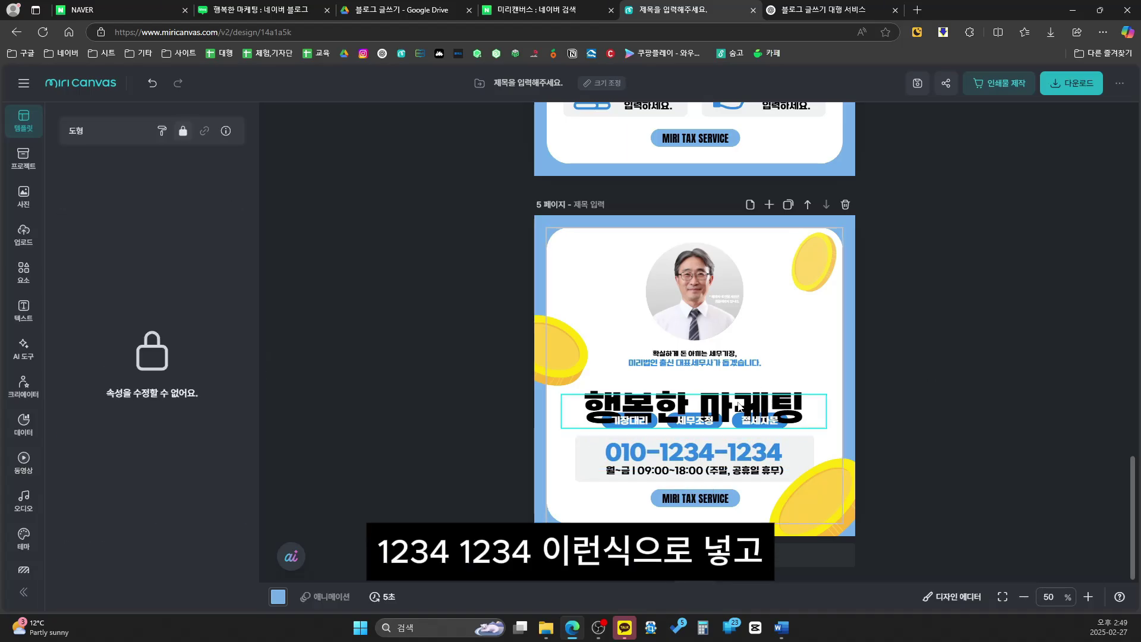
# Move the 행복한 마케팅 title up above the tags.
pyautogui.click(739, 403)
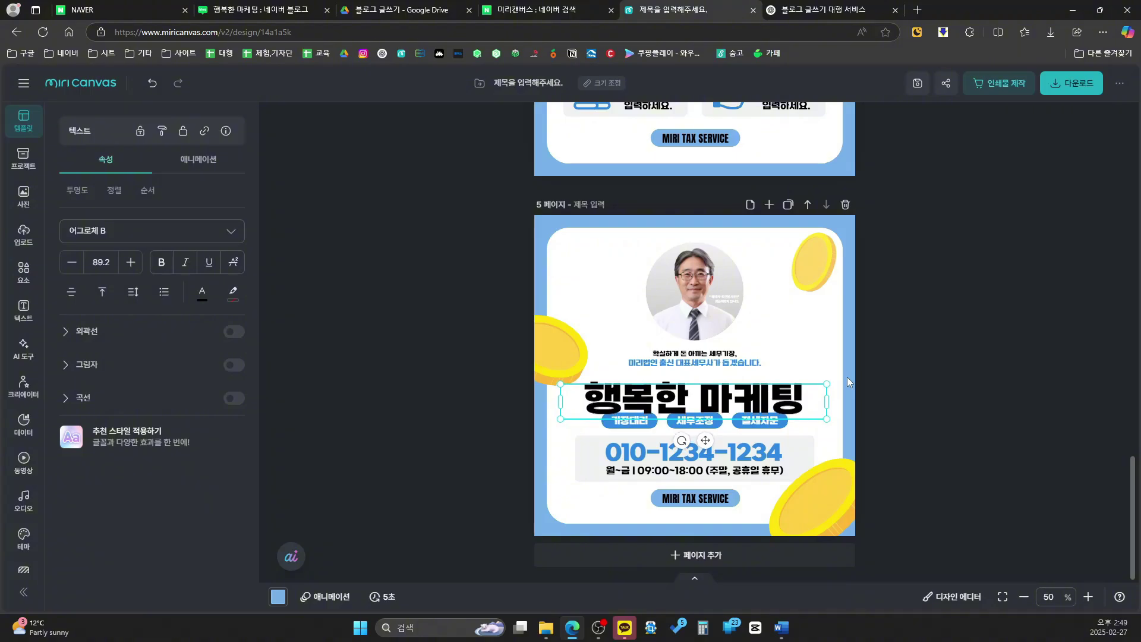
pyautogui.click(847, 379)
pyautogui.click(743, 390)
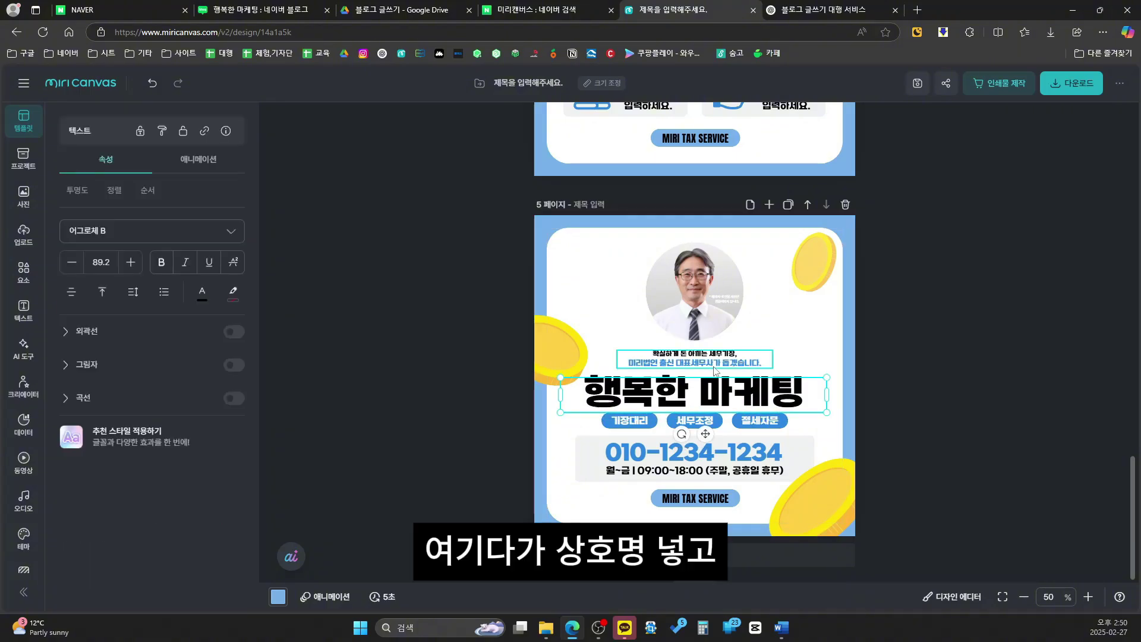
pyautogui.click(857, 351)
pyautogui.click(662, 460)
pyautogui.click(695, 288)
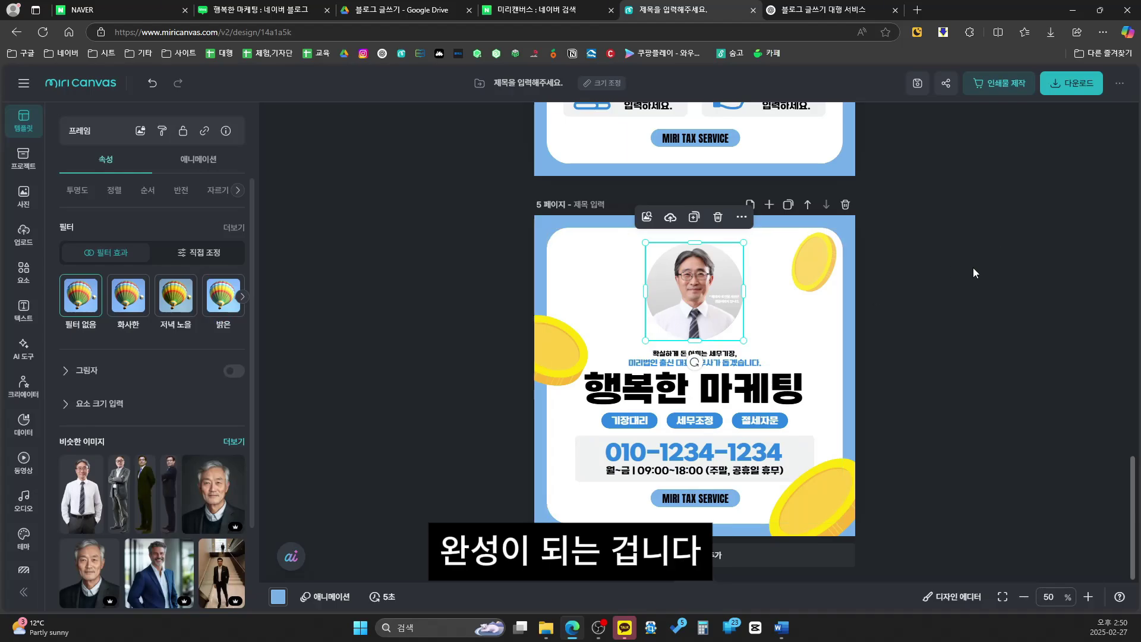
pyautogui.scroll(5, 972, 273)
pyautogui.click(960, 331)
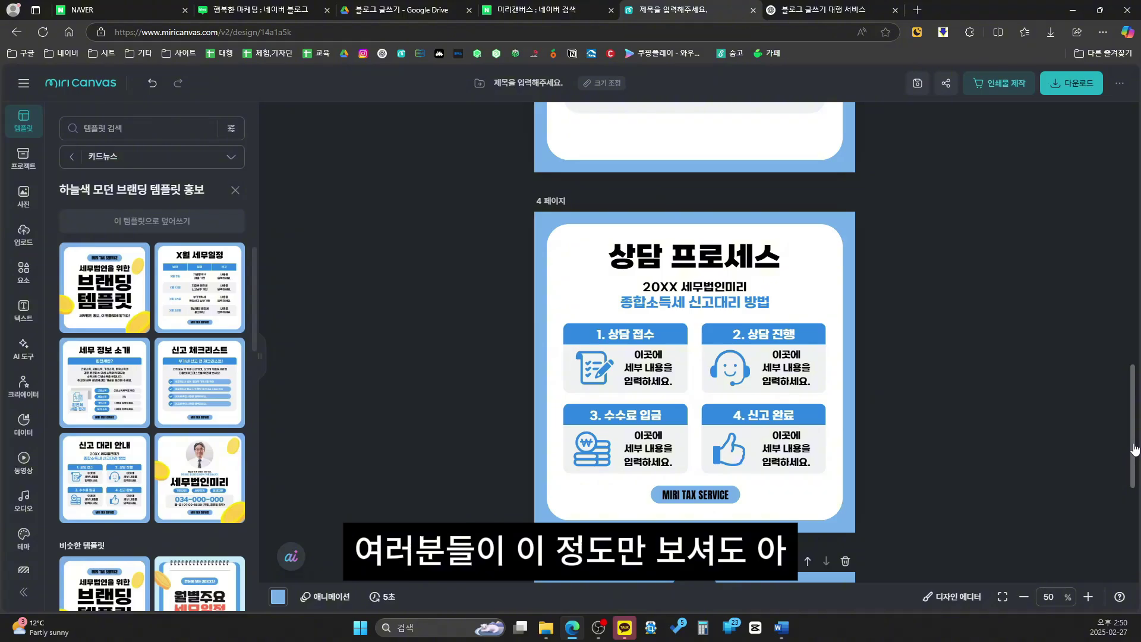
pyautogui.moveTo(1134, 449); pyautogui.dragTo(798, 217)
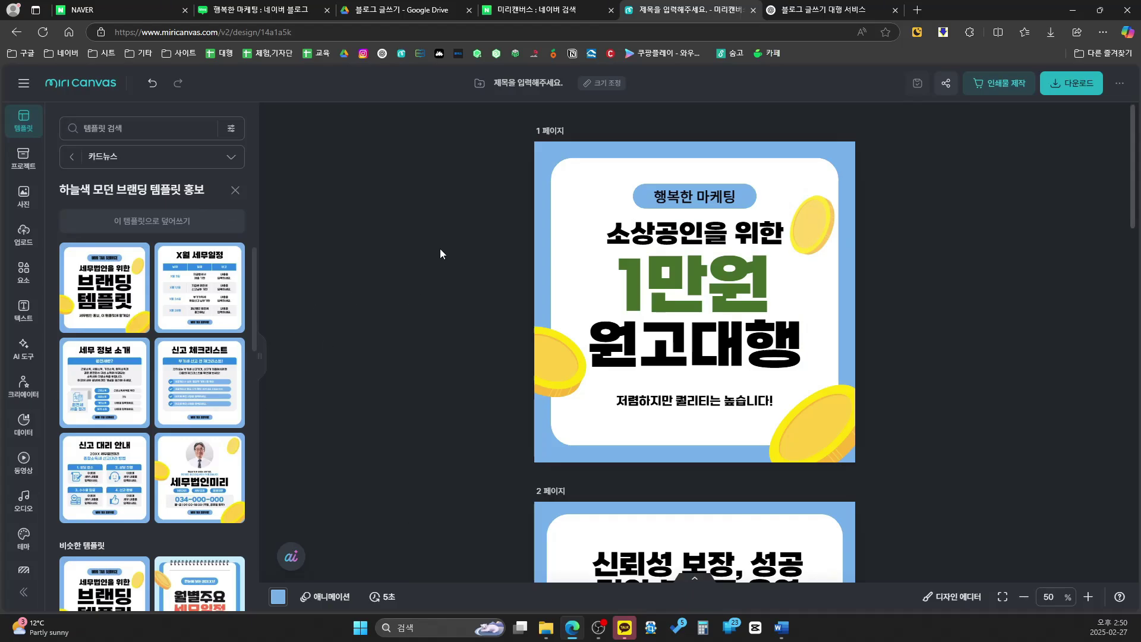
pyautogui.scroll(-4, 540, 330)
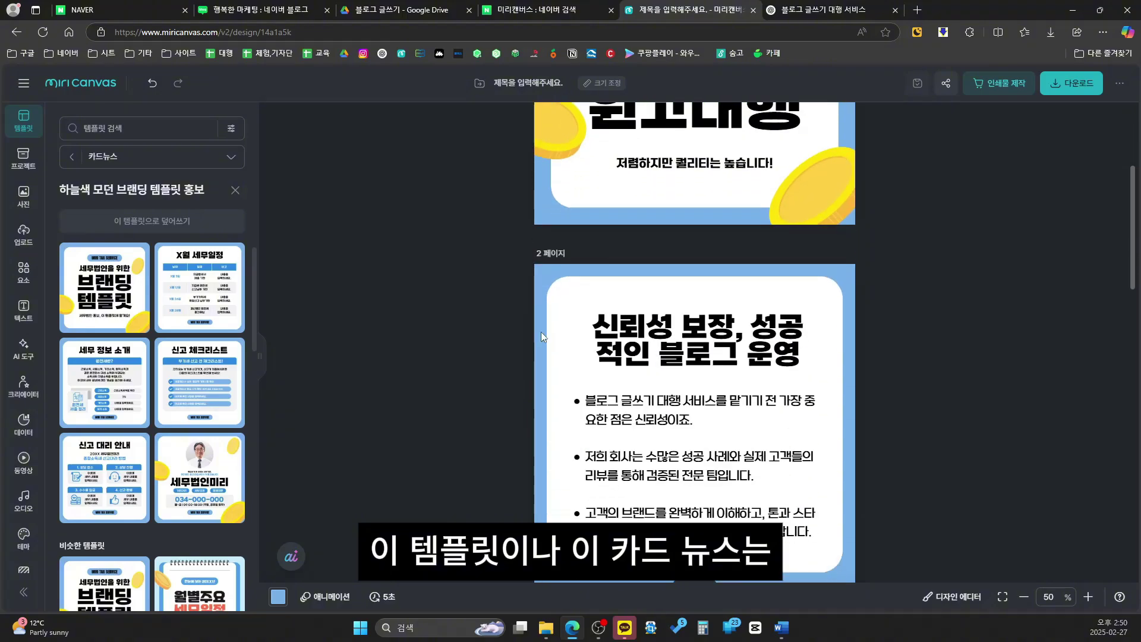
pyautogui.scroll(-19, 607, 425)
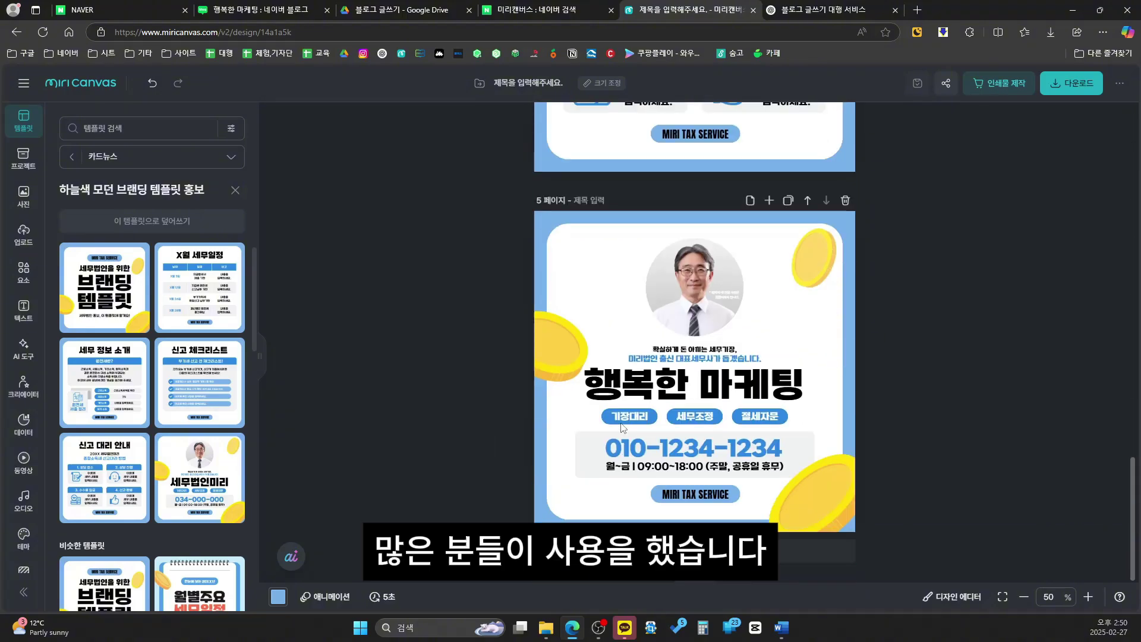
pyautogui.scroll(20, 805, 339)
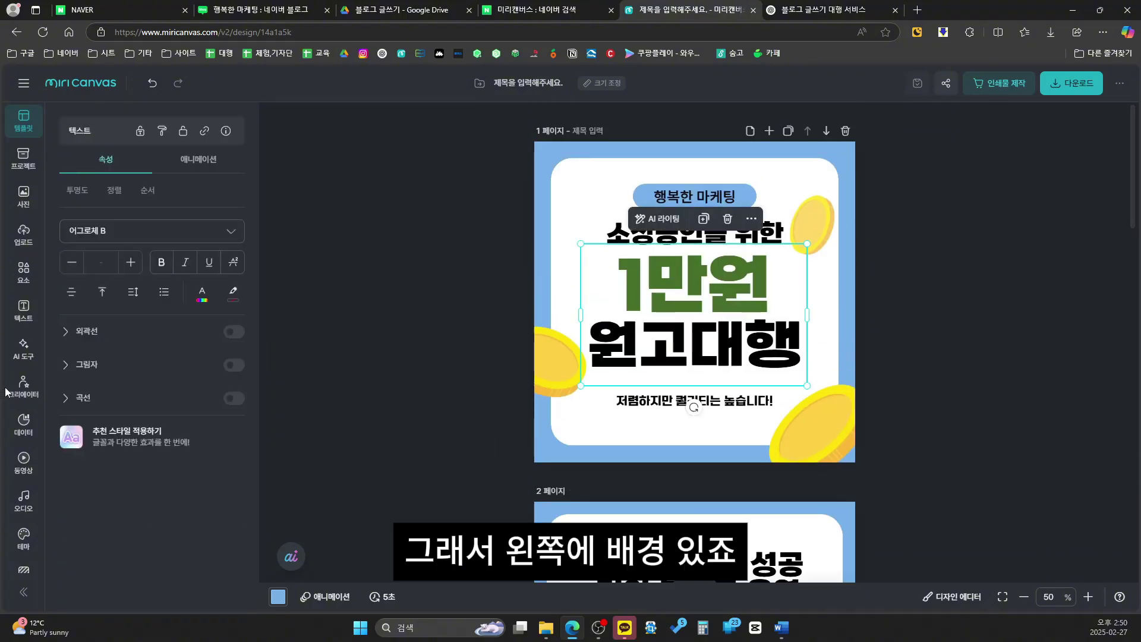
# Search backgrounds for '흰색' and set a white fabric photo as page 1's background.
pyautogui.scroll(-2, 25, 463)
pyautogui.click(23, 475)
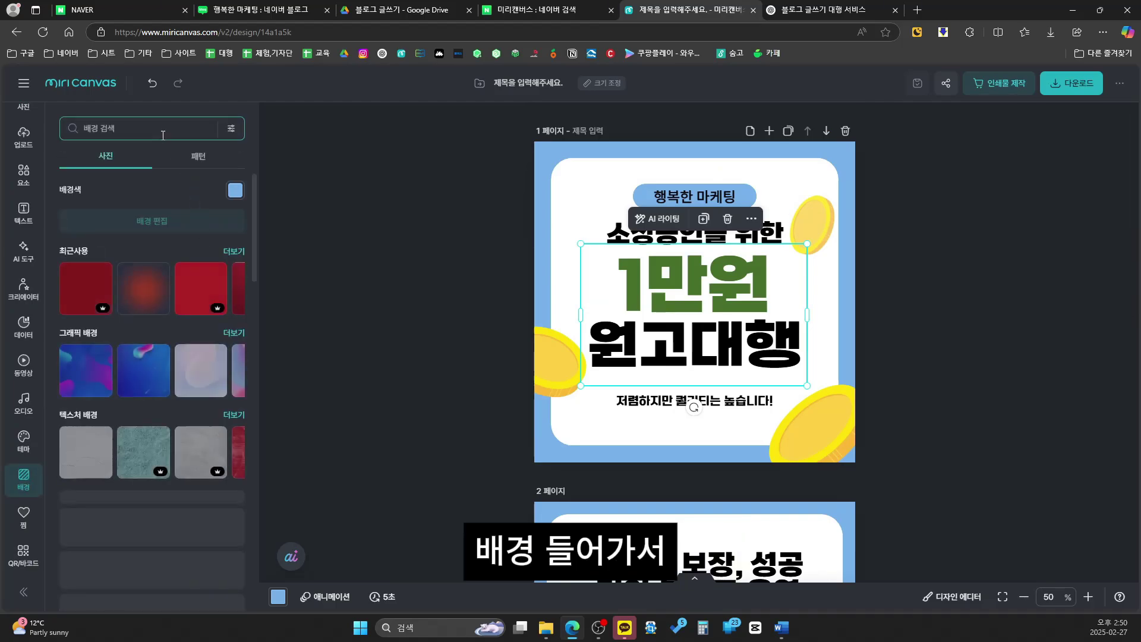
pyautogui.click(161, 128)
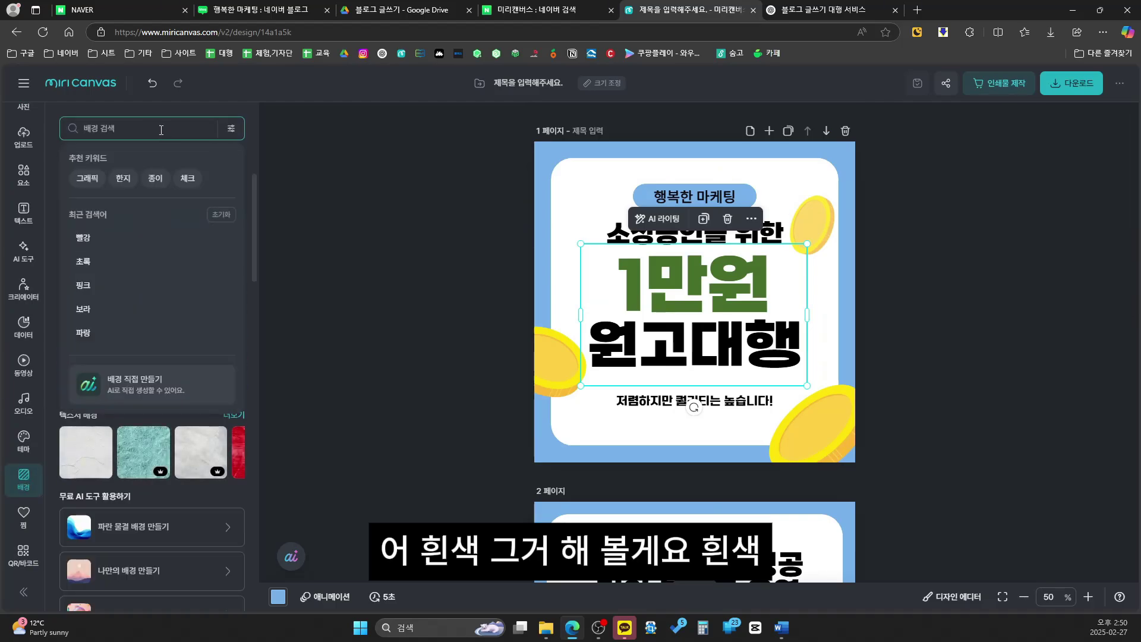
pyautogui.write('흰색')
pyautogui.click(144, 159)
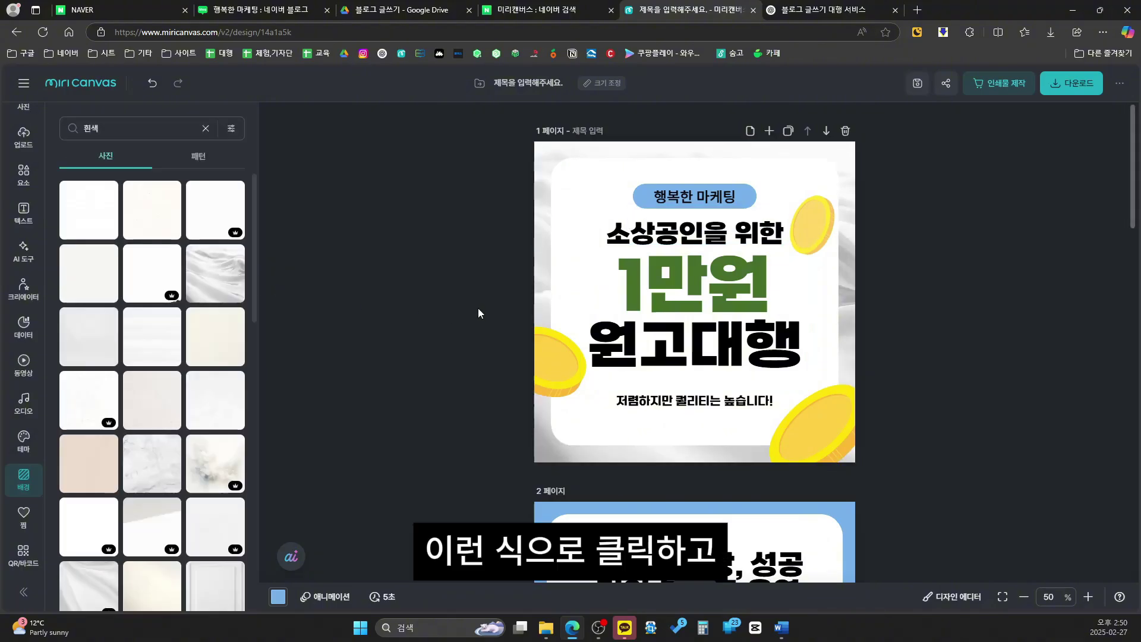
# Apply the same white fabric photo background to pages 2, 3, 4 and 5.
pyautogui.scroll(-6, 478, 308)
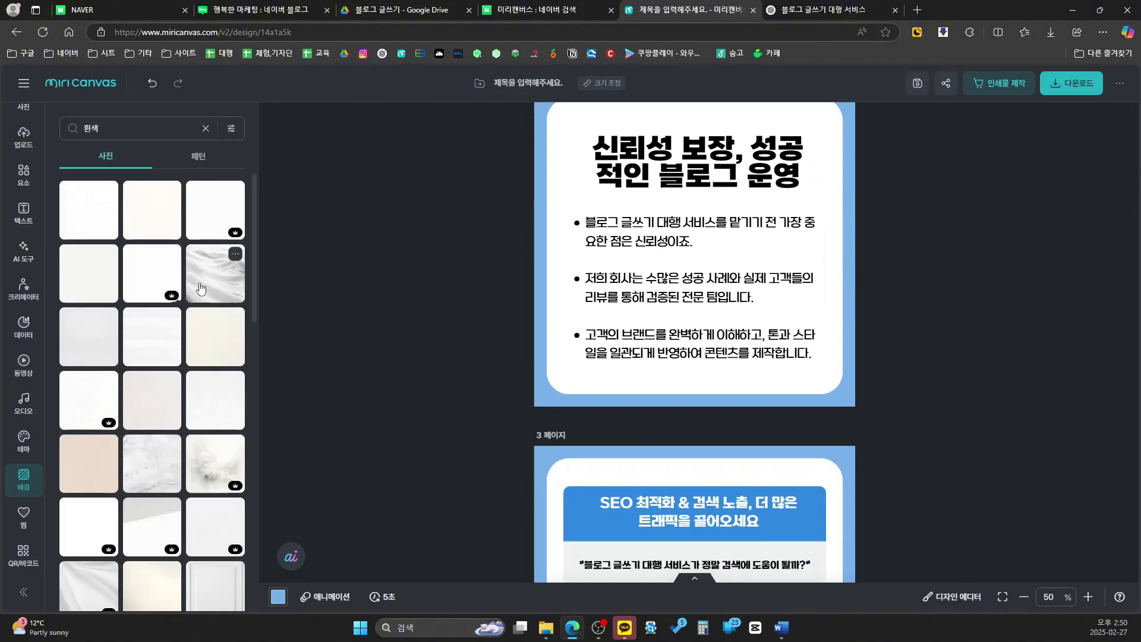
pyautogui.click(215, 273)
pyautogui.scroll(-4, 450, 341)
pyautogui.click(455, 347)
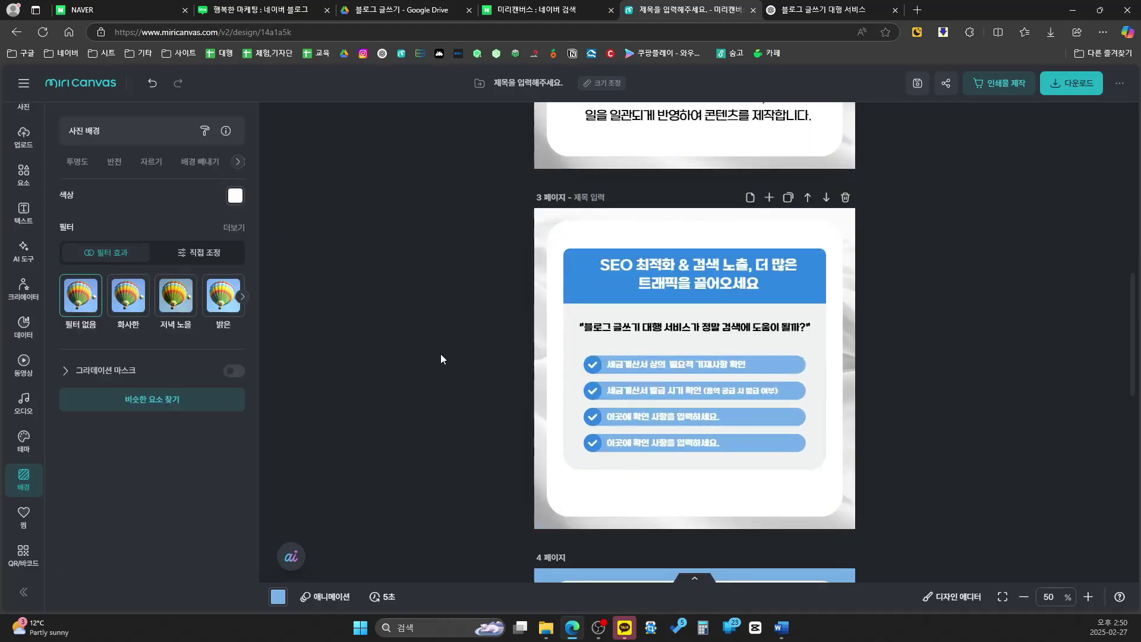
pyautogui.scroll(-5, 460, 356)
pyautogui.click(461, 357)
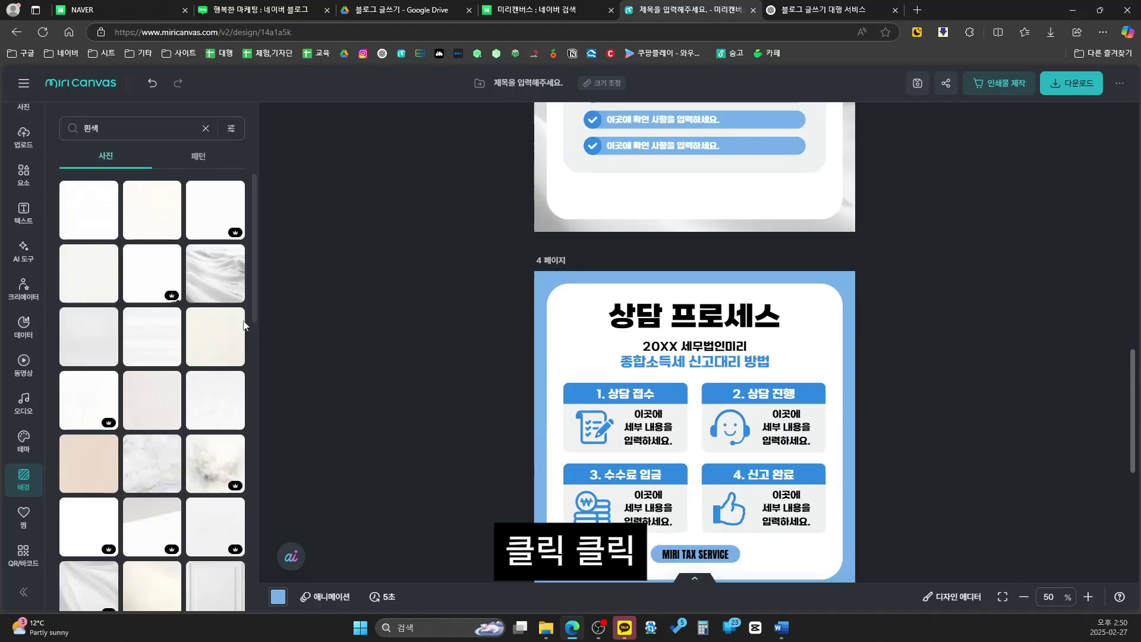
pyautogui.click(215, 273)
pyautogui.scroll(-5, 485, 352)
pyautogui.click(462, 354)
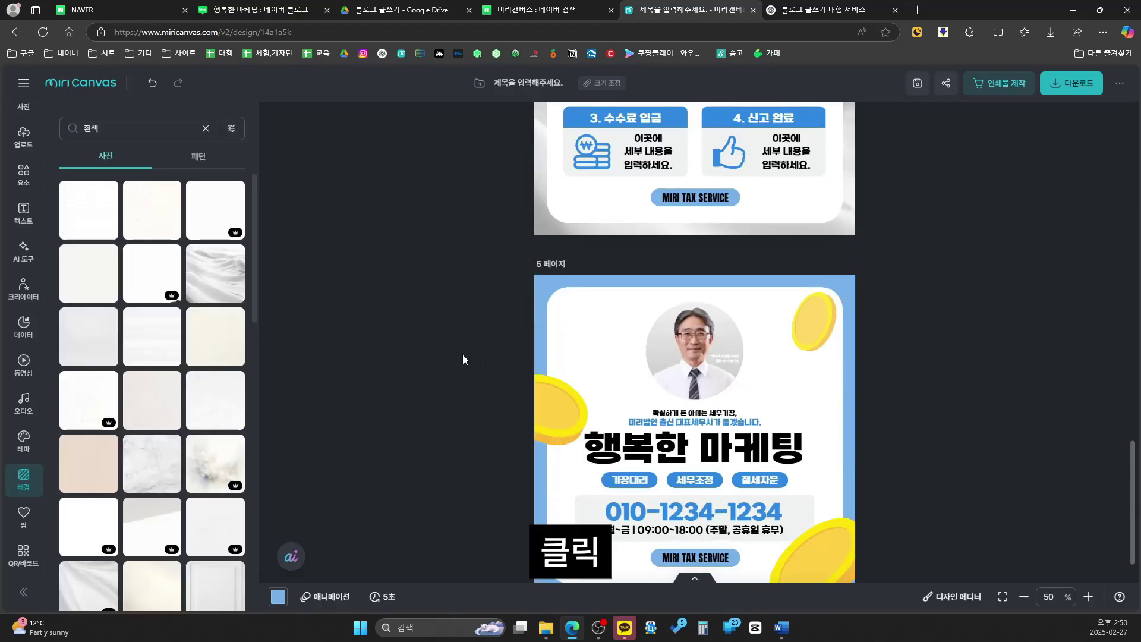
pyautogui.click(215, 273)
pyautogui.scroll(-1, 517, 376)
pyautogui.click(930, 410)
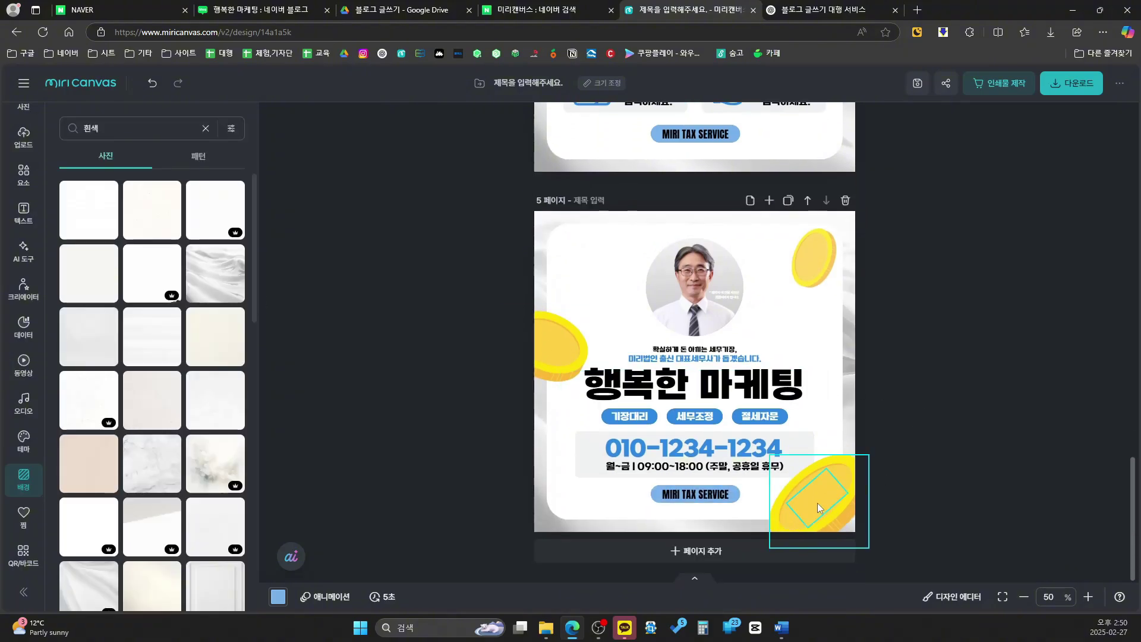
# Delete page 5's three gold coins: bottom-right, left and top-right.
pyautogui.click(840, 476)
pyautogui.press('Delete')
pyautogui.click(562, 354)
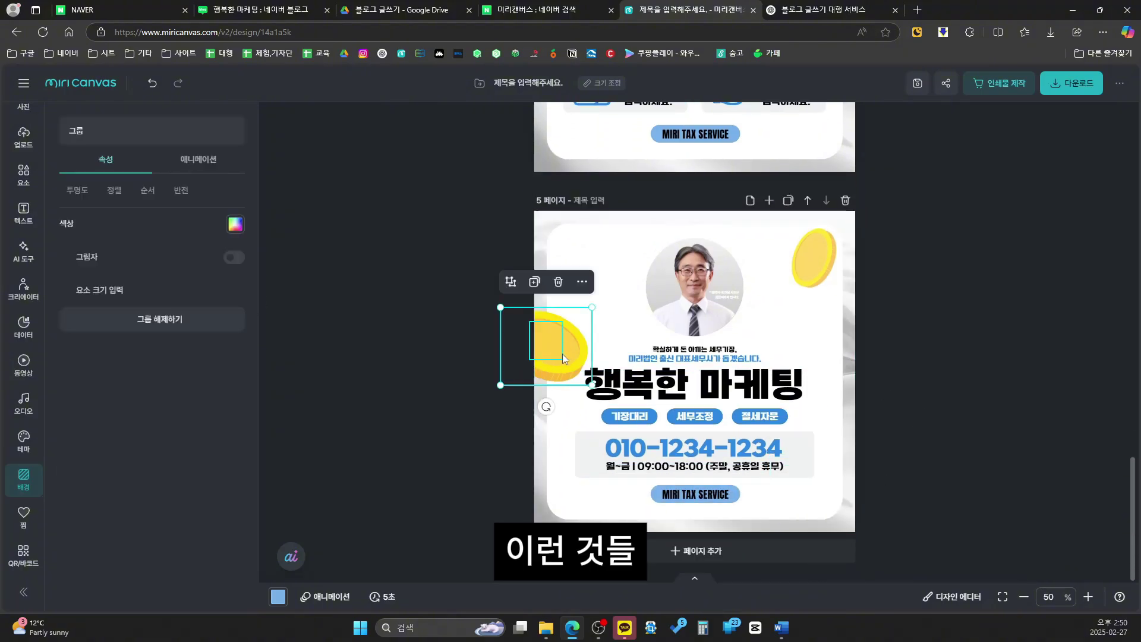
pyautogui.press('Delete')
pyautogui.click(814, 259)
pyautogui.press('Delete')
# Delete the bottom-right coin on page 1.
pyautogui.scroll(5, 847, 321)
pyautogui.scroll(15, 846, 321)
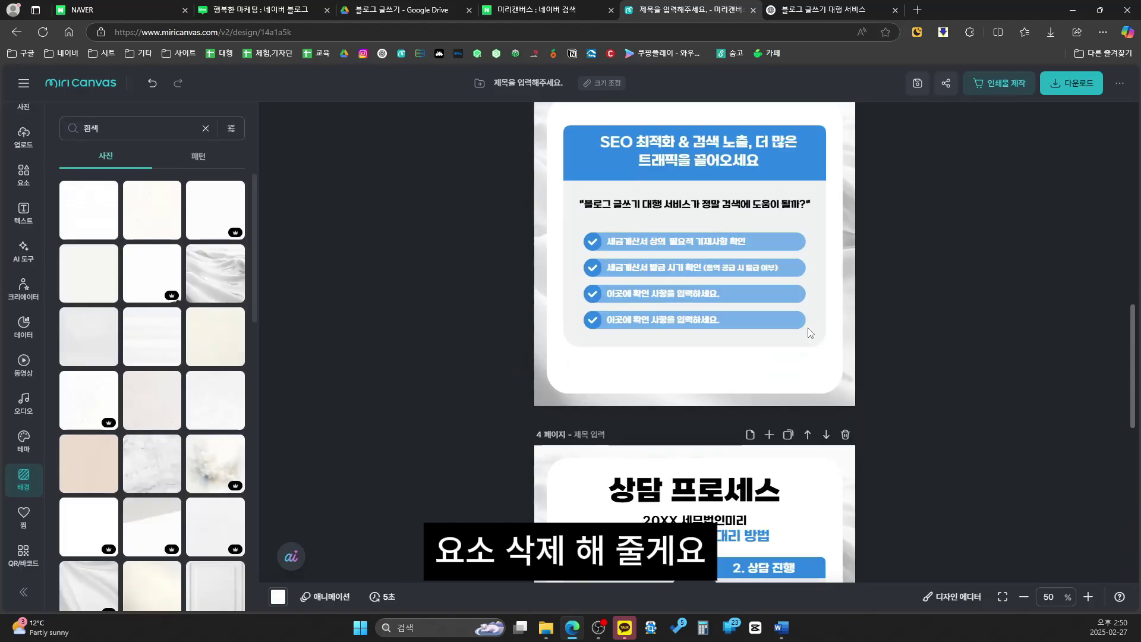
pyautogui.click(822, 416)
pyautogui.press('Delete')
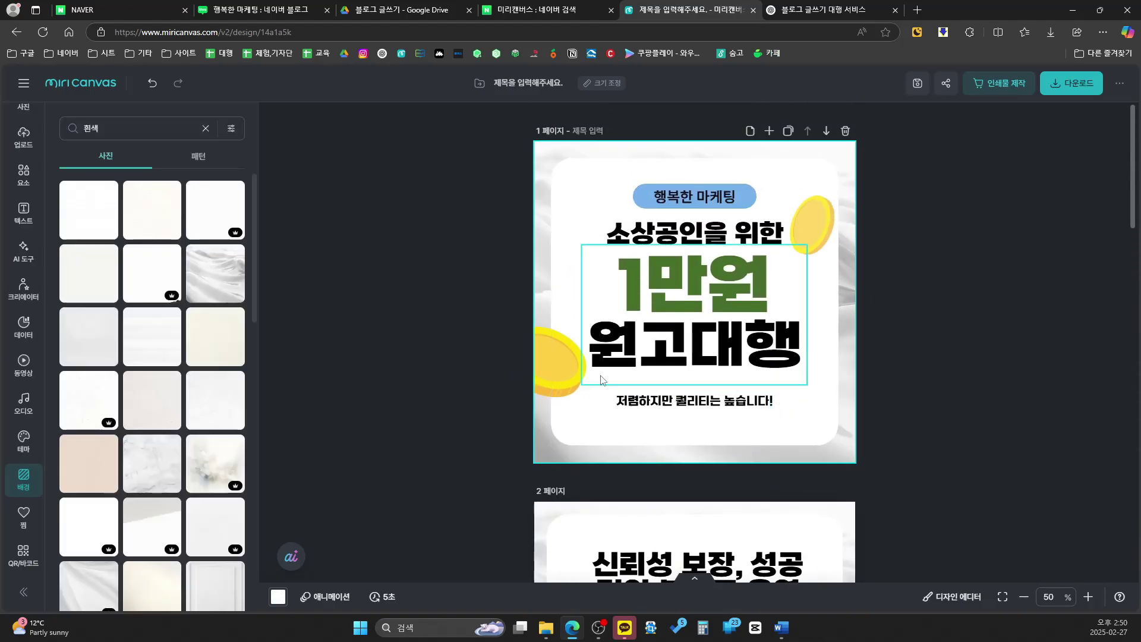
# Delete page 1's top-right coin and make page 3's title box red.
pyautogui.click(807, 237)
pyautogui.press('Delete')
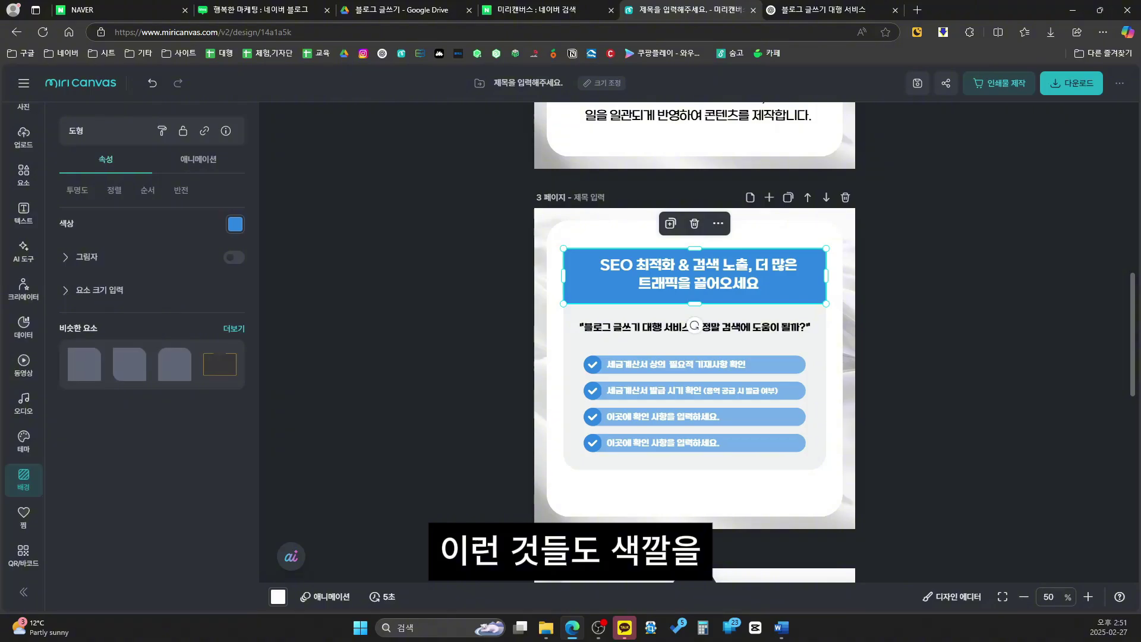
pyautogui.click(235, 224)
pyautogui.click(268, 297)
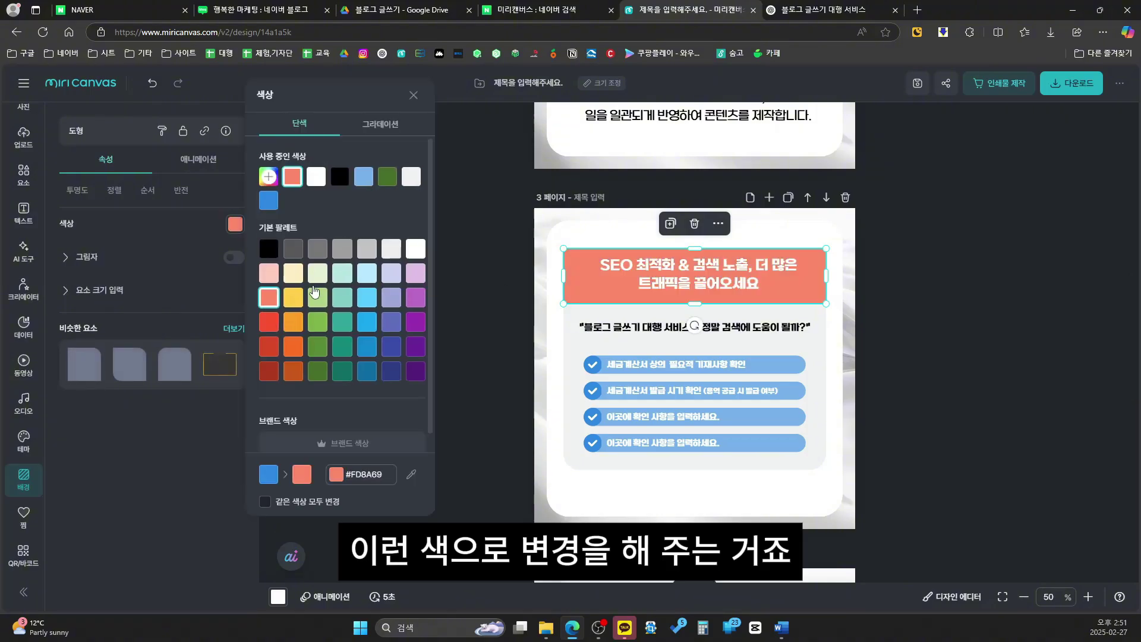
pyautogui.click(269, 322)
pyautogui.click(487, 343)
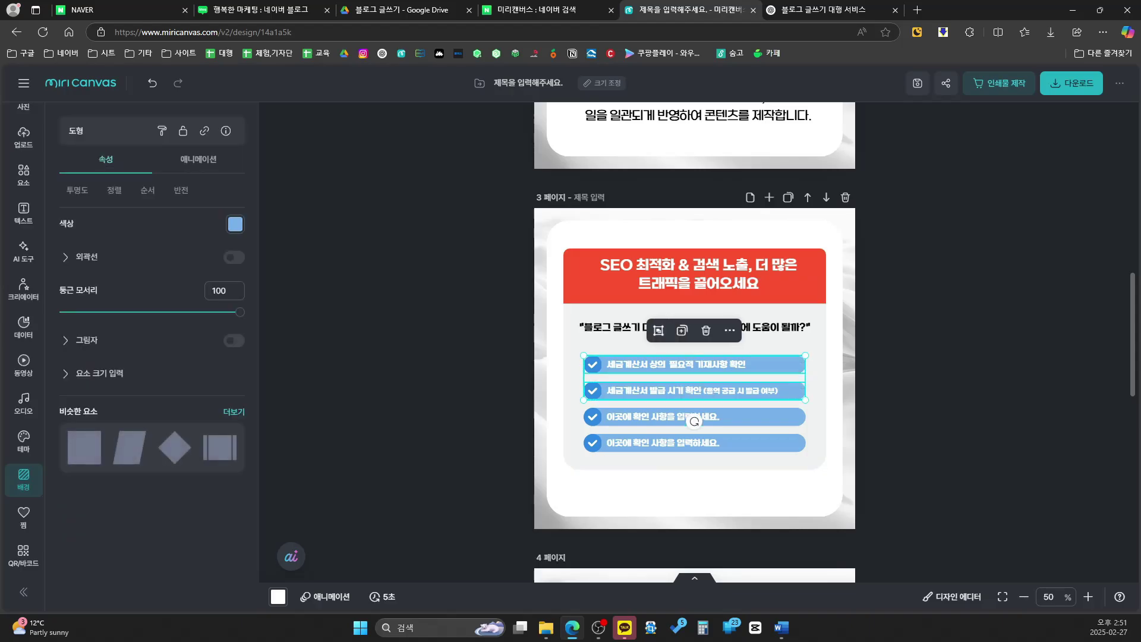
# Turn page 3's checklist bars red.
pyautogui.keyDown('shift'); pyautogui.click(806, 432); pyautogui.keyUp('shift')
pyautogui.keyDown('shift'); pyautogui.click(799, 419); pyautogui.keyUp('shift')
pyautogui.keyDown('shift'); pyautogui.click(800, 443); pyautogui.keyUp('shift')
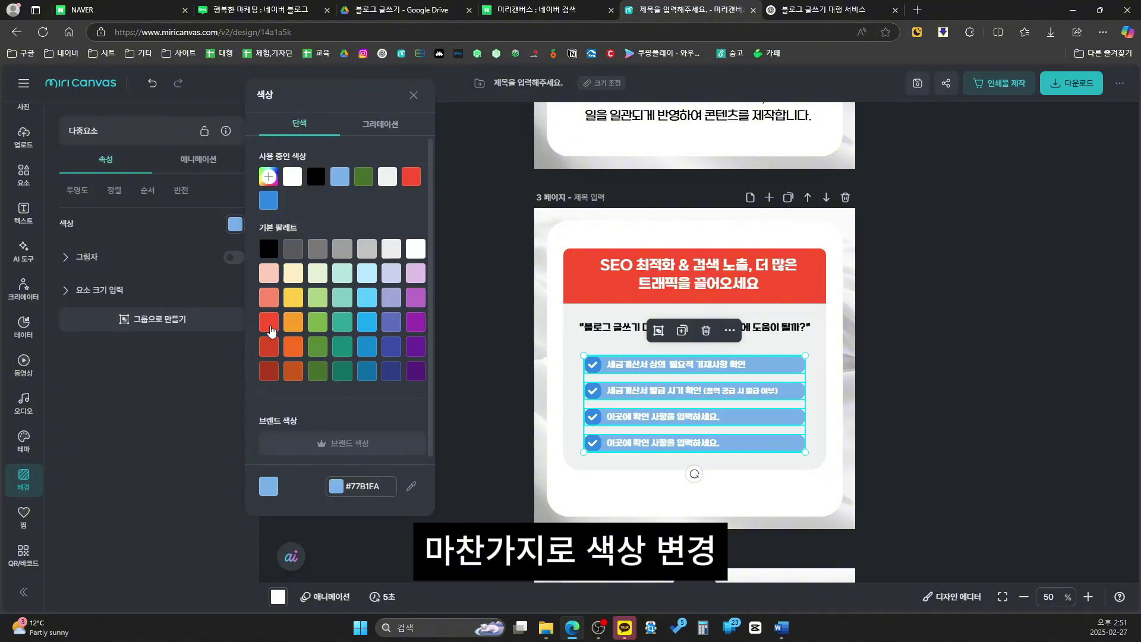
pyautogui.click(269, 321)
pyautogui.click(505, 441)
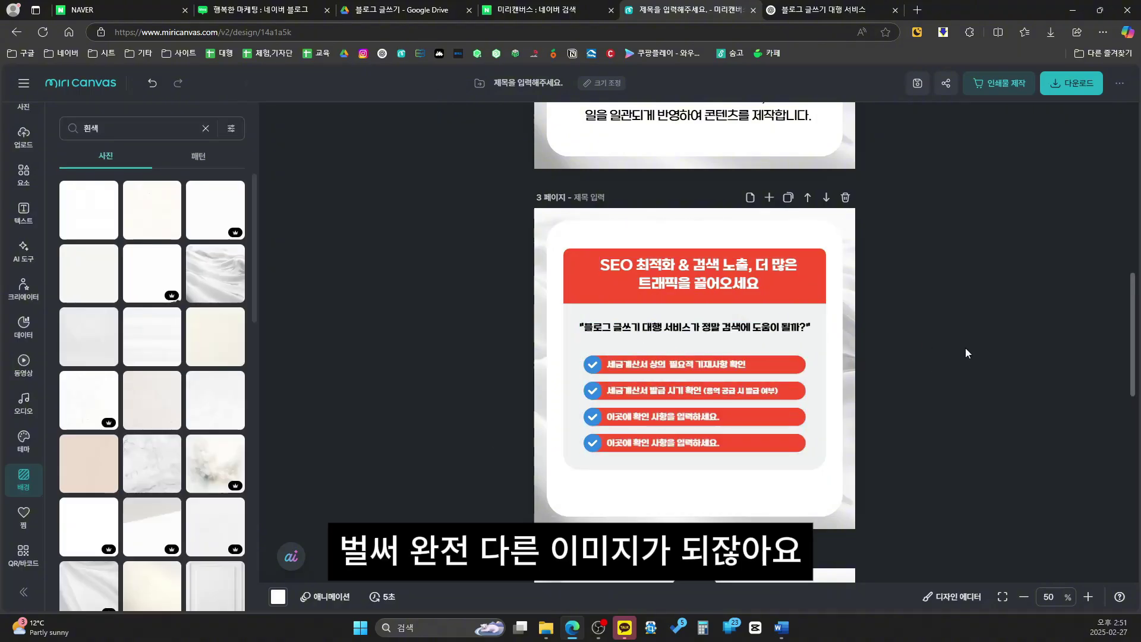
# Make page 4's four step header bars (상담 접수, 상담 진행, 수수료 입금, 신고 완료) red.
pyautogui.scroll(-5, 965, 348)
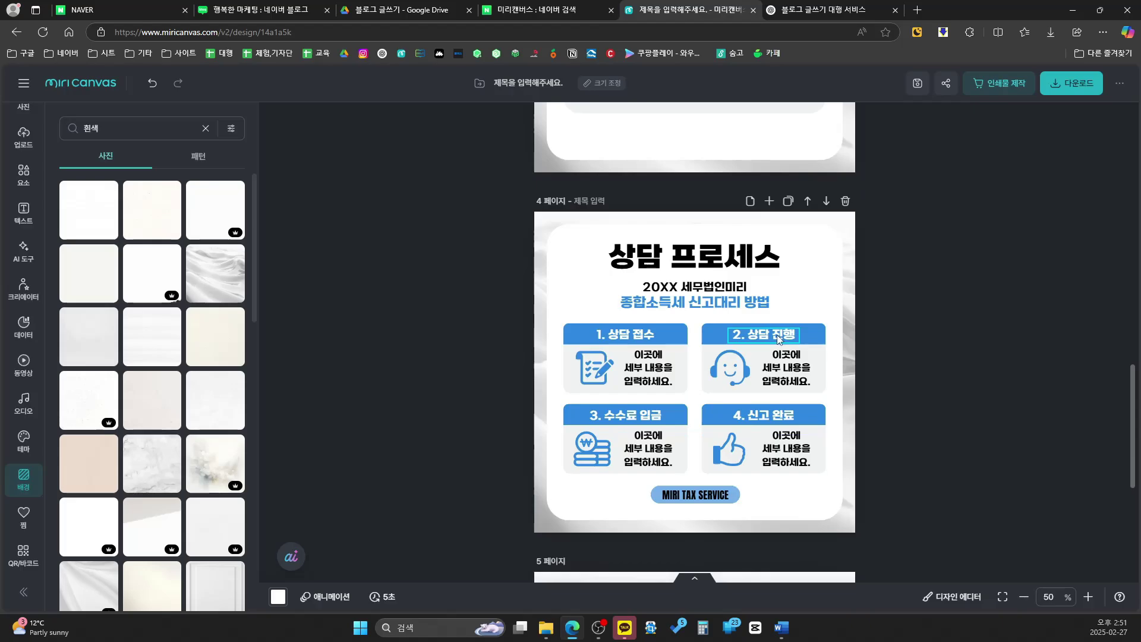
pyautogui.click(683, 337)
pyautogui.keyDown('shift'); pyautogui.click(819, 337); pyautogui.keyUp('shift')
pyautogui.keyDown('ctrl'); pyautogui.click(819, 421); pyautogui.keyUp('ctrl')
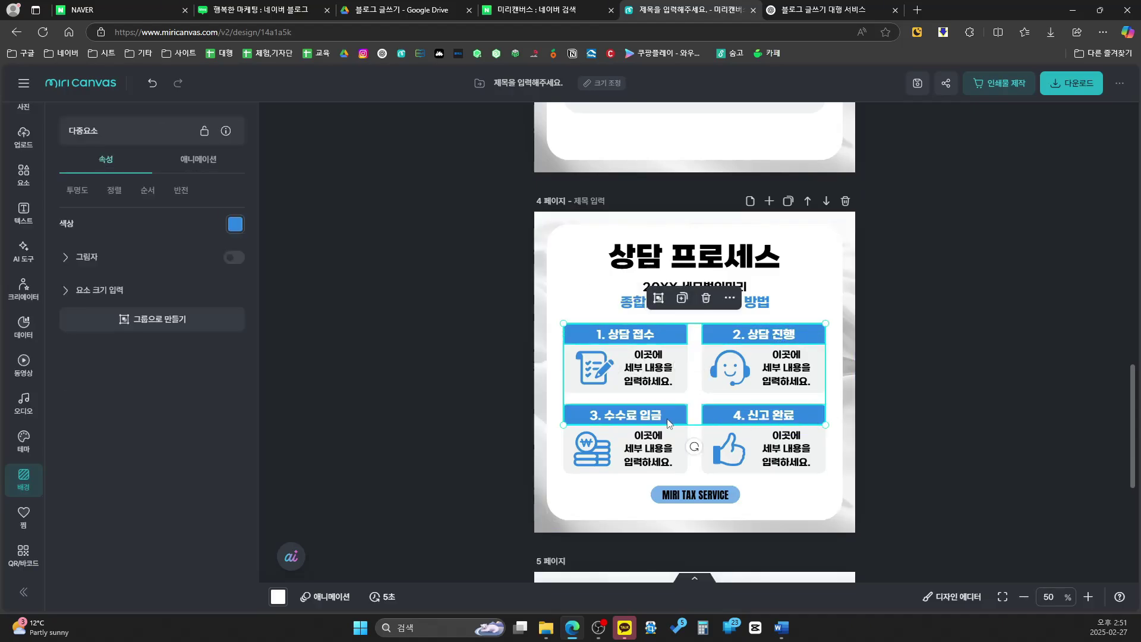
pyautogui.keyDown('ctrl'); pyautogui.click(674, 424); pyautogui.keyUp('ctrl')
pyautogui.click(235, 224)
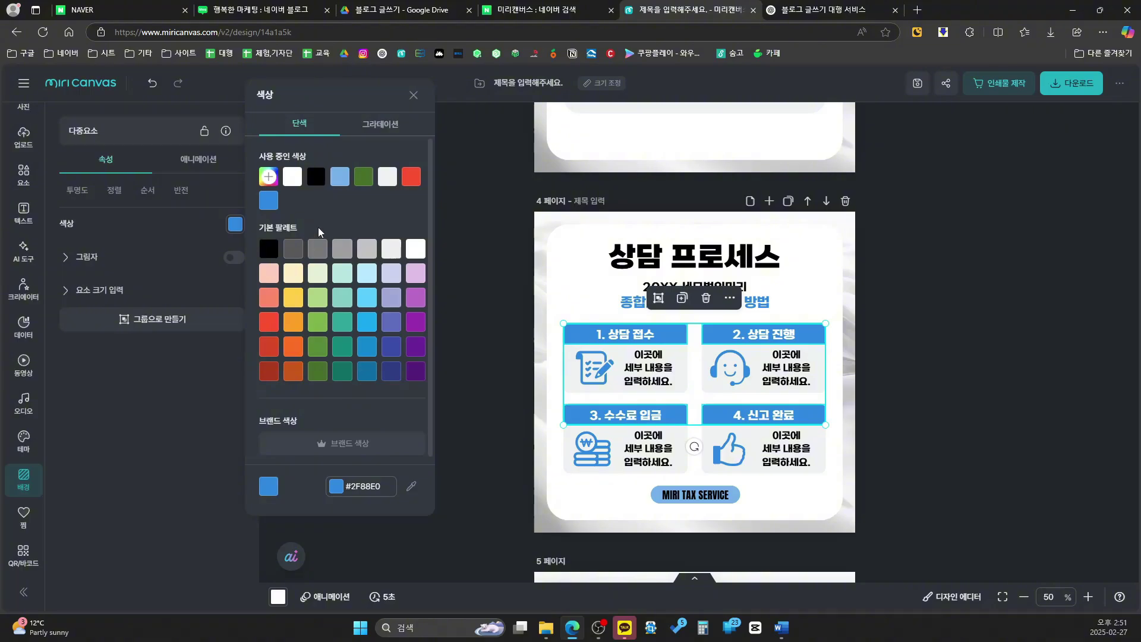
pyautogui.click(269, 321)
pyautogui.click(964, 356)
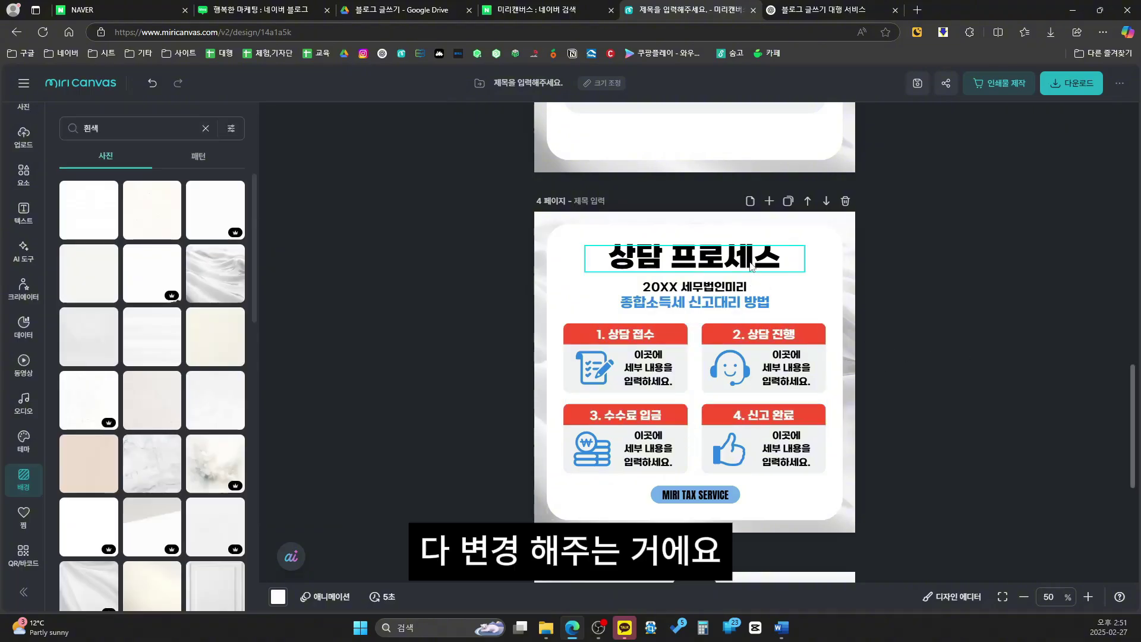
# Change the font colour of page 4's title '상담 프로세스' to red.
pyautogui.click(692, 257)
pyautogui.click(201, 293)
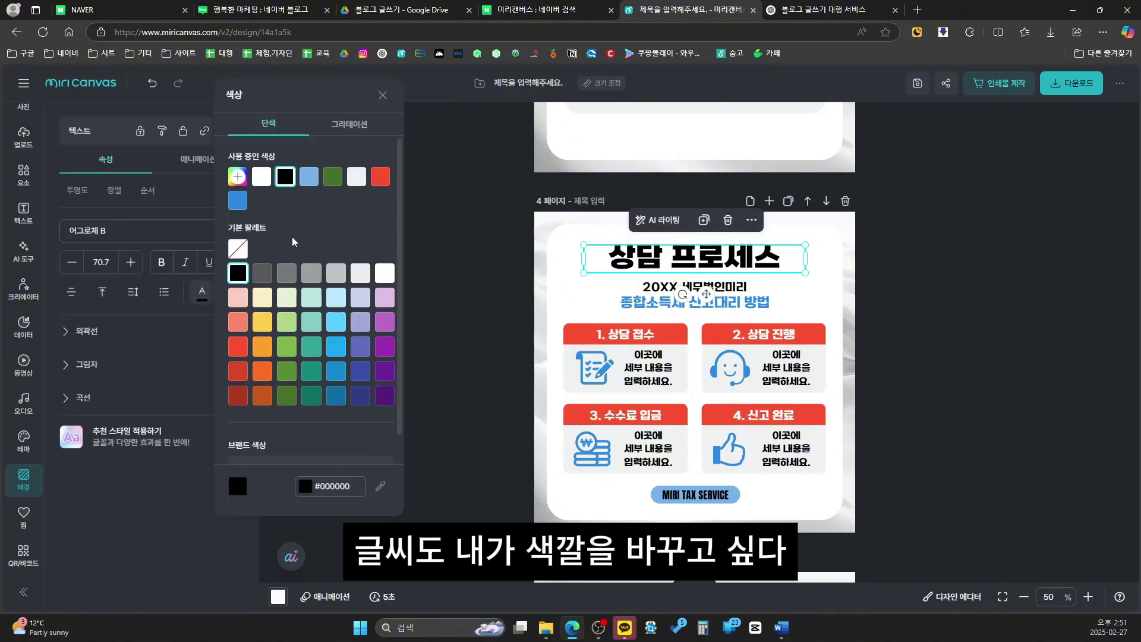
pyautogui.click(372, 177)
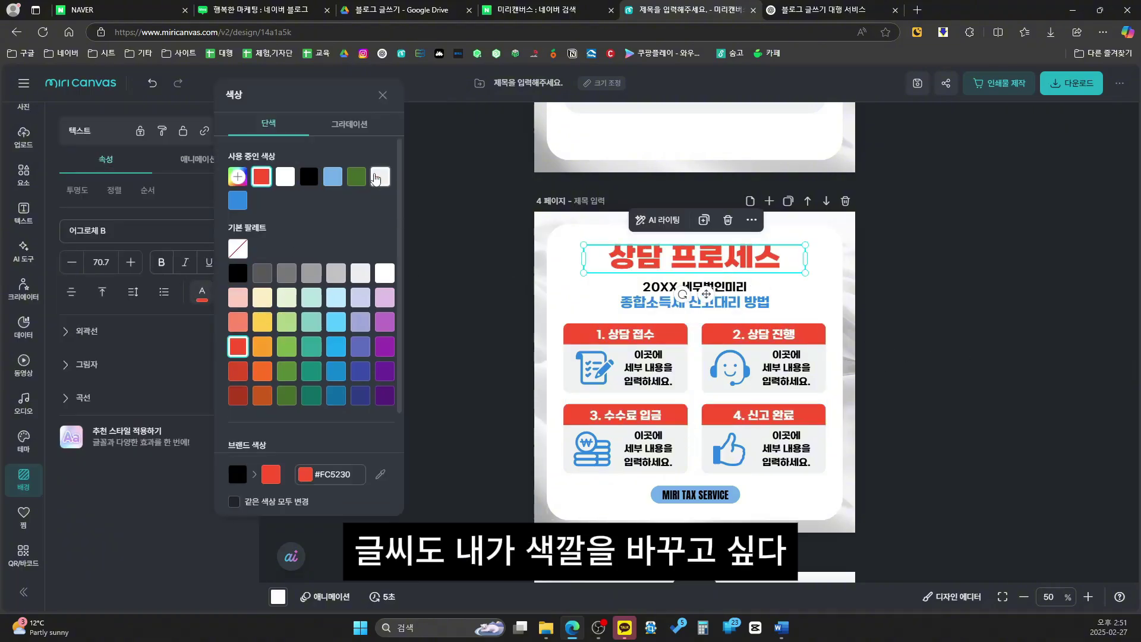
pyautogui.click(993, 335)
# Change the font colour of page 5's phone number to red.
pyautogui.scroll(-6, 681, 450)
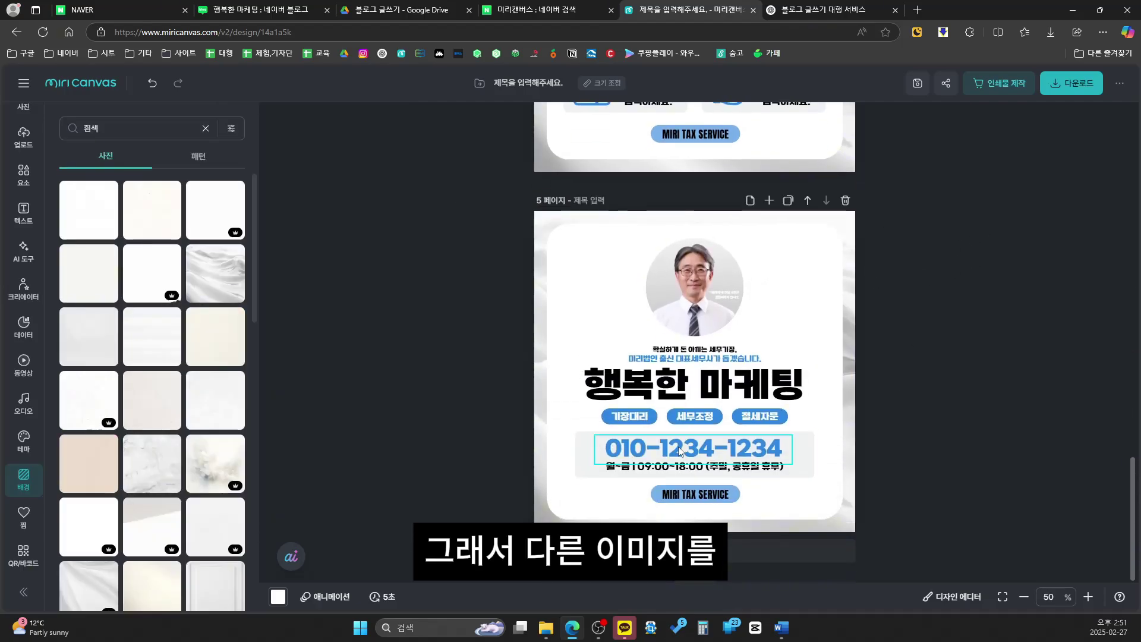
pyautogui.click(680, 450)
pyautogui.click(201, 292)
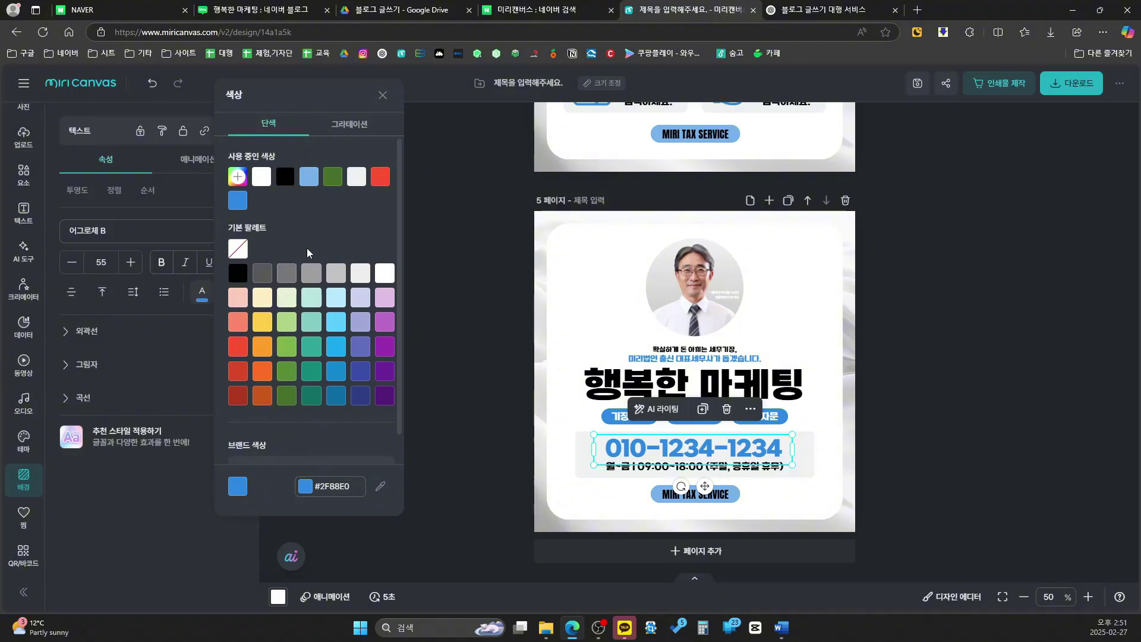
pyautogui.click(378, 175)
pyautogui.click(937, 423)
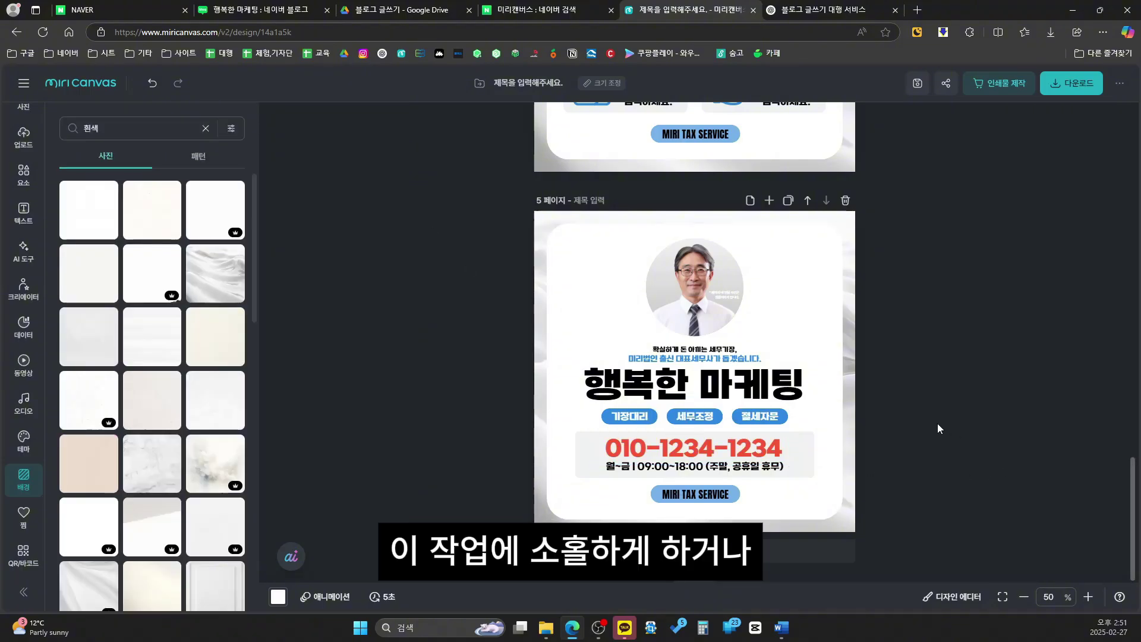
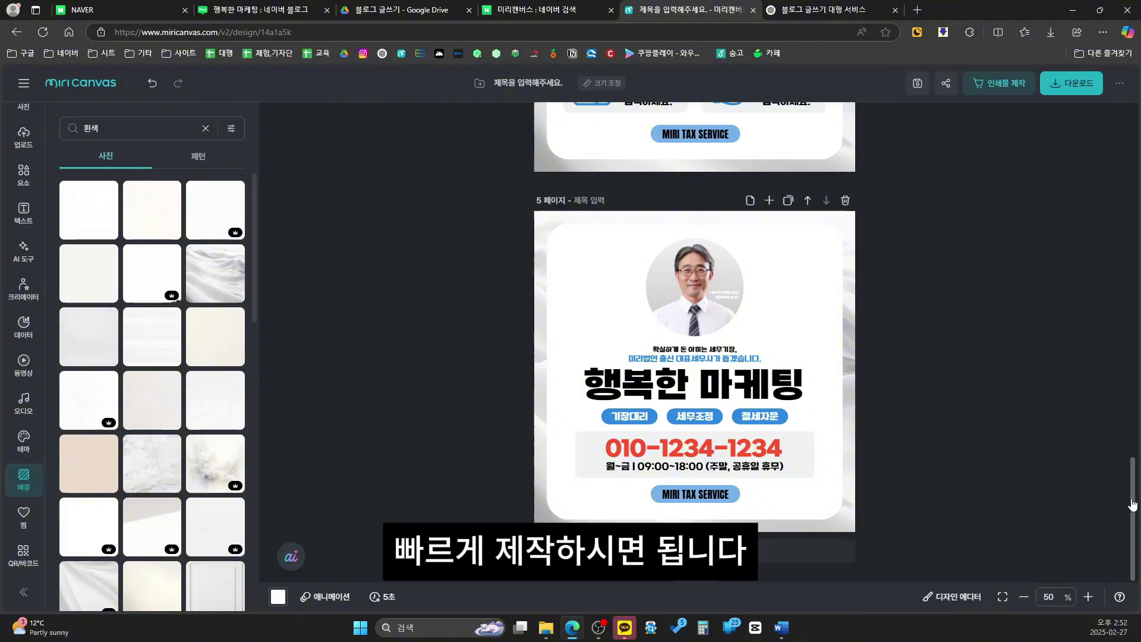
# Review the five card pages, then download all pages as JPG (웹용) images.
pyautogui.moveTo(1132, 504); pyautogui.dragTo(1131, 154)
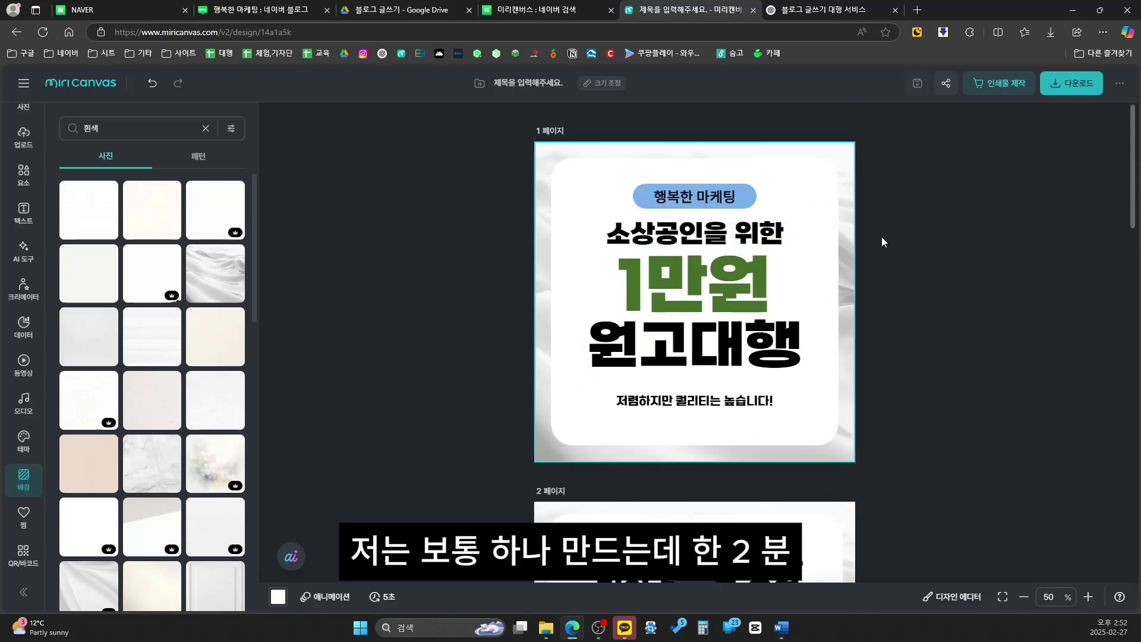
pyautogui.scroll(-10, 882, 242)
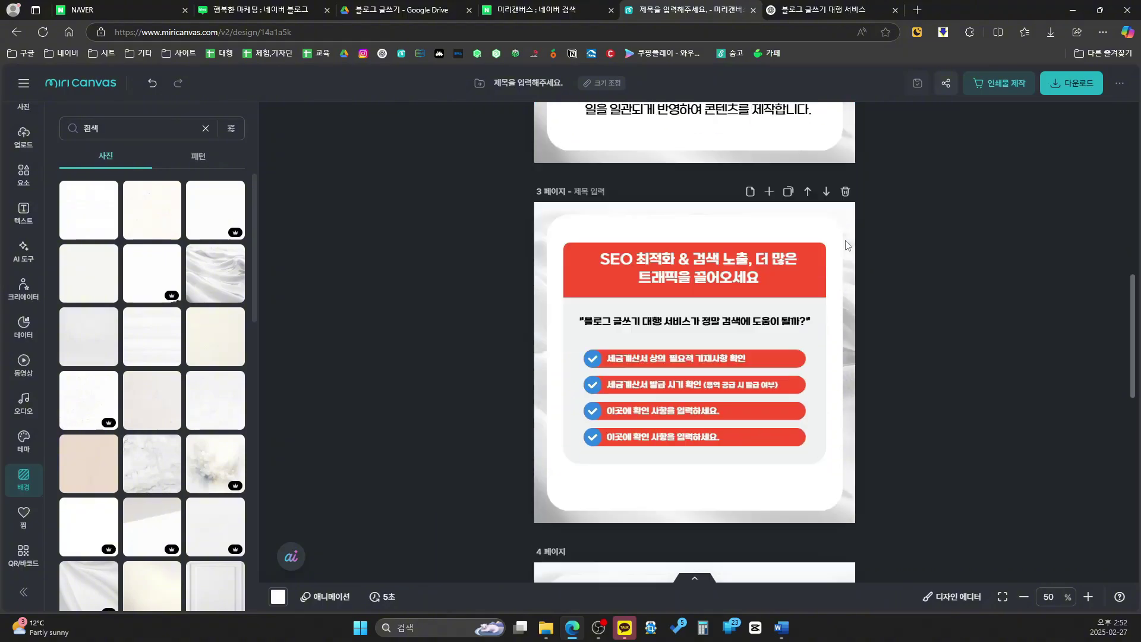
pyautogui.scroll(-8, 849, 245)
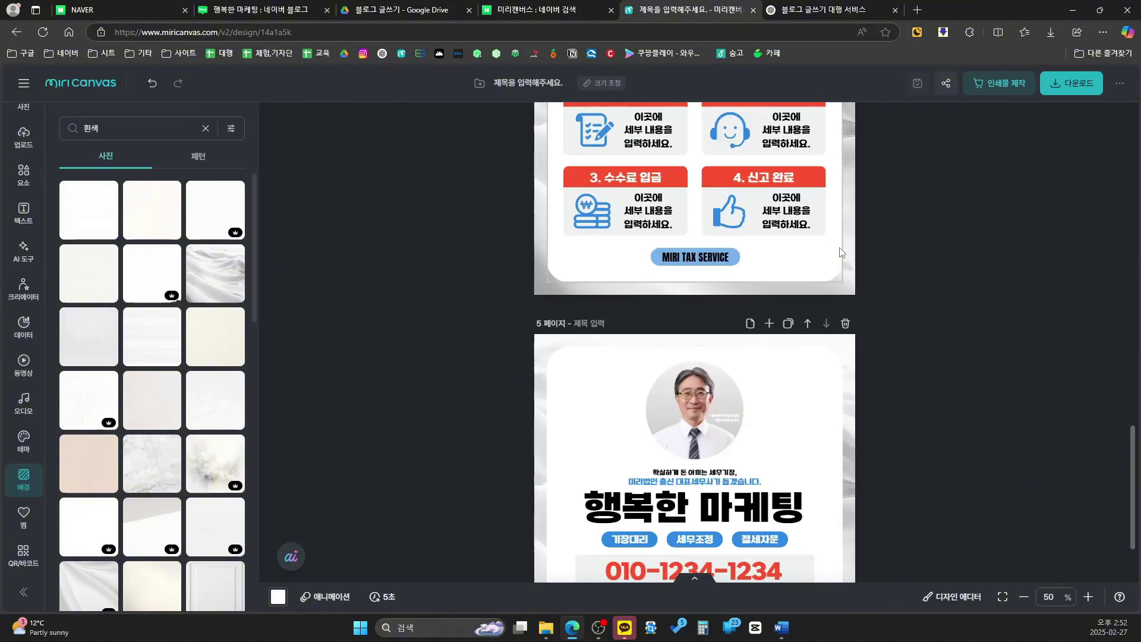
pyautogui.scroll(5, 839, 248)
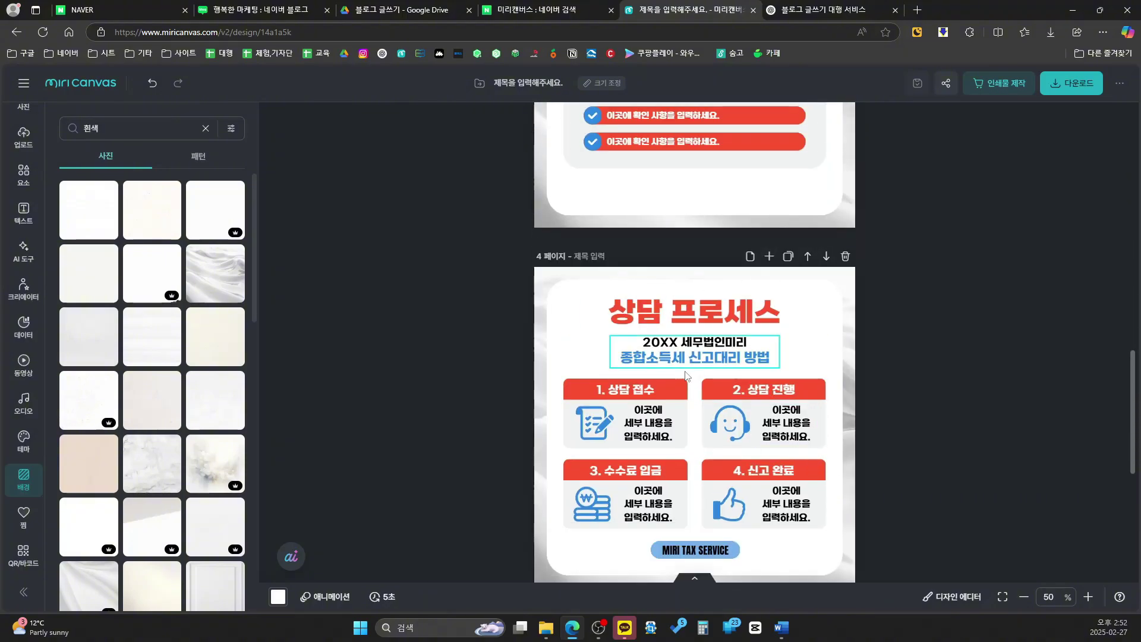
pyautogui.scroll(-2, 901, 316)
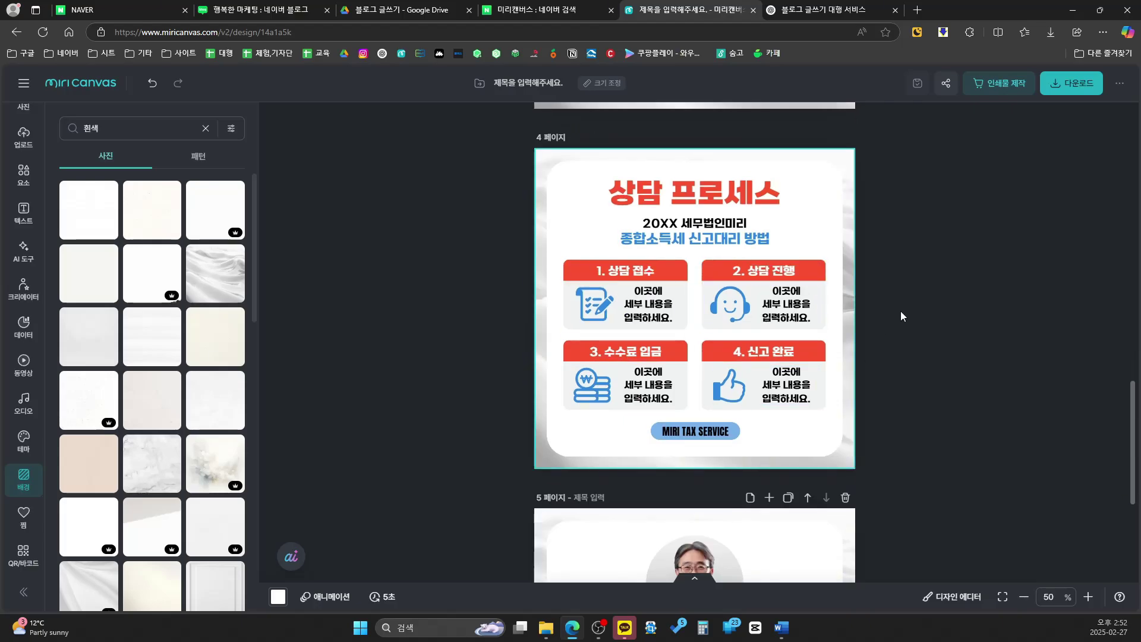
pyautogui.scroll(-5, 692, 429)
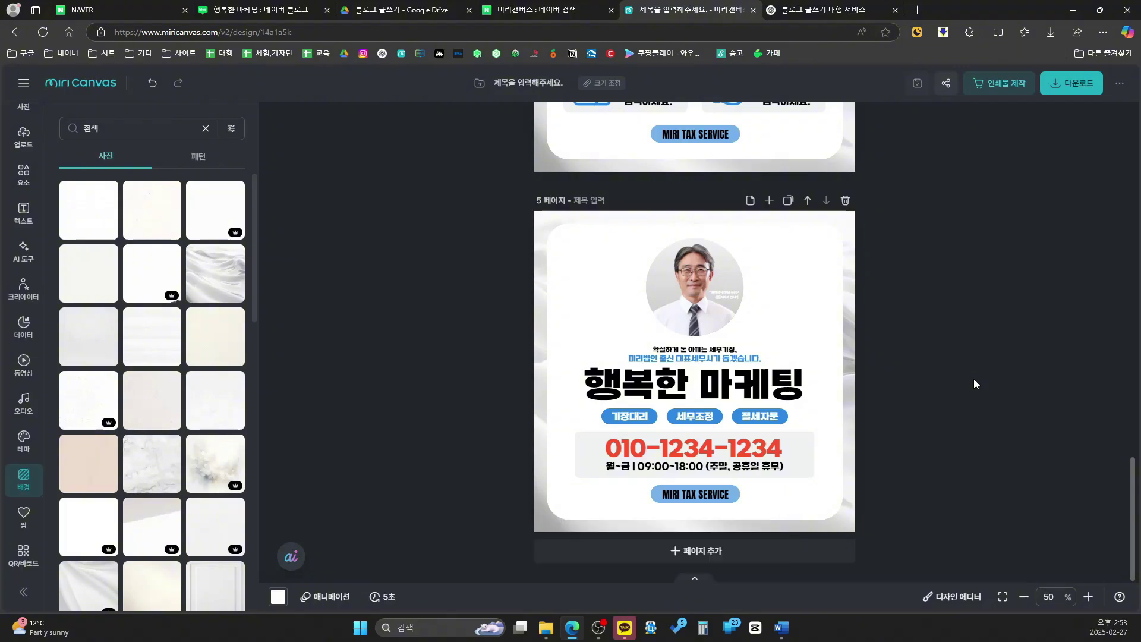
pyautogui.click(1063, 88)
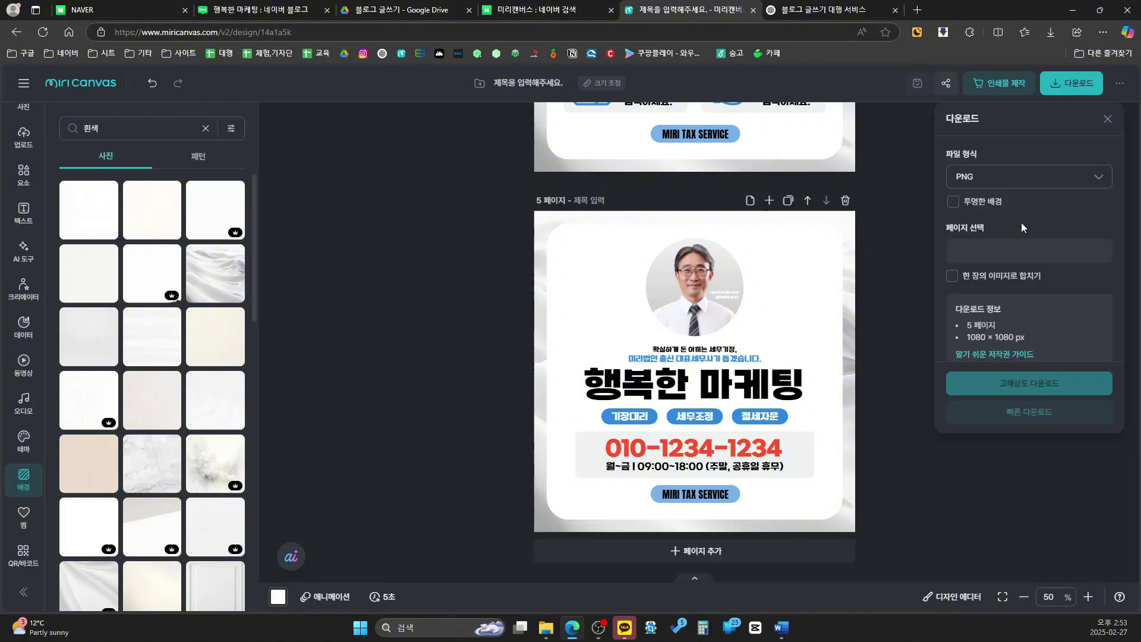
pyautogui.click(1018, 177)
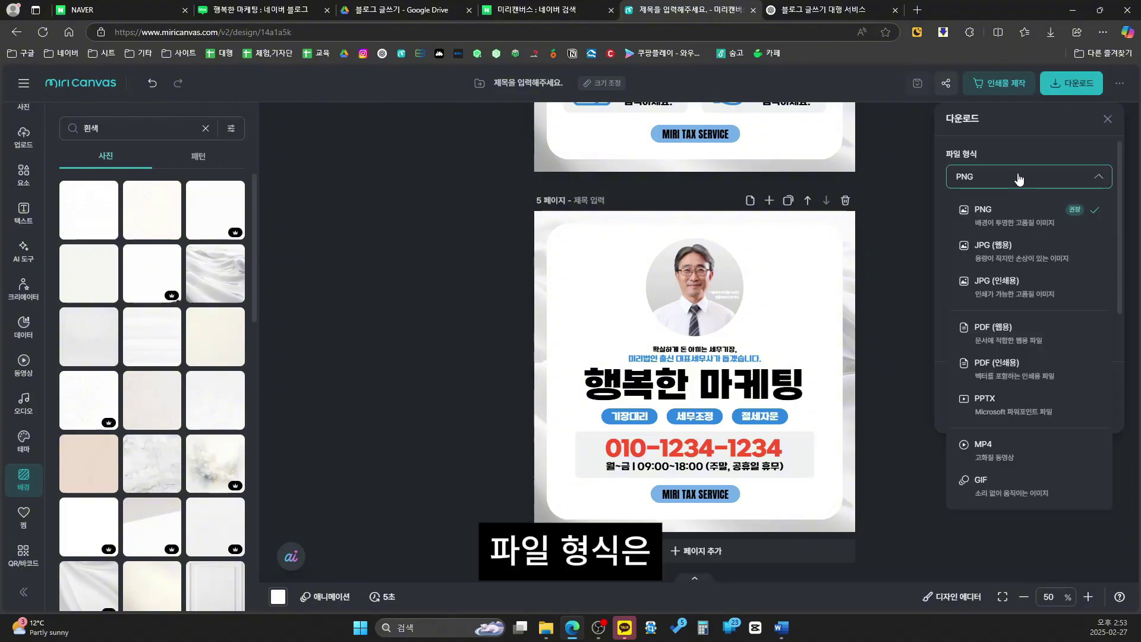
pyautogui.click(1000, 254)
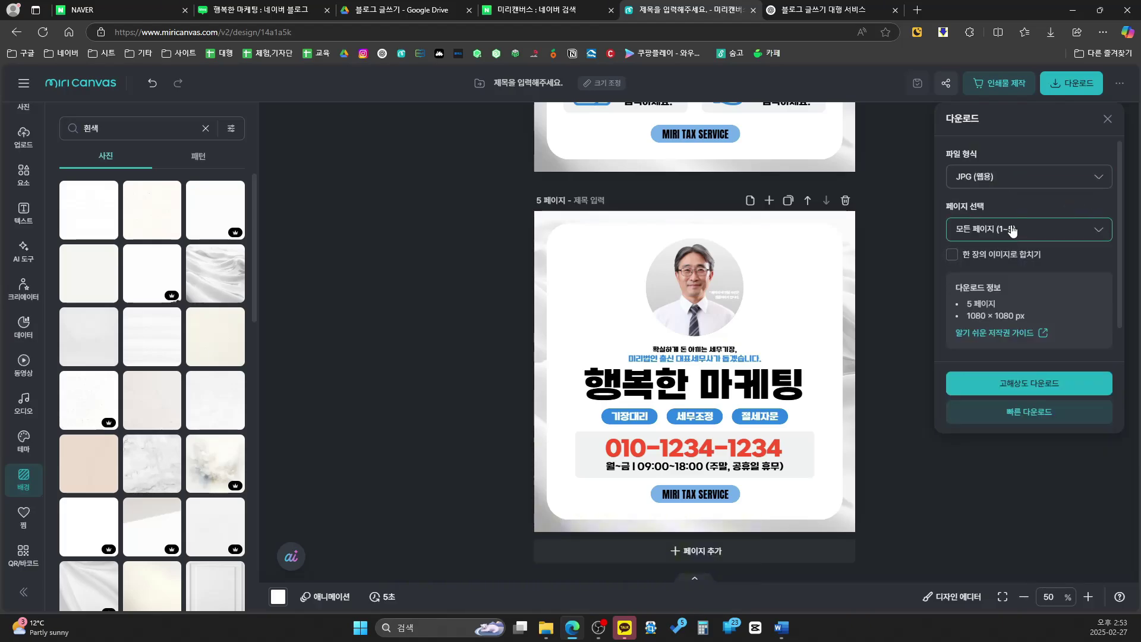
pyautogui.click(1006, 383)
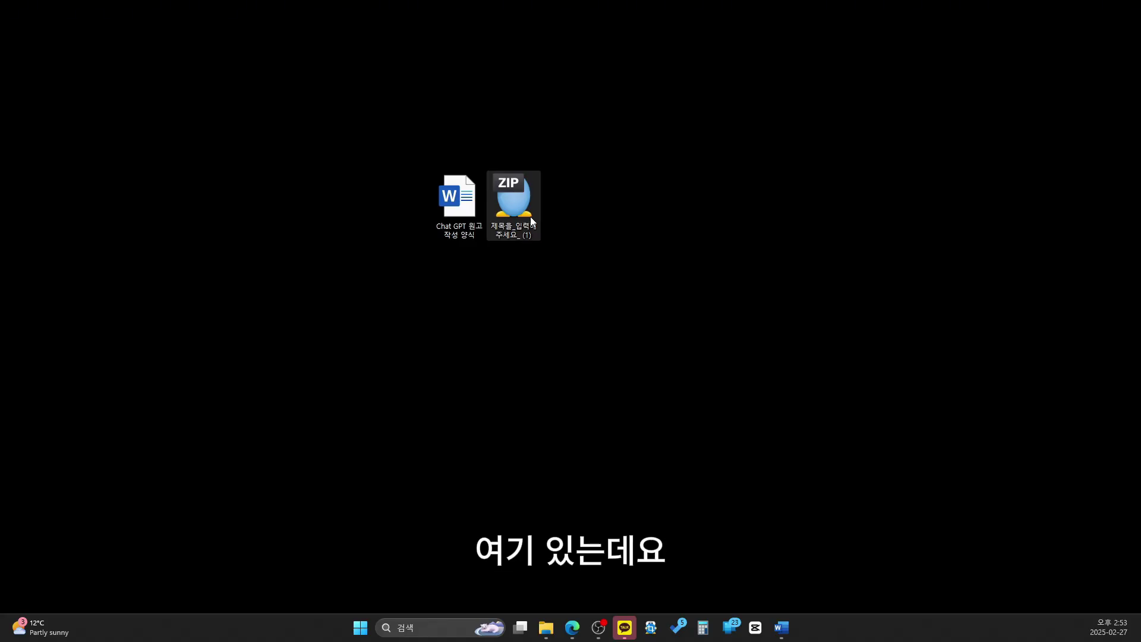
# Extract the downloaded ZIP with ALZip into a desktop folder of card JPGs.
pyautogui.doubleClick(531, 220)
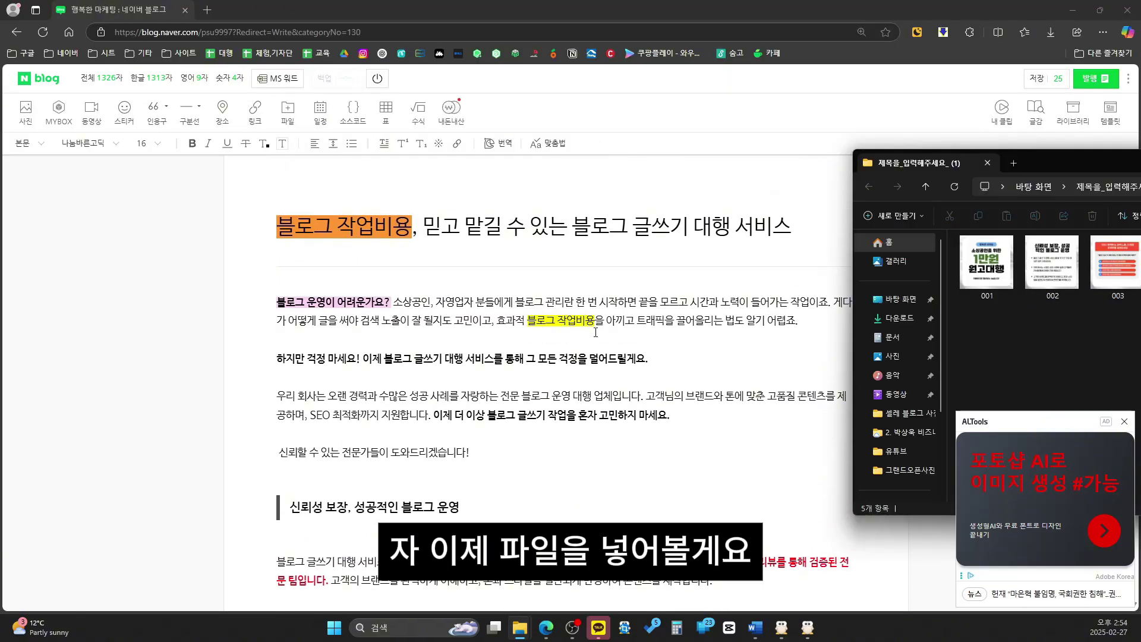
# Drop card image 001 into the post below the '신뢰성 보장, 성공적인 블로그 운영' heading.
pyautogui.click(514, 325)
pyautogui.scroll(-3, 312, 341)
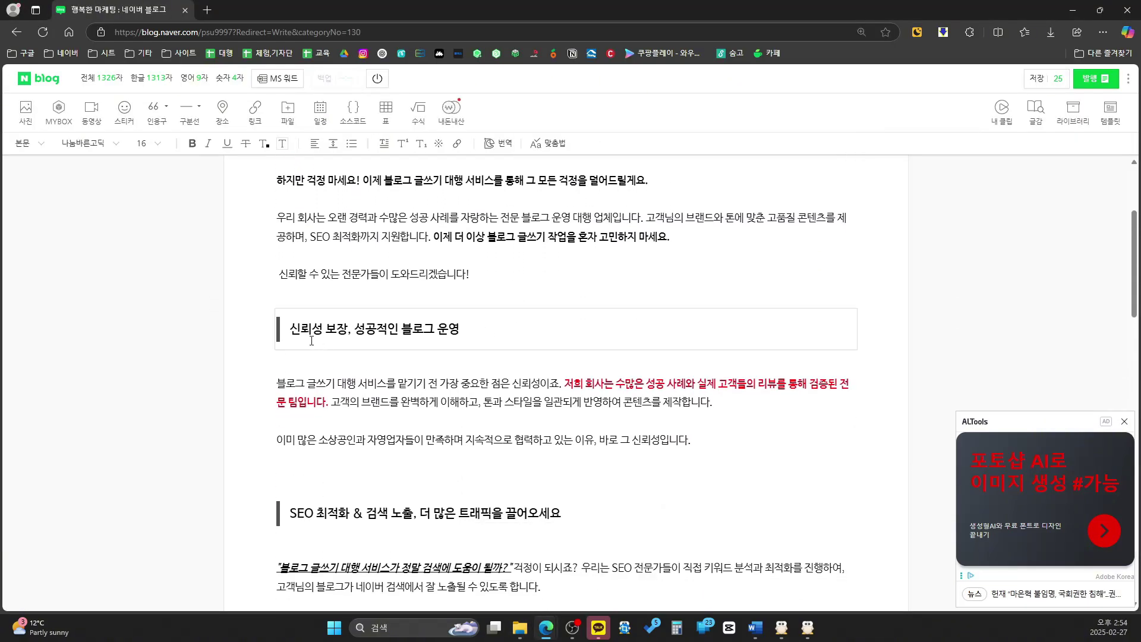
pyautogui.click(277, 331)
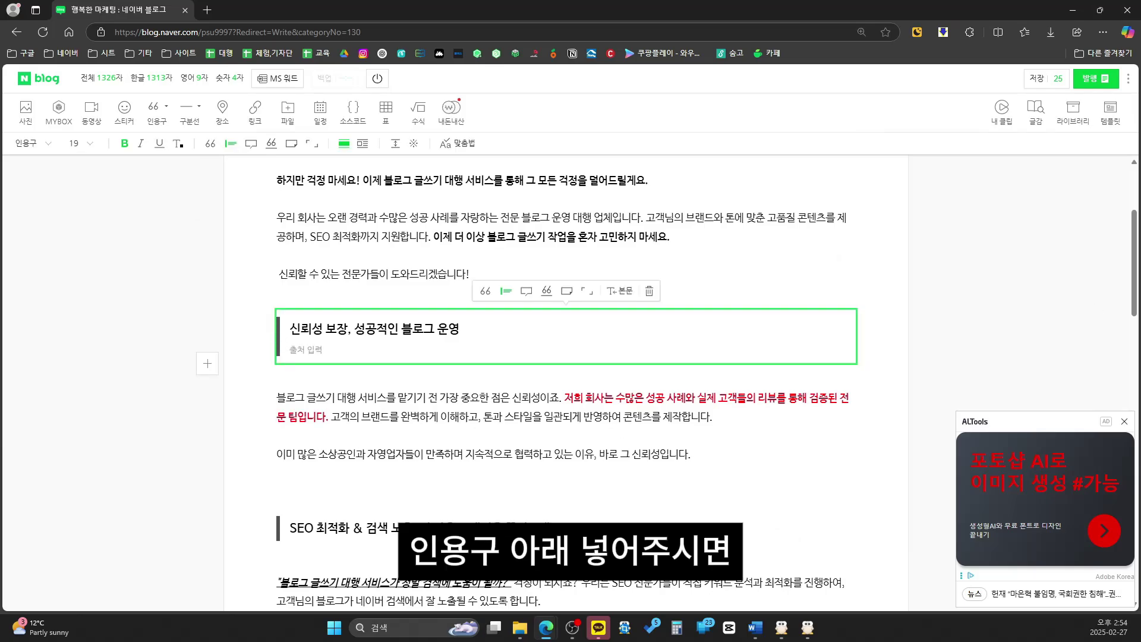
pyautogui.hotkey('alt', 'Tab')
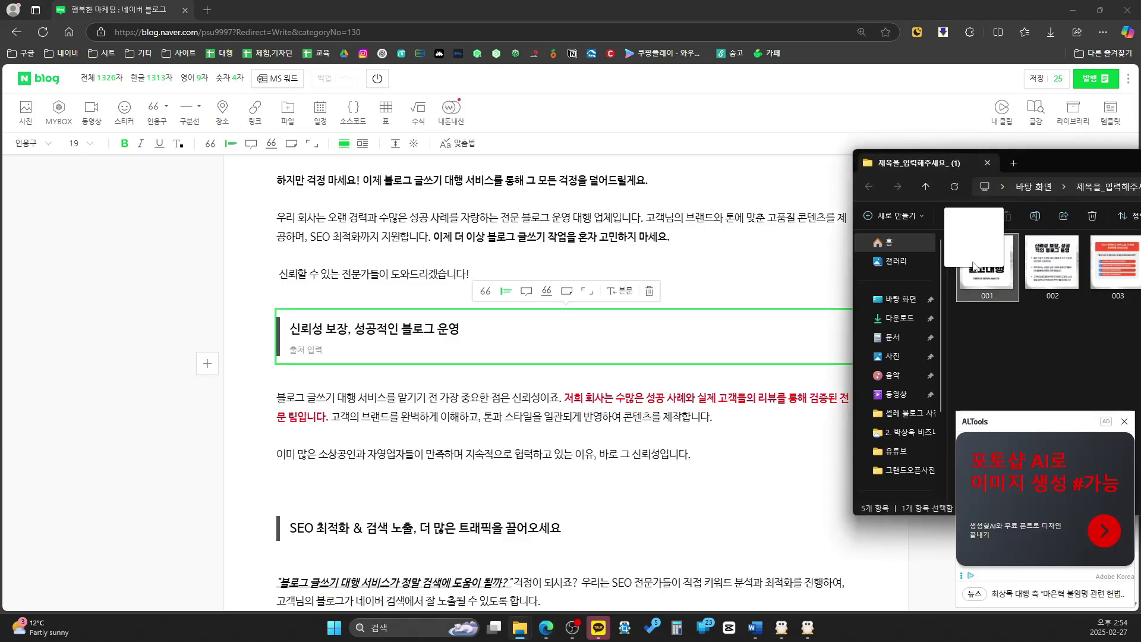
pyautogui.moveTo(987, 264); pyautogui.dragTo(347, 333)
# Resize the inserted card image 001 to the small size.
pyautogui.scroll(6, 559, 350)
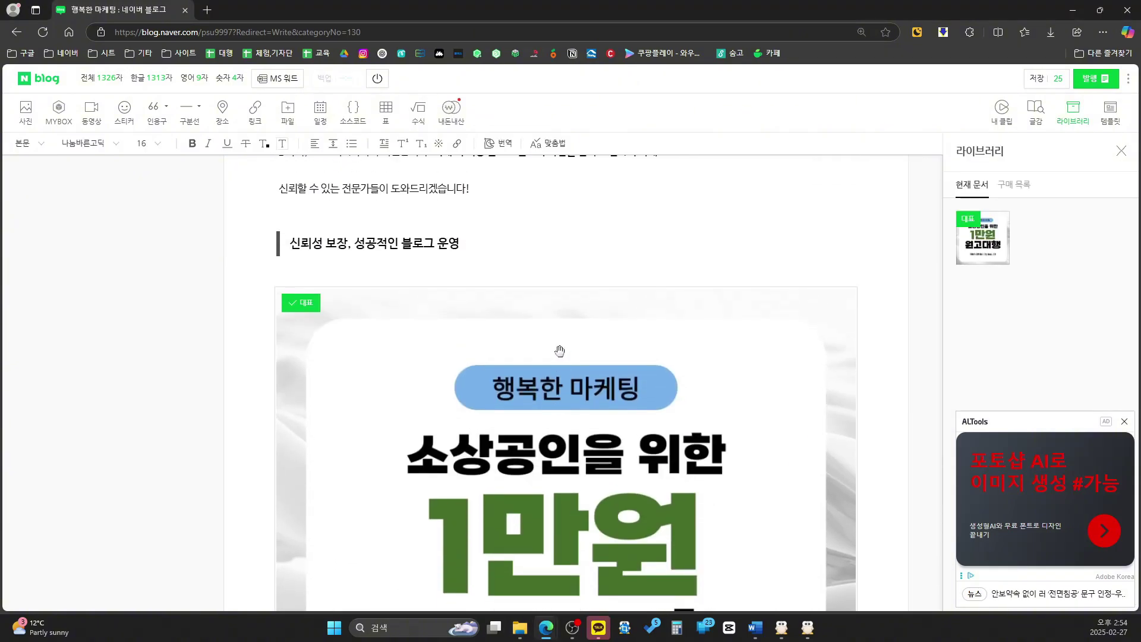
pyautogui.scroll(-6, 560, 349)
pyautogui.scroll(7, 527, 367)
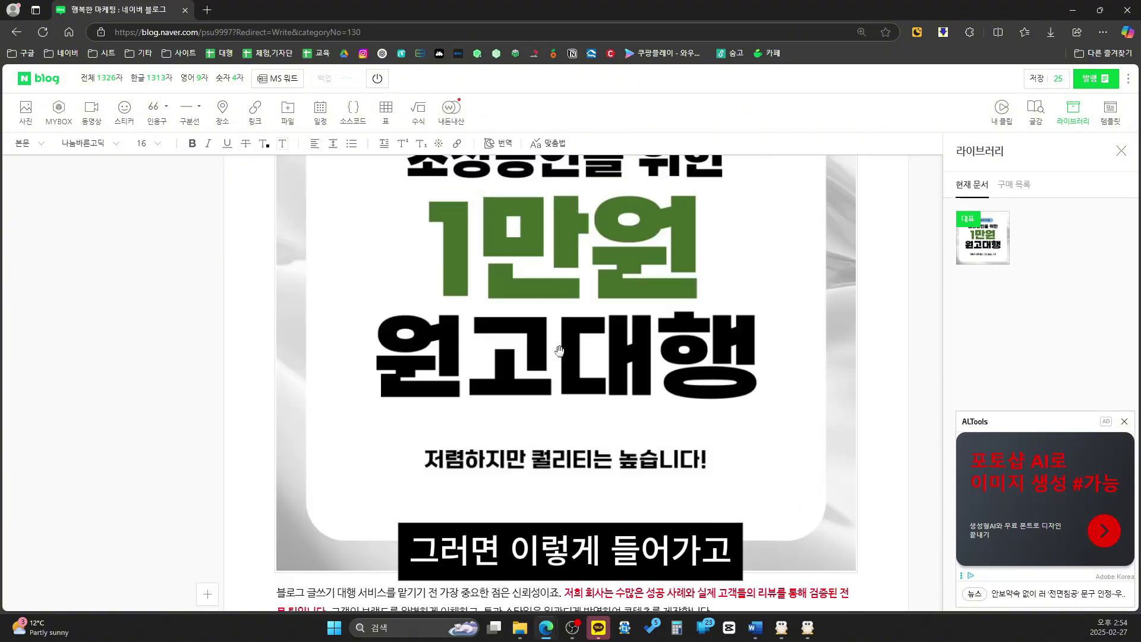
pyautogui.click(440, 355)
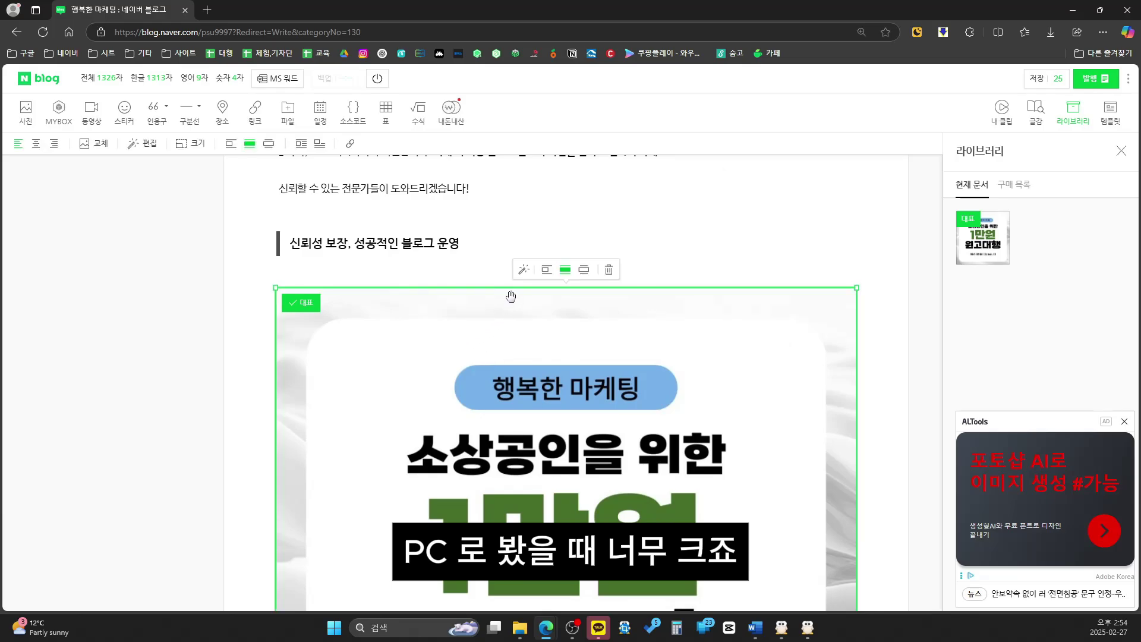
pyautogui.click(546, 270)
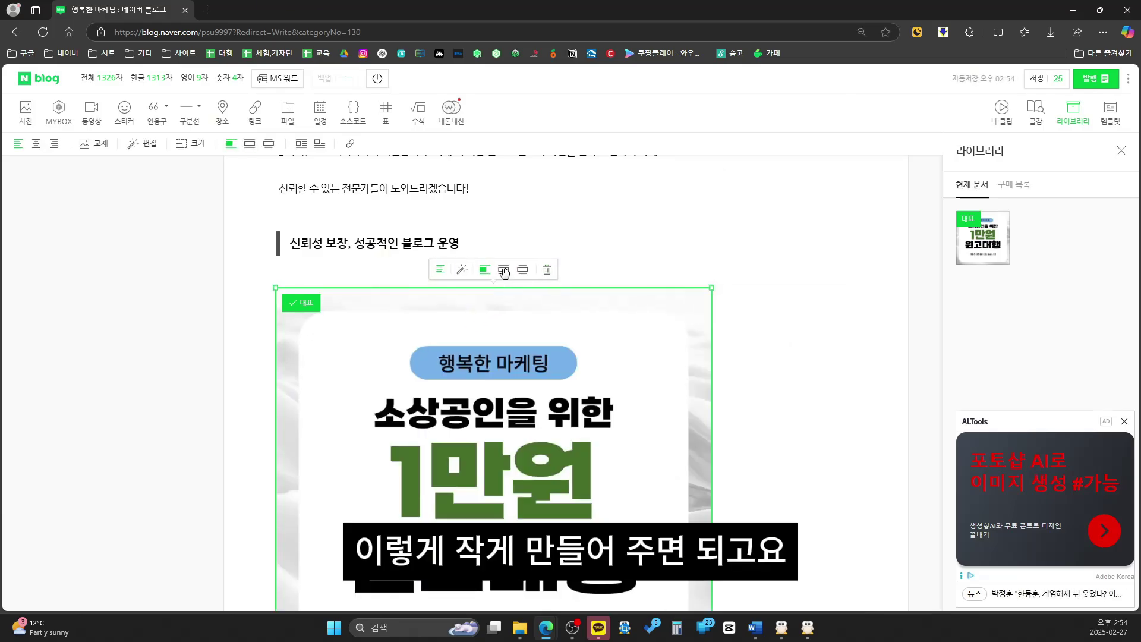
pyautogui.click(492, 245)
pyautogui.scroll(-8, 491, 245)
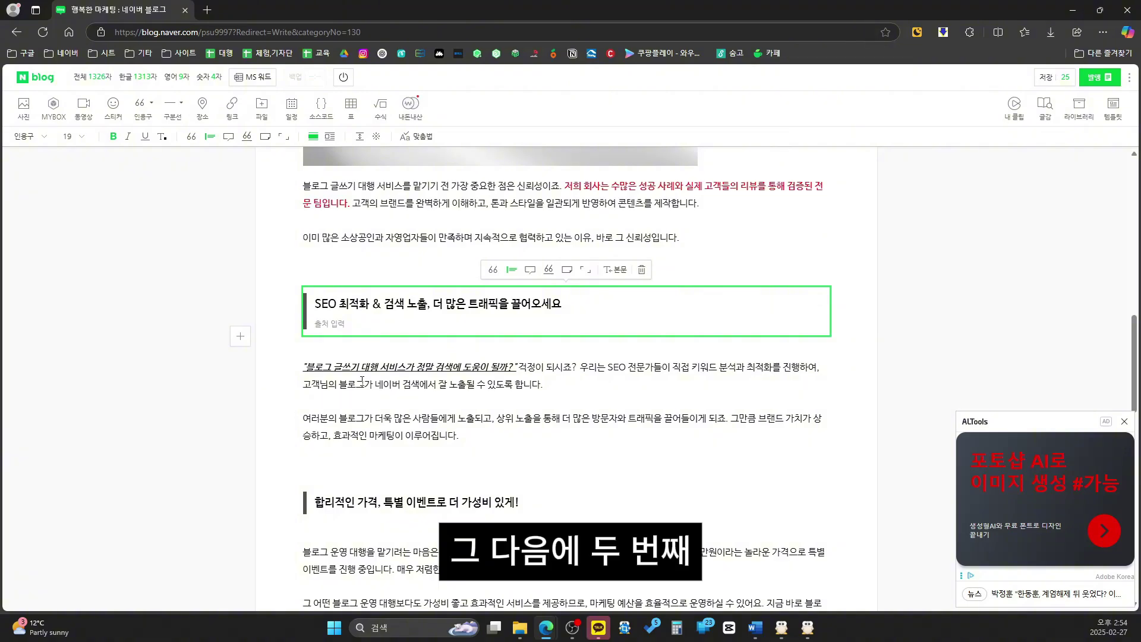
pyautogui.click(313, 363)
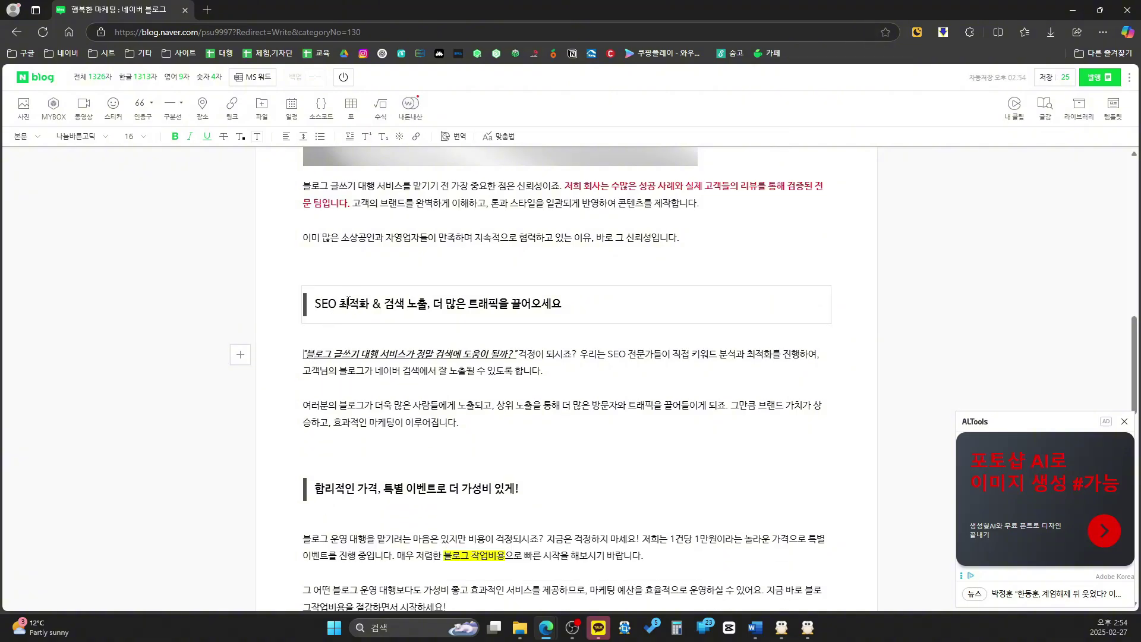
pyautogui.moveTo(416, 394); pyautogui.dragTo(302, 354)
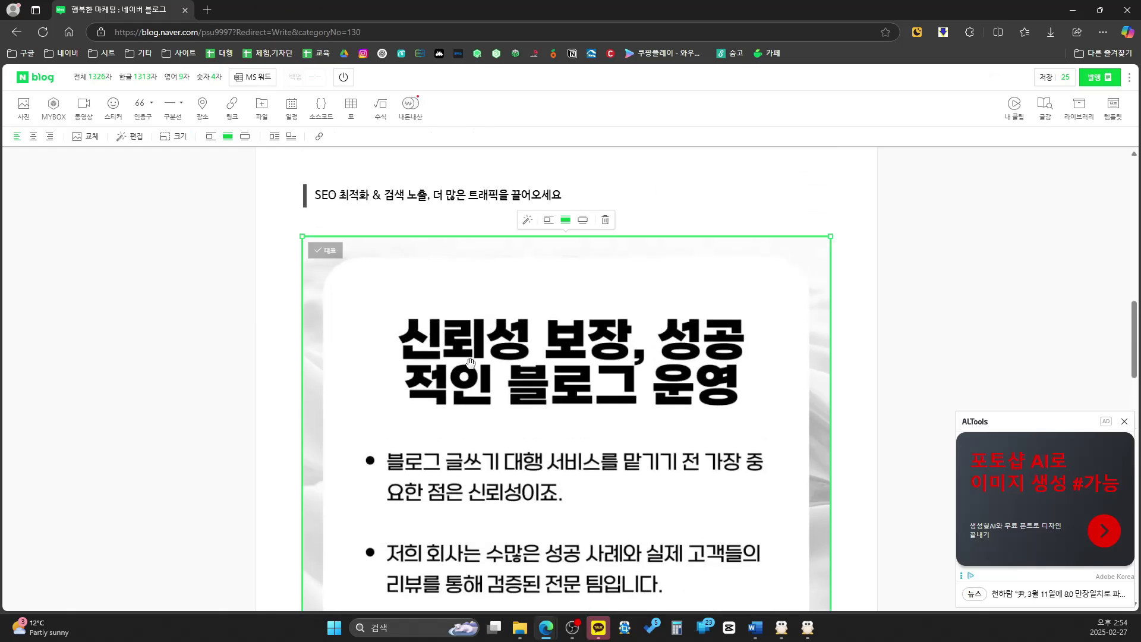
pyautogui.scroll(-10, 491, 332)
pyautogui.scroll(20, 480, 387)
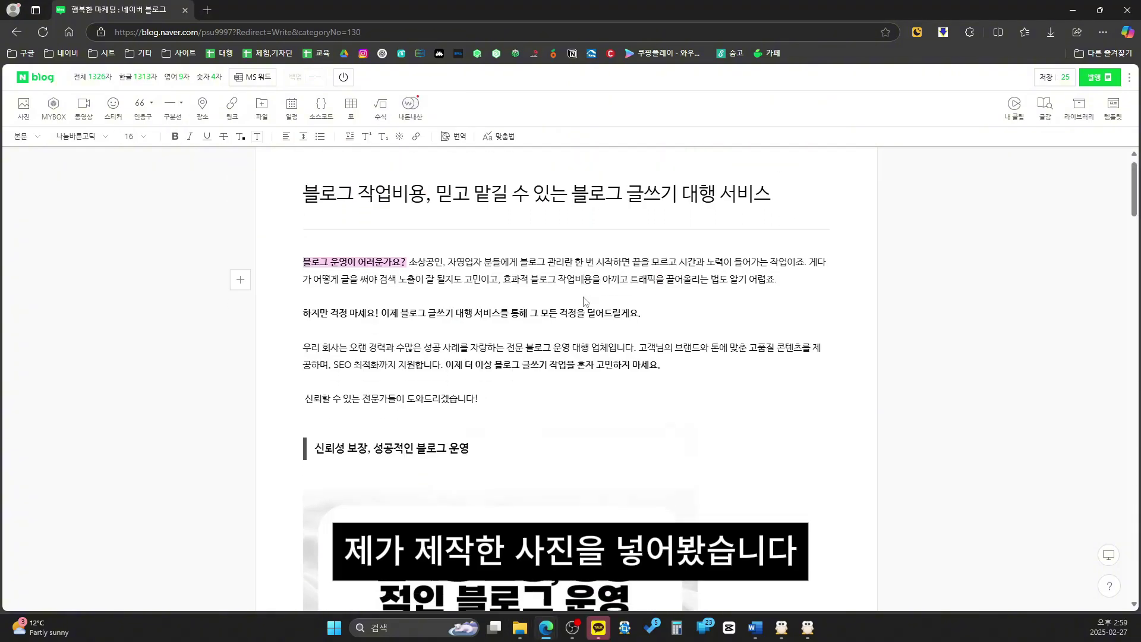
pyautogui.scroll(-3, 341, 286)
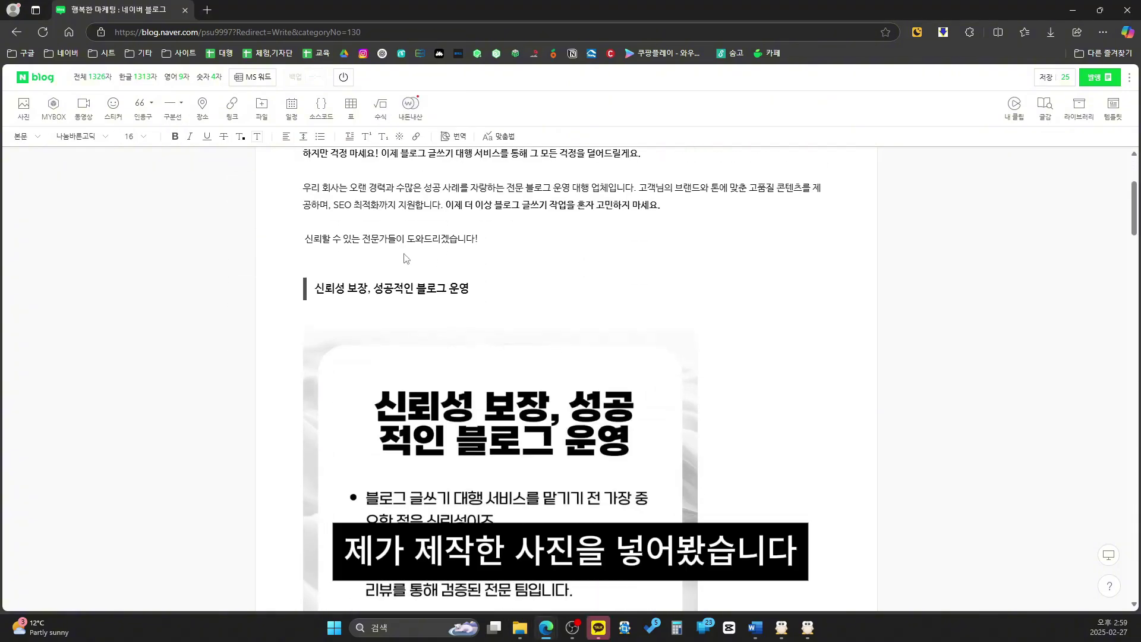
pyautogui.click(342, 286)
pyautogui.scroll(-3, 380, 309)
pyautogui.click(405, 321)
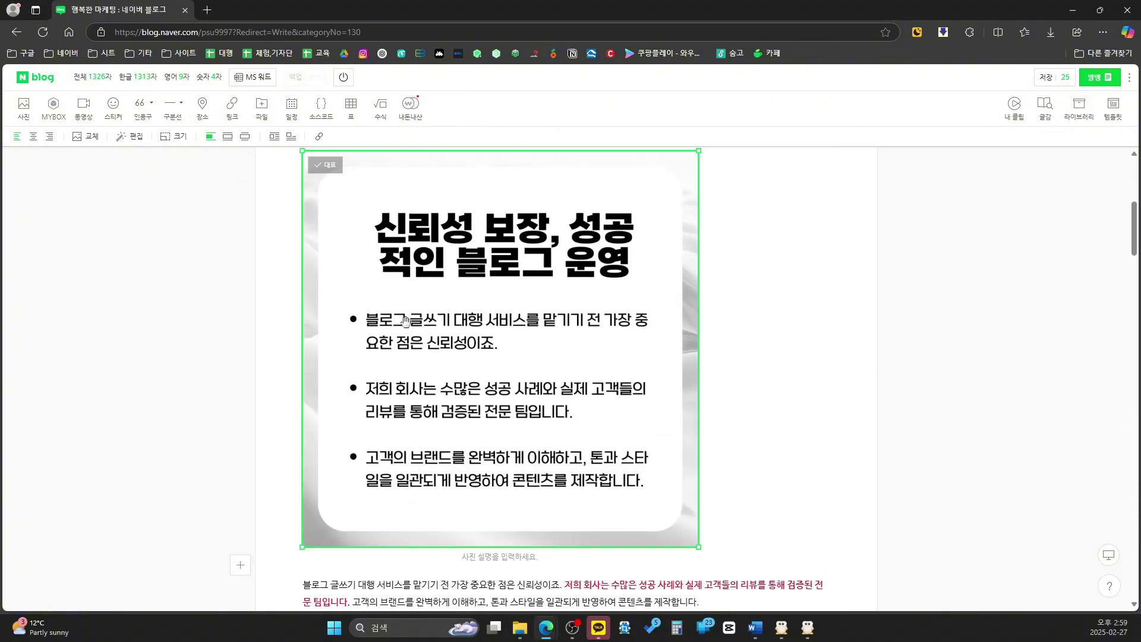
pyautogui.scroll(2, 406, 321)
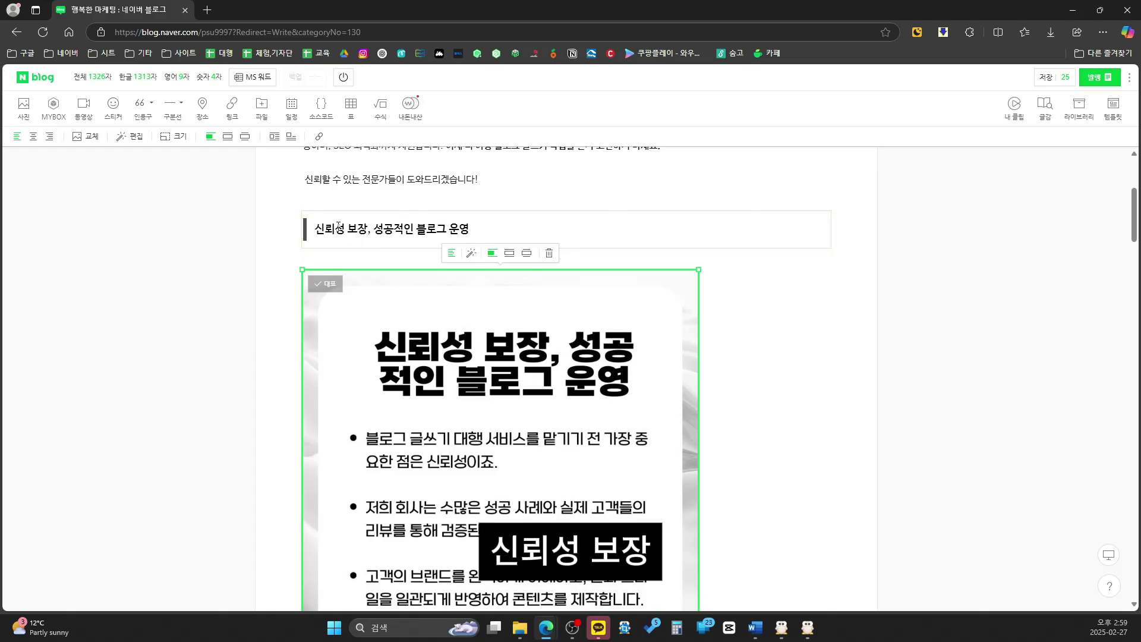
pyautogui.click(390, 261)
pyautogui.scroll(-1, 465, 260)
pyautogui.scroll(-3, 465, 260)
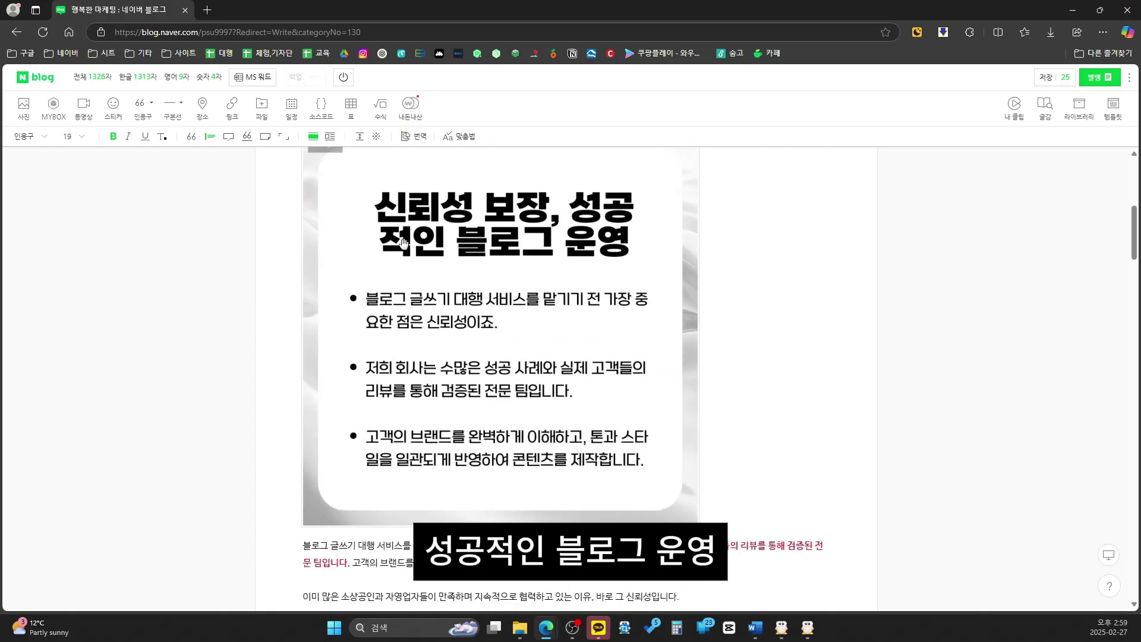
pyautogui.click(502, 217)
pyautogui.scroll(-2, 458, 225)
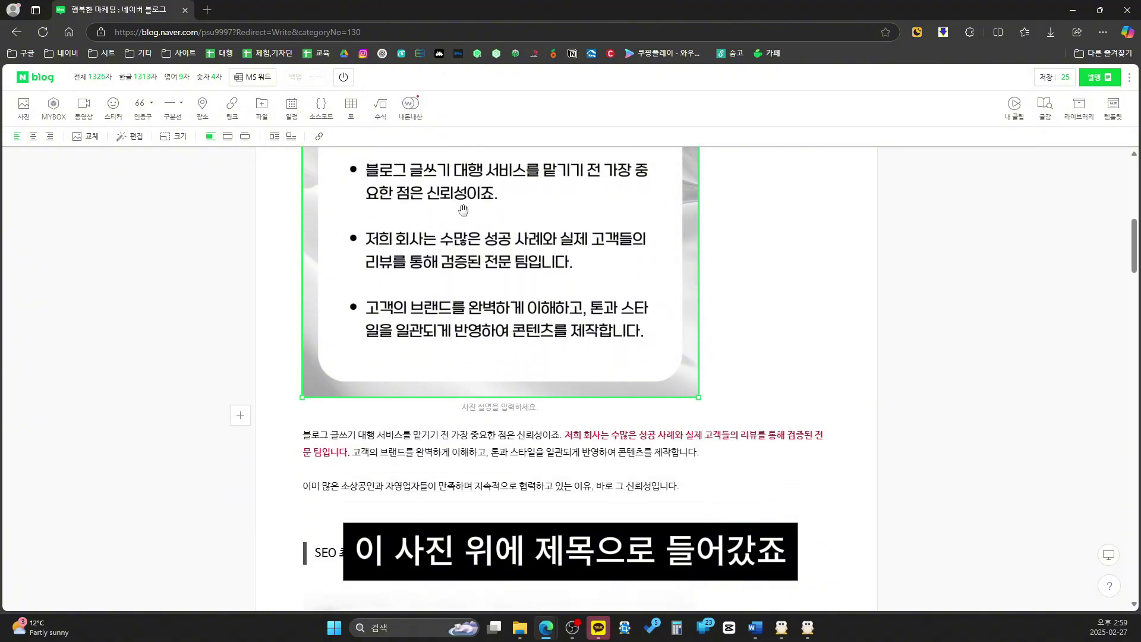
pyautogui.scroll(-1, 540, 222)
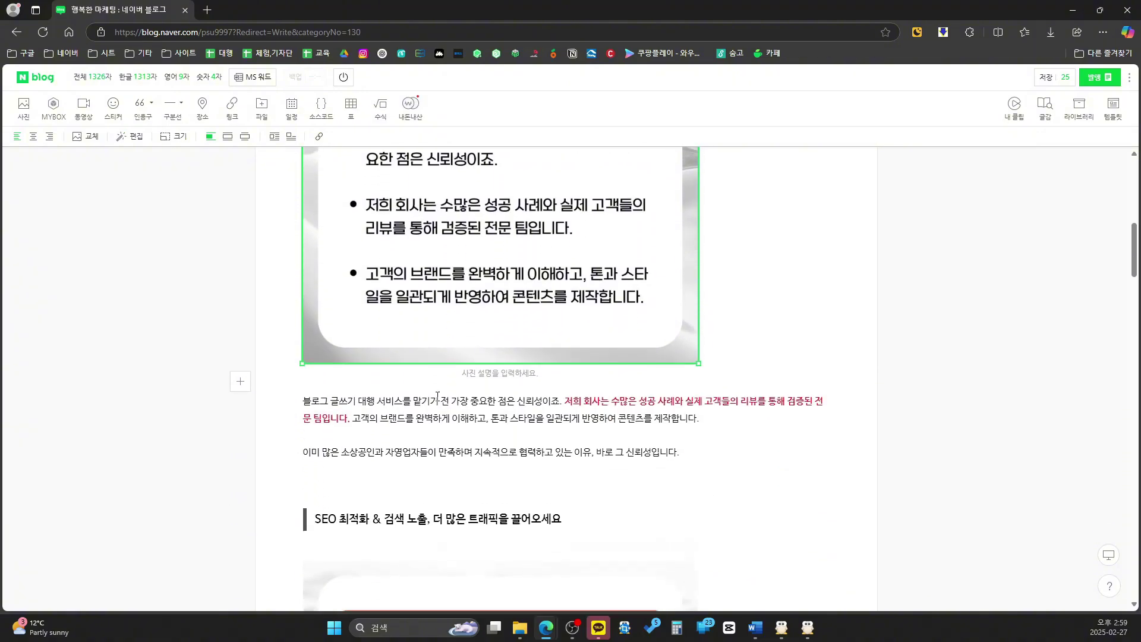
pyautogui.moveTo(366, 354); pyautogui.dragTo(691, 412)
pyautogui.click(691, 412)
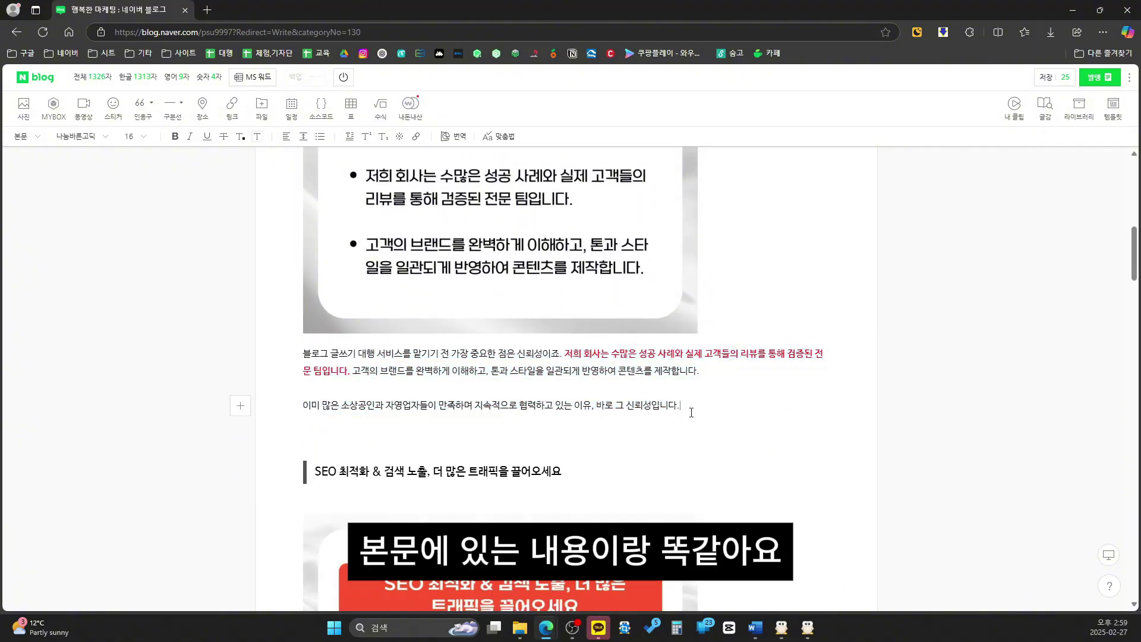
pyautogui.scroll(2, 365, 314)
pyautogui.scroll(-6, 527, 319)
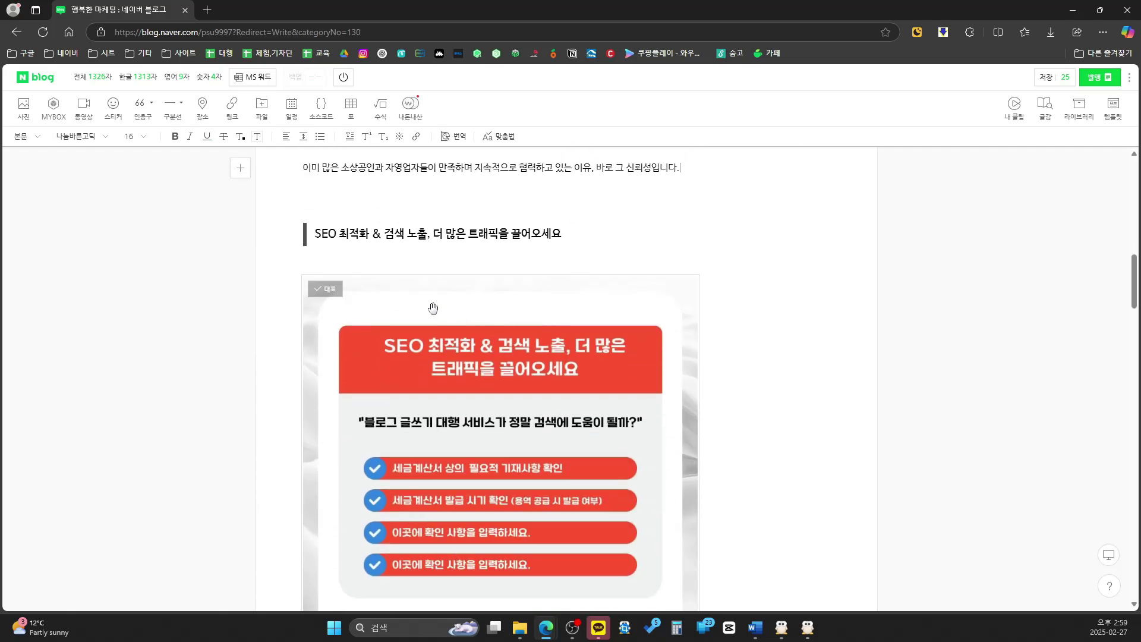
pyautogui.click(340, 236)
pyautogui.scroll(-3, 457, 347)
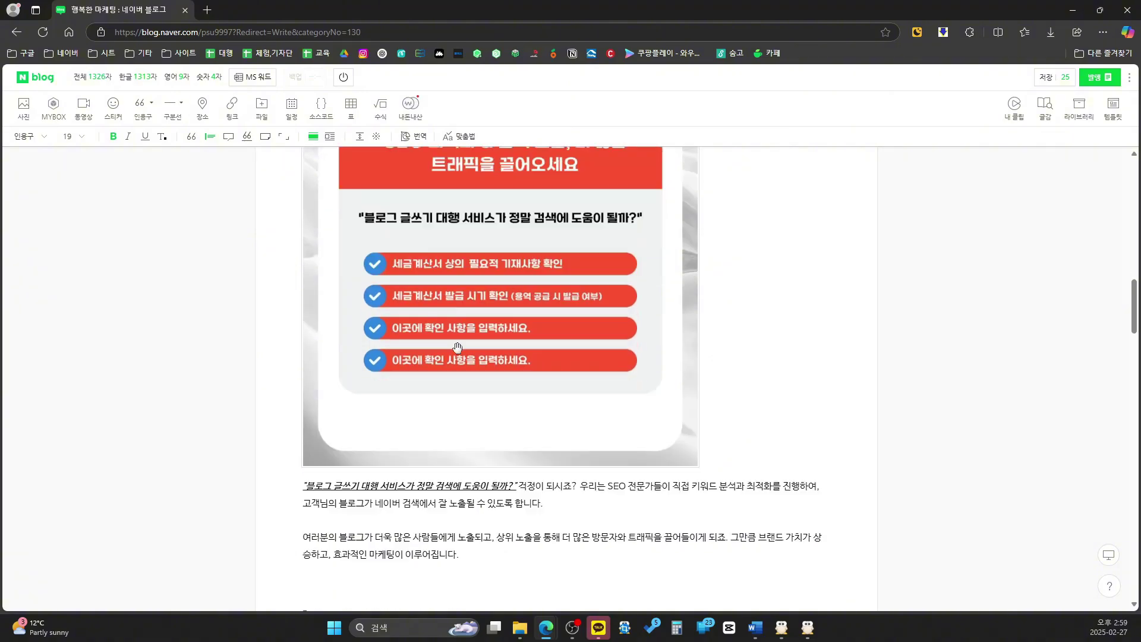
pyautogui.click(416, 389)
pyautogui.scroll(2, 566, 428)
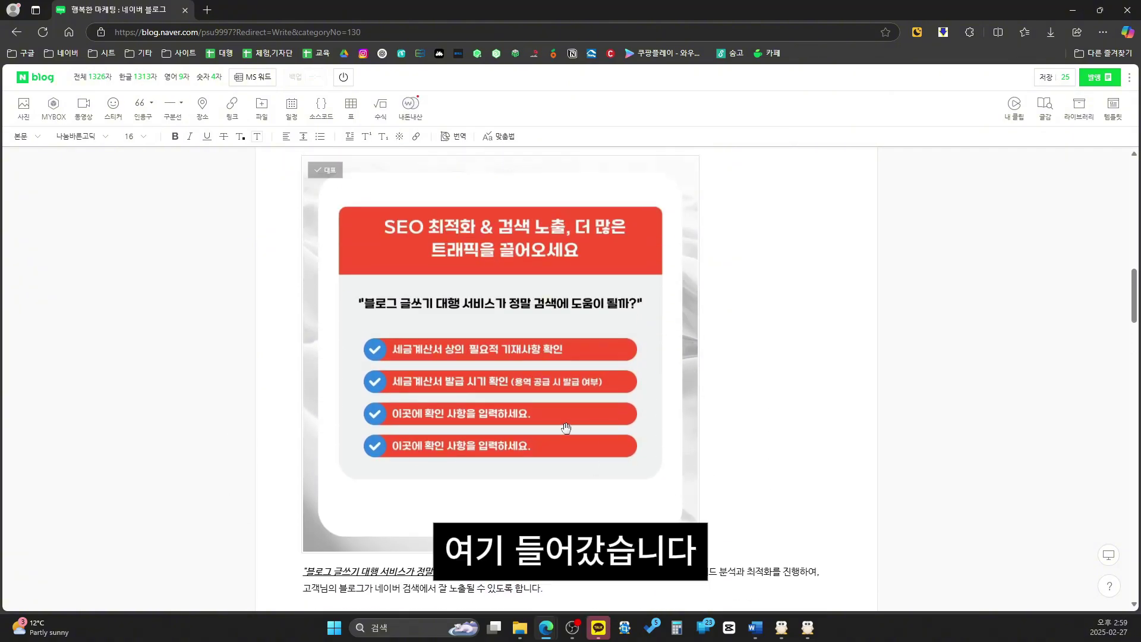
pyautogui.scroll(-3, 566, 428)
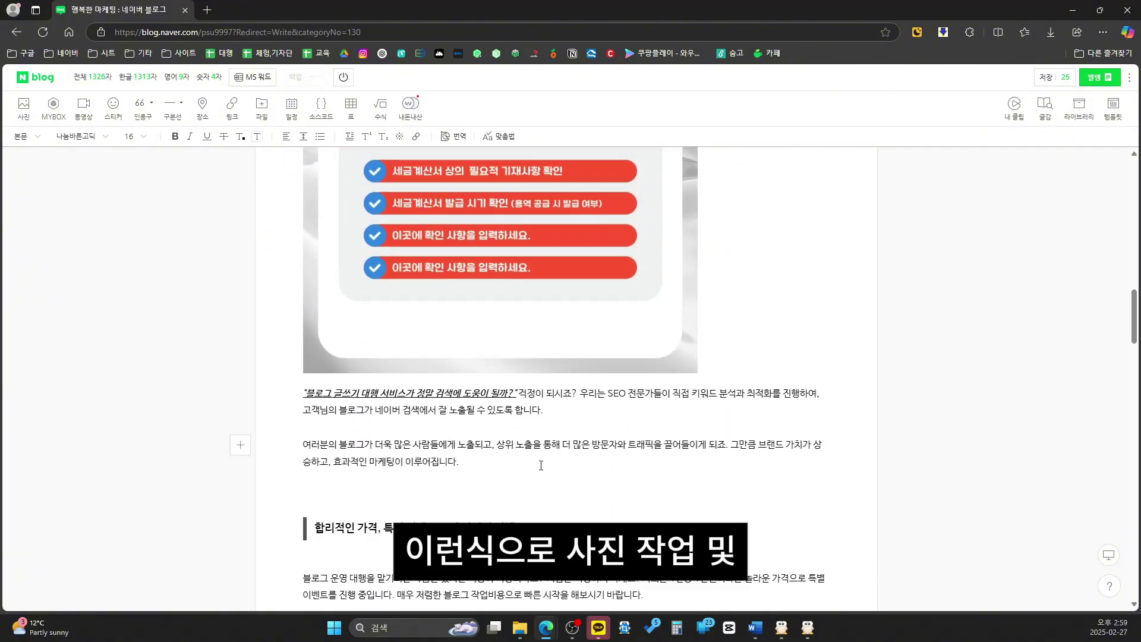
pyautogui.scroll(5, 541, 466)
pyautogui.scroll(-6, 531, 382)
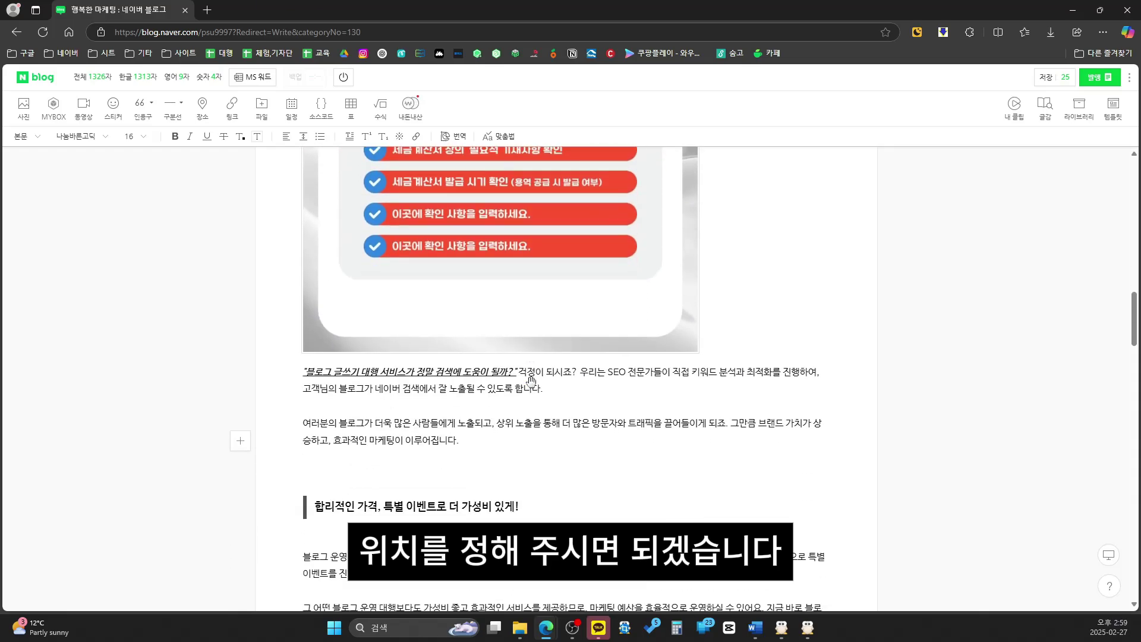
pyautogui.scroll(-12, 530, 380)
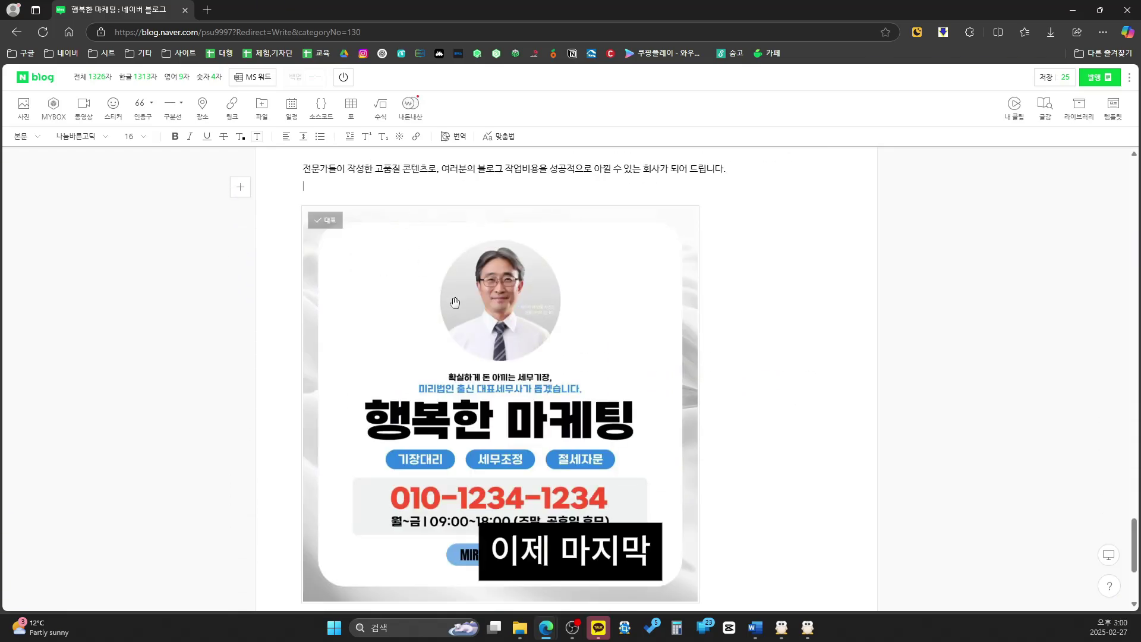
pyautogui.click(558, 364)
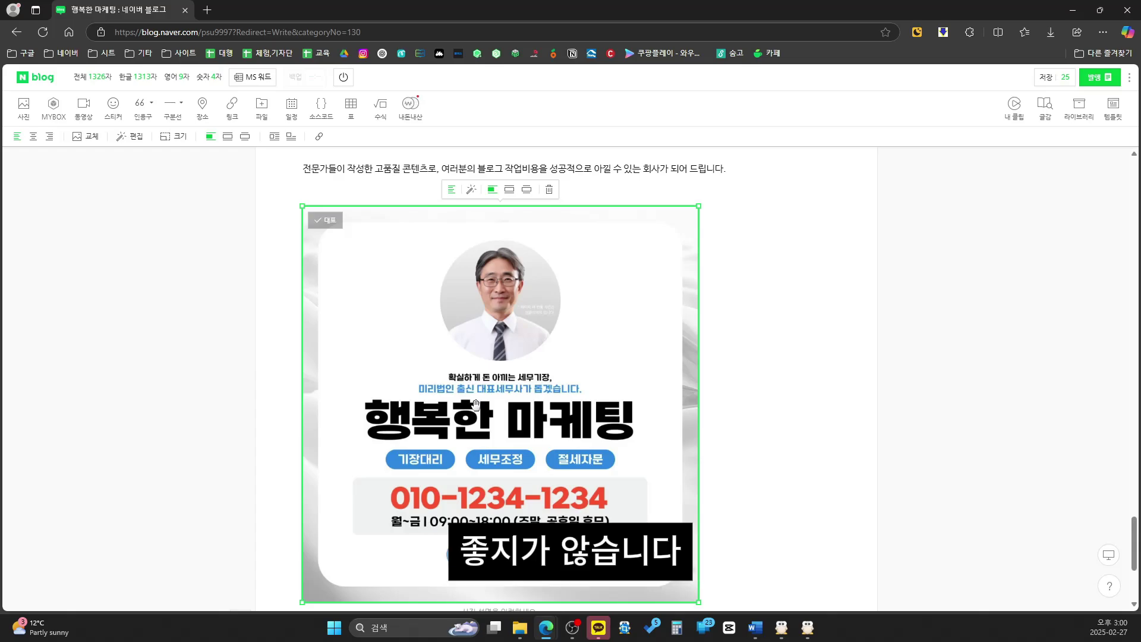
pyautogui.click(609, 203)
pyautogui.click(565, 380)
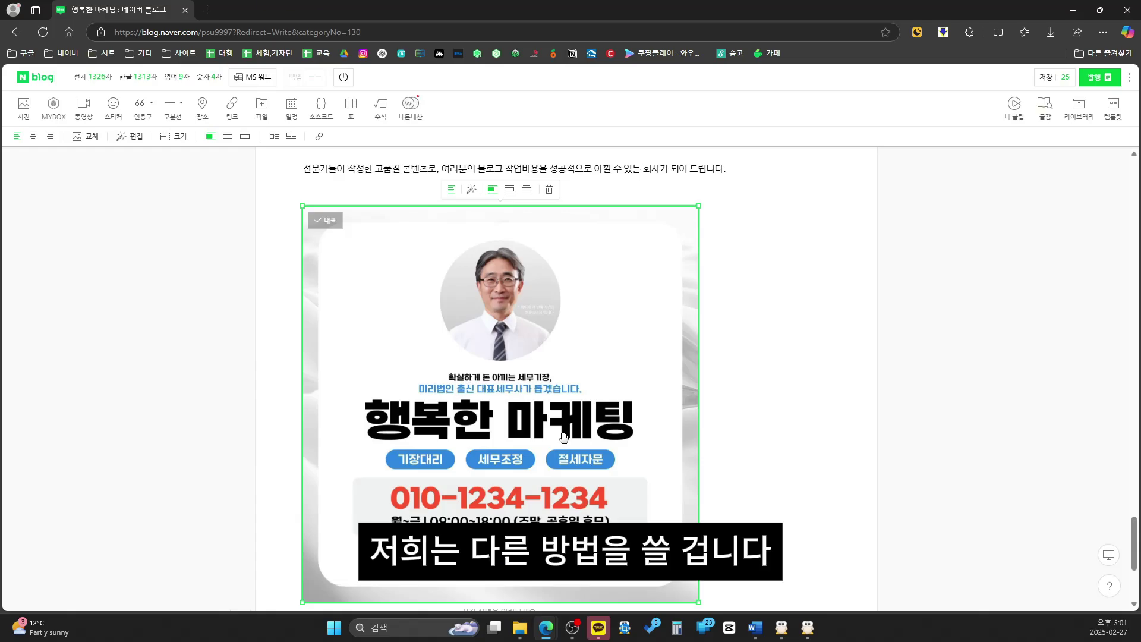
# Save the draft, start a new post, and insert the 행복한 마케팅 contact image at small size.
pyautogui.click(1044, 81)
pyautogui.click(1130, 79)
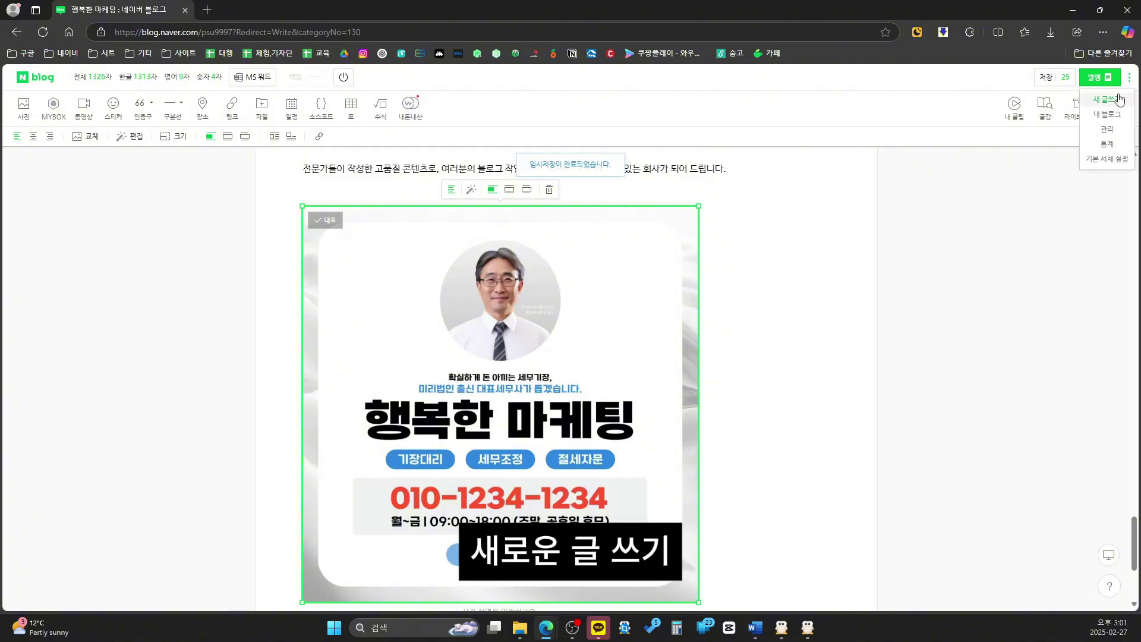
pyautogui.click(1116, 101)
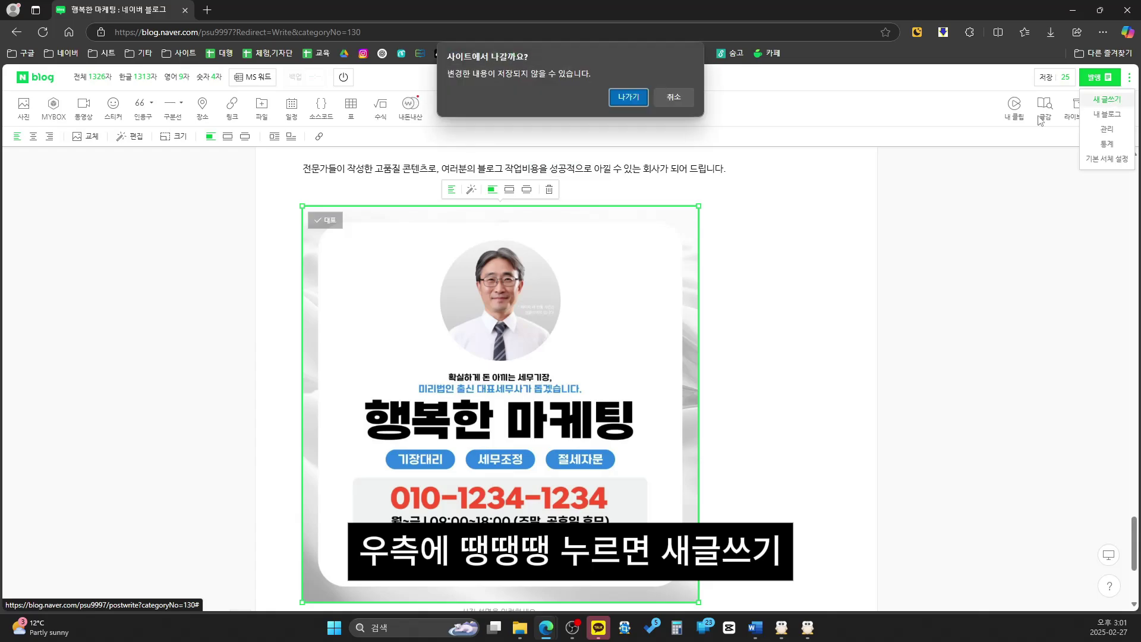
pyautogui.click(632, 97)
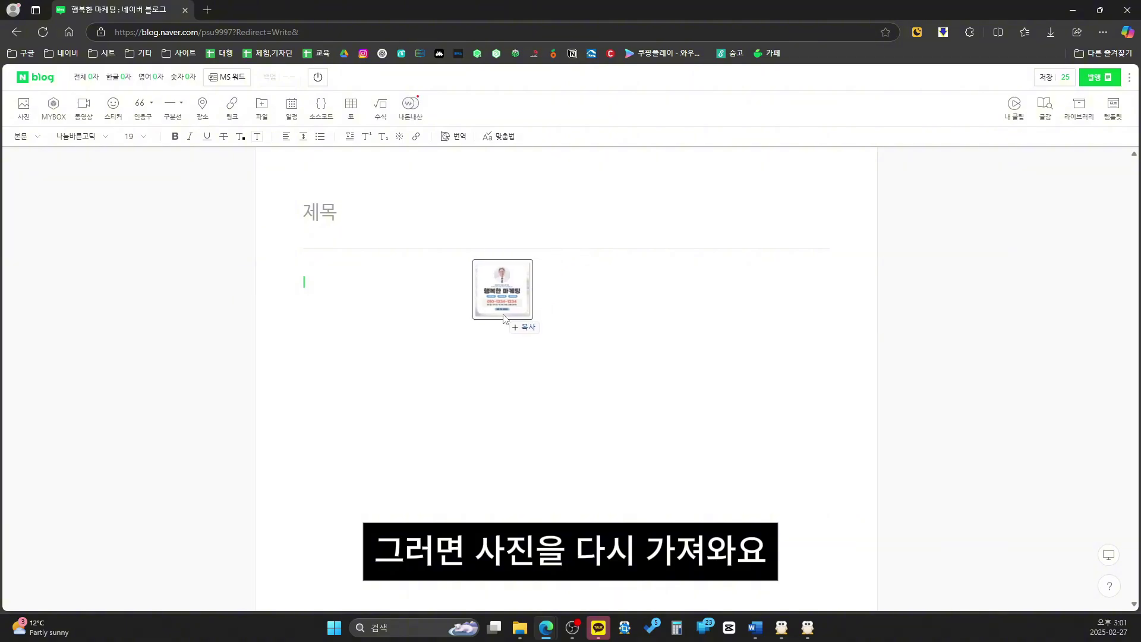
pyautogui.moveTo(502, 315); pyautogui.dragTo(502, 311)
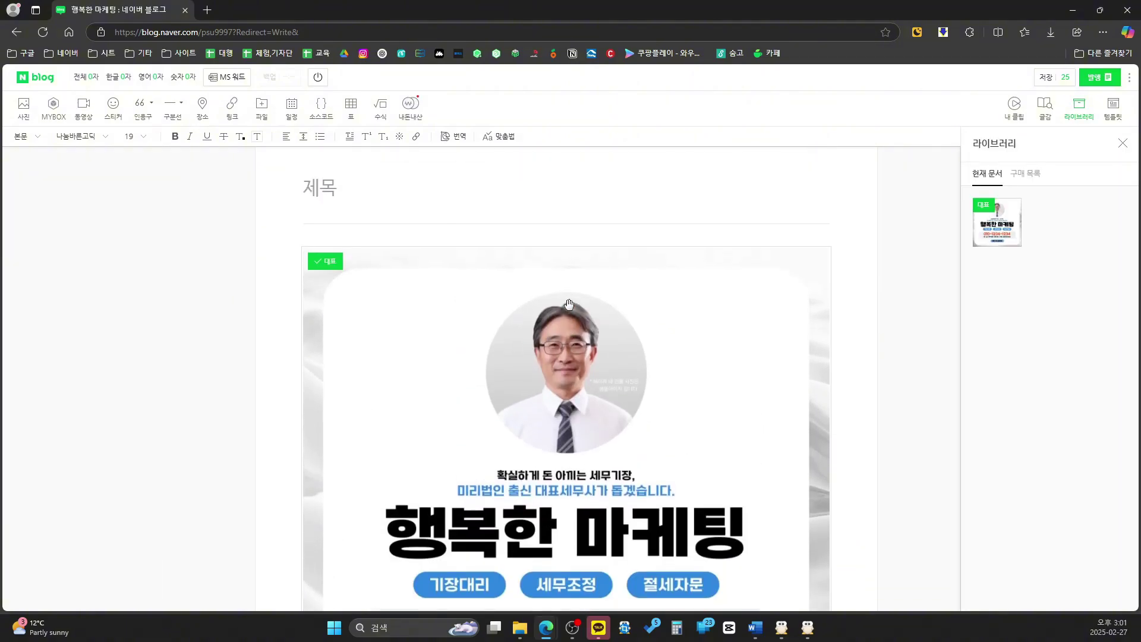
pyautogui.click(548, 255)
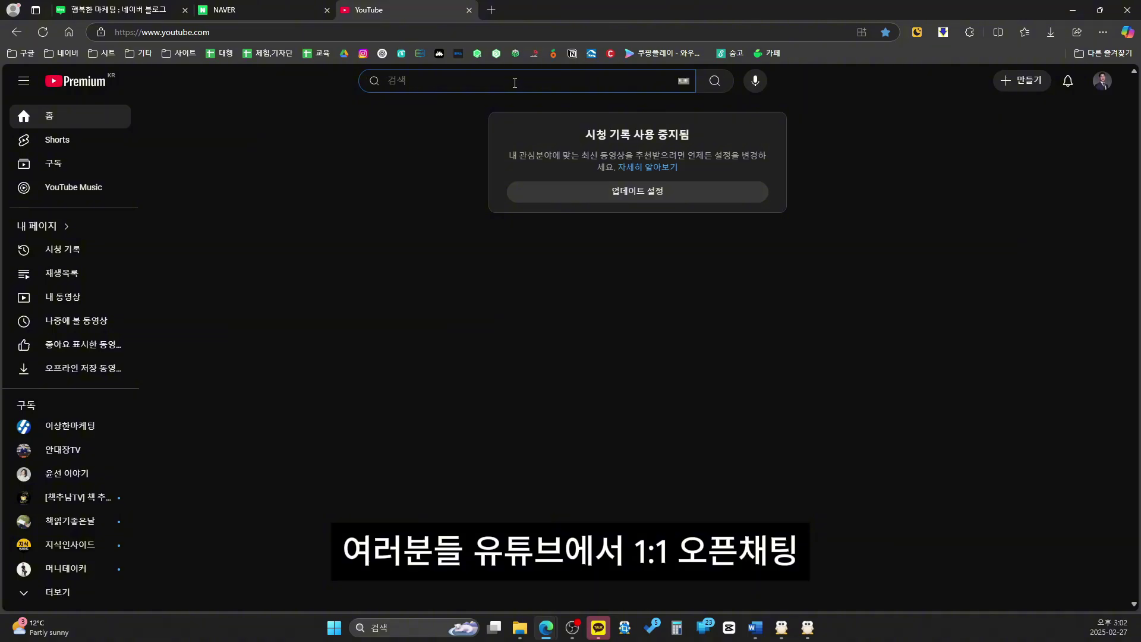
# Search YouTube for '1:1 오픈채팅 만들기'.
pyautogui.write('1:1 오픈채팅 매들기')
pyautogui.press('Return')
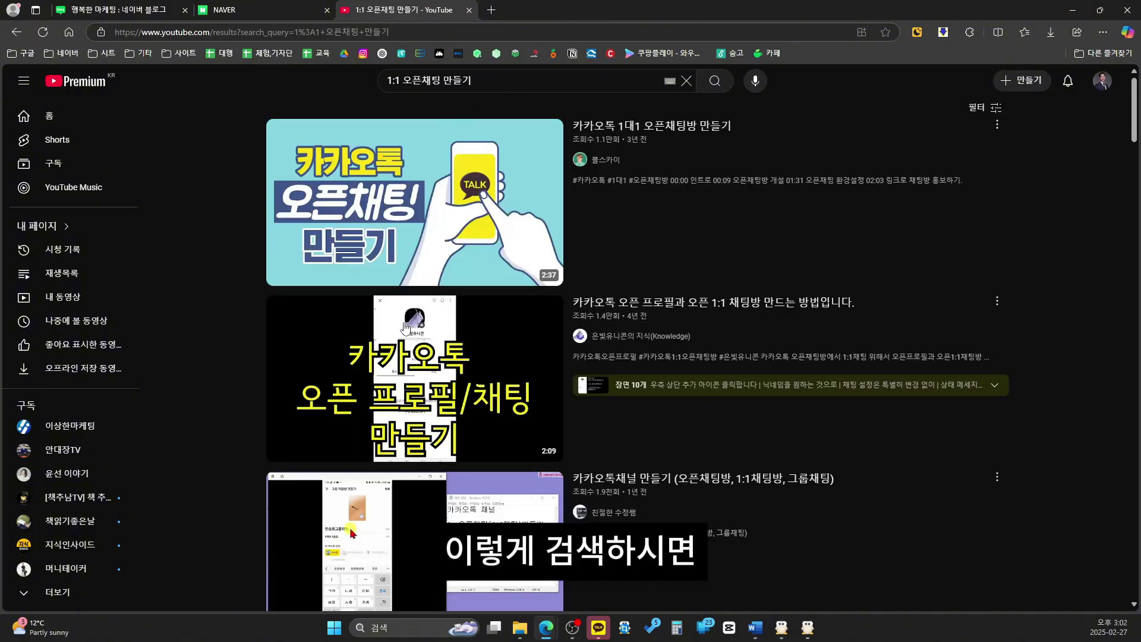
pyautogui.moveTo(488, 208)
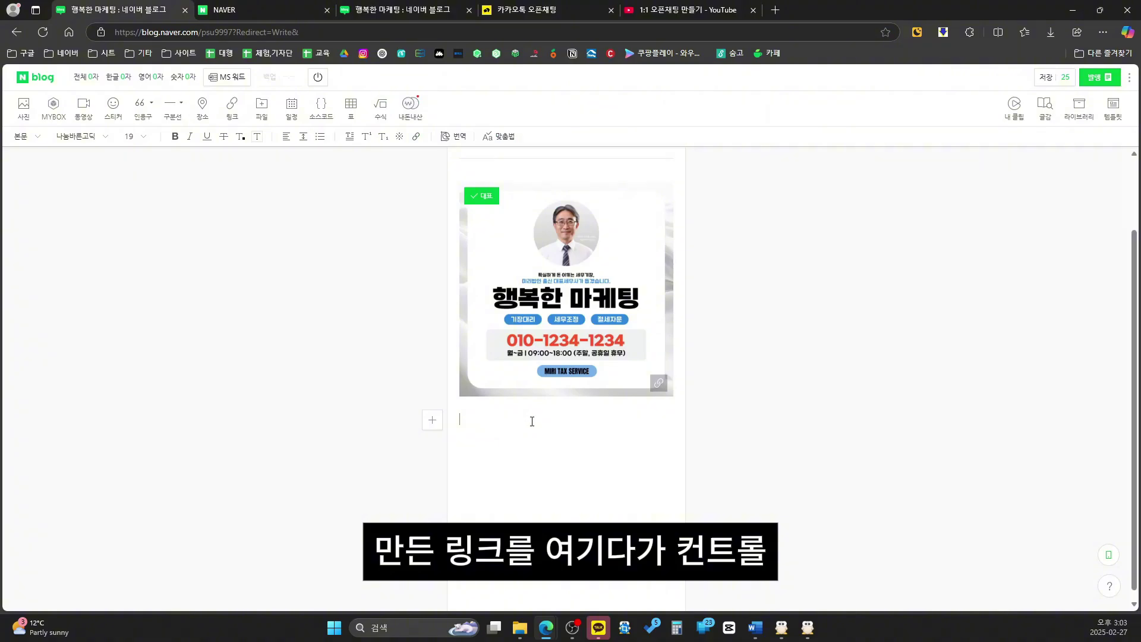
# Paste the KakaoTalk open-chat link, keeping only its preview card.
pyautogui.write('카카오톡 오픈채팅')
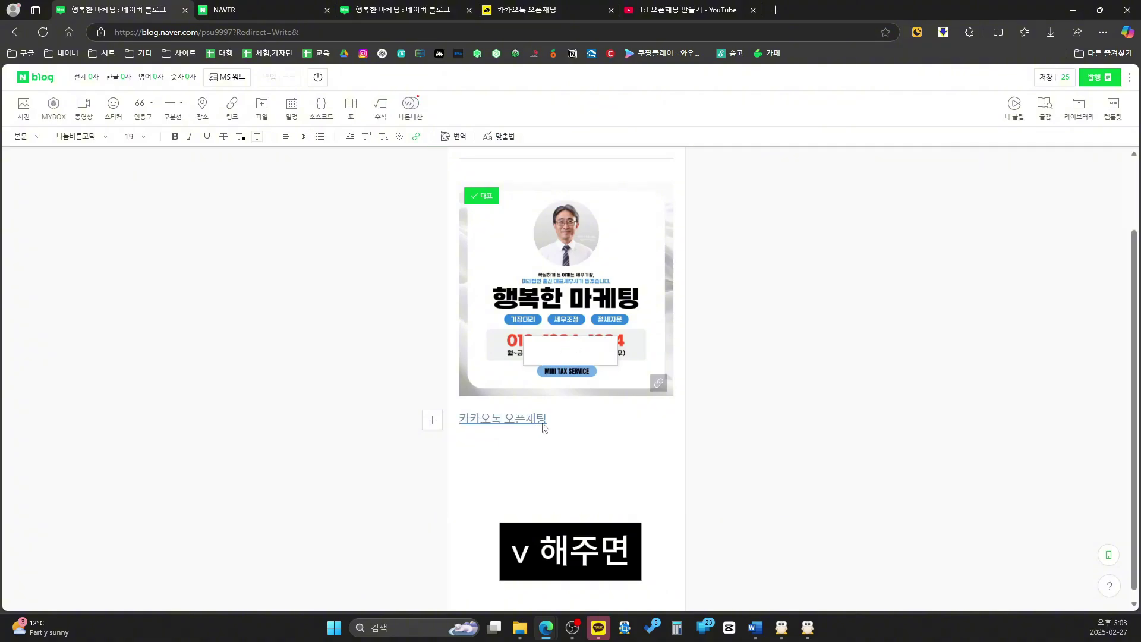
pyautogui.moveTo(583, 302); pyautogui.dragTo(454, 309)
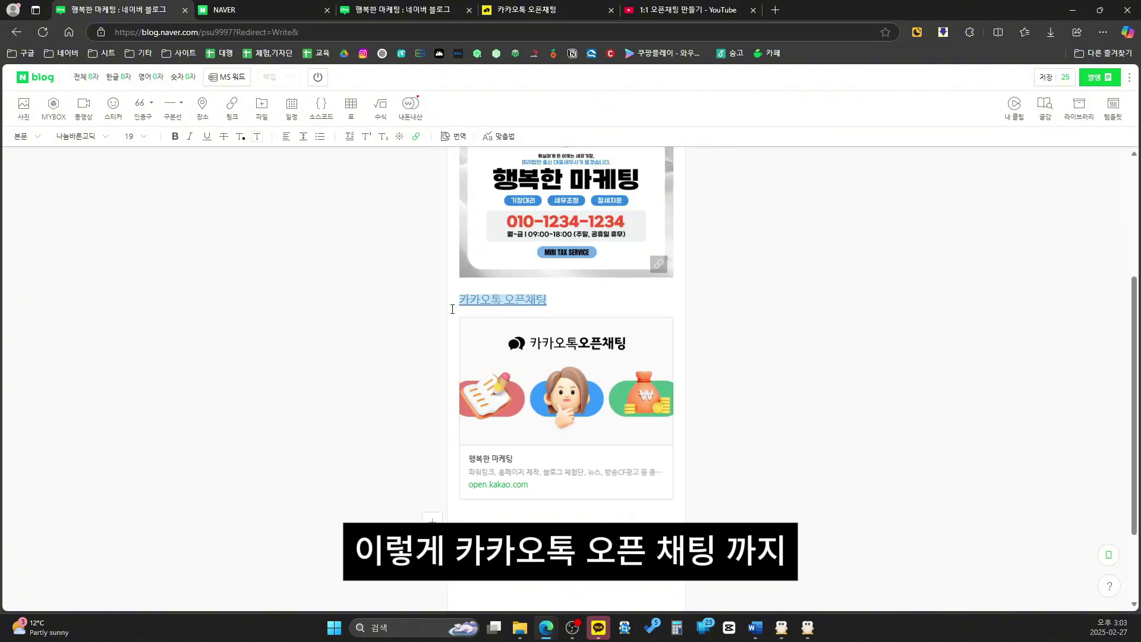
pyautogui.press('BackSpace')
# Title the post '행복한마케팅 상담문의 (카톡, 전화 안내)' and select the title.
pyautogui.scroll(5, 680, 369)
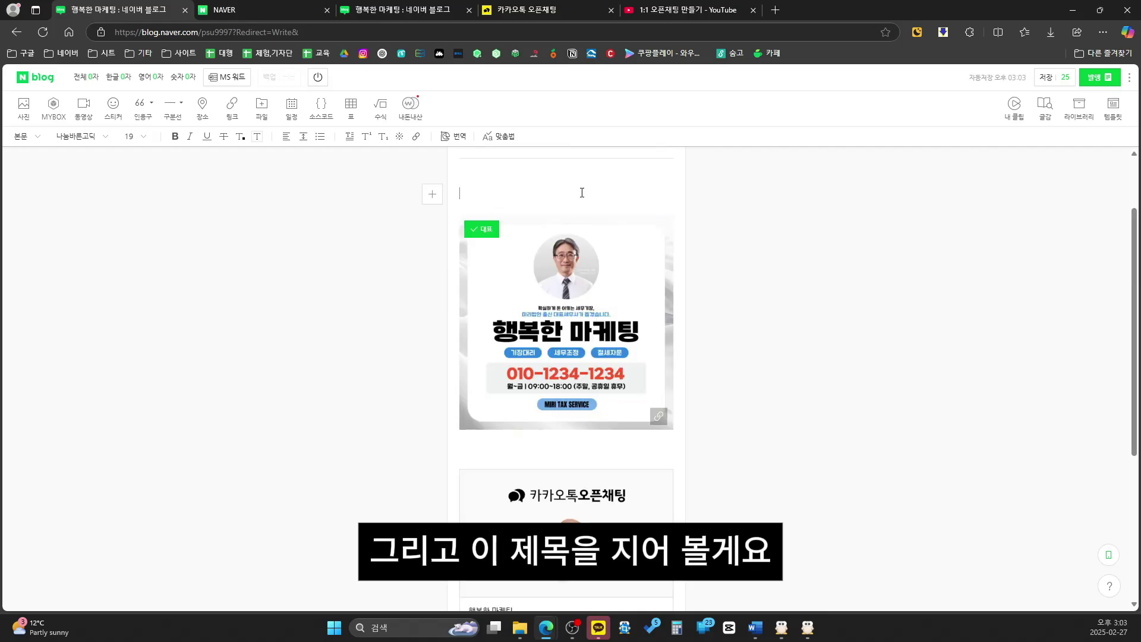
pyautogui.click(583, 235)
pyautogui.click(545, 192)
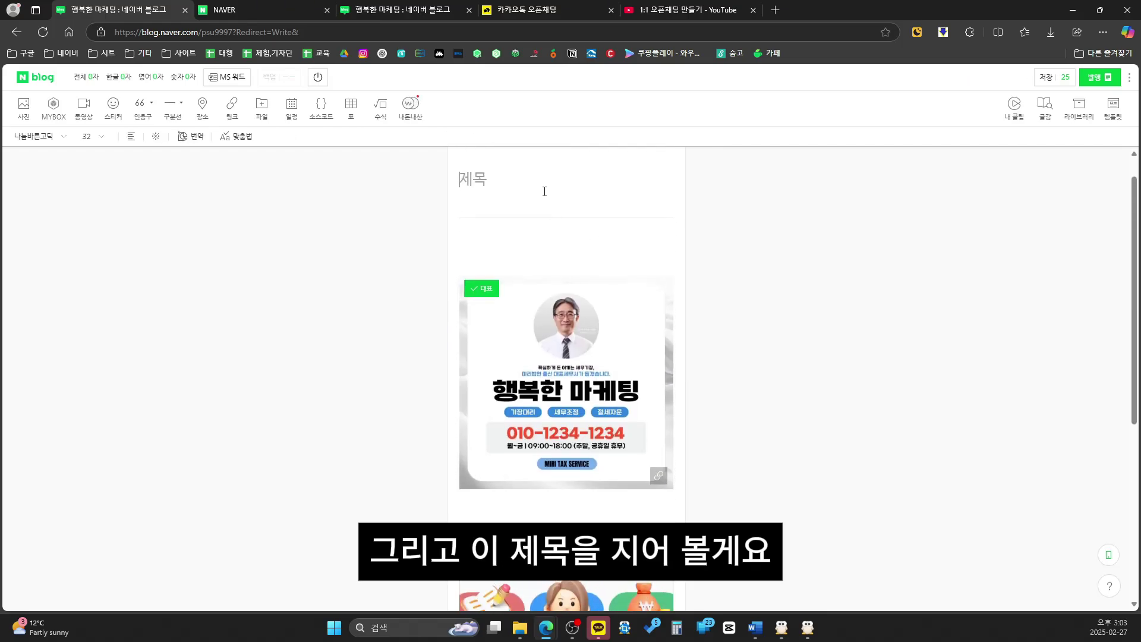
pyautogui.write('행복한마케팅 1:1 오픈채')
pyautogui.press('BackSpace')
pyautogui.press('BackSpace')
pyautogui.press('BackSpace')
pyautogui.press('BackSpace')
pyautogui.press('BackSpace')
pyautogui.press('BackSpace')
pyautogui.press('BackSpace')
pyautogui.press('BackSpace')
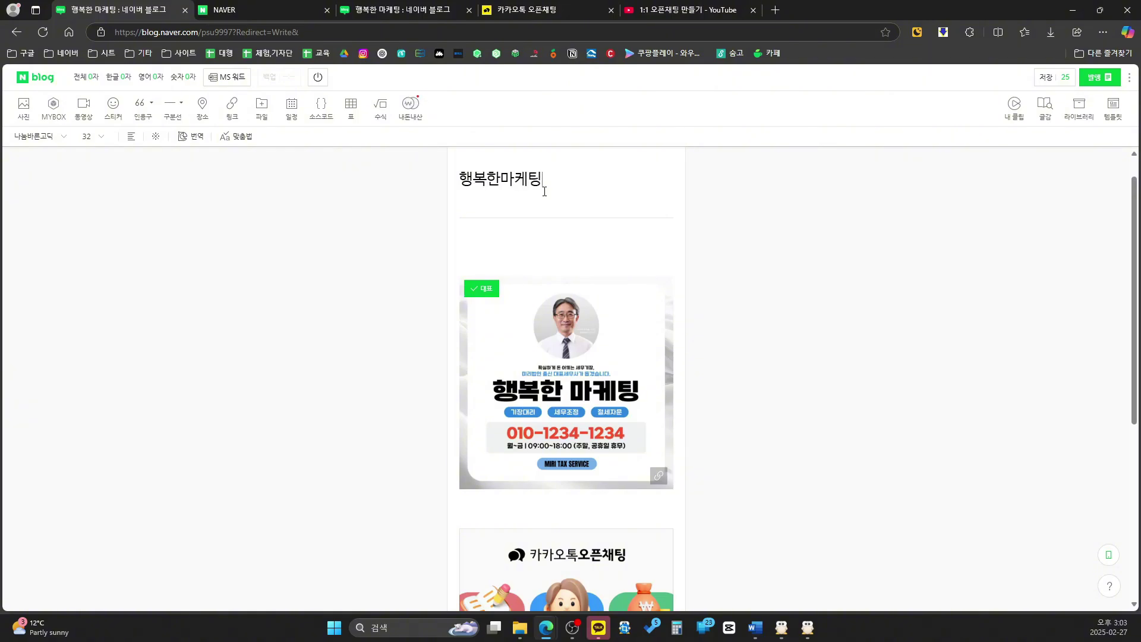
pyautogui.write('상담문의 (카톡, 전화 ㅇ안내)')
pyautogui.hotkey('ctrl', 'a')
pyautogui.hotkey('ctrl', 'c')
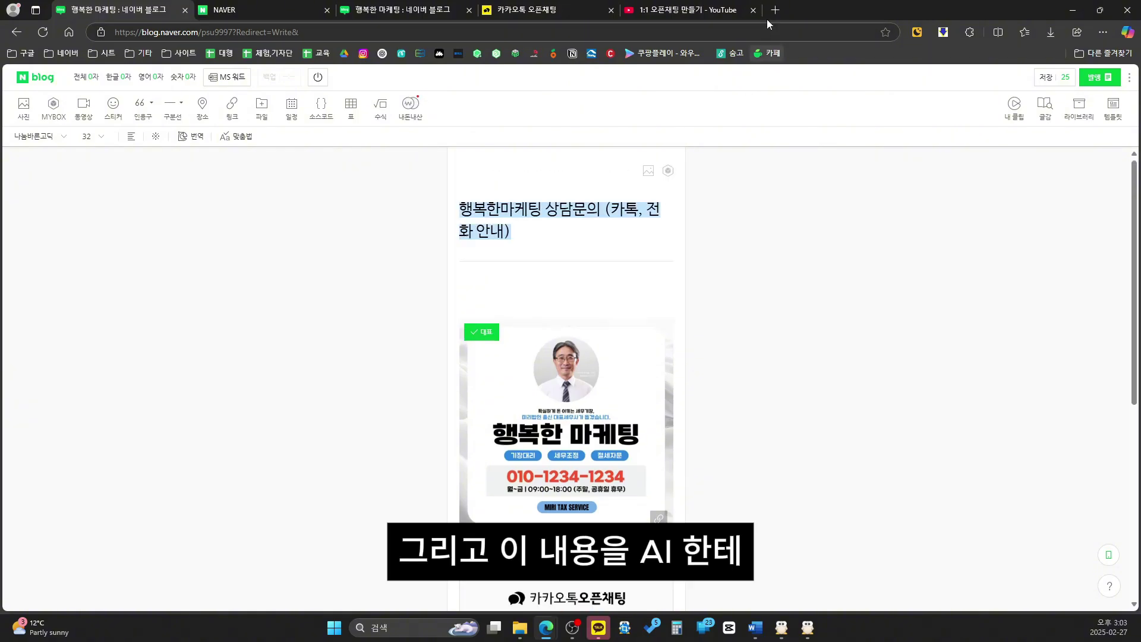
# Ask ChatGPT for a short blog text from the title with '이 내용으로 블로그 글 조금 작성해줘'.
pyautogui.click(775, 12)
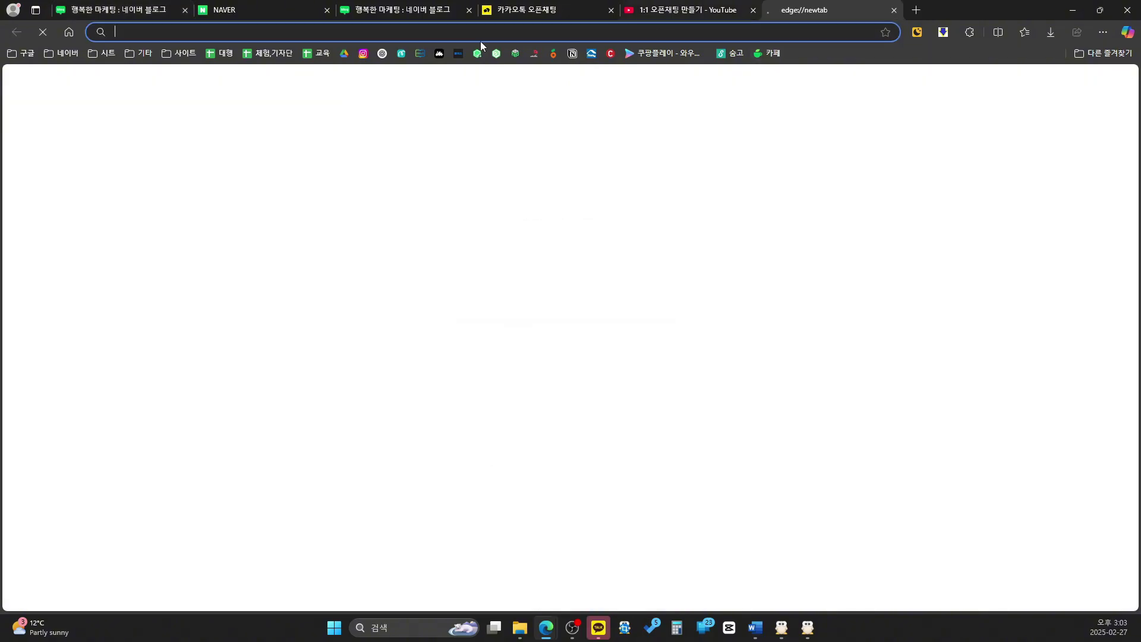
pyautogui.click(382, 53)
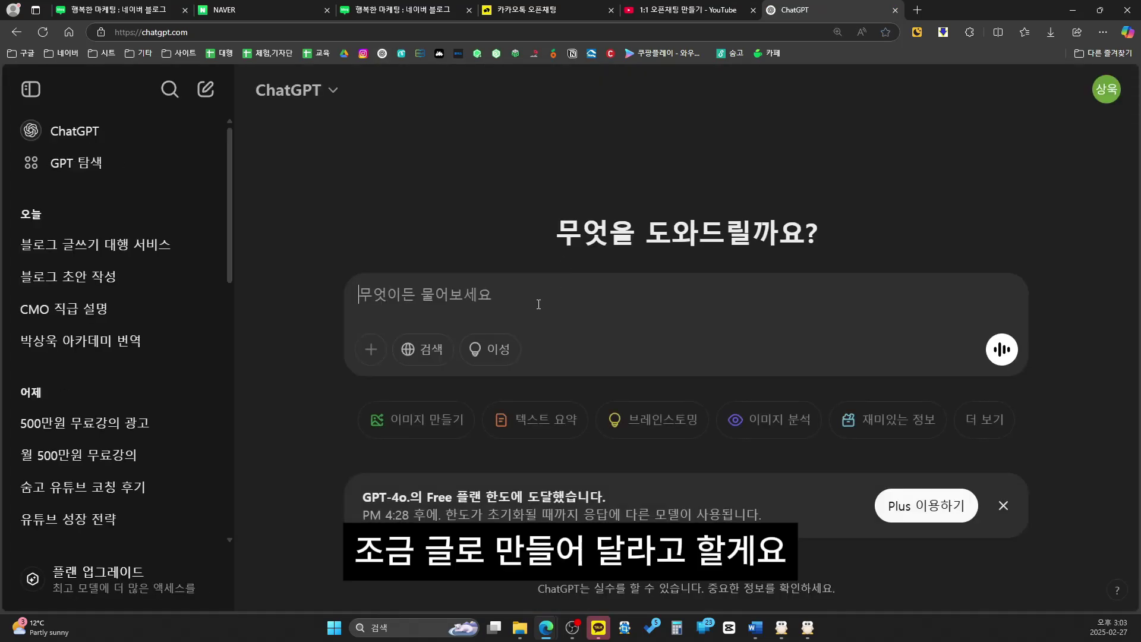
pyautogui.hotkey('ctrl', 'v')
pyautogui.hotkey('shift', 'Return')
pyautogui.hotkey('shift', 'Return')
pyautogui.write('이 내용으로 블로그 글 조금 작성해줘')
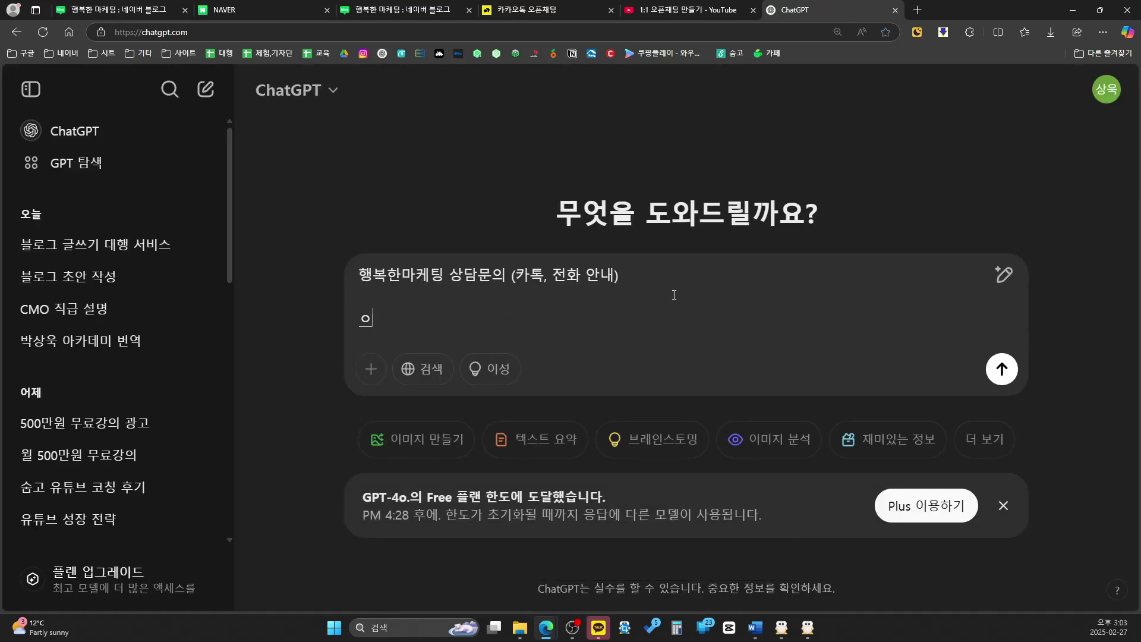
pyautogui.press('Return')
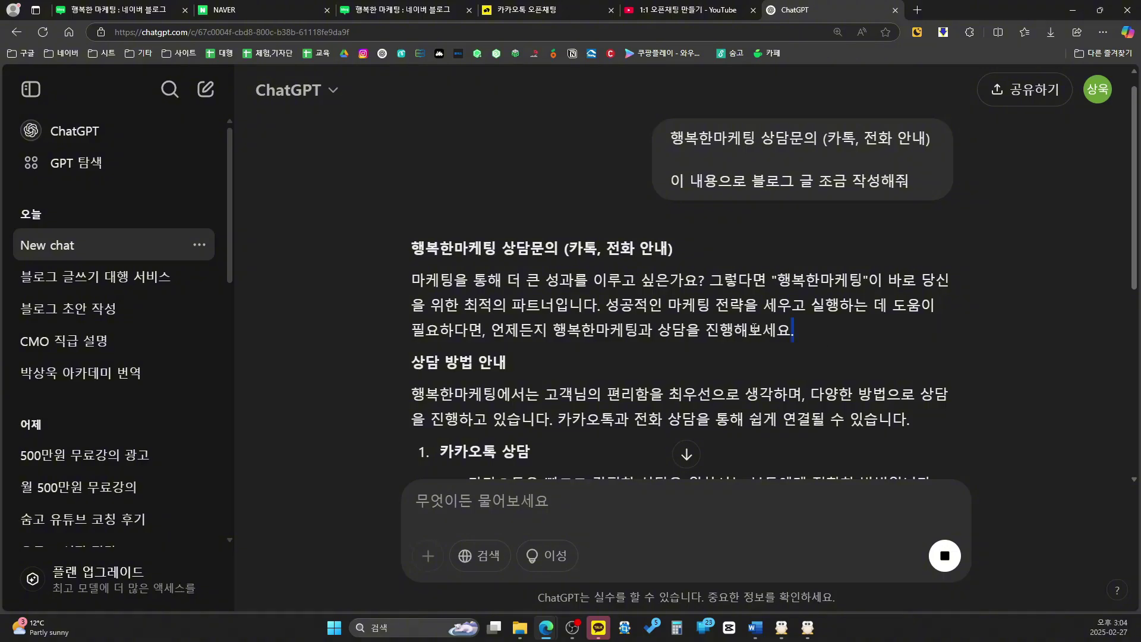
# Copy the reply's heading and first paragraph into the blog post.
pyautogui.moveTo(796, 331); pyautogui.dragTo(397, 247)
pyautogui.hotkey('ctrl', 'c')
pyautogui.hotkey('ctrl', '1')
pyautogui.hotkey('ctrl', 'v')
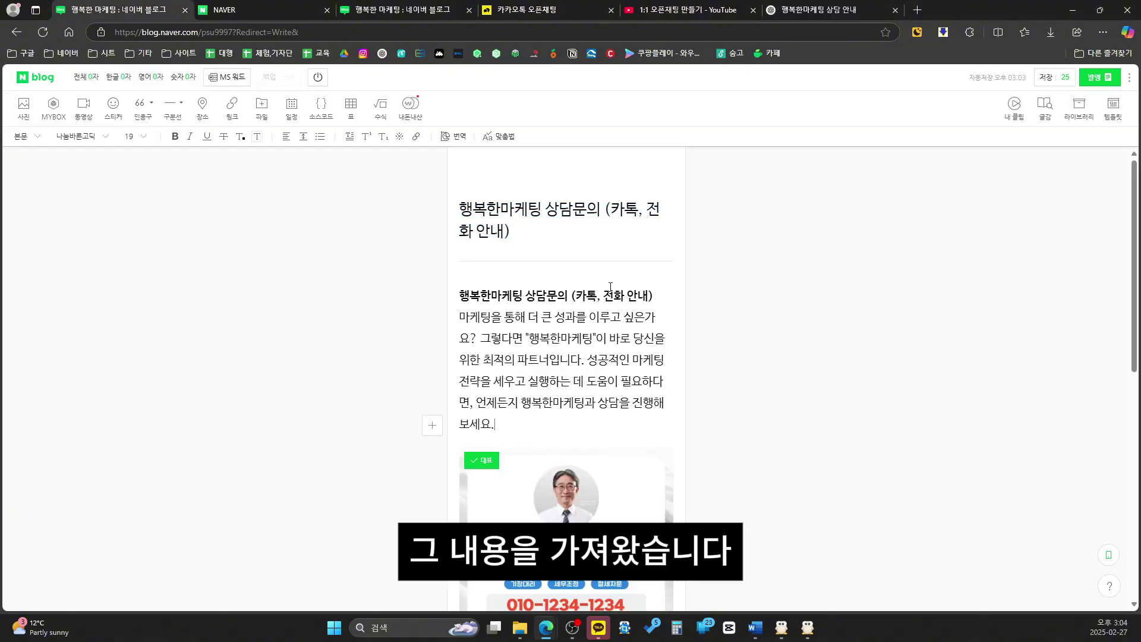
# In PC layout, check the heading, intro paragraph, open-chat card and 행복한 마케팅 profile image.
pyautogui.scroll(-1, 510, 266)
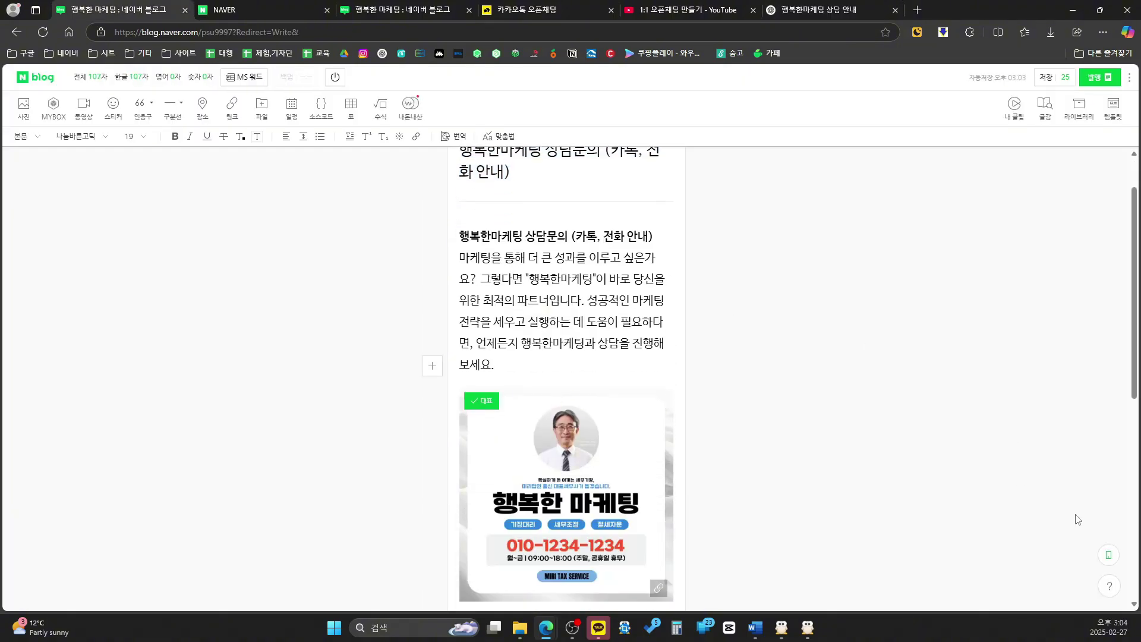
pyautogui.click(1108, 555)
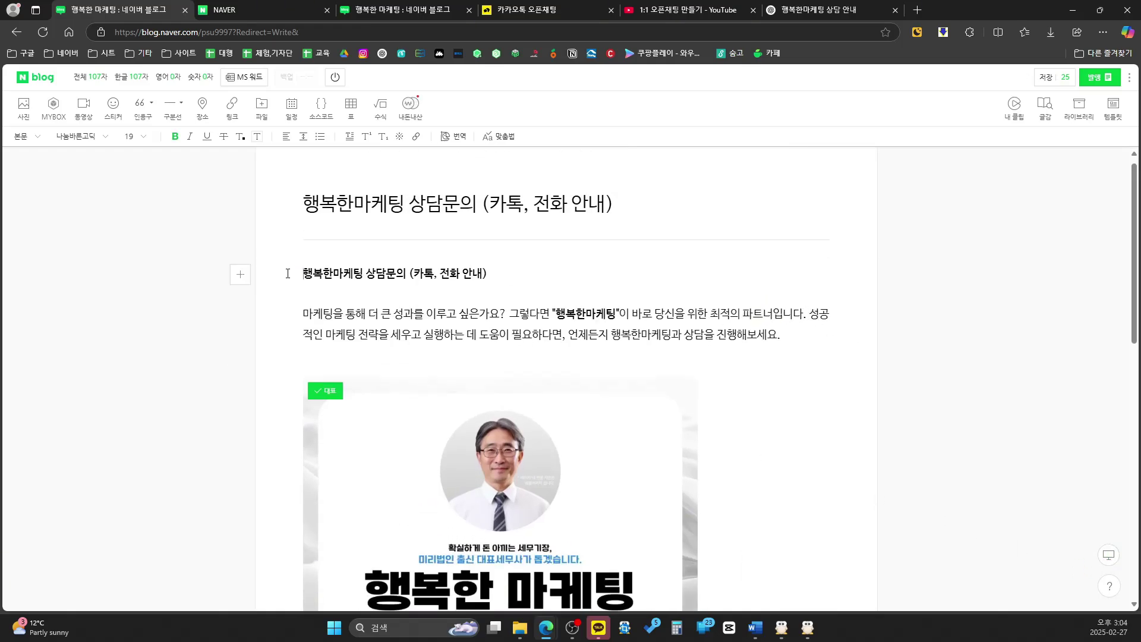
pyautogui.moveTo(288, 273); pyautogui.dragTo(856, 353)
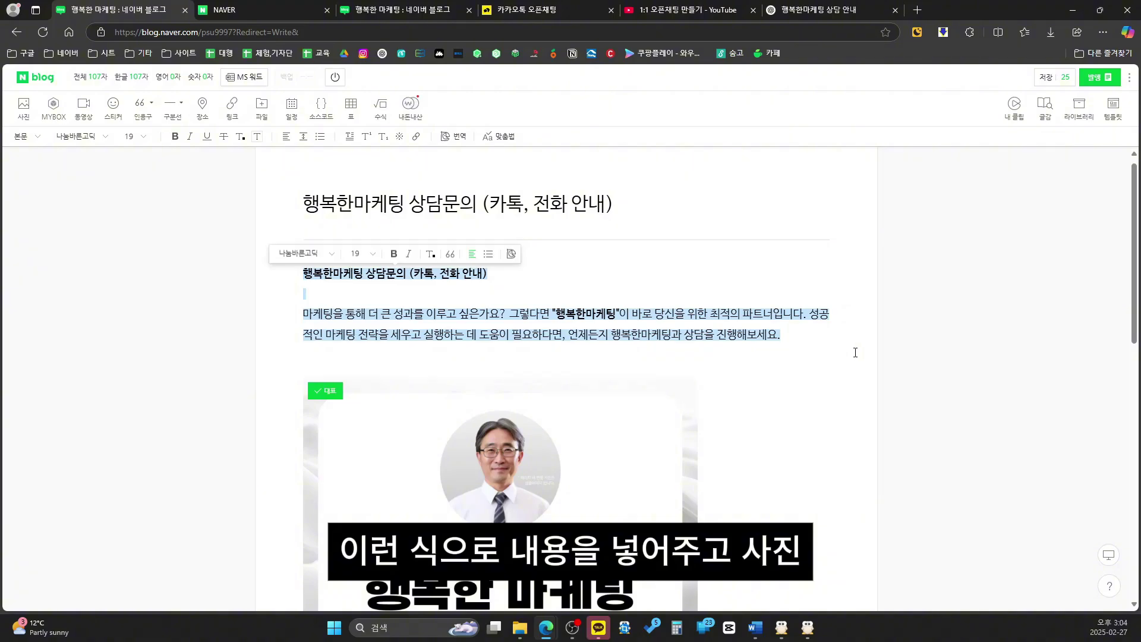
pyautogui.scroll(-12, 855, 353)
pyautogui.click(636, 427)
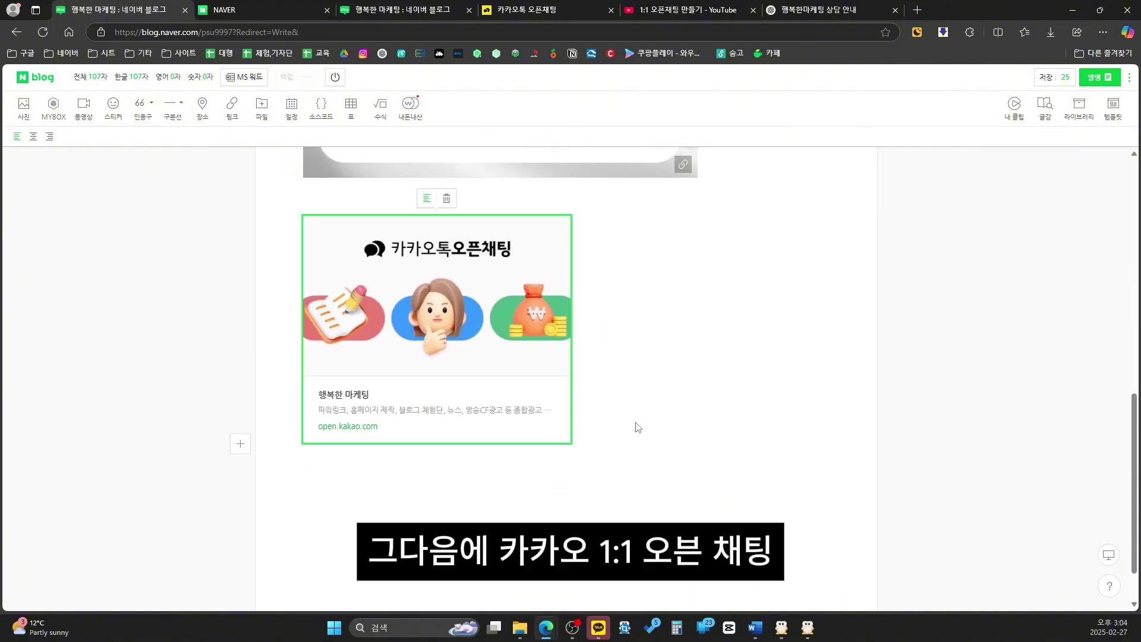
pyautogui.scroll(15, 654, 426)
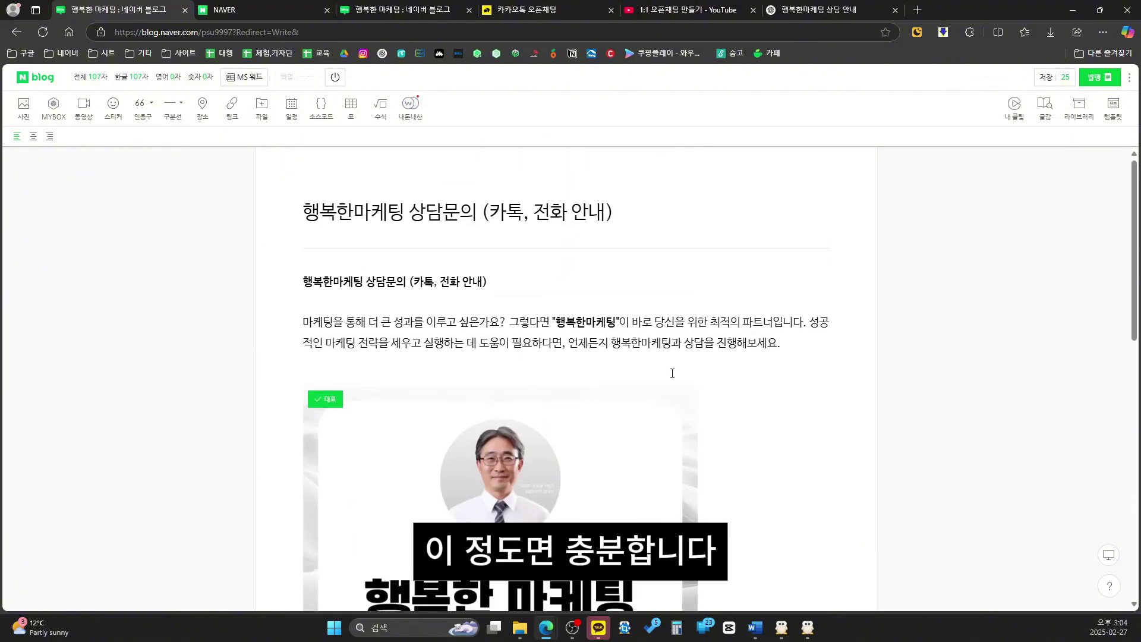
pyautogui.scroll(-7, 480, 327)
pyautogui.scroll(1, 324, 226)
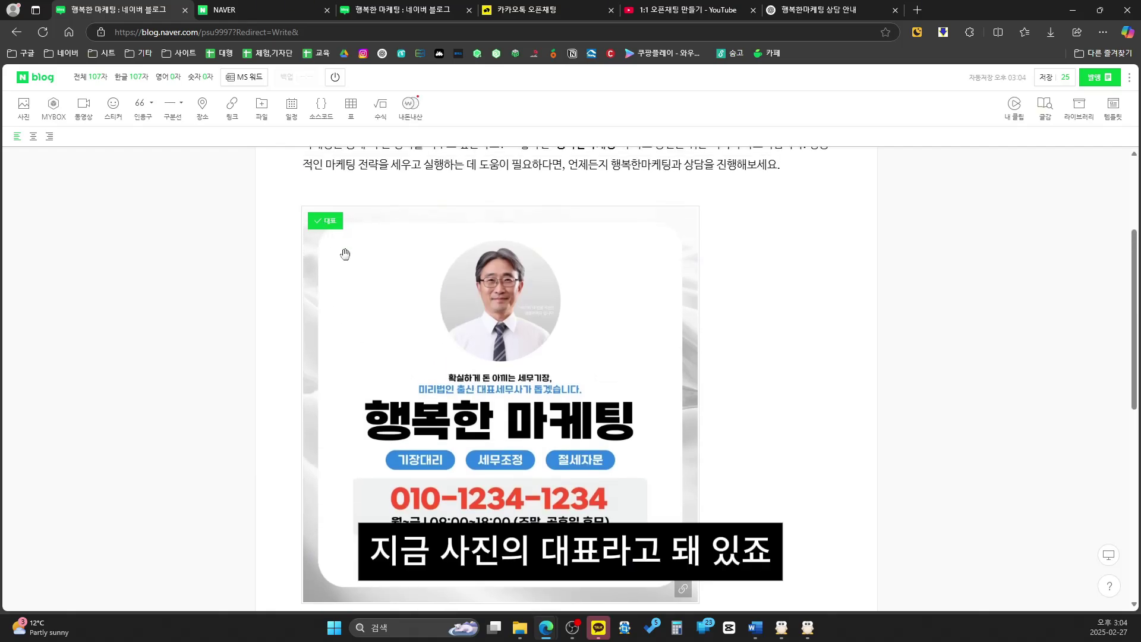
pyautogui.click(335, 232)
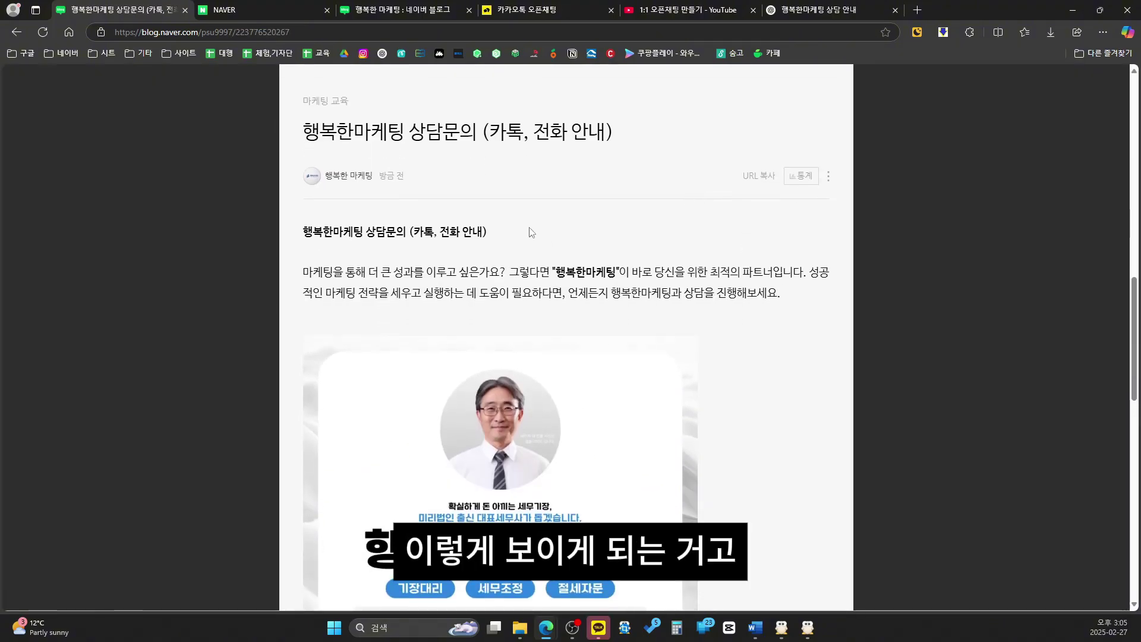
# Copy the published post's URL, then start a new post from the other blog tab.
pyautogui.click(760, 178)
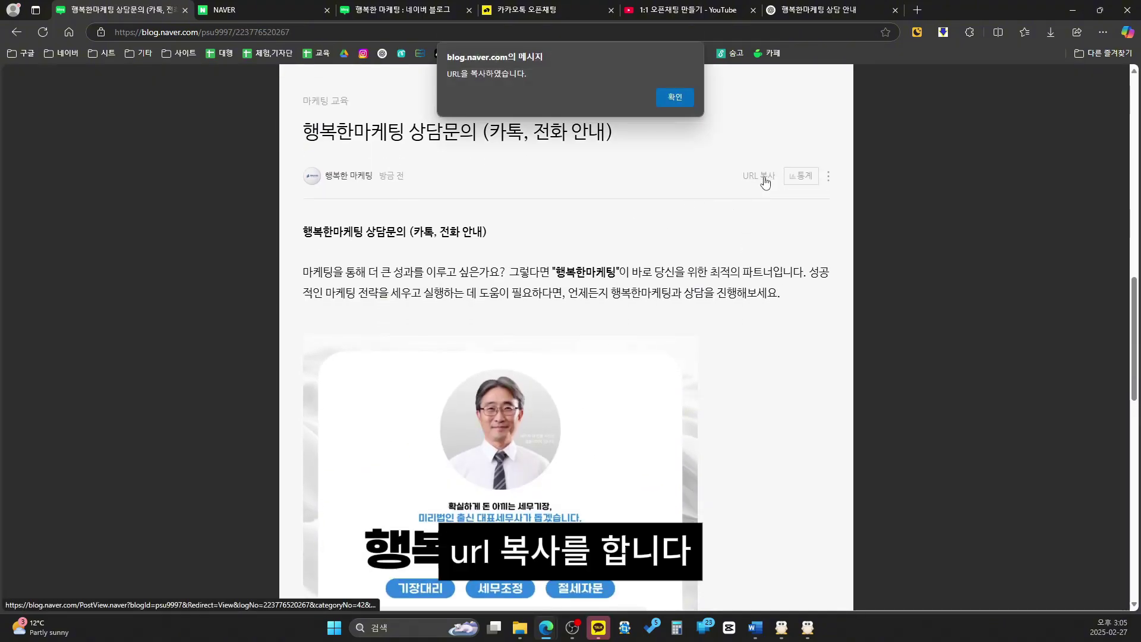
pyautogui.click(687, 102)
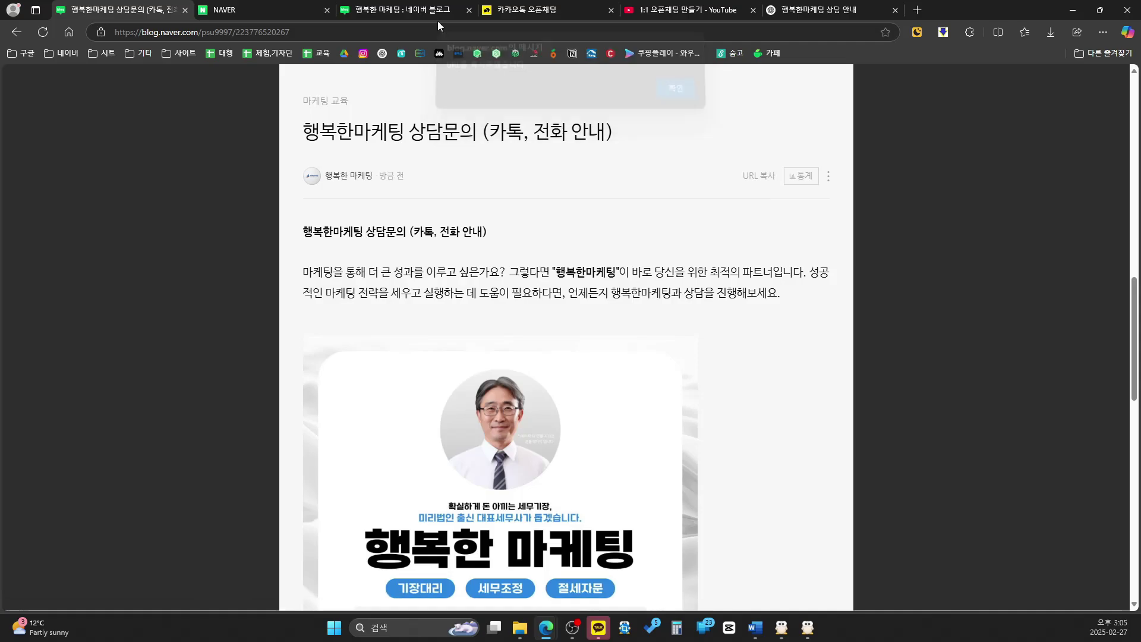
pyautogui.click(384, 7)
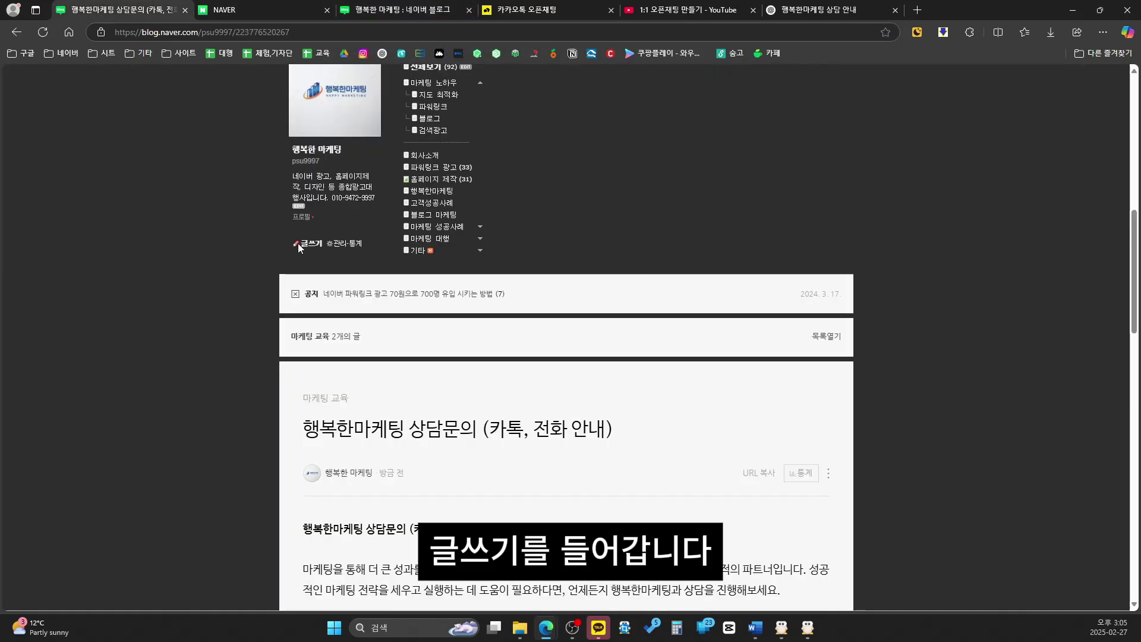
pyautogui.click(300, 243)
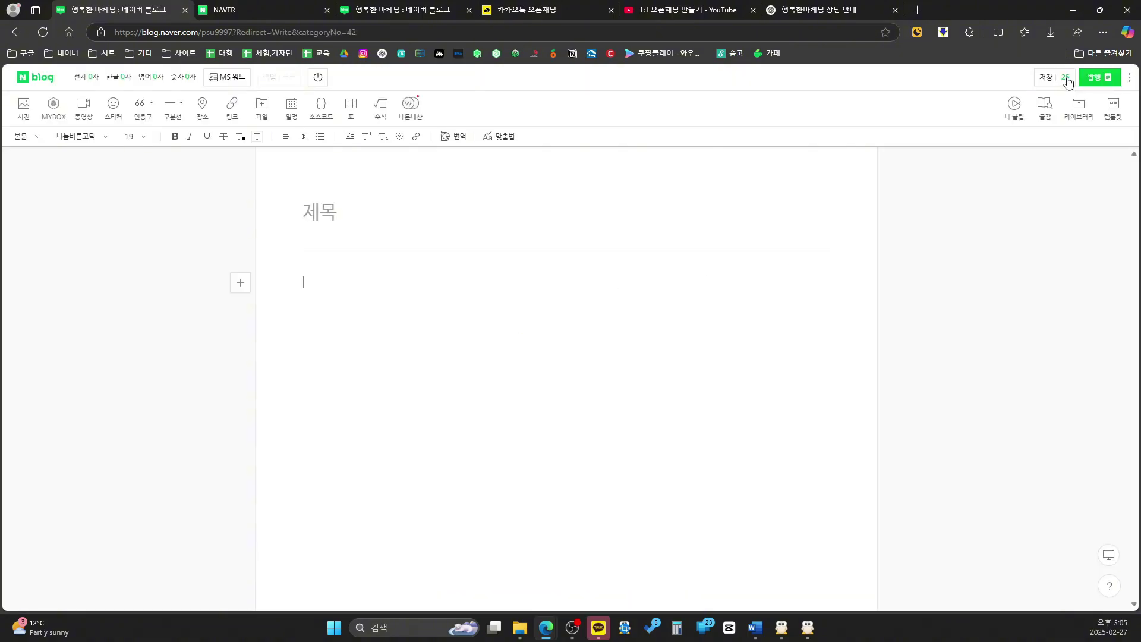
# From the 임시저장 글 list, load the newest draft about blog writing services.
pyautogui.click(1066, 79)
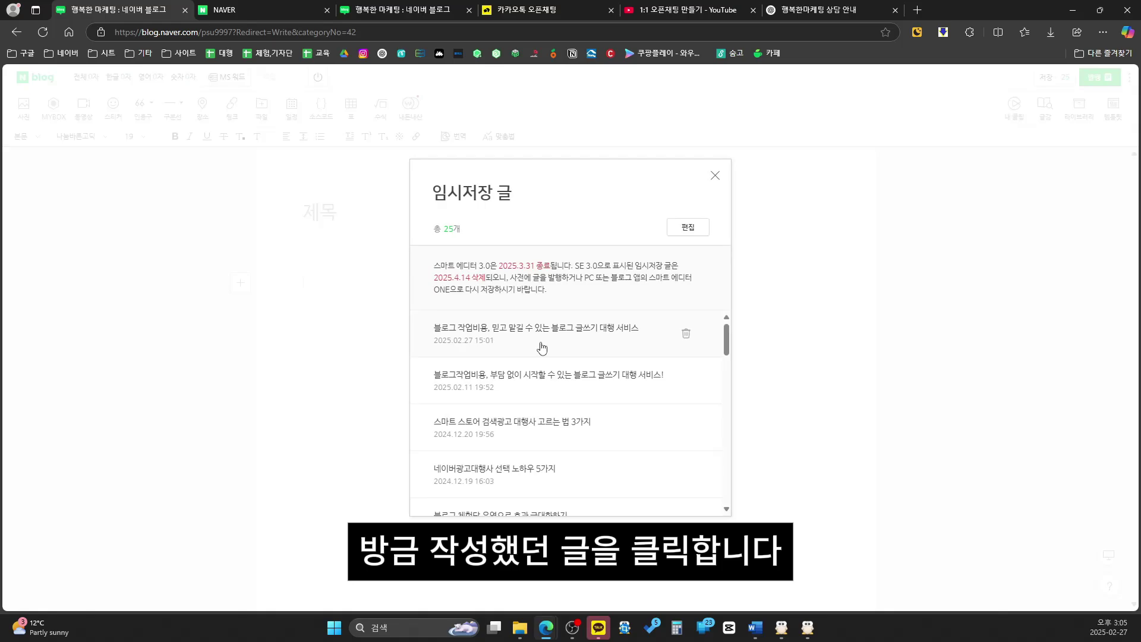
pyautogui.click(541, 347)
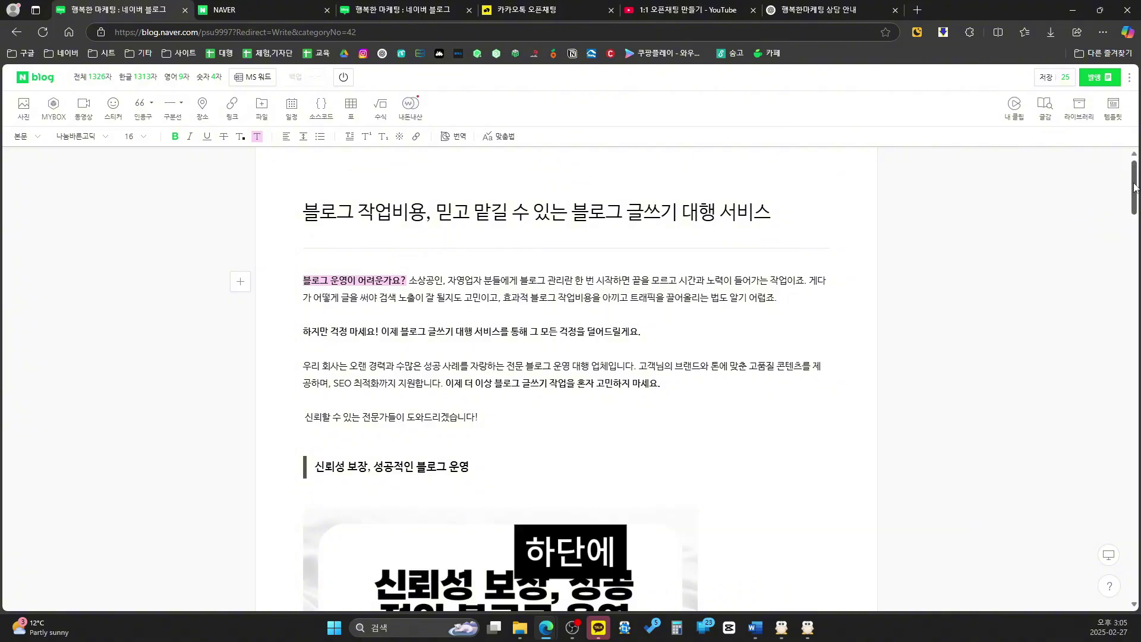
# Paste the contact post URL below the final image as a link card, deleting the leftover URL text.
pyautogui.moveTo(1134, 187); pyautogui.dragTo(1096, 589)
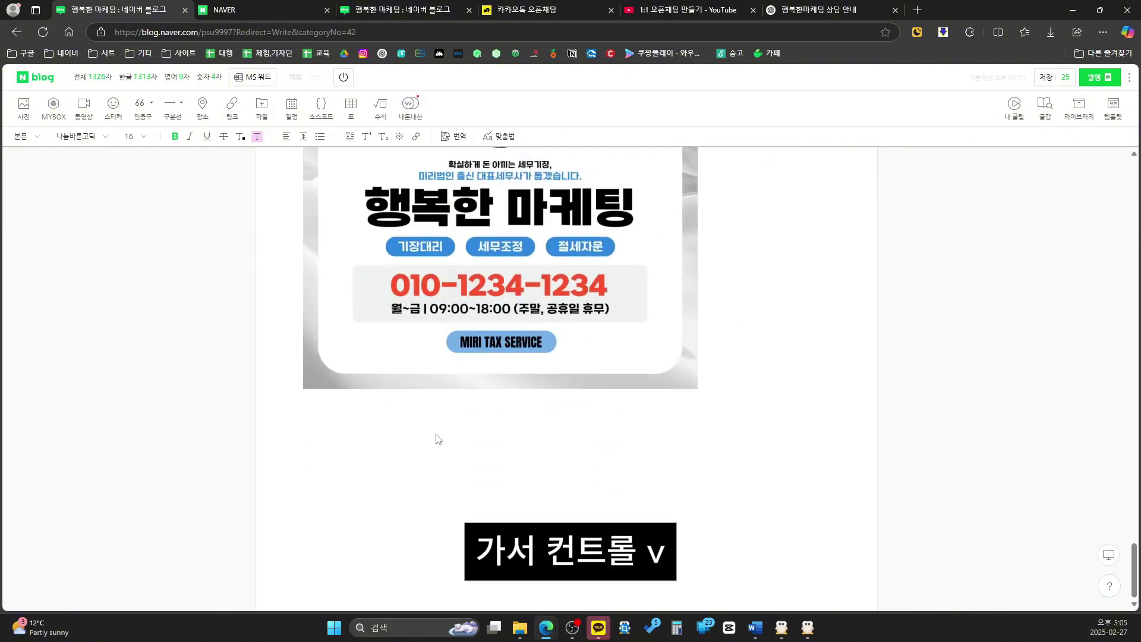
pyautogui.click(438, 414)
pyautogui.hotkey('ctrl', 'v')
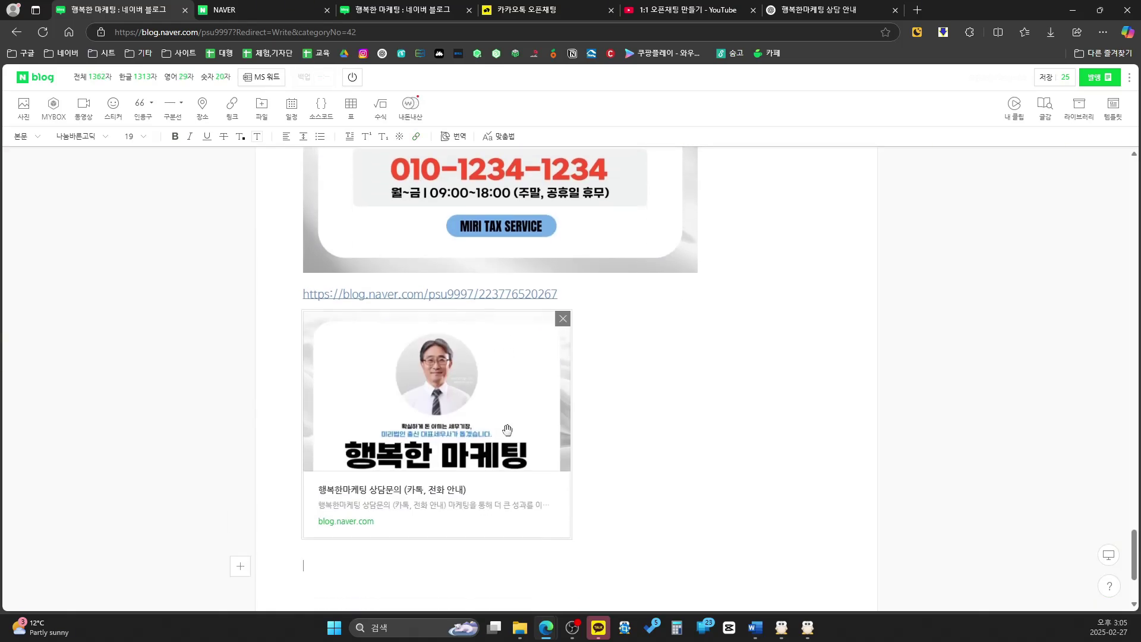
pyautogui.scroll(2, 535, 446)
pyautogui.moveTo(579, 471); pyautogui.dragTo(303, 470)
pyautogui.press('BackSpace')
# Delete the closing profile image so the '행복한마케팅 상담문의' link card ends the draft.
pyautogui.scroll(3, 522, 380)
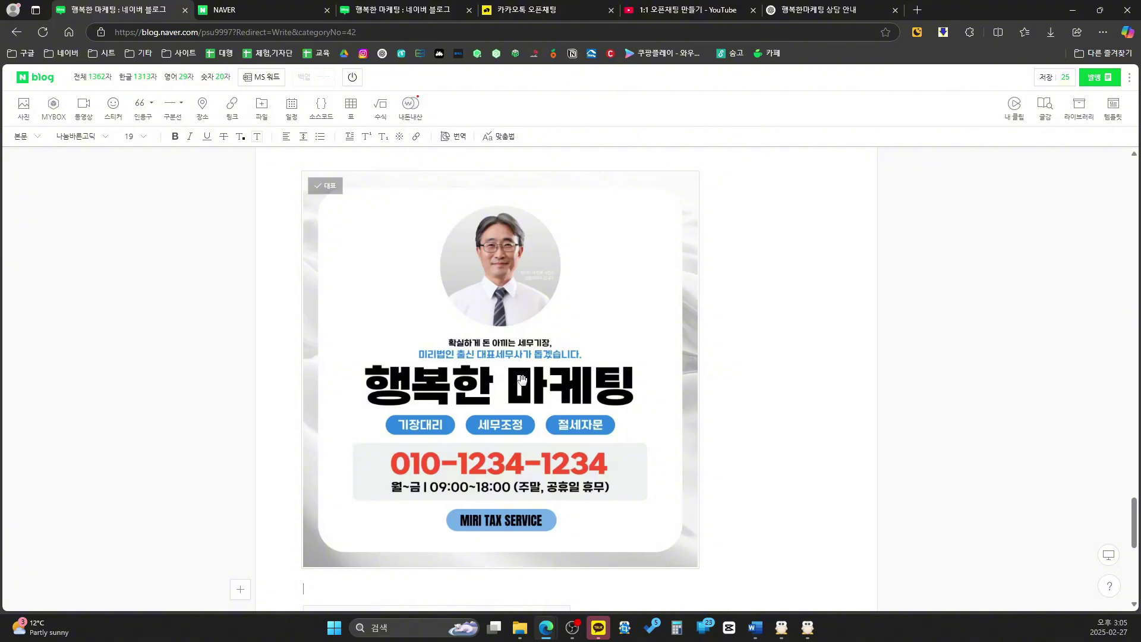
pyautogui.click(522, 379)
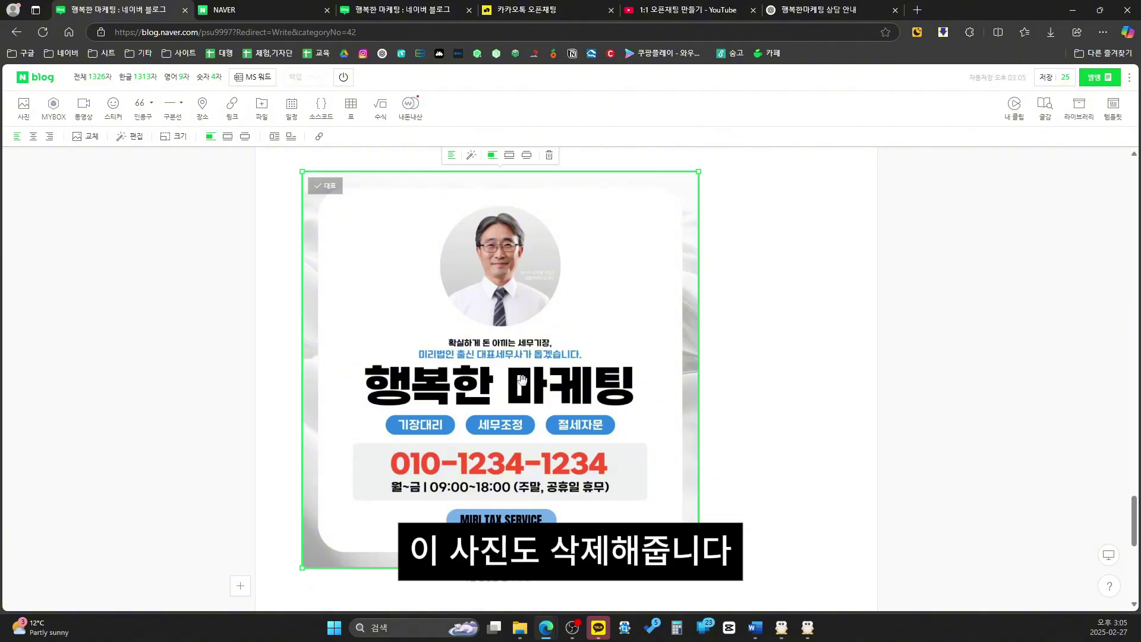
pyautogui.press('Delete')
pyautogui.scroll(2, 368, 497)
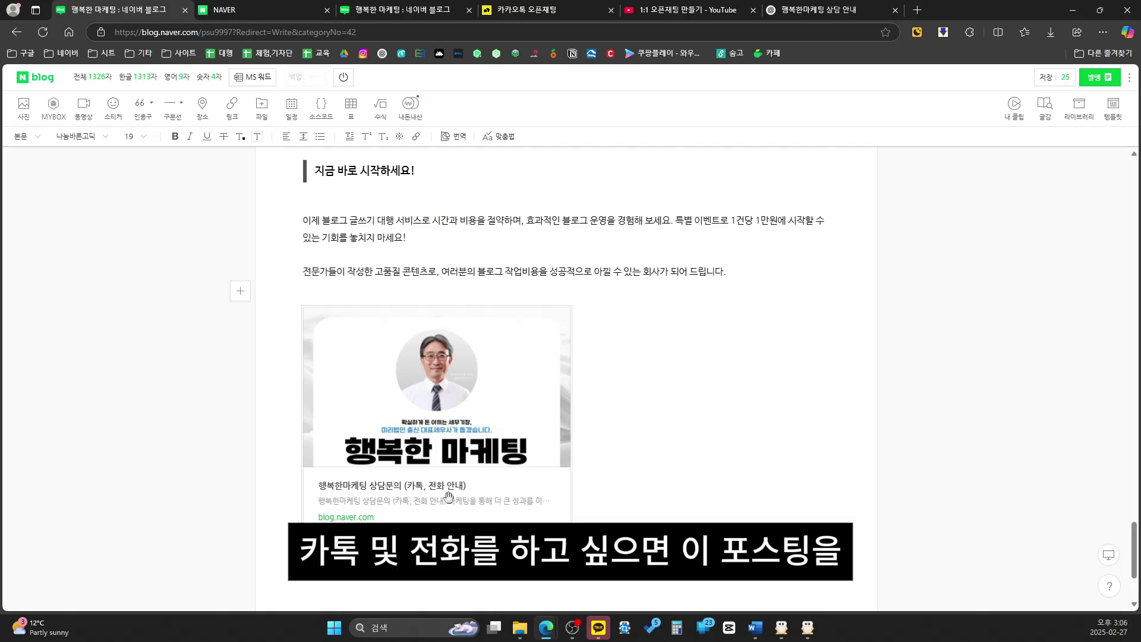
pyautogui.click(502, 438)
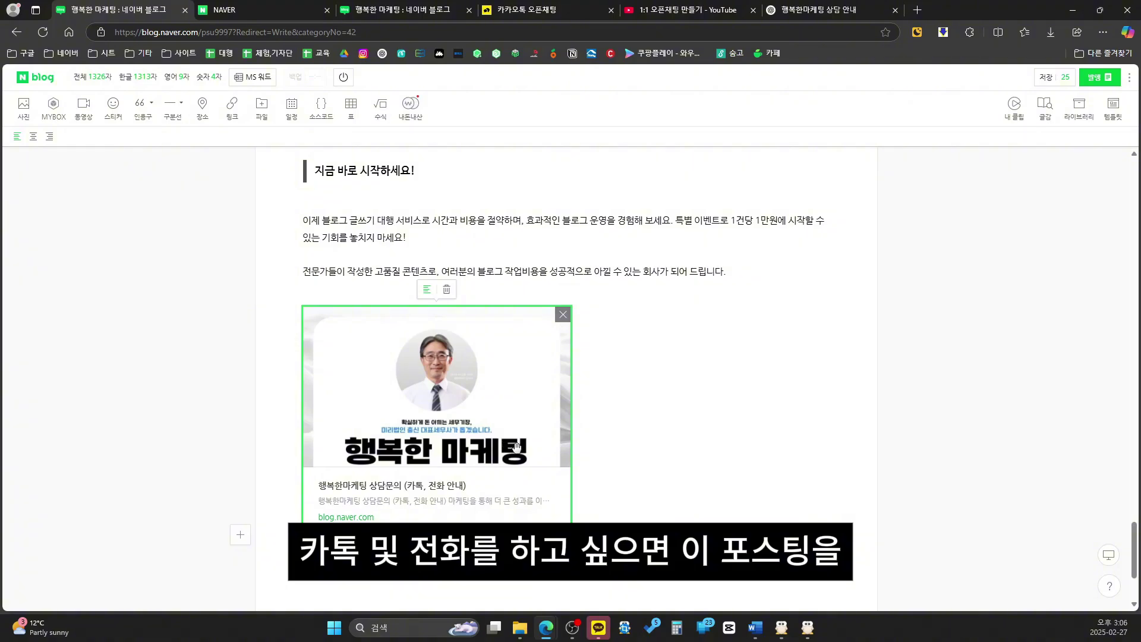
pyautogui.click(627, 294)
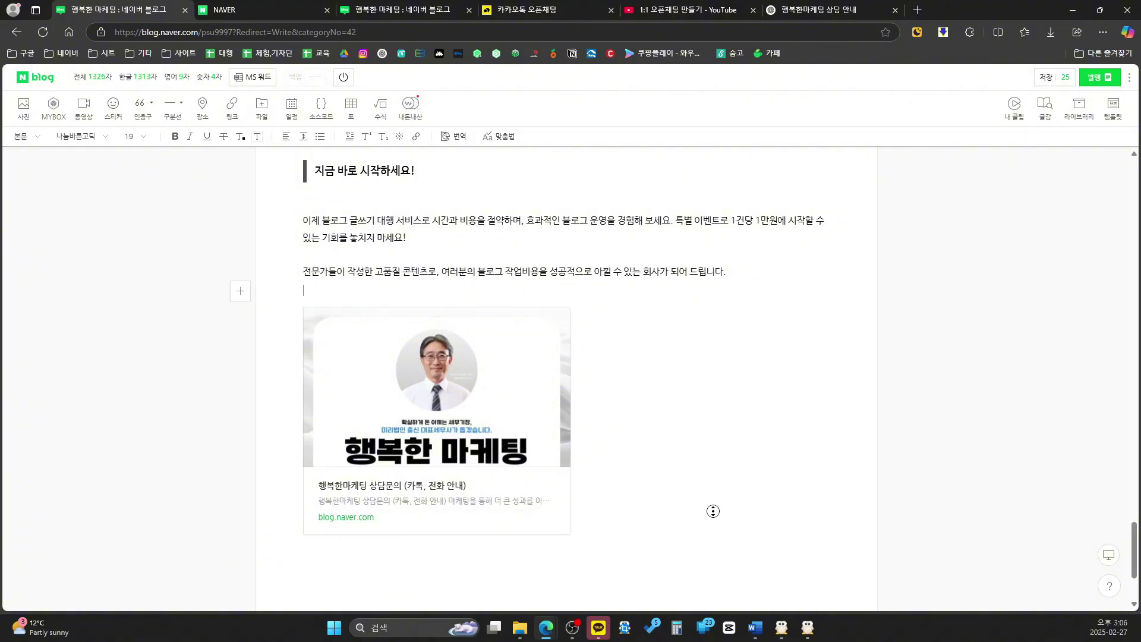
pyautogui.scroll(20, 712, 512)
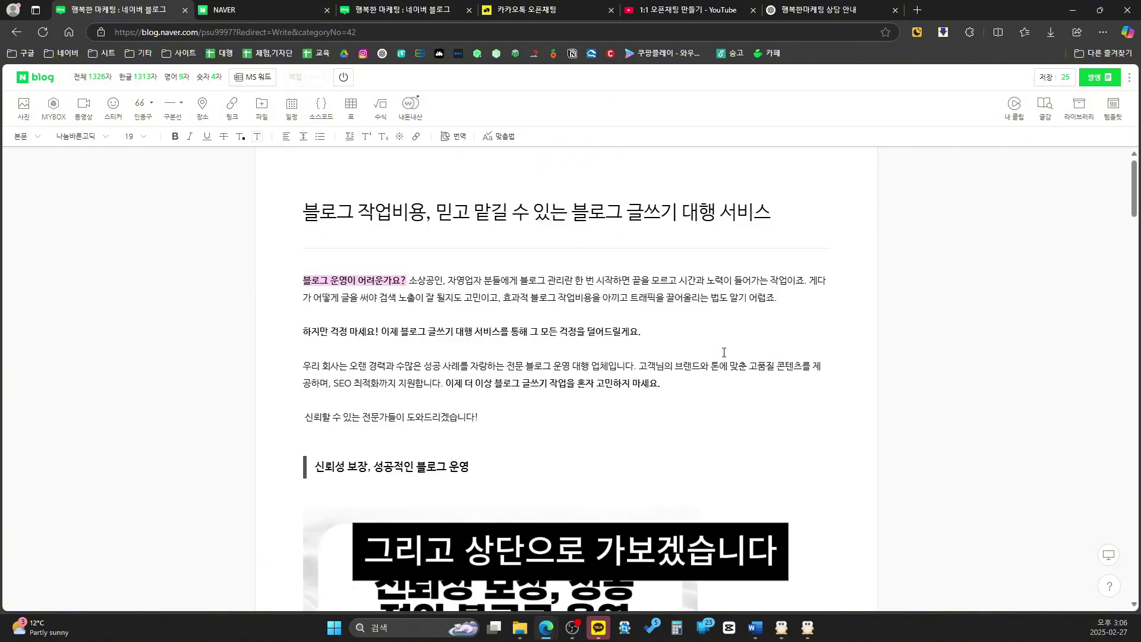
pyautogui.click(312, 206)
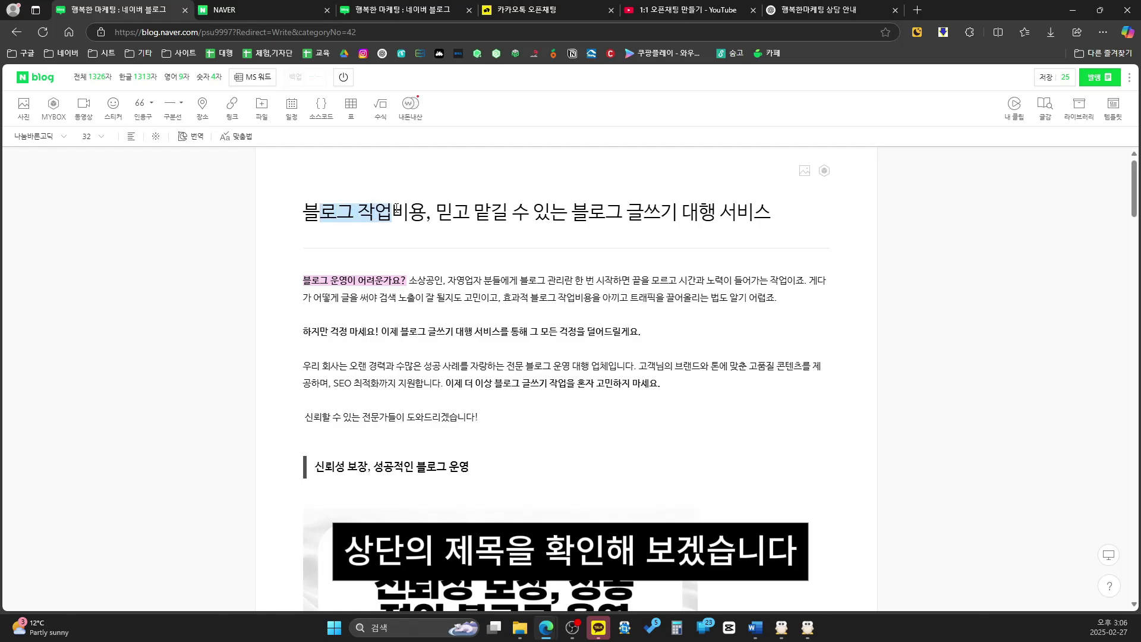
pyautogui.moveTo(309, 208); pyautogui.dragTo(779, 220)
pyautogui.click(771, 222)
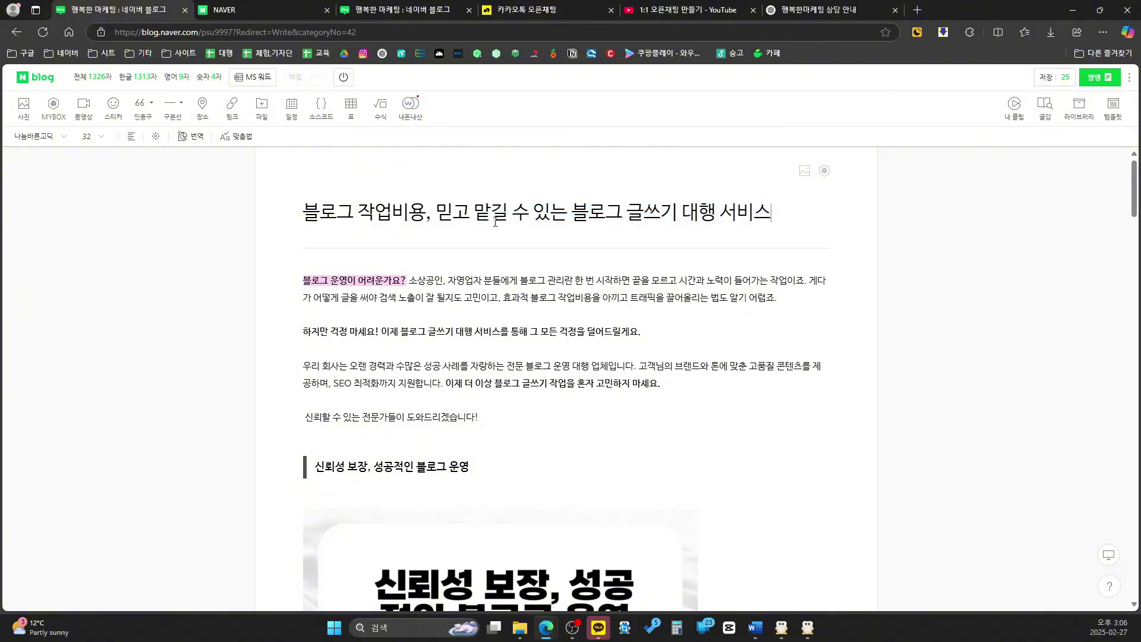
pyautogui.moveTo(436, 211); pyautogui.dragTo(564, 212)
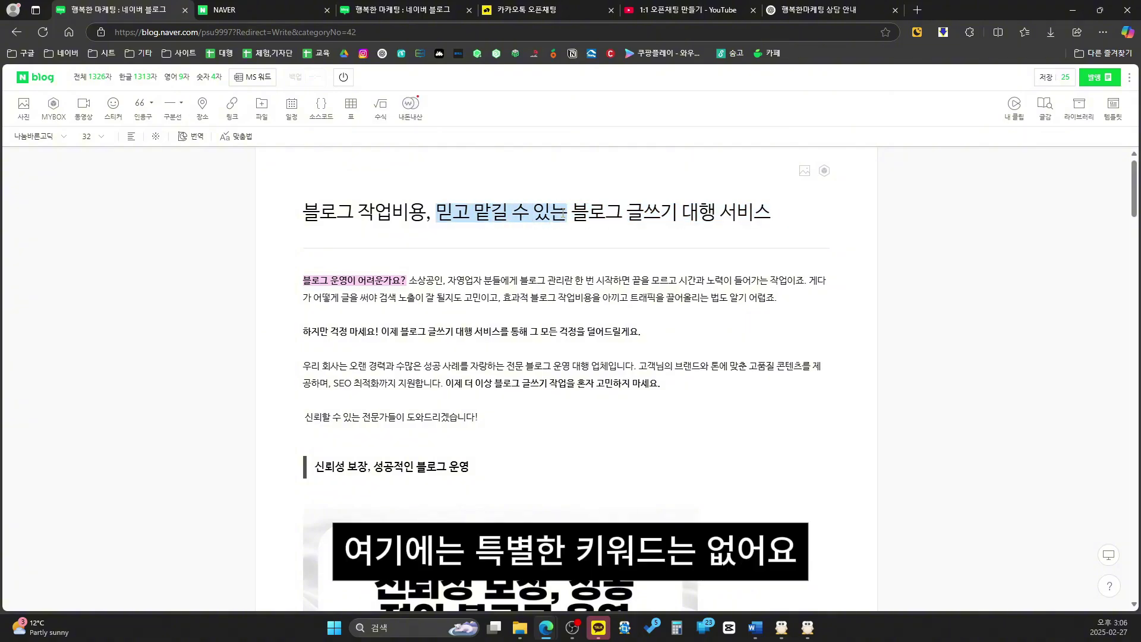
pyautogui.click(563, 212)
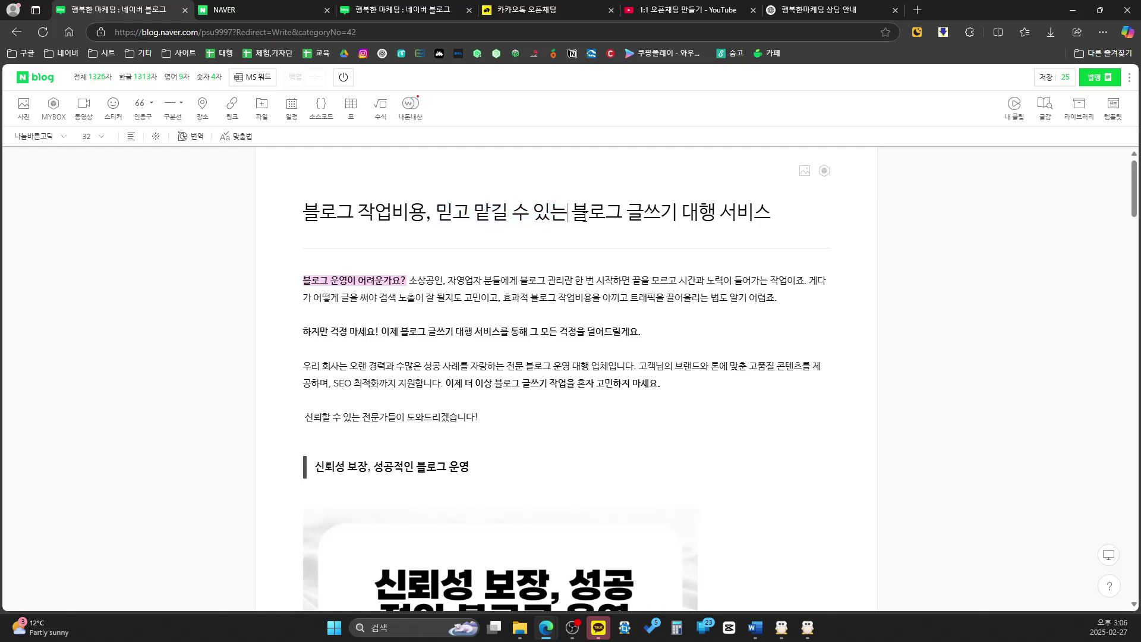
pyautogui.moveTo(572, 212); pyautogui.dragTo(630, 215)
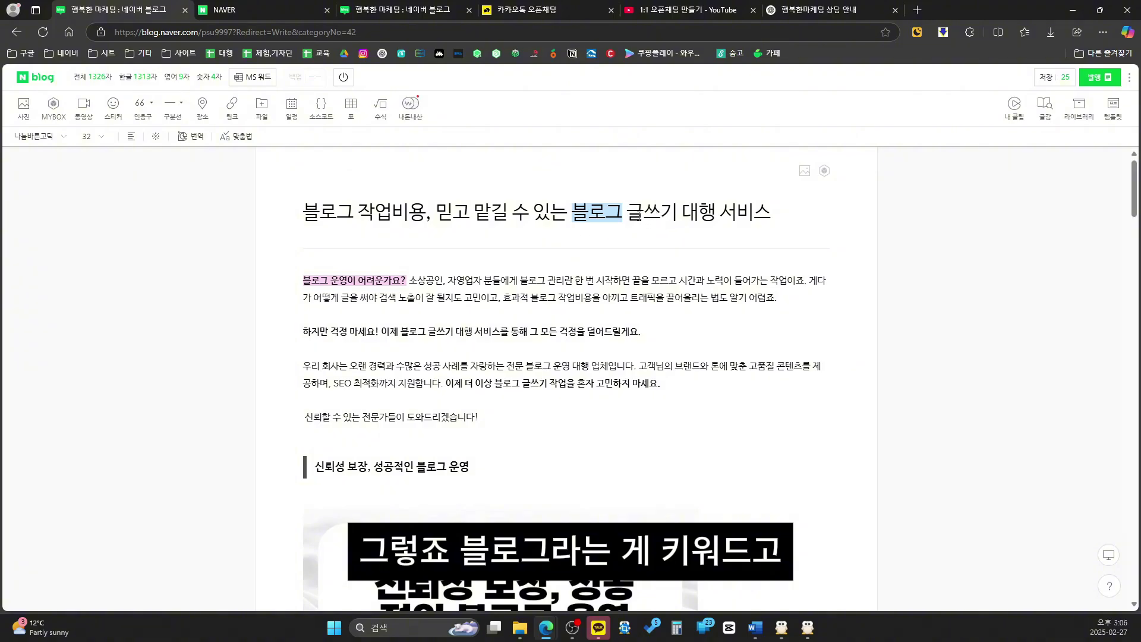
pyautogui.moveTo(627, 214); pyautogui.dragTo(772, 215)
pyautogui.click(774, 214)
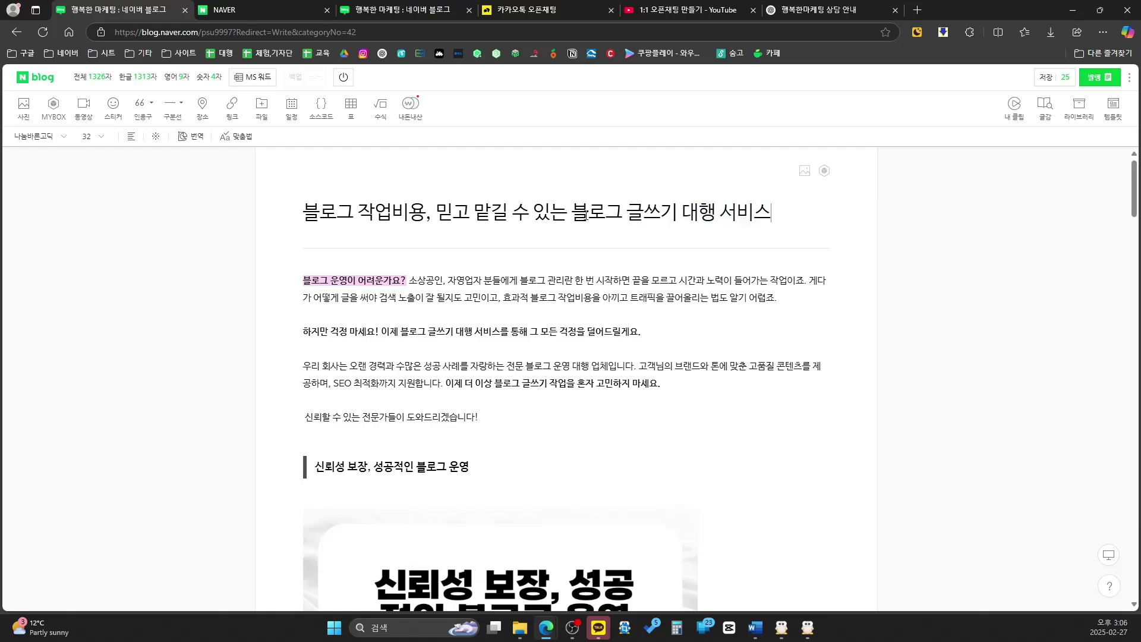
pyautogui.moveTo(305, 212); pyautogui.dragTo(430, 214)
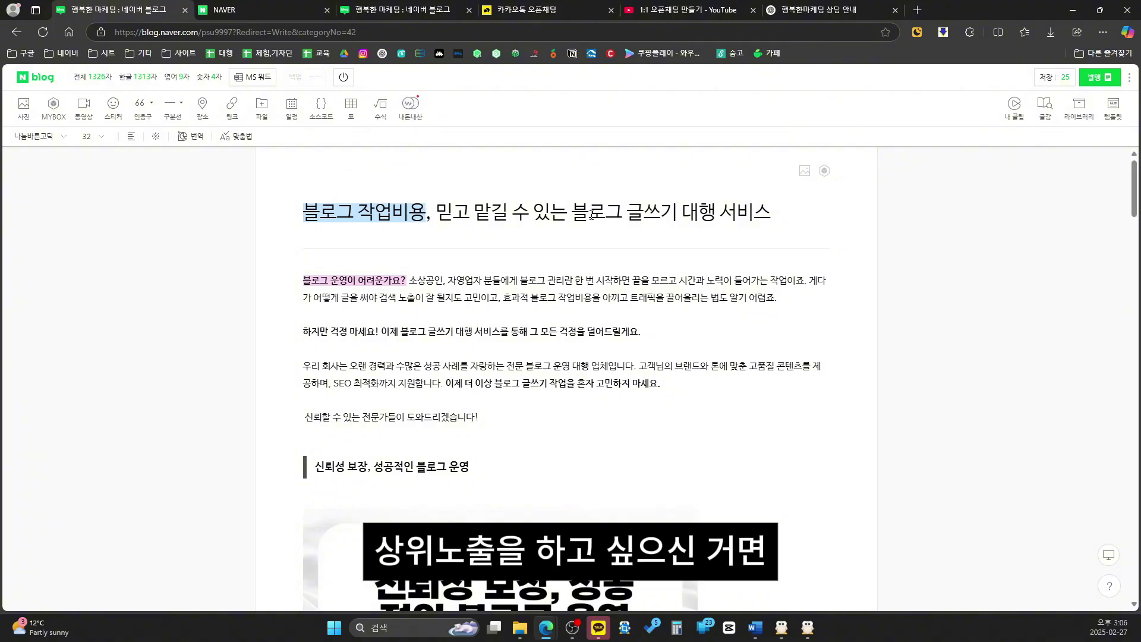
pyautogui.moveTo(572, 214); pyautogui.dragTo(791, 211)
pyautogui.press('BackSpace')
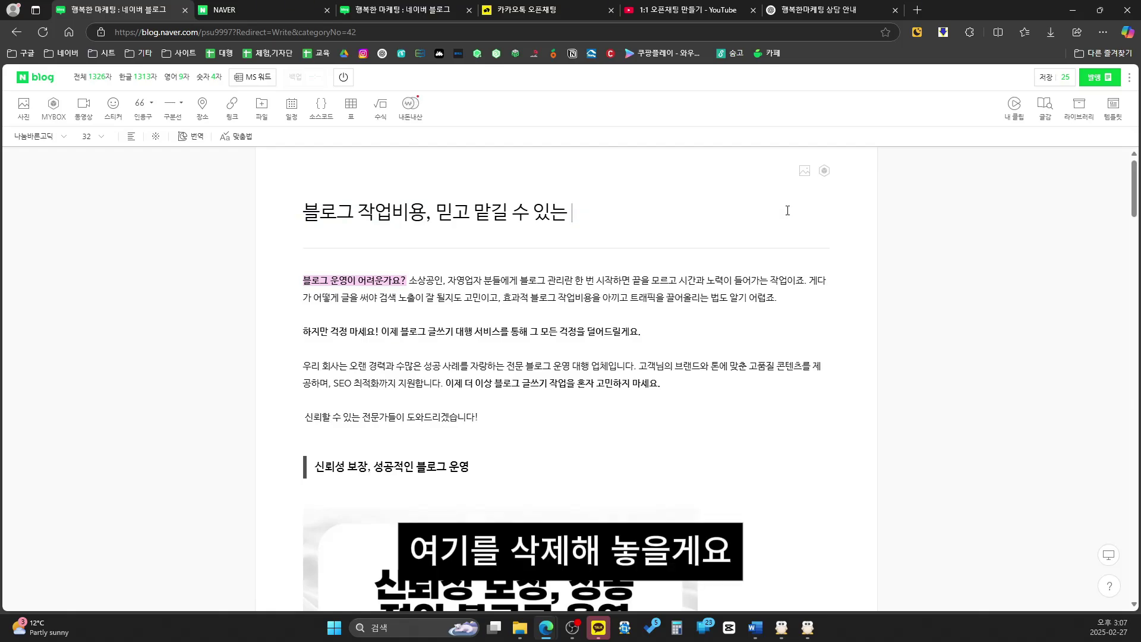
pyautogui.press('BackSpace')
pyautogui.press('BackSpace')
pyautogui.press('BackSpace')
pyautogui.press('BackSpace')
pyautogui.press('BackSpace')
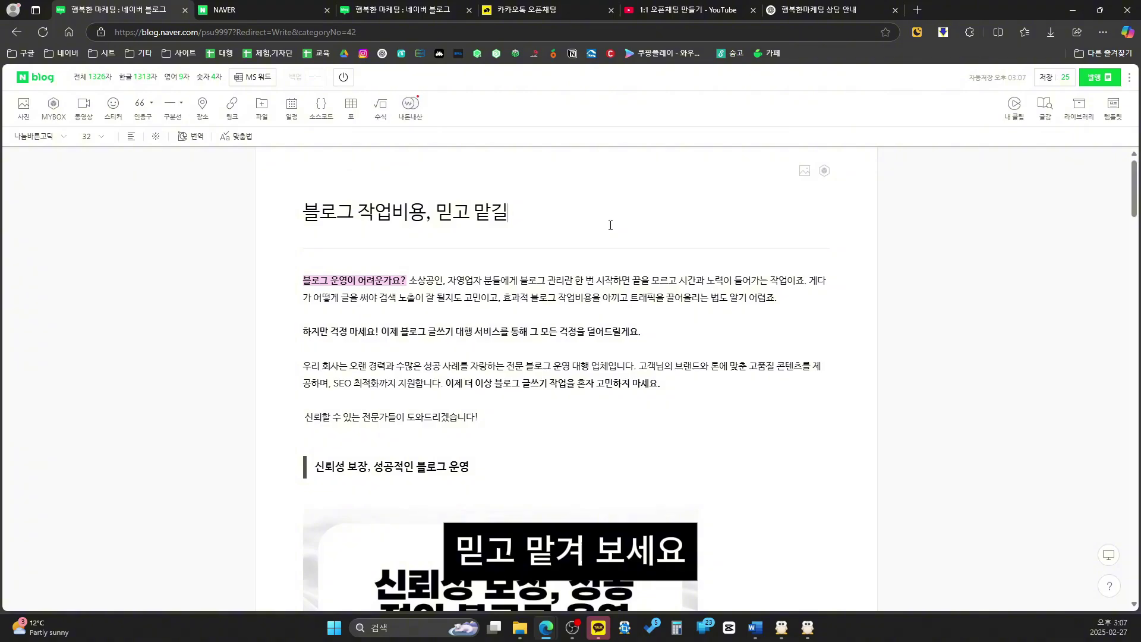
pyautogui.write('보세요')
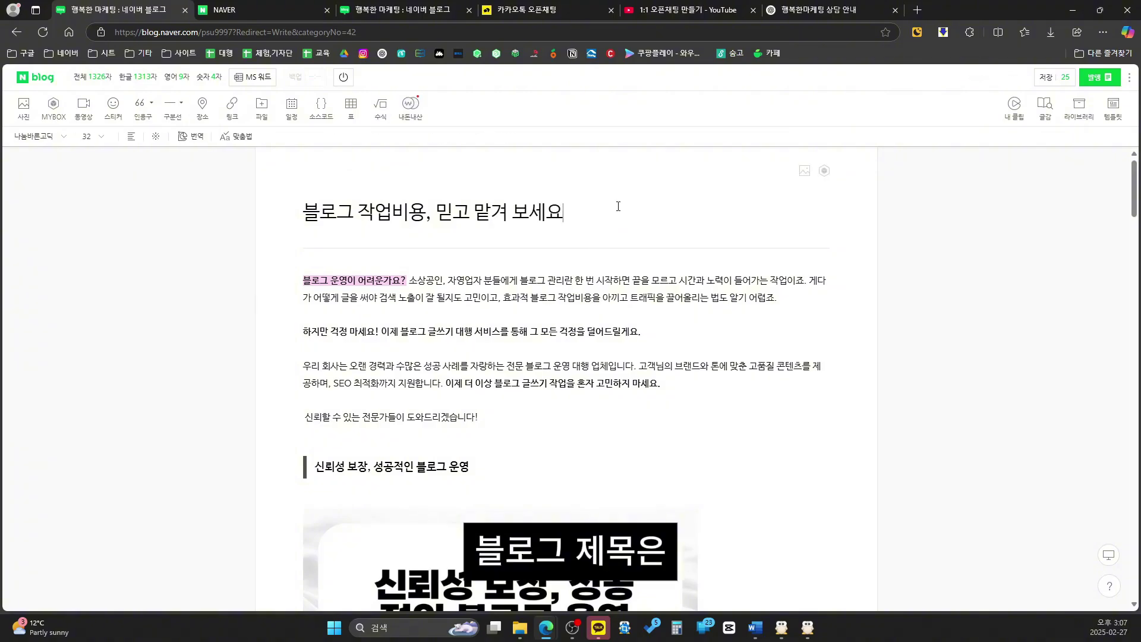
pyautogui.moveTo(612, 208); pyautogui.dragTo(430, 212)
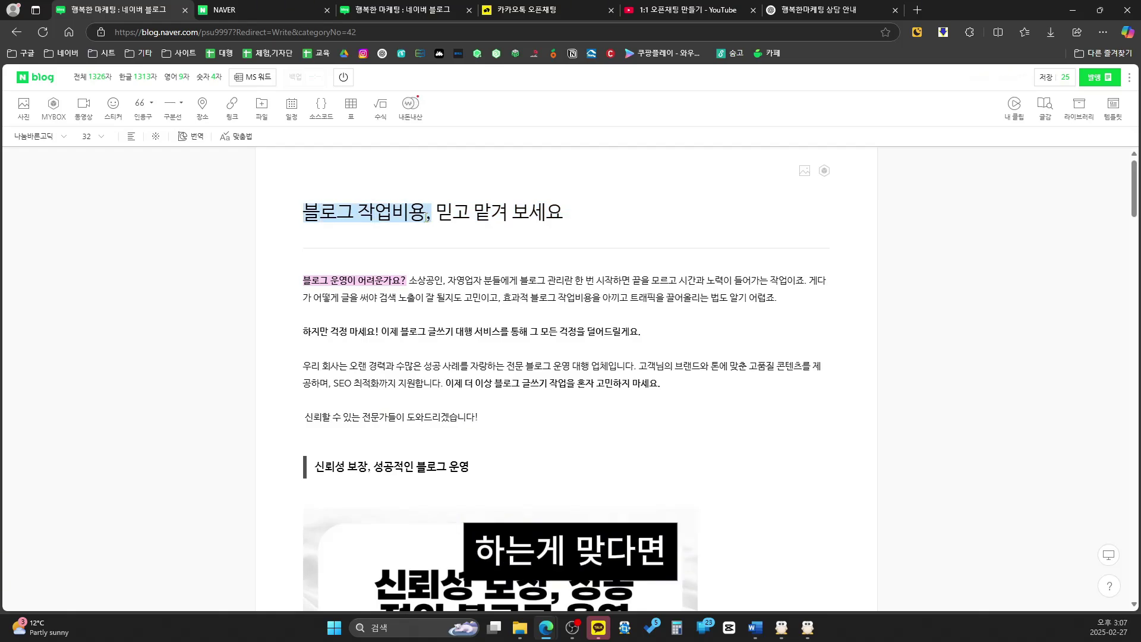
pyautogui.click(429, 213)
pyautogui.moveTo(429, 213); pyautogui.dragTo(303, 212)
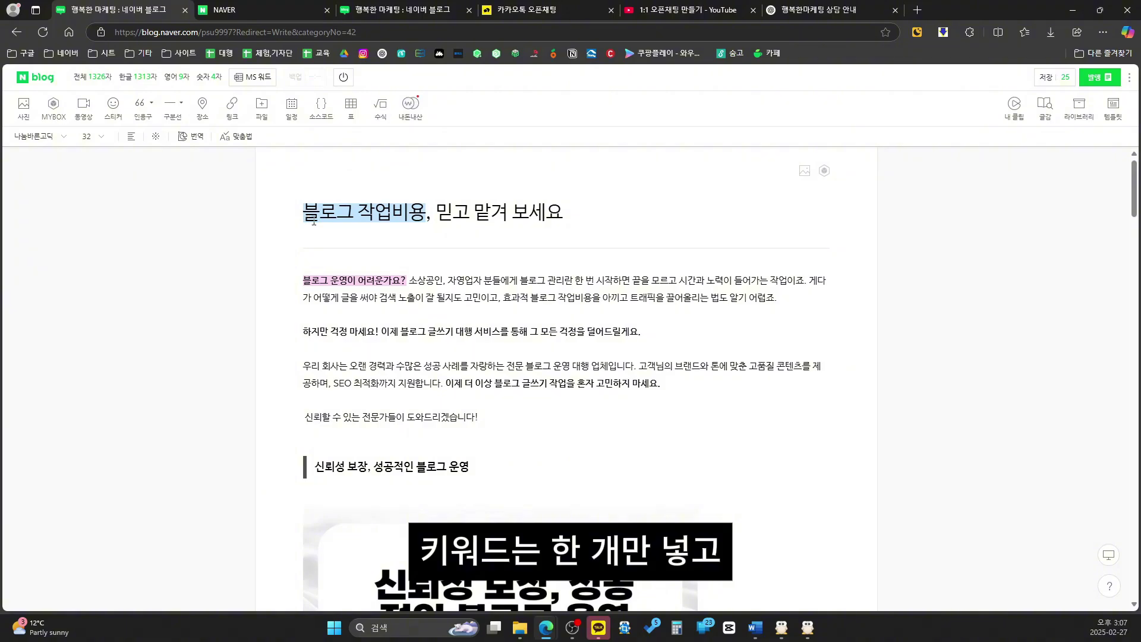
pyautogui.click(375, 212)
pyautogui.moveTo(440, 212); pyautogui.dragTo(292, 215)
pyautogui.click(578, 214)
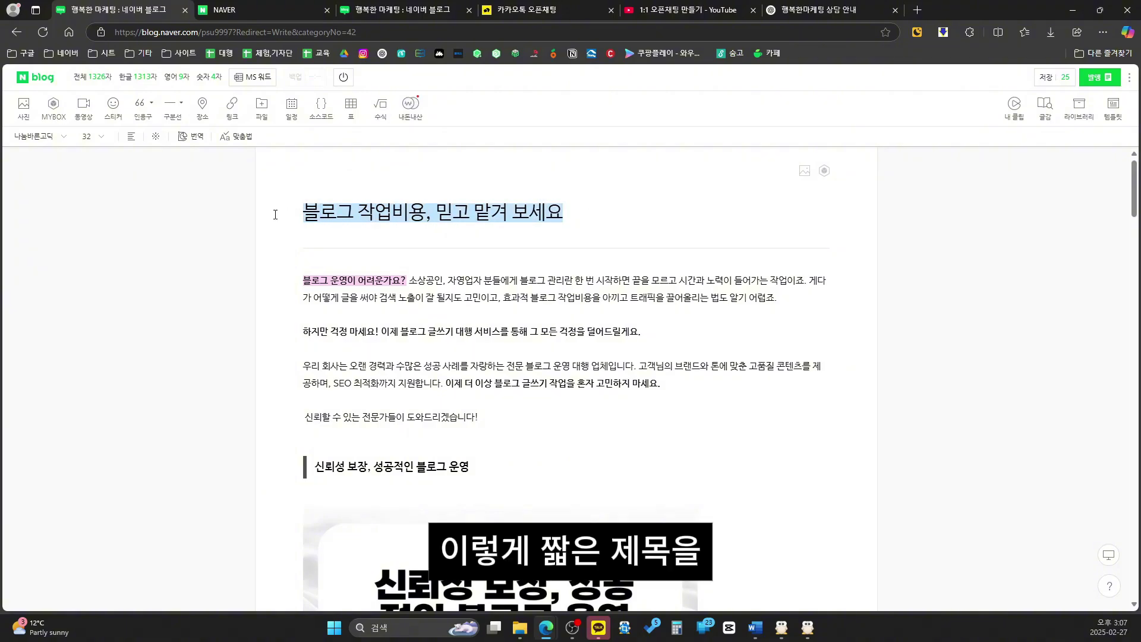
pyautogui.click(275, 214)
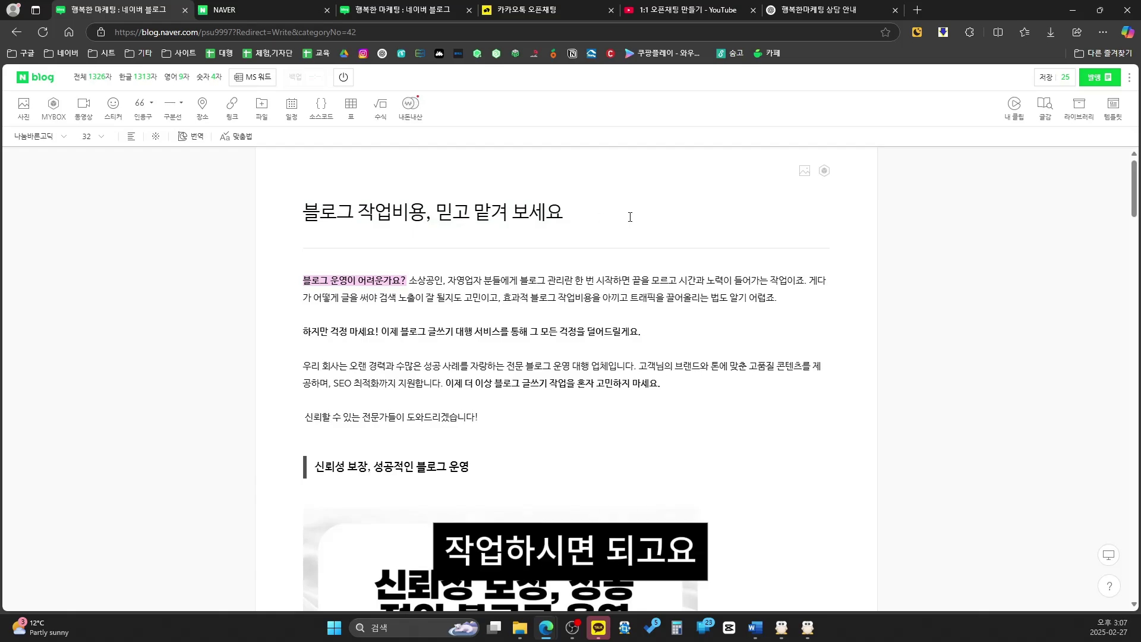
# Scroll from the 신뢰성 보장 quote heading down through the card images to the 행복한마케팅 상담문의 link card.
pyautogui.scroll(-4, 597, 211)
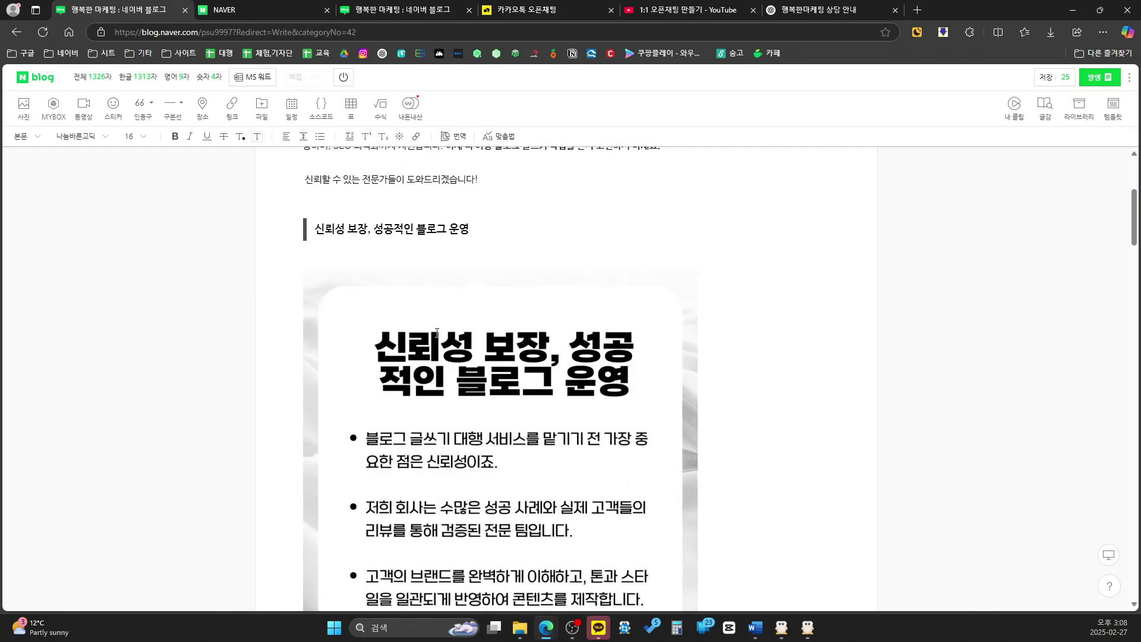
pyautogui.click(327, 241)
pyautogui.scroll(-7, 327, 241)
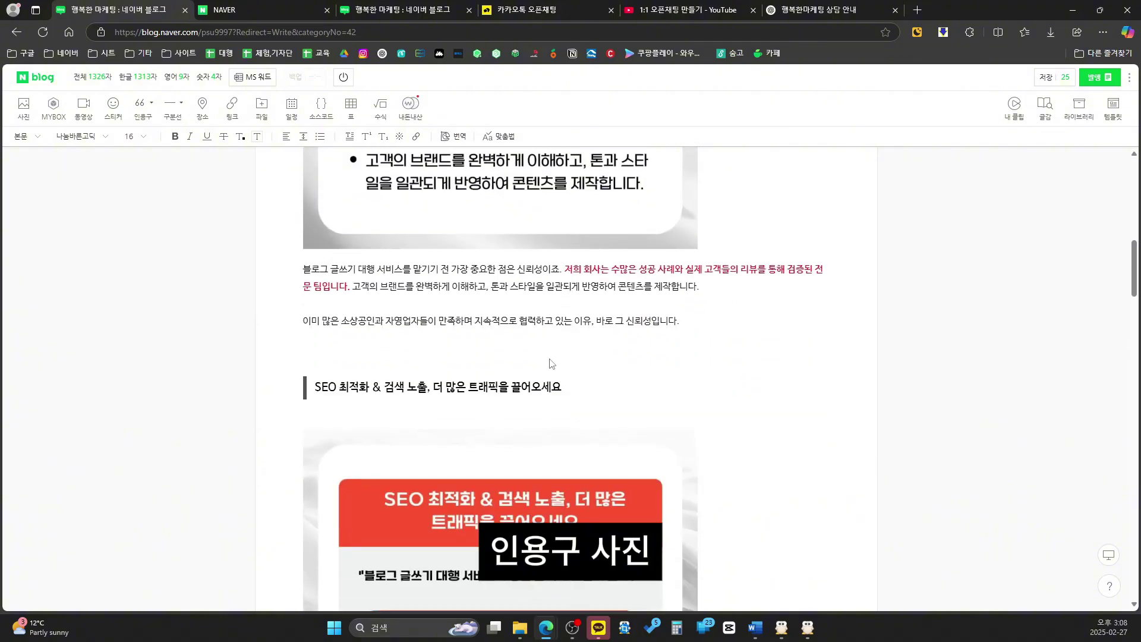
pyautogui.scroll(-9, 495, 282)
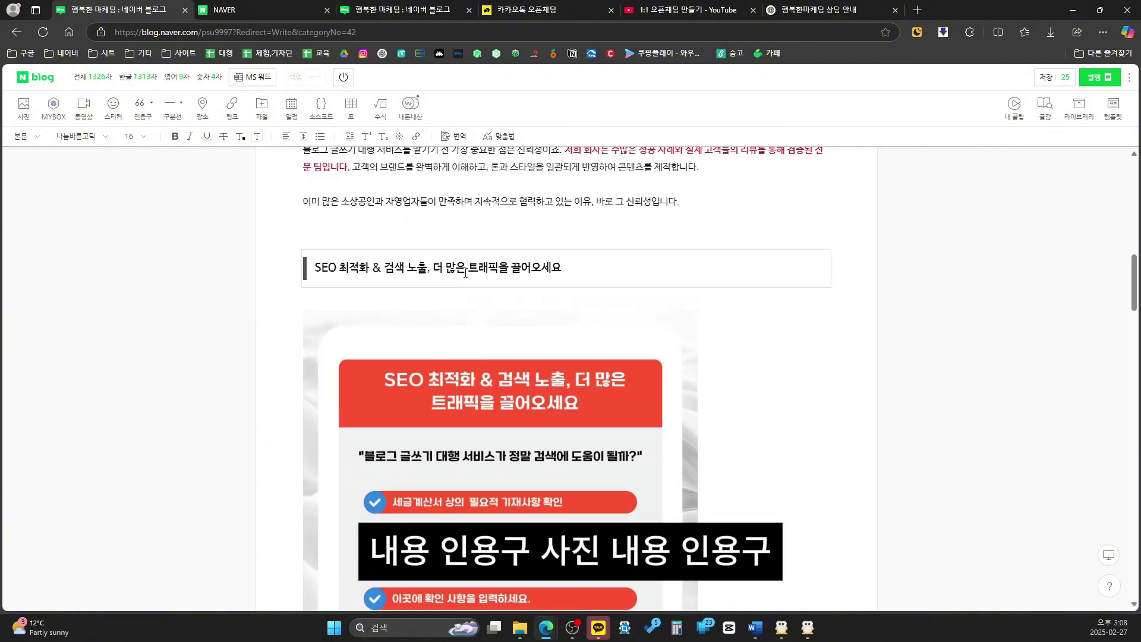
pyautogui.scroll(-4, 432, 408)
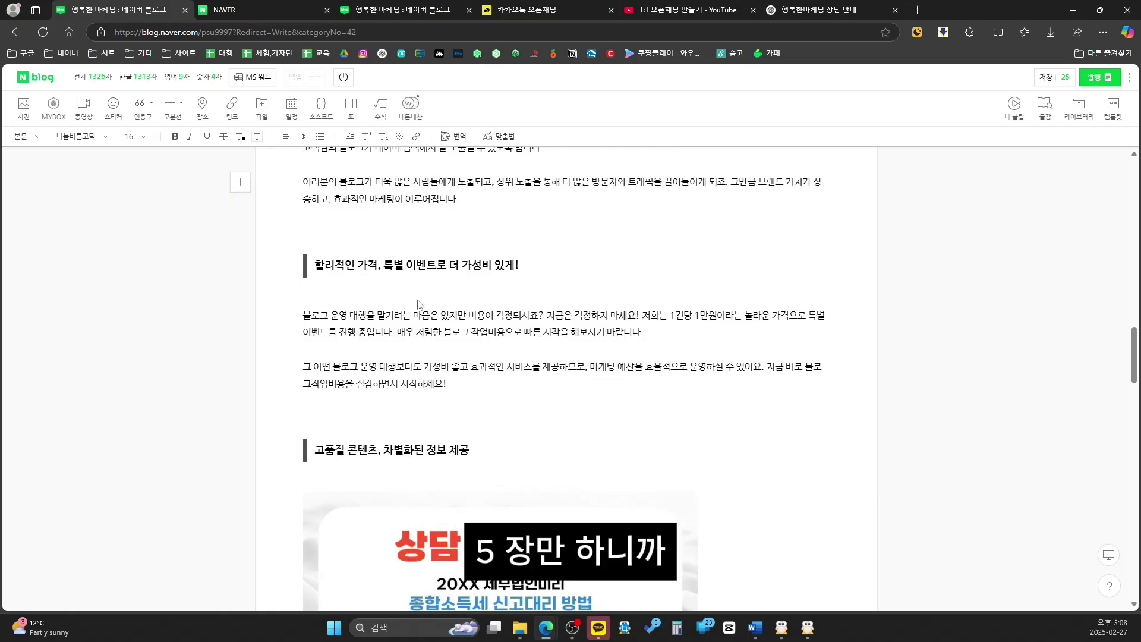
pyautogui.scroll(-3, 418, 304)
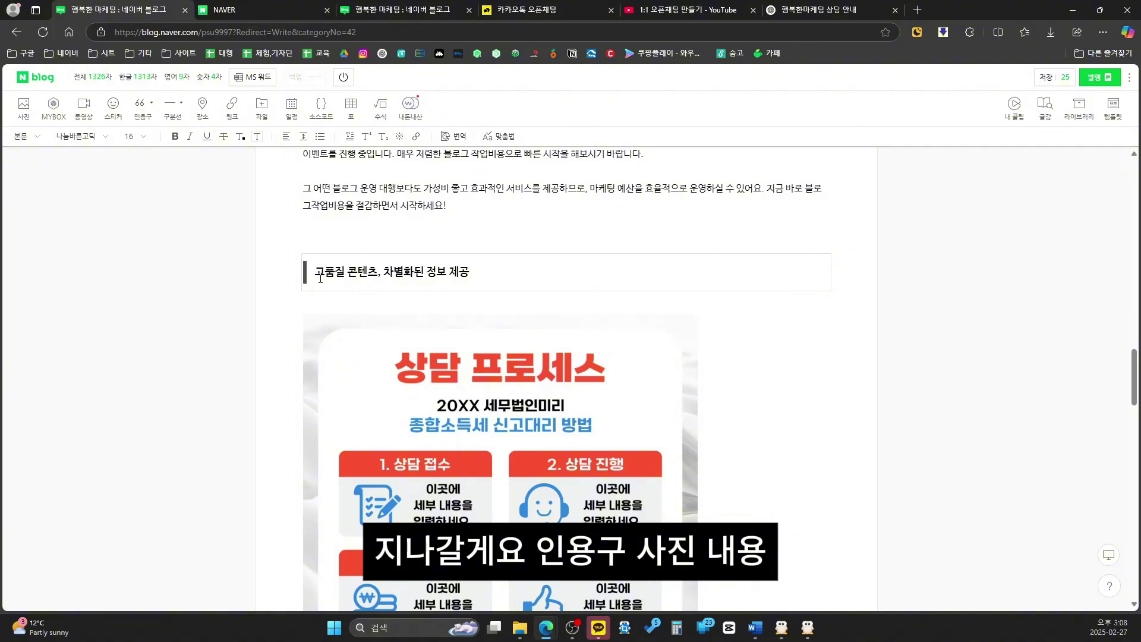
pyautogui.scroll(-15, 332, 283)
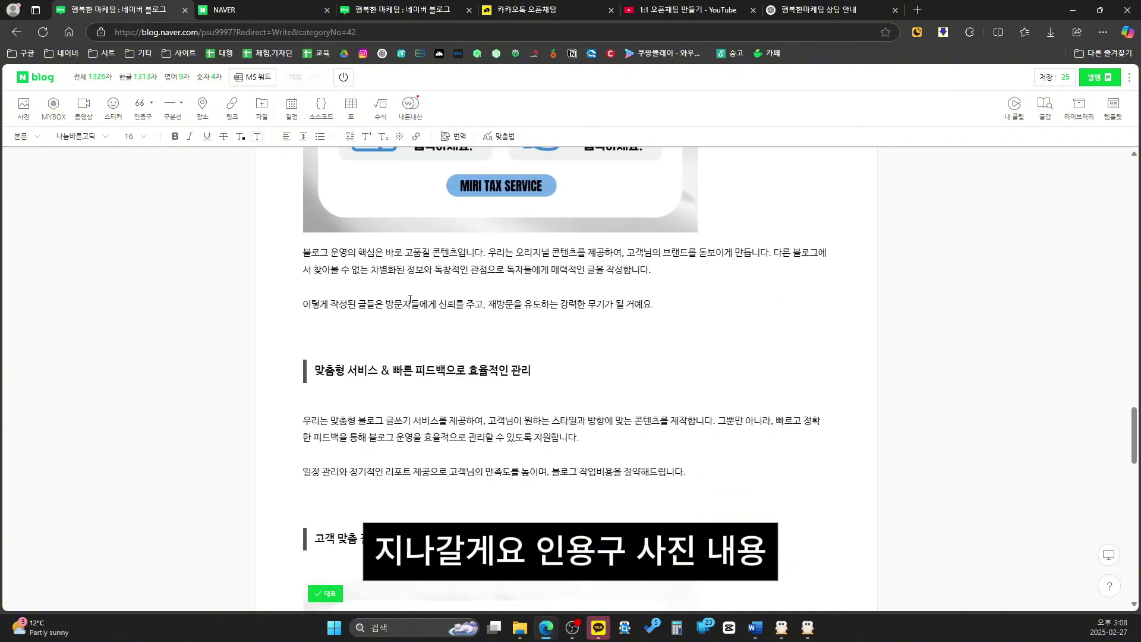
pyautogui.scroll(-12, 357, 249)
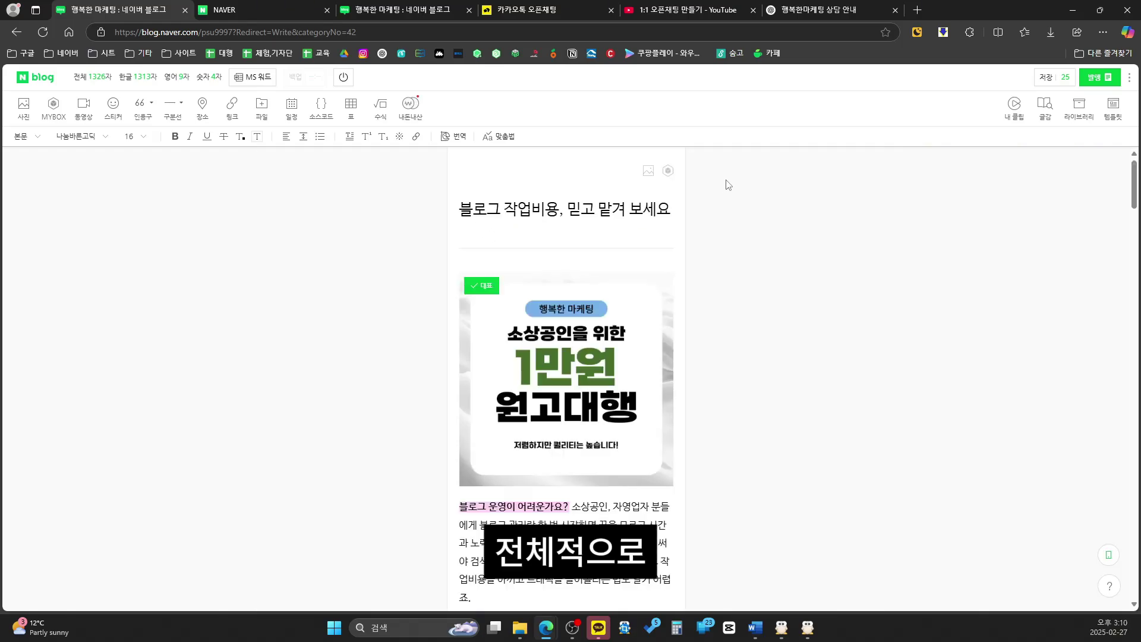
pyautogui.scroll(-1, 725, 191)
pyautogui.scroll(-15, 724, 197)
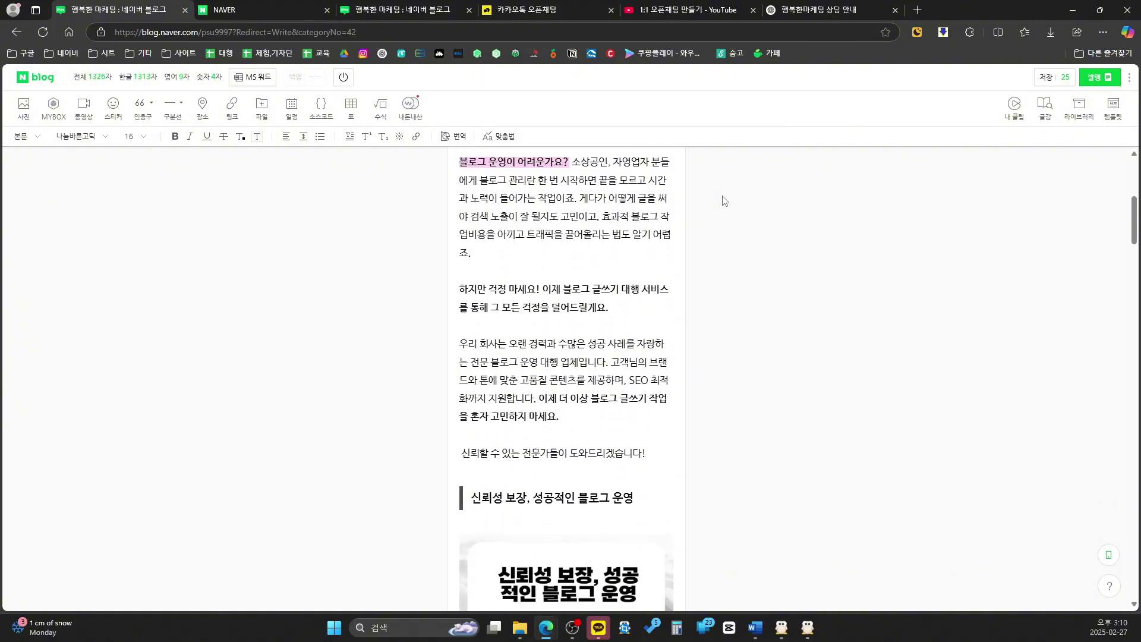
pyautogui.scroll(-15, 723, 201)
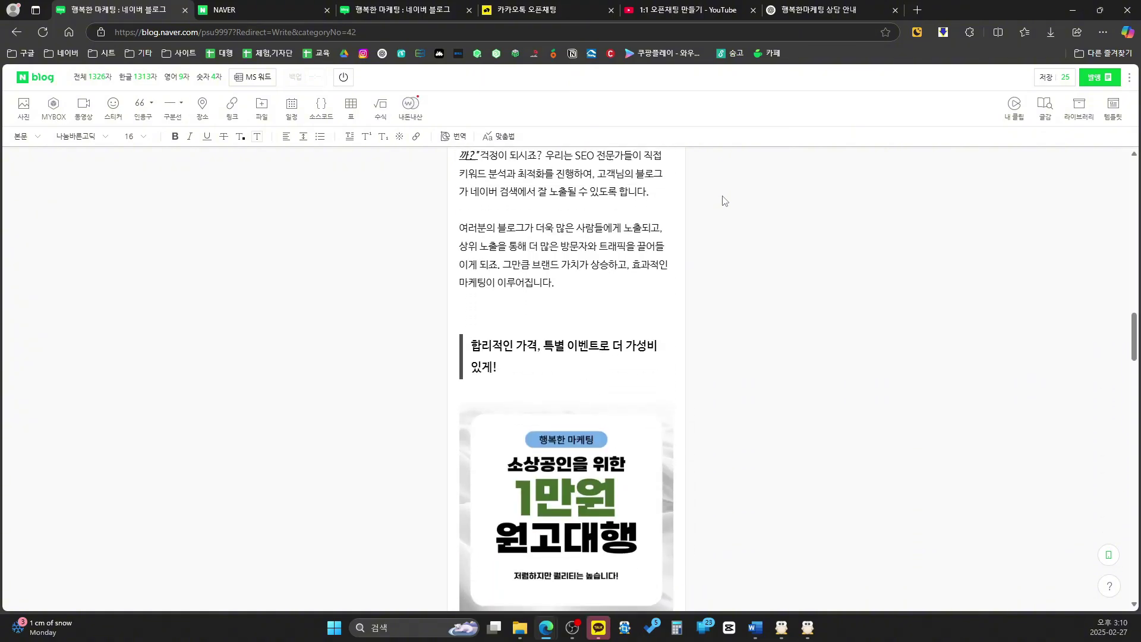
pyautogui.scroll(-15, 723, 201)
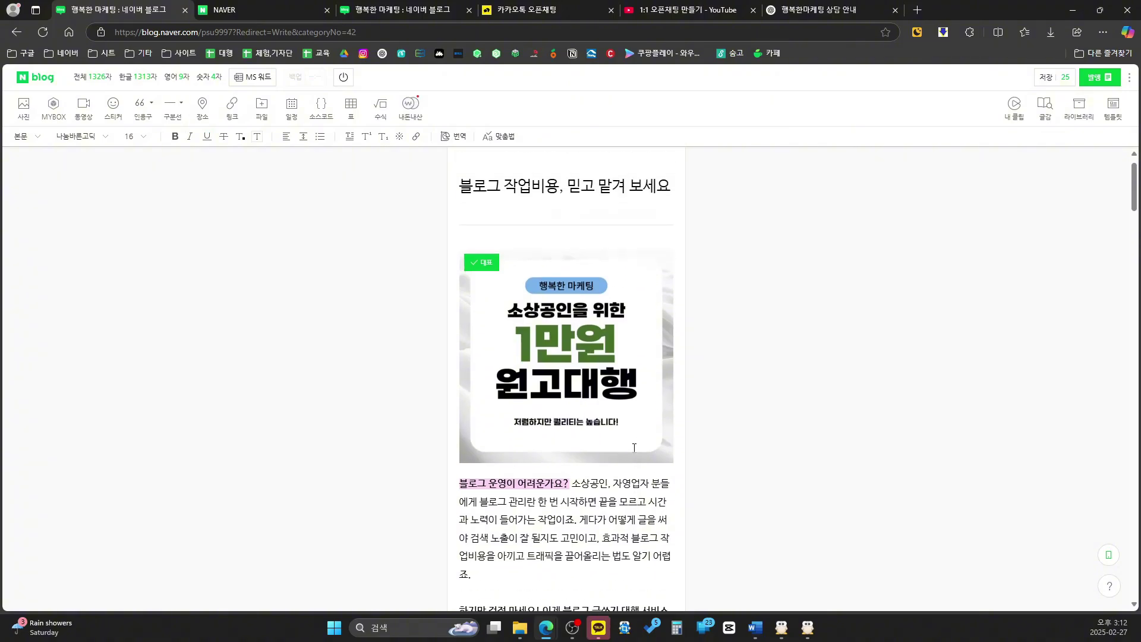
pyautogui.scroll(1, 637, 237)
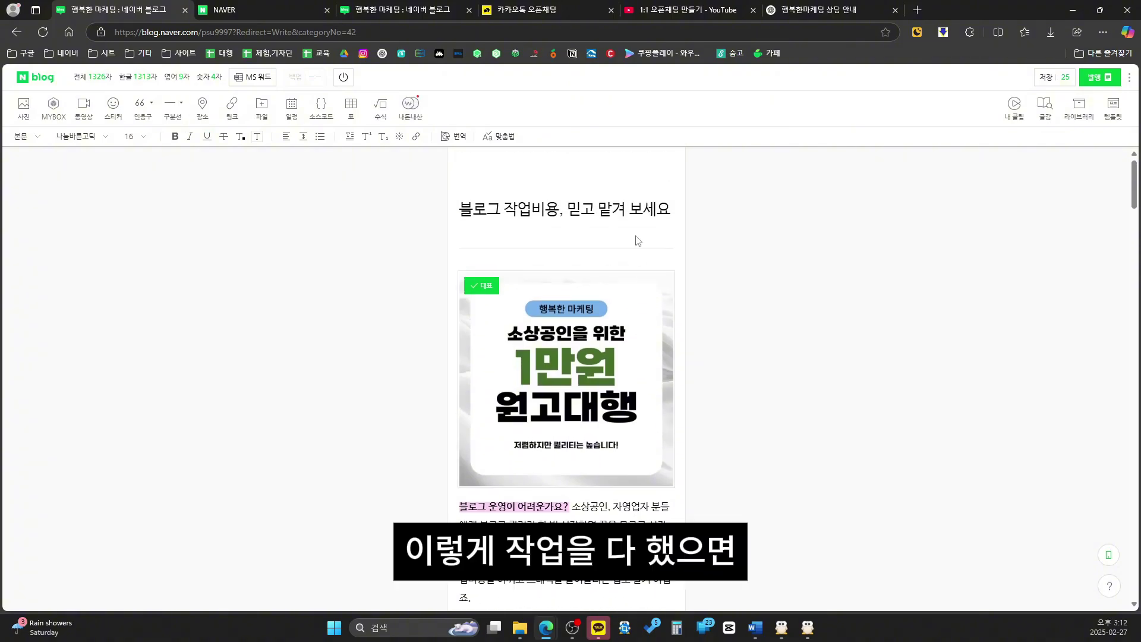
pyautogui.click(720, 208)
pyautogui.moveTo(488, 209); pyautogui.dragTo(677, 210)
pyautogui.click(545, 209)
pyautogui.click(673, 209)
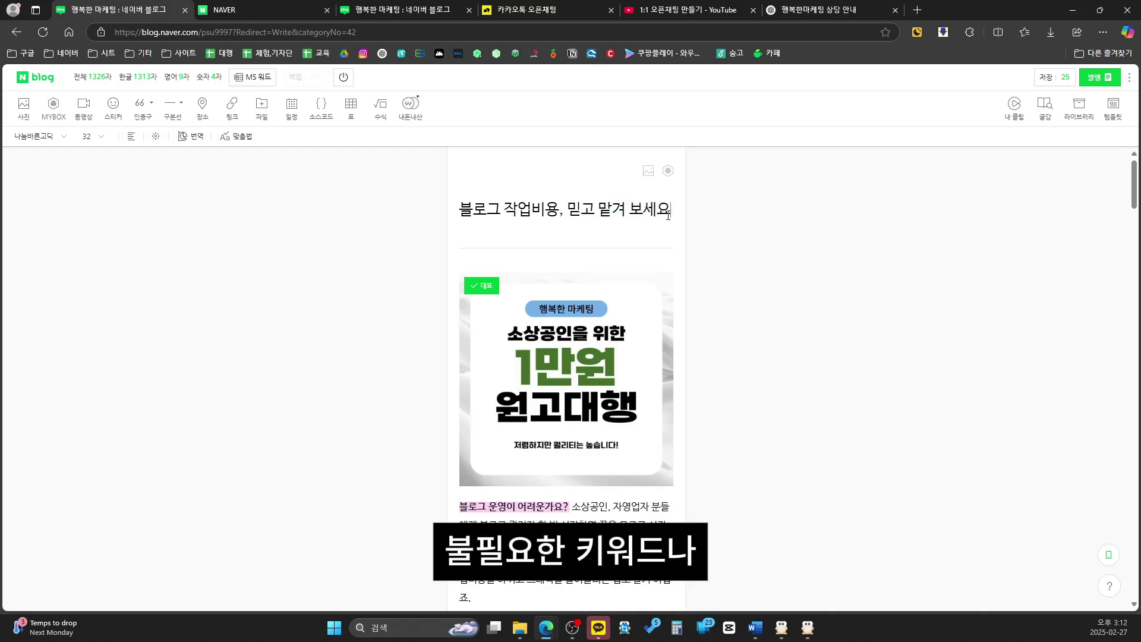
pyautogui.scroll(-3, 571, 248)
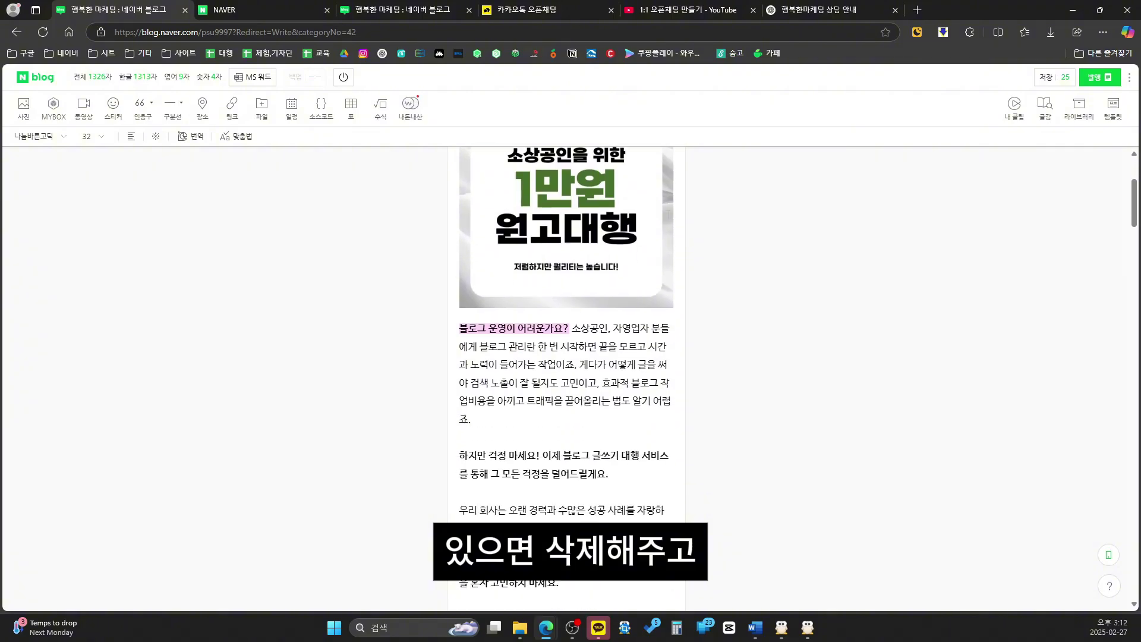
pyautogui.click(571, 248)
pyautogui.scroll(-3, 572, 247)
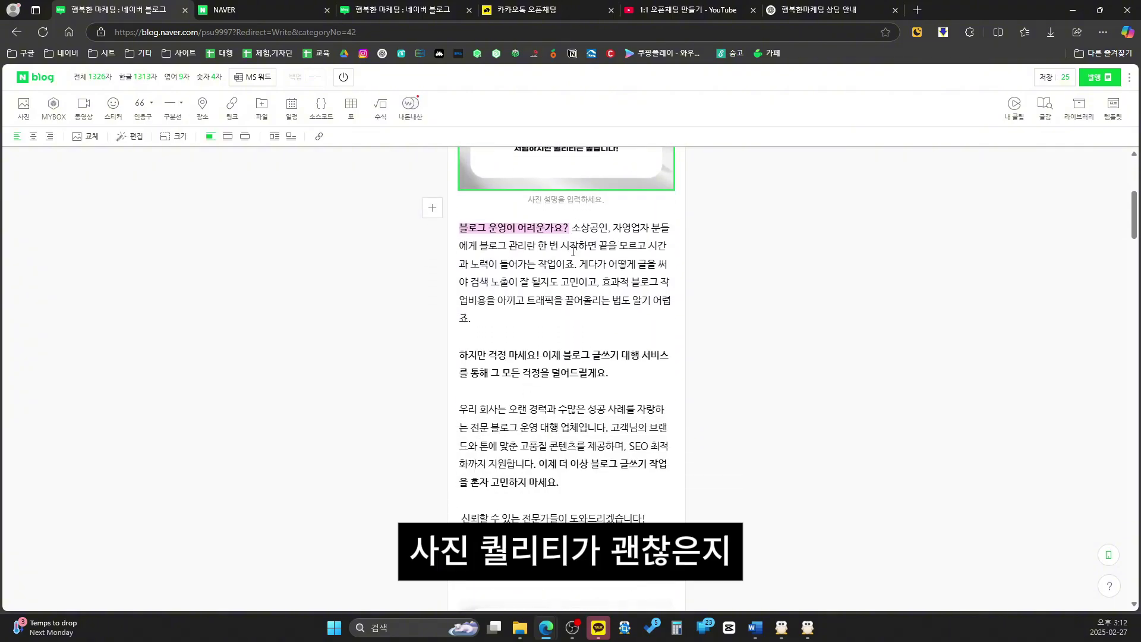
pyautogui.click(572, 249)
pyautogui.scroll(4, 573, 251)
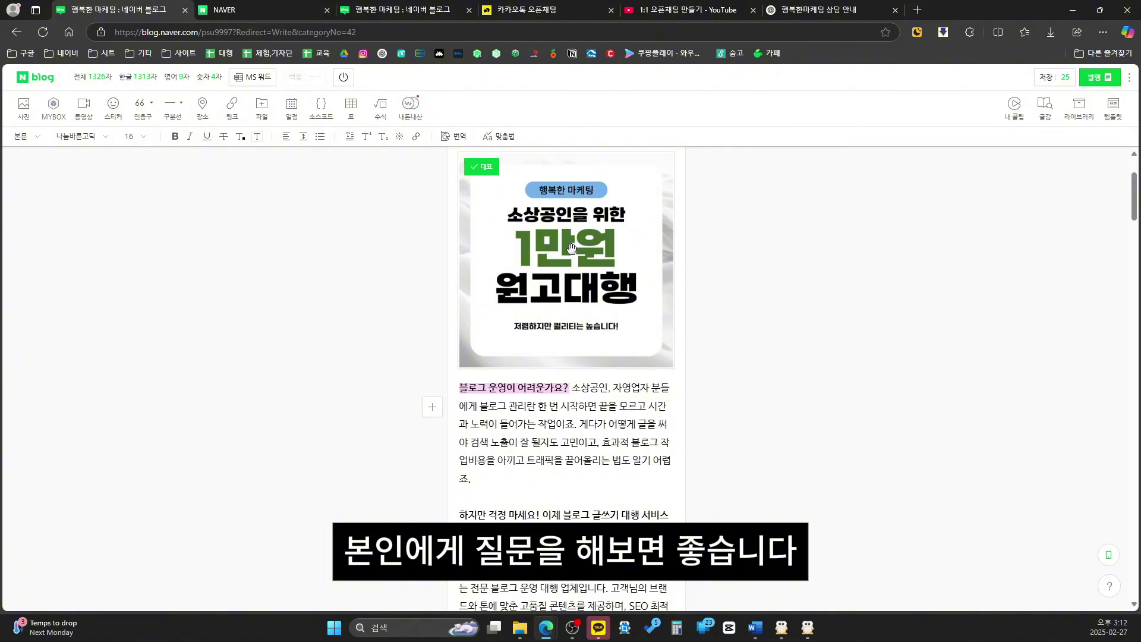
pyautogui.scroll(-1, 571, 248)
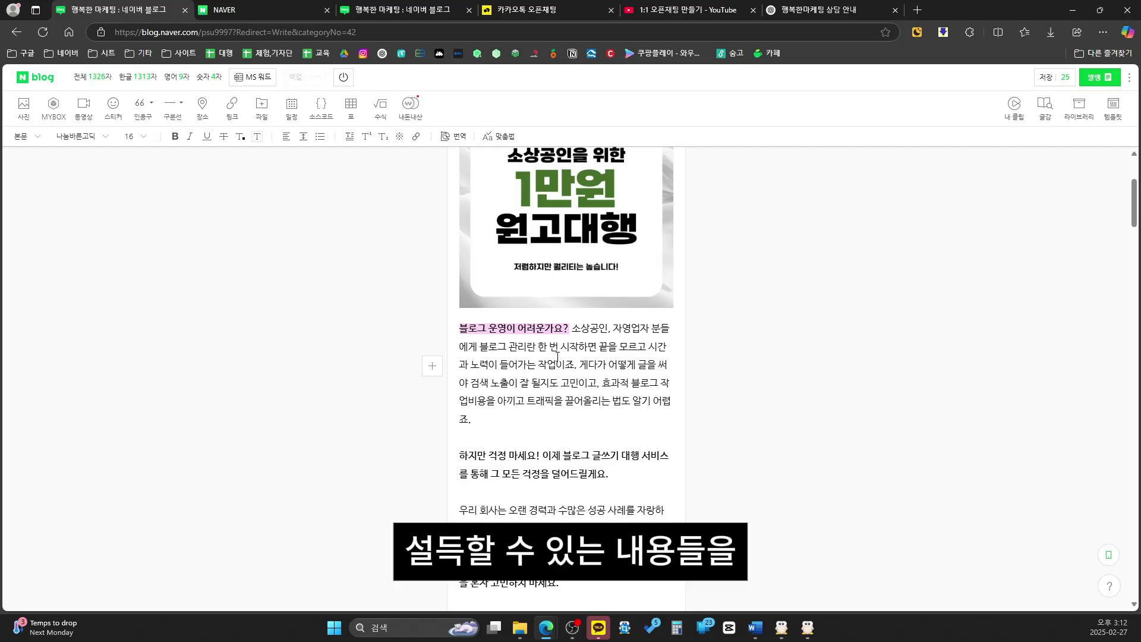
pyautogui.scroll(-1, 558, 356)
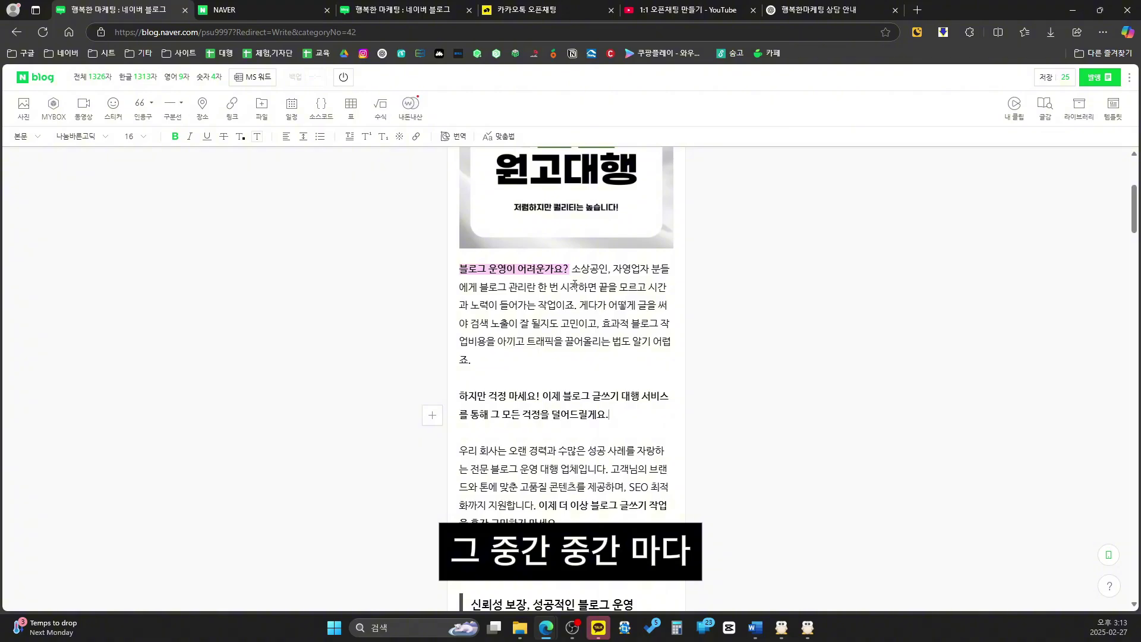
pyautogui.moveTo(569, 286); pyautogui.dragTo(610, 360)
pyautogui.click(609, 361)
pyautogui.scroll(-2, 610, 360)
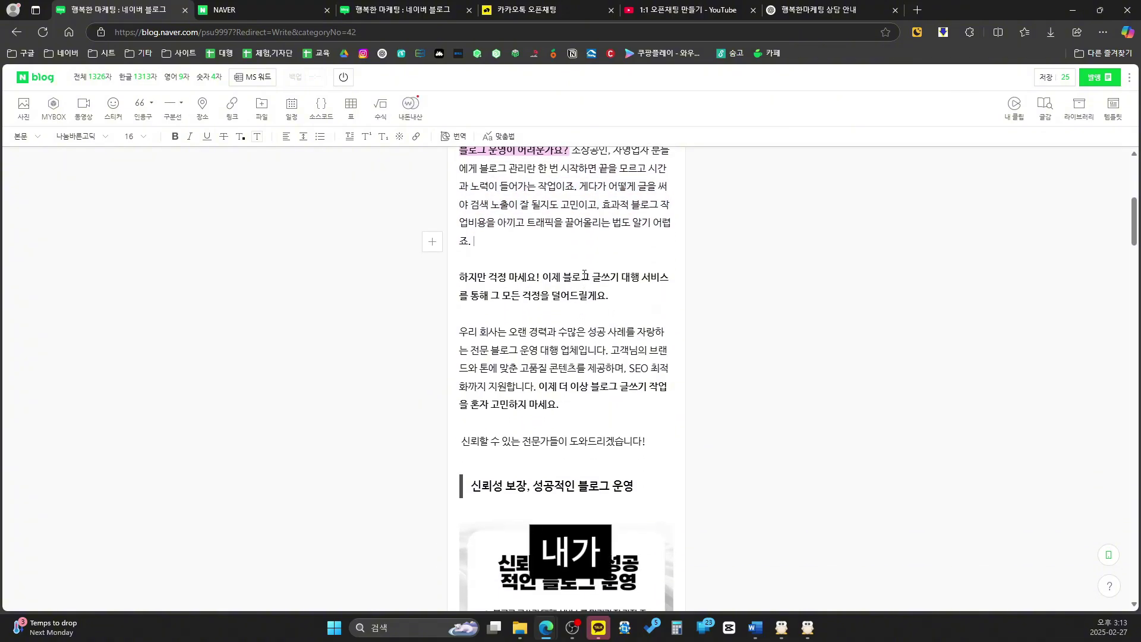
pyautogui.moveTo(565, 278); pyautogui.dragTo(611, 296)
pyautogui.click(628, 300)
pyautogui.scroll(-1, 628, 300)
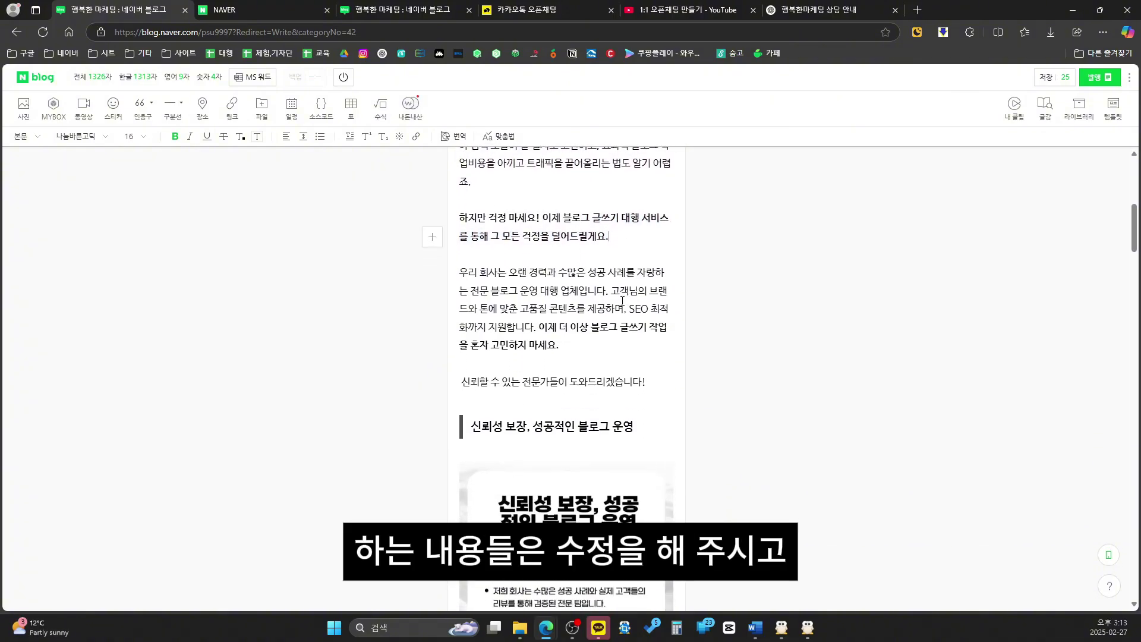
pyautogui.moveTo(543, 292); pyautogui.dragTo(588, 347)
pyautogui.click(588, 348)
pyautogui.scroll(-2, 588, 347)
pyautogui.scroll(-1, 588, 348)
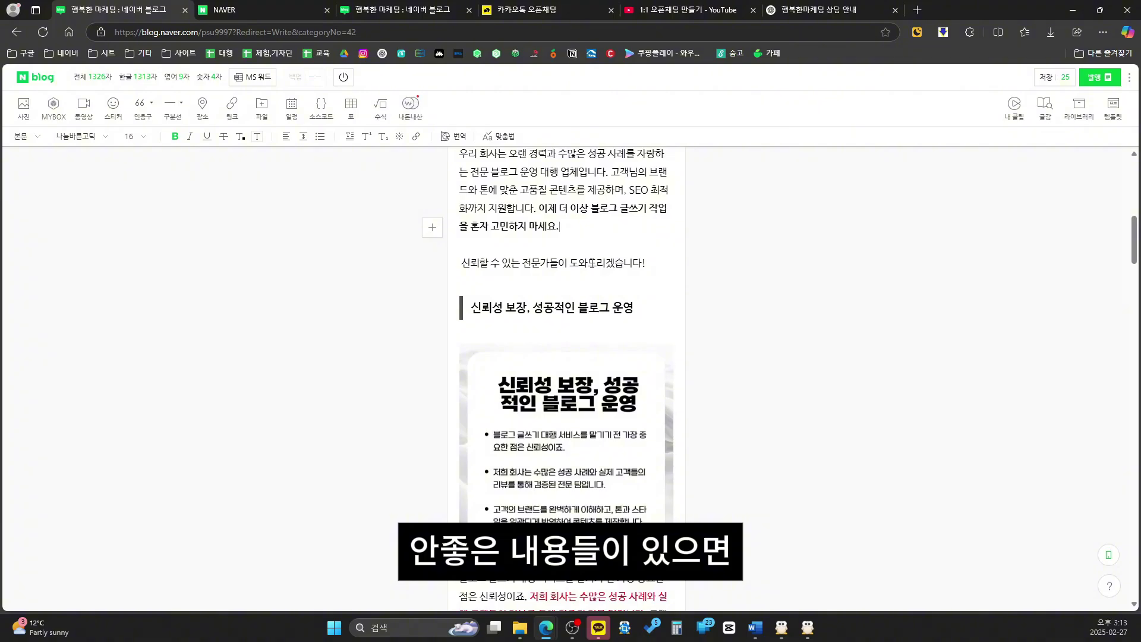
pyautogui.scroll(-3, 589, 441)
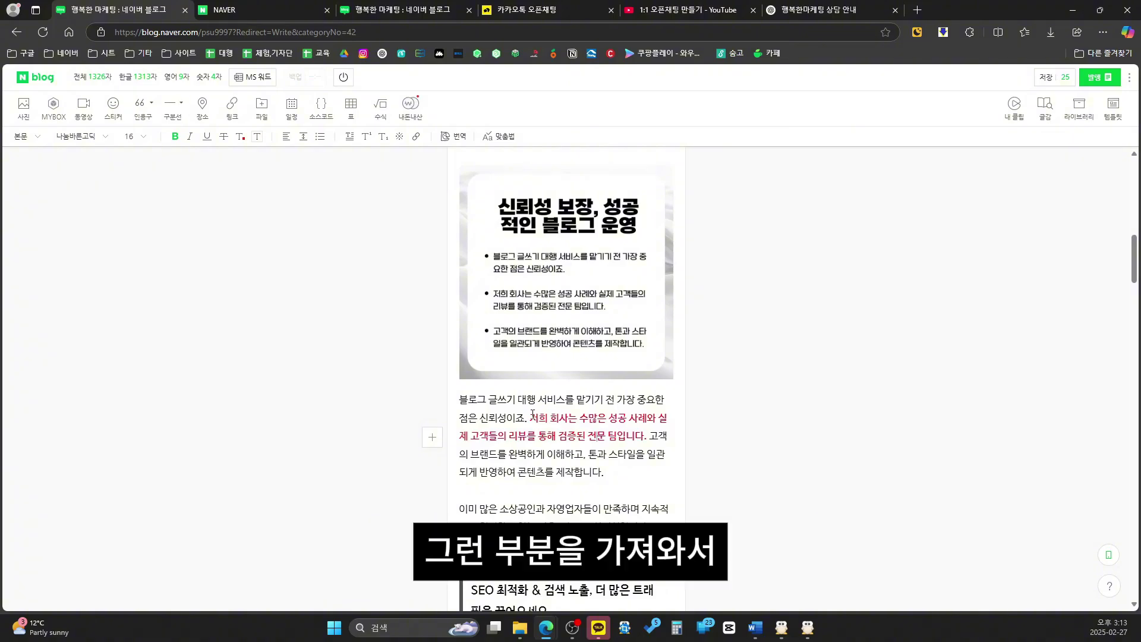
pyautogui.moveTo(530, 418); pyautogui.dragTo(647, 438)
pyautogui.click(647, 440)
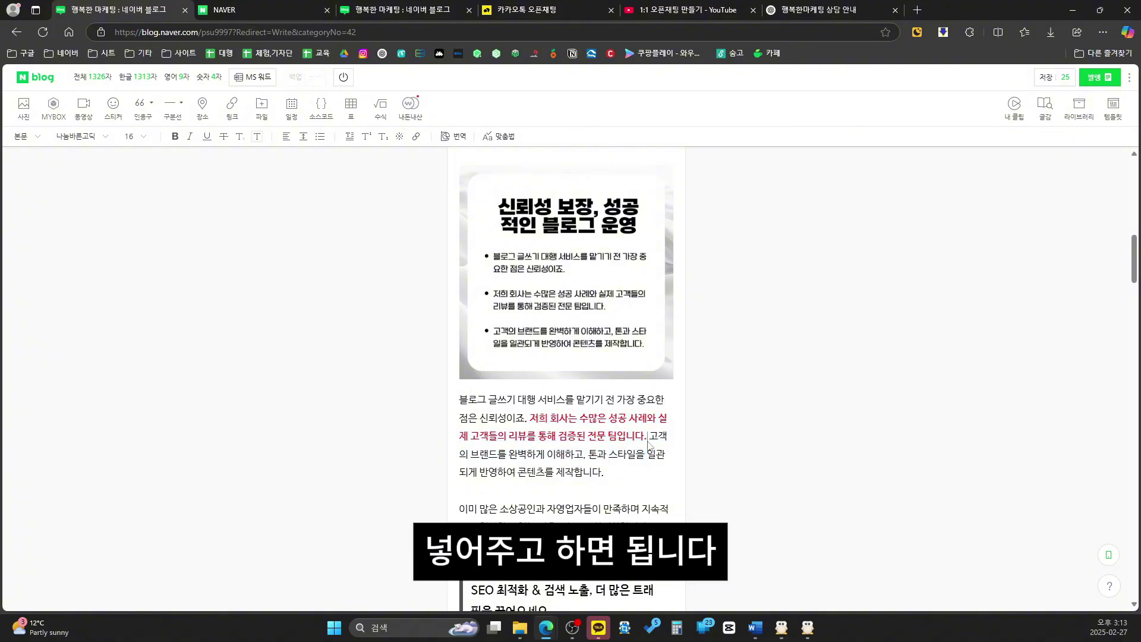
pyautogui.scroll(-1, 649, 441)
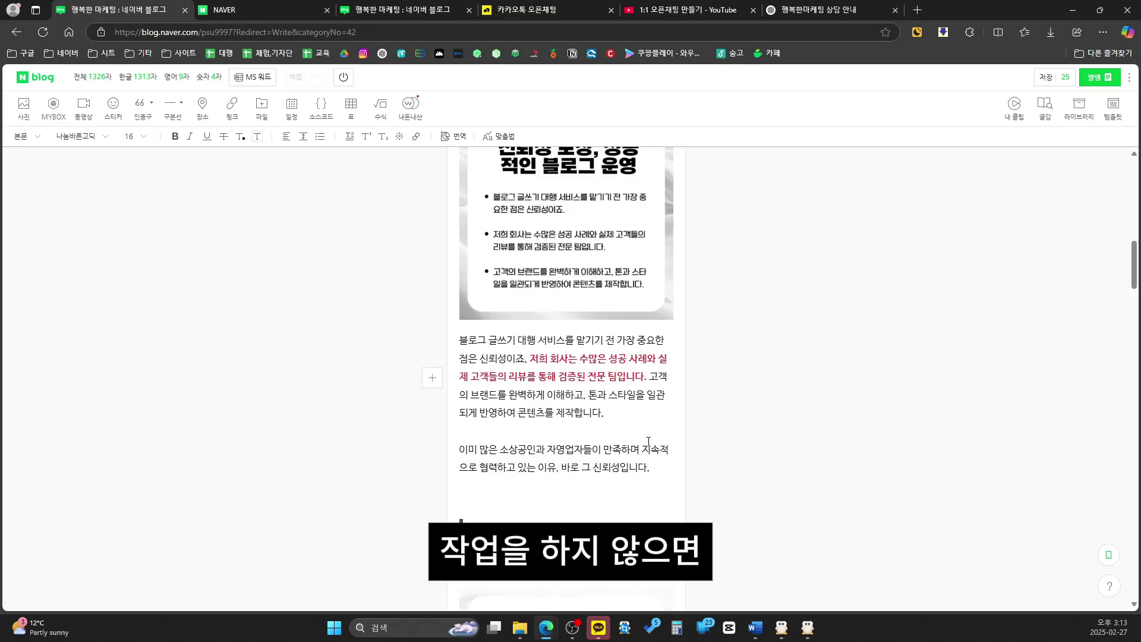